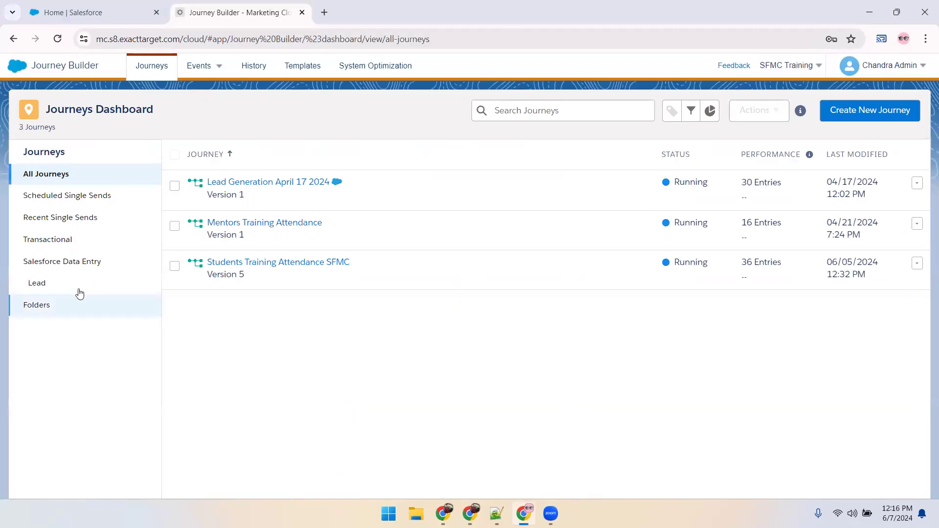
Step: Look through the Lead journeys and the Lead Generation and Training Attendance folders on the journeys dashboard
click(47, 286)
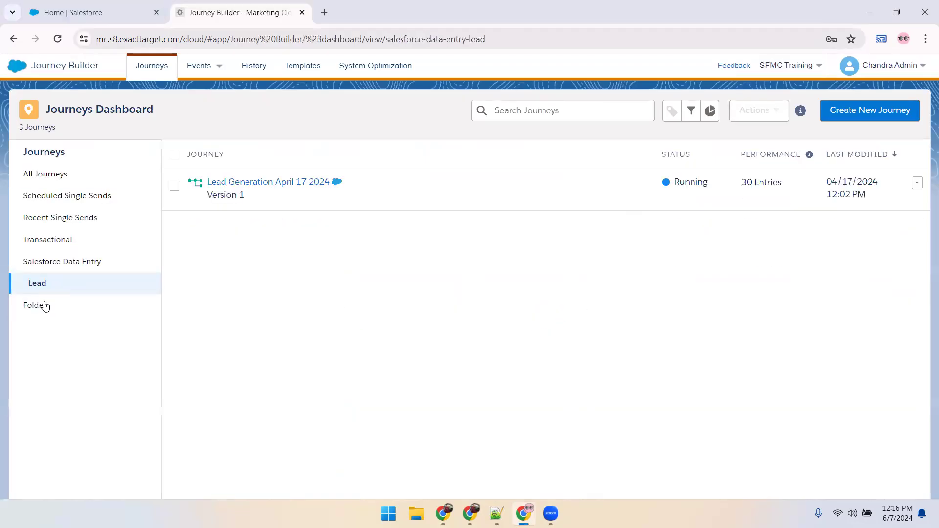
click(43, 305)
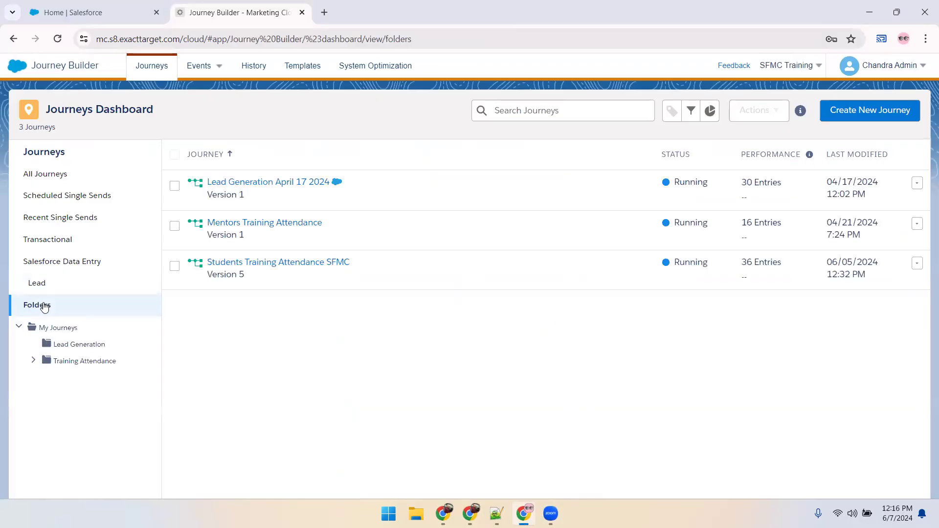
click(57, 345)
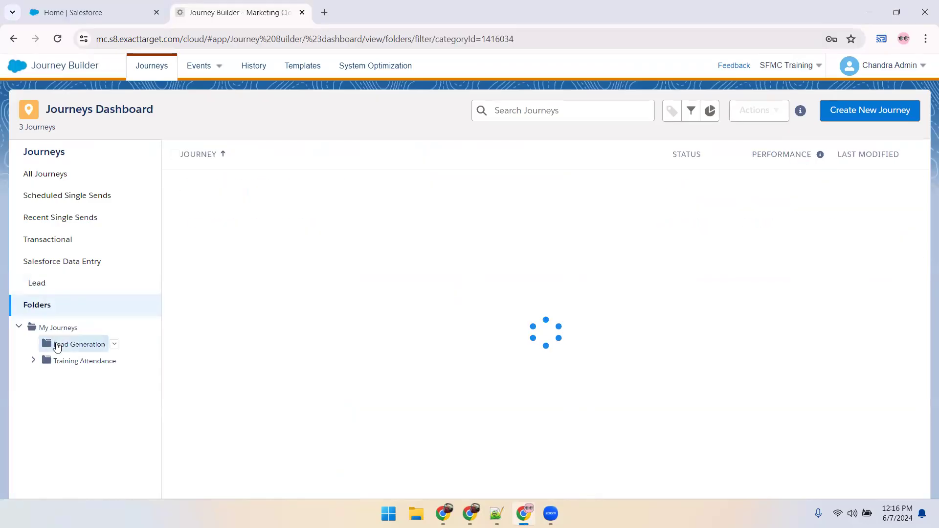
click(59, 363)
click(33, 362)
click(34, 362)
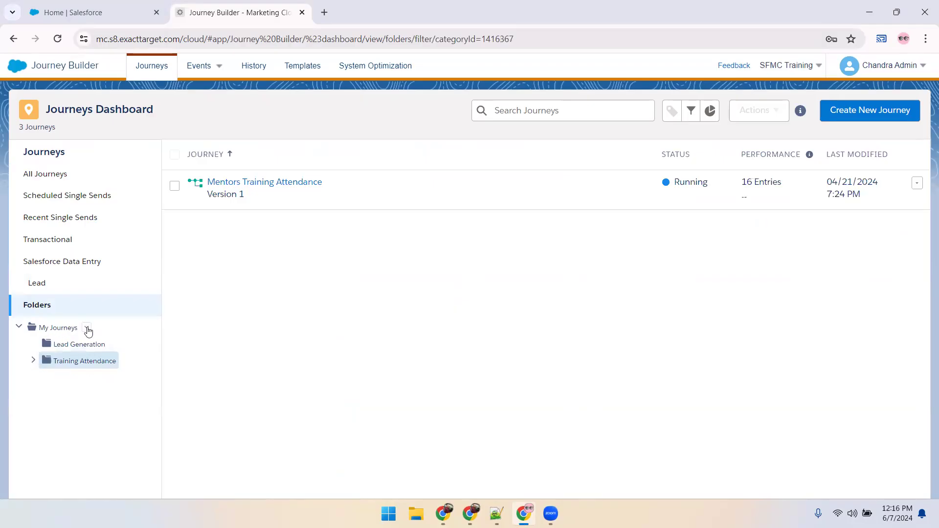
Step: Create a folder named Entry Sources under My Journeys and open it
click(87, 328)
click(96, 350)
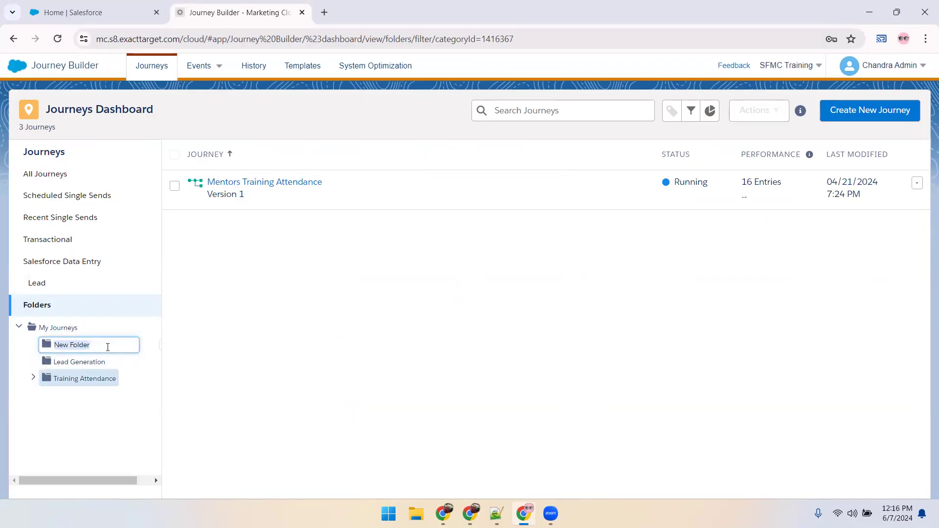
text(Entry Sources)
key(Return)
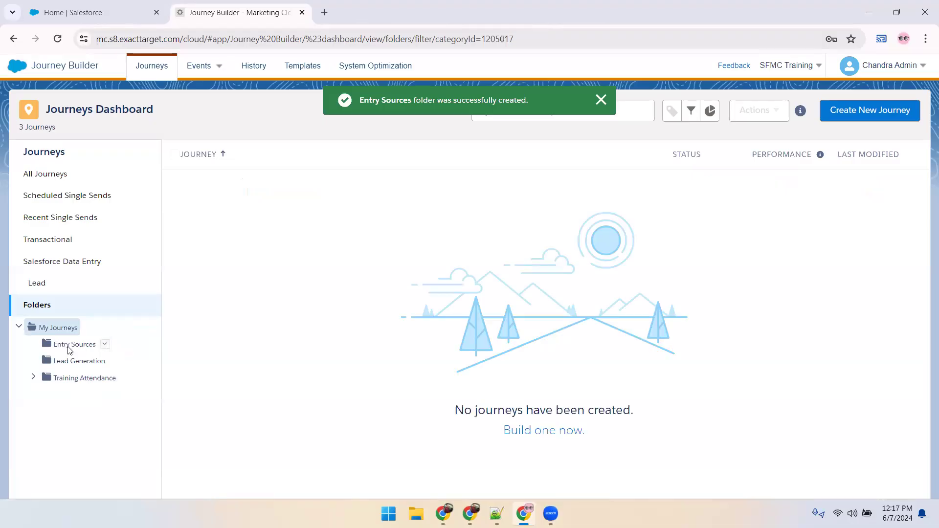
click(70, 348)
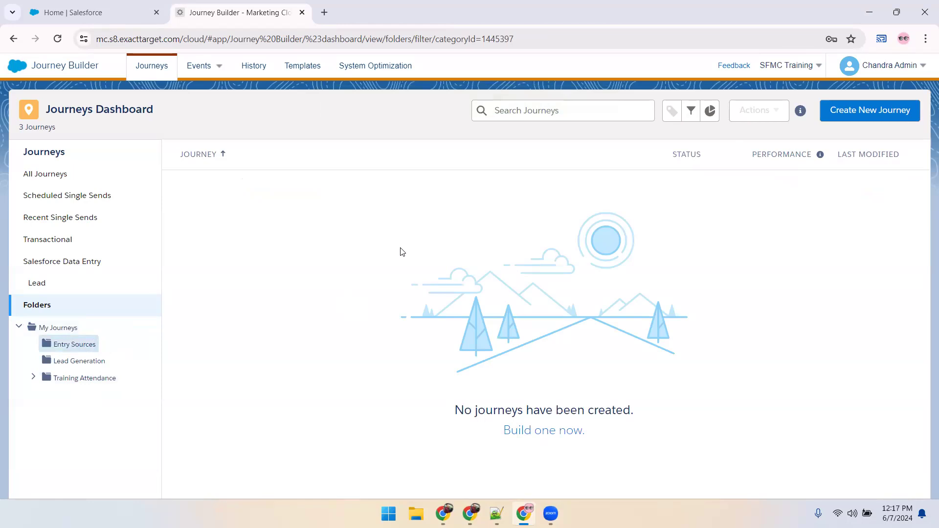
Step: Create a new multi-step journey named "Salesforce Case Object Entry Source"
click(855, 114)
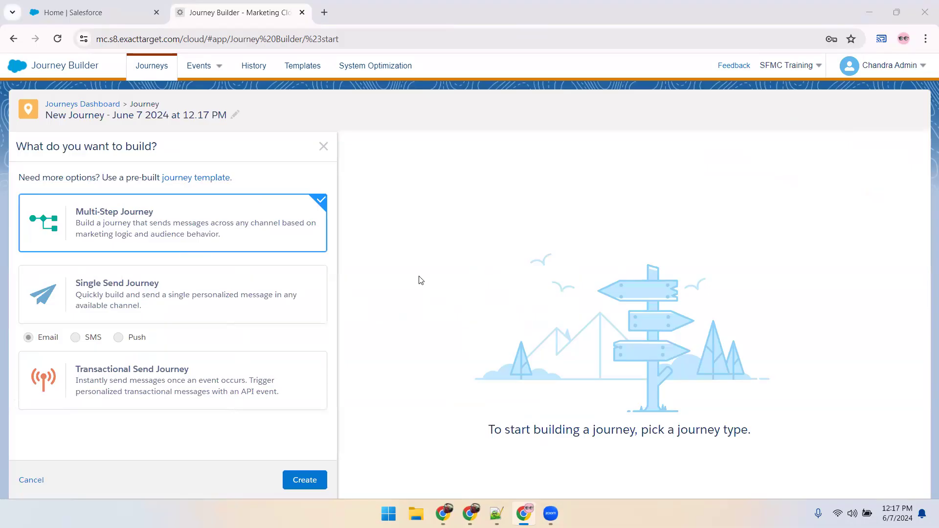
click(234, 115)
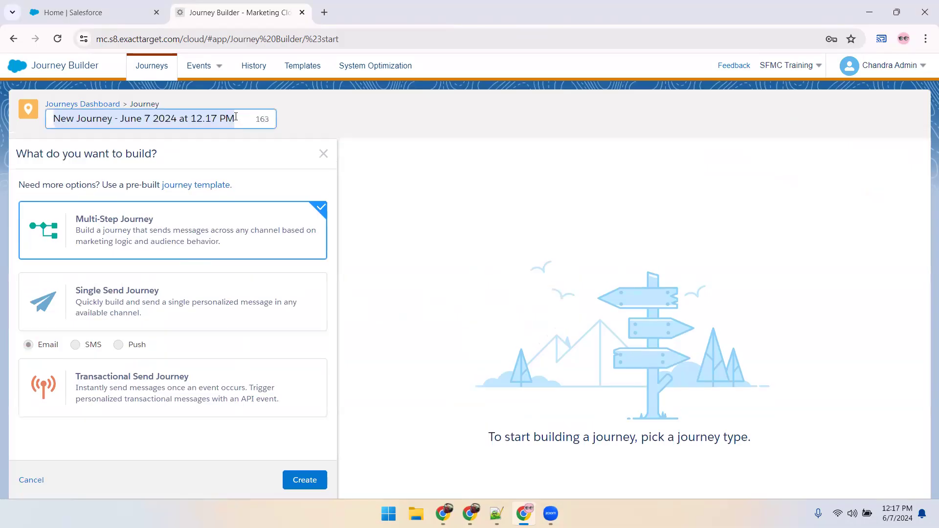
text(Entry )
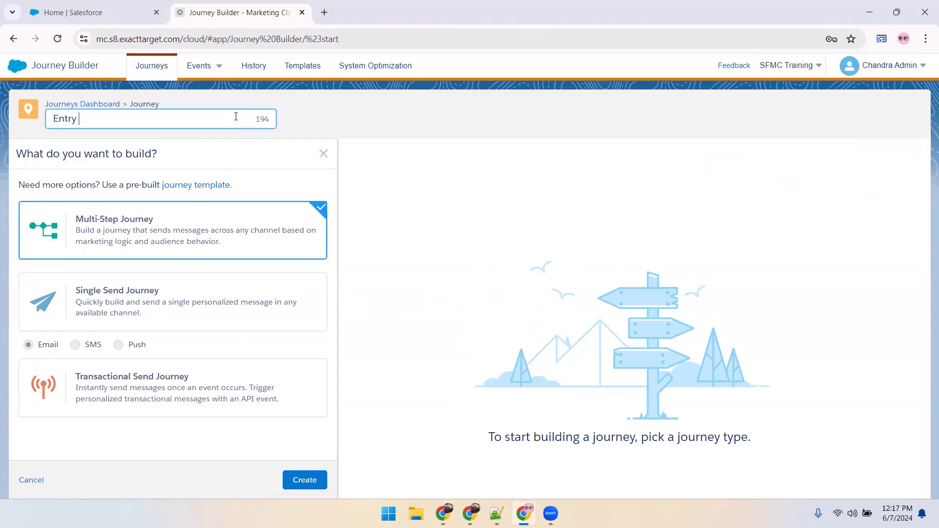
text(Source )
text(Salesforc)
text(e )
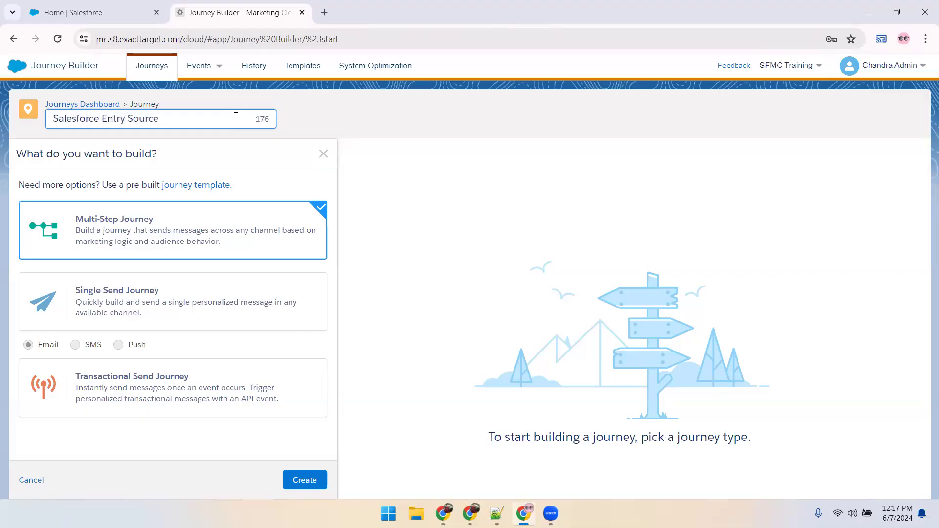
text(Case Object)
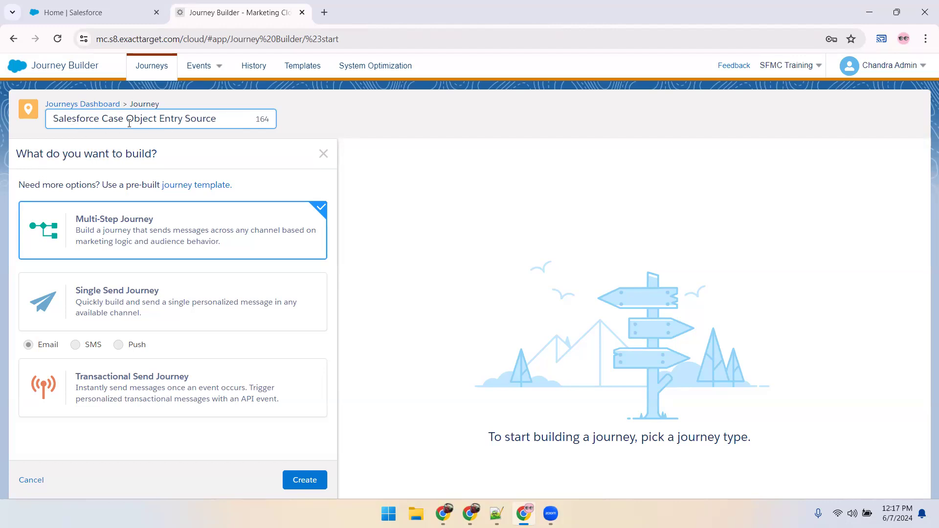
click(303, 480)
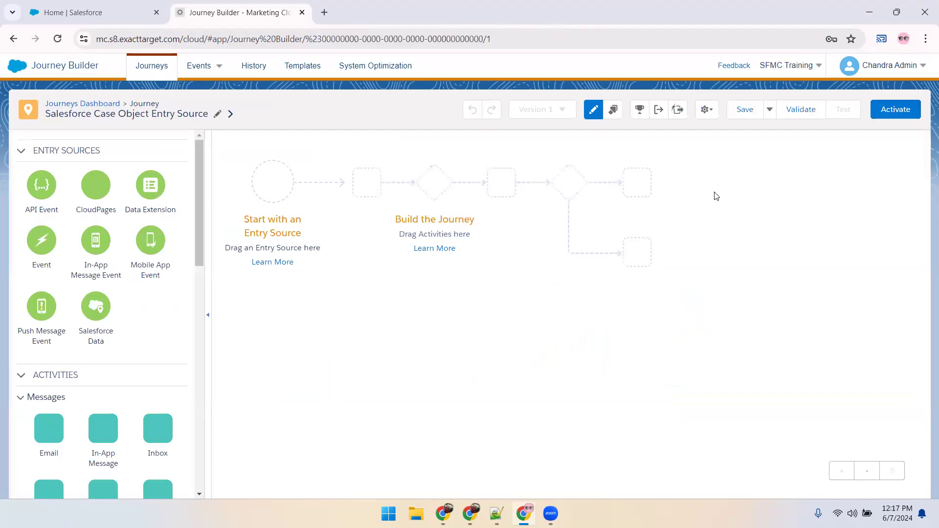
Step: Save the new journey in the Entry Sources folder
click(744, 110)
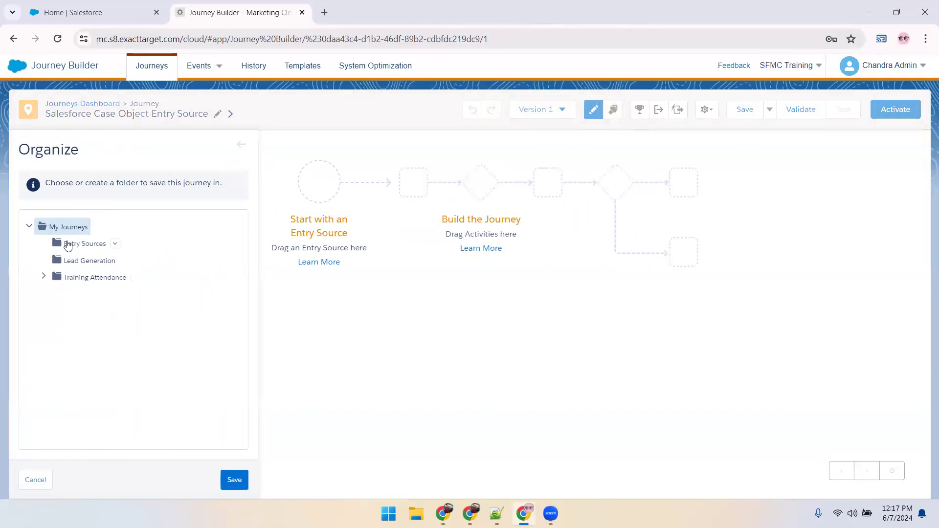
click(78, 244)
click(232, 479)
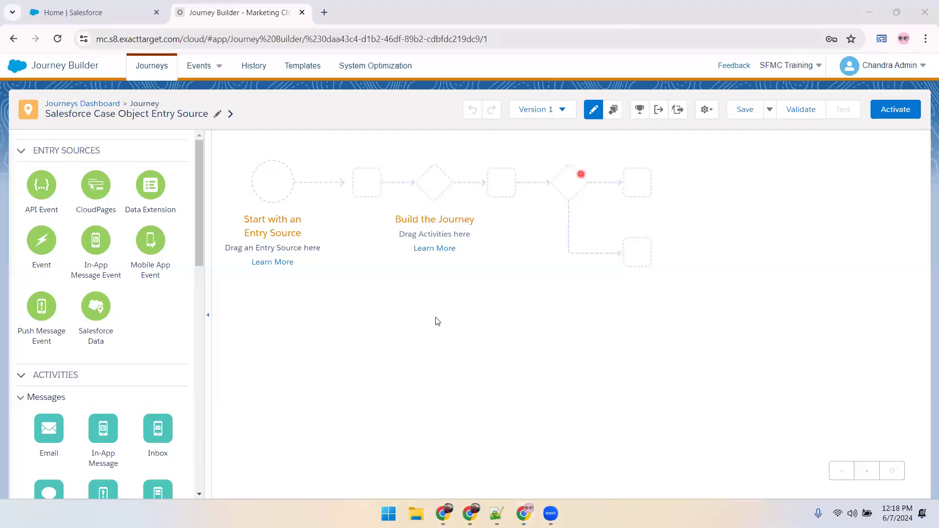
click(89, 14)
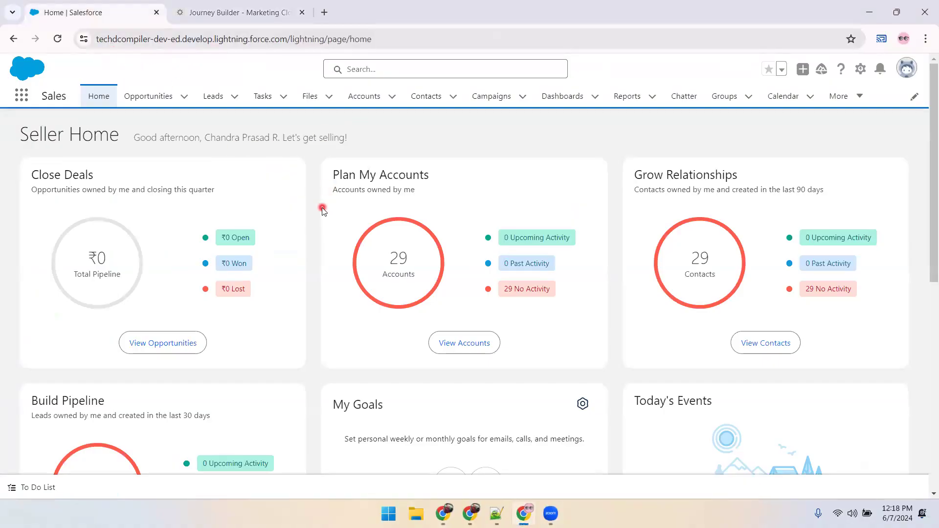
click(248, 17)
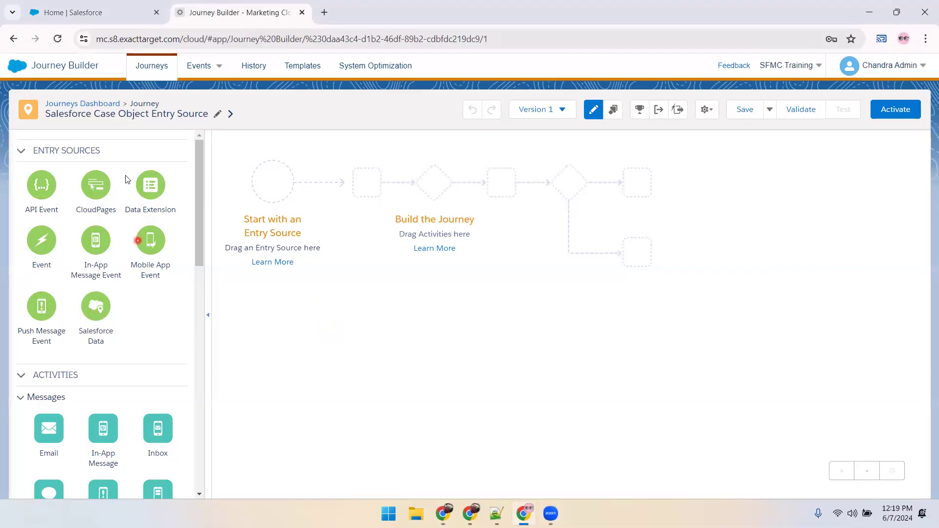
click(121, 21)
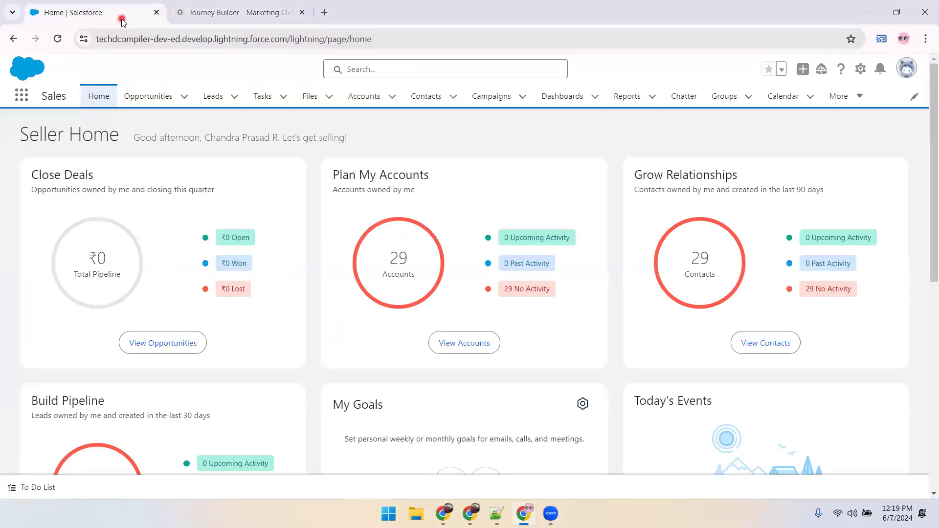
click(244, 22)
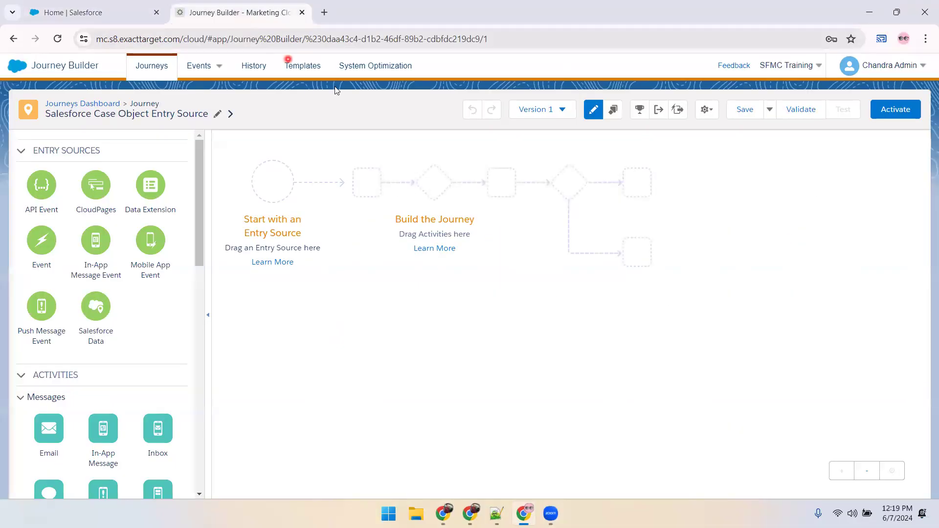
Step: Examine the Salesforce Integration connector settings in Marketing Cloud Setup, checking the system user, org ID and connection status
click(905, 65)
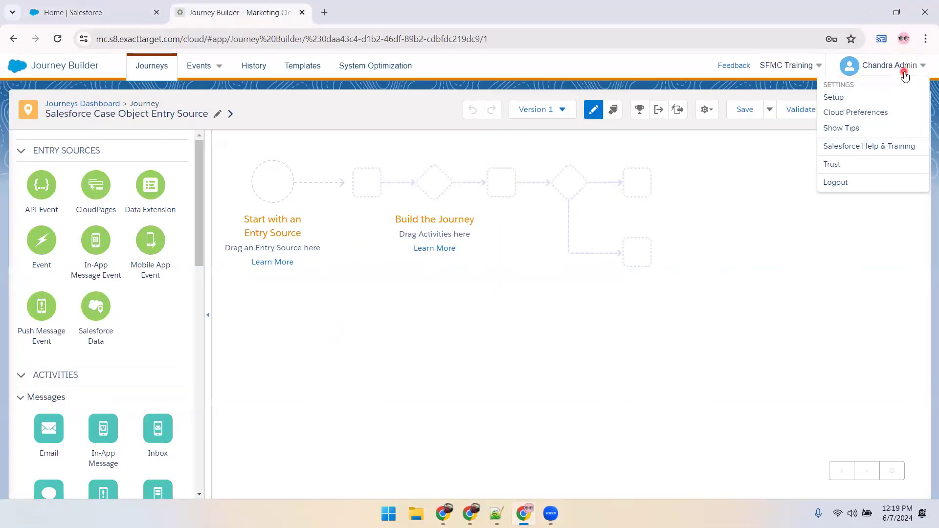
click(878, 103)
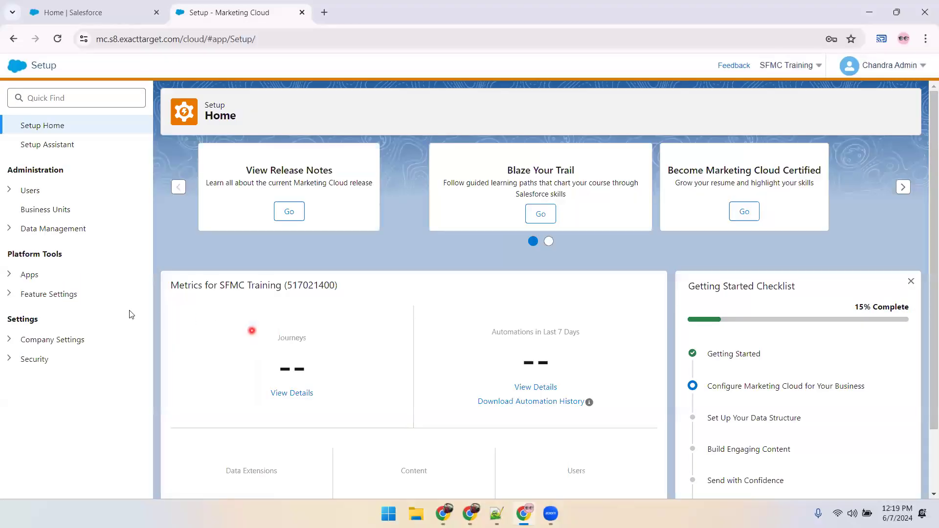
click(9, 275)
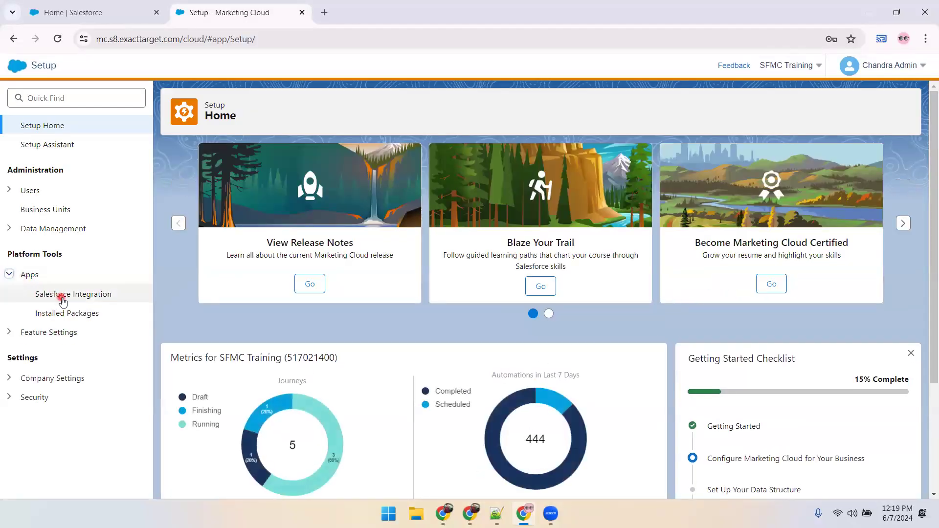
click(60, 297)
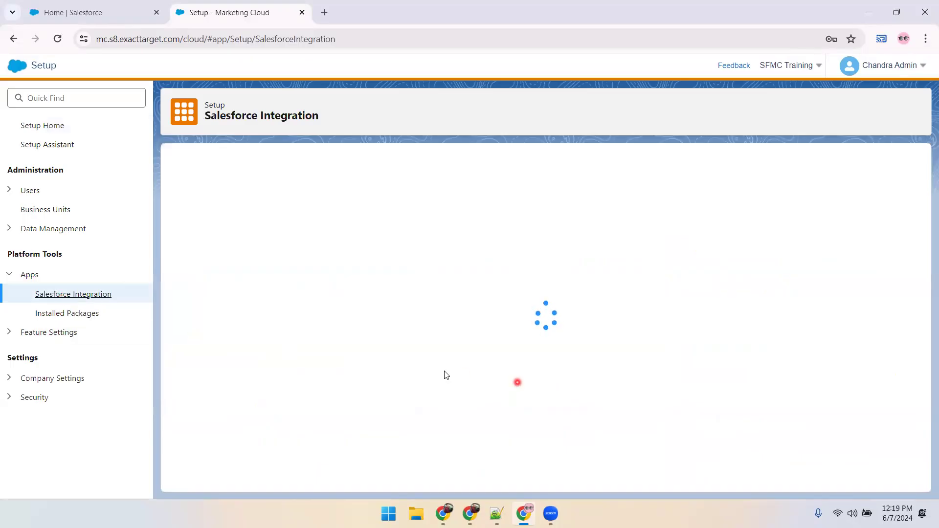
click(473, 398)
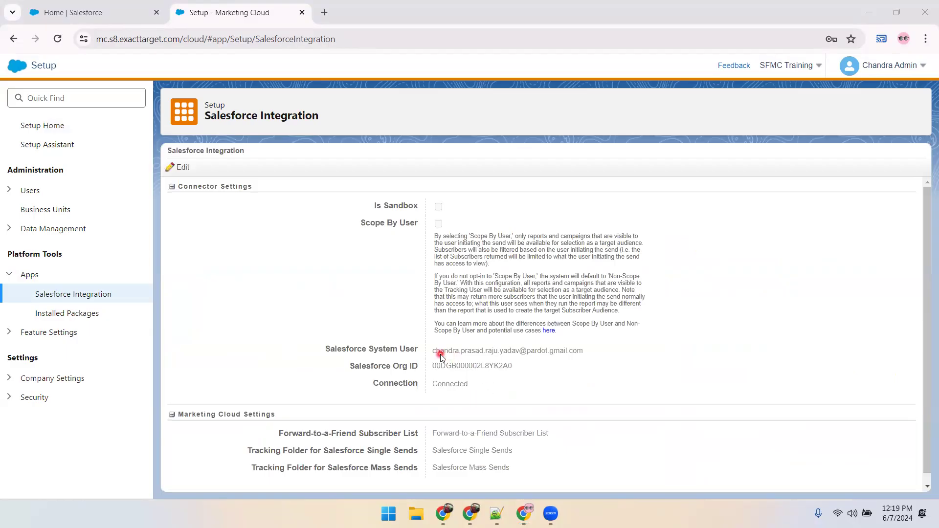
double_click(469, 365)
double_click(448, 384)
click(80, 16)
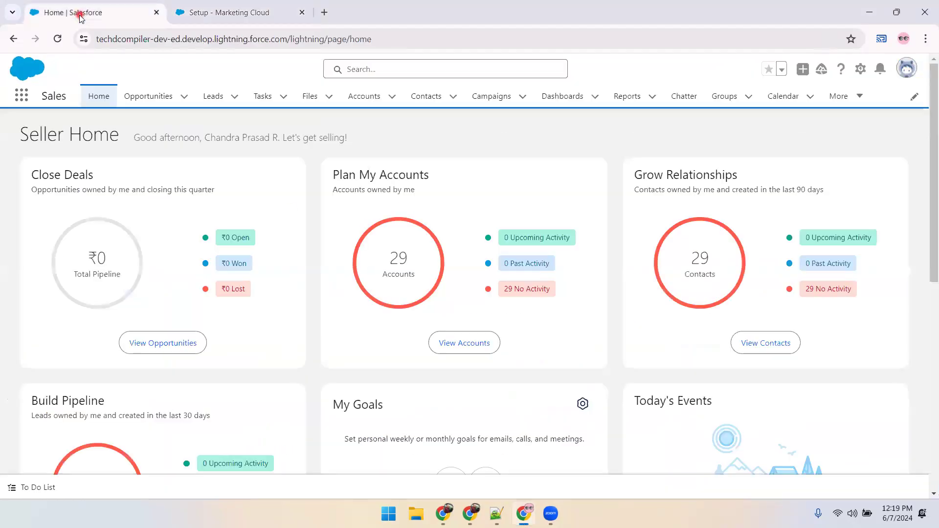
click(213, 15)
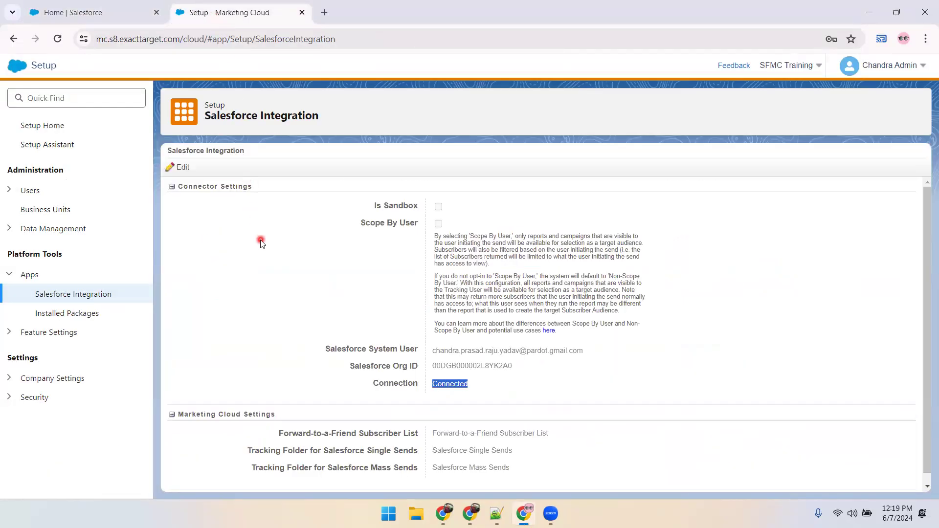
Step: Return to Journey Builder and open the Salesforce Case Object Entry Source journey from the Entry Sources folder
mouse_move(19, 70)
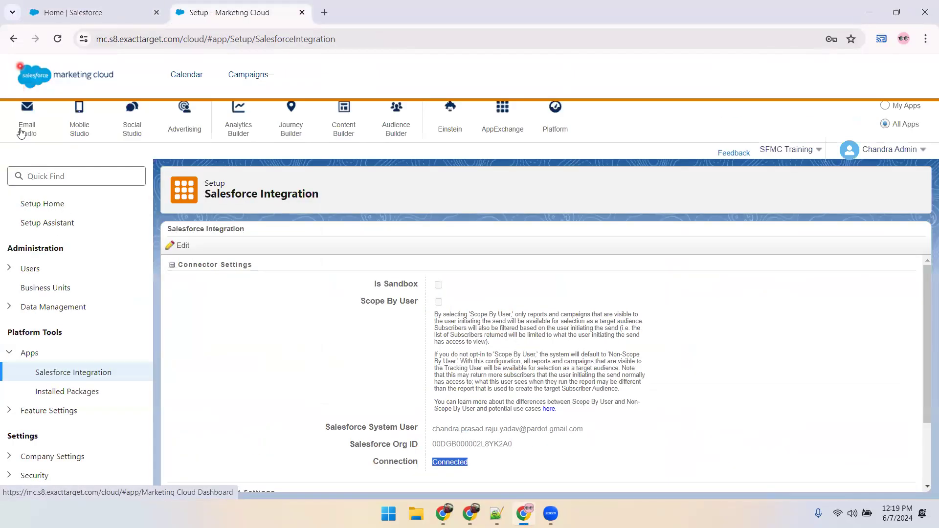
mouse_move(291, 132)
click(299, 190)
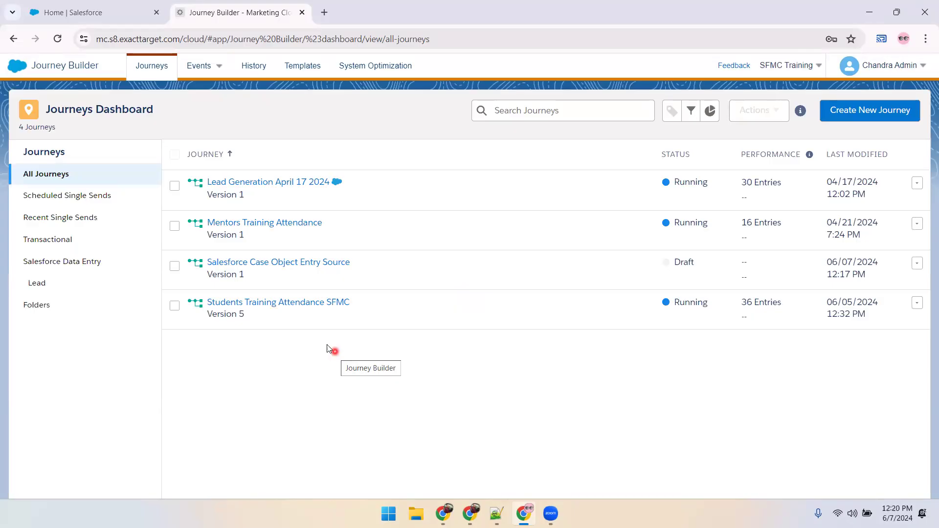
click(43, 308)
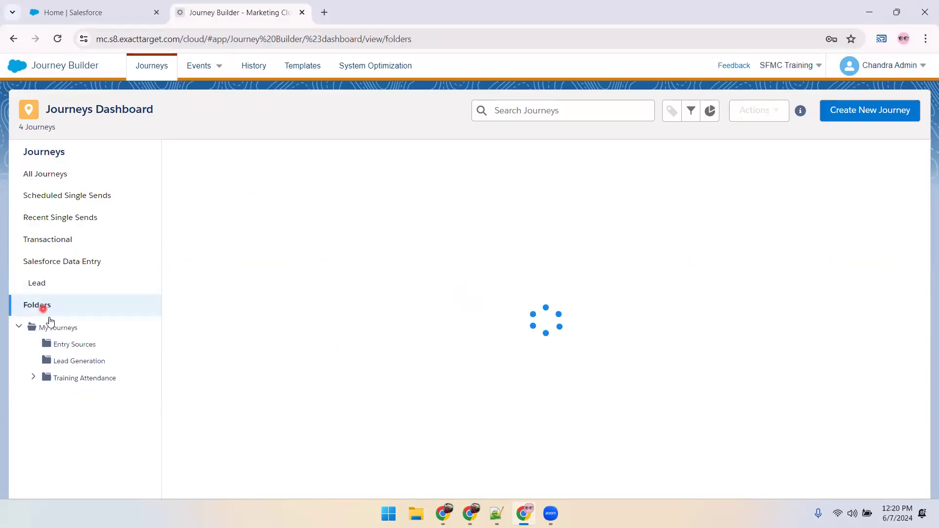
click(68, 344)
click(245, 188)
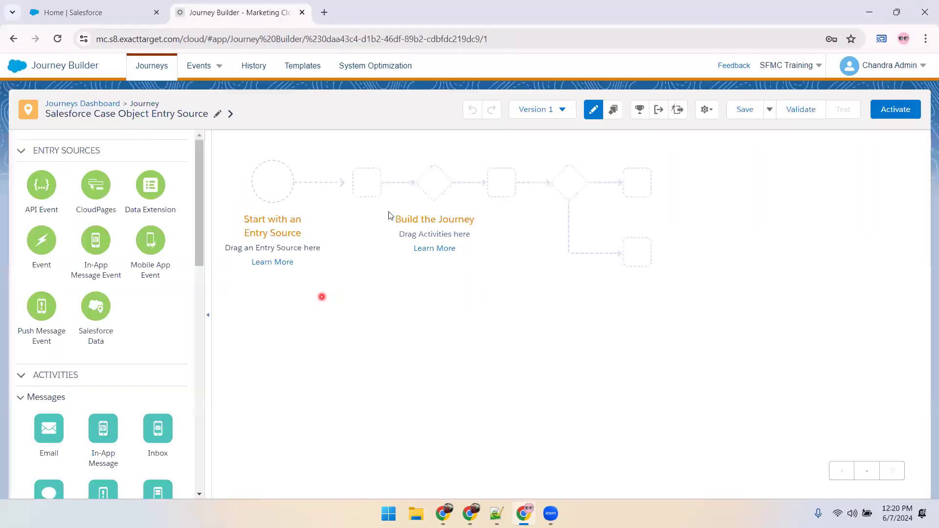
Step: Add a Salesforce Data entry source to the journey, followed by an Email activity
drag(100, 307, 270, 188)
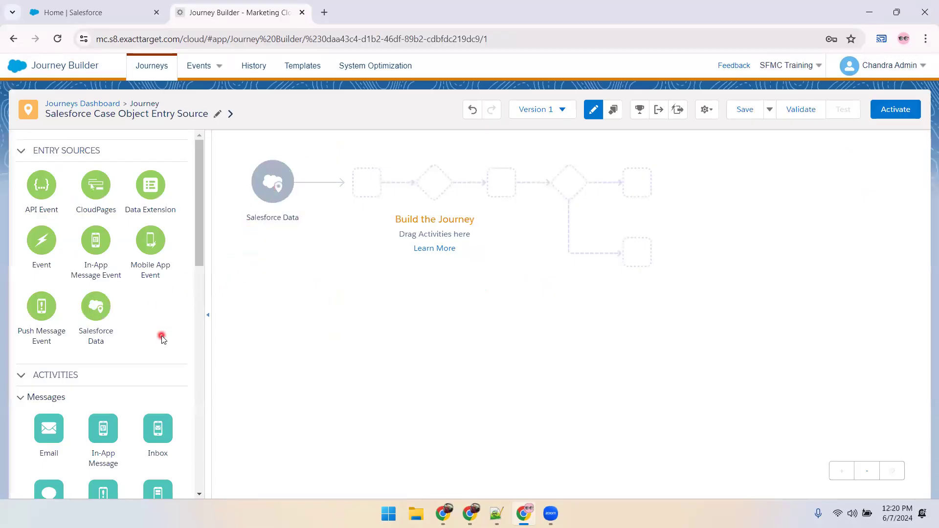
scroll(157, 335, down, 3)
drag(54, 252, 325, 182)
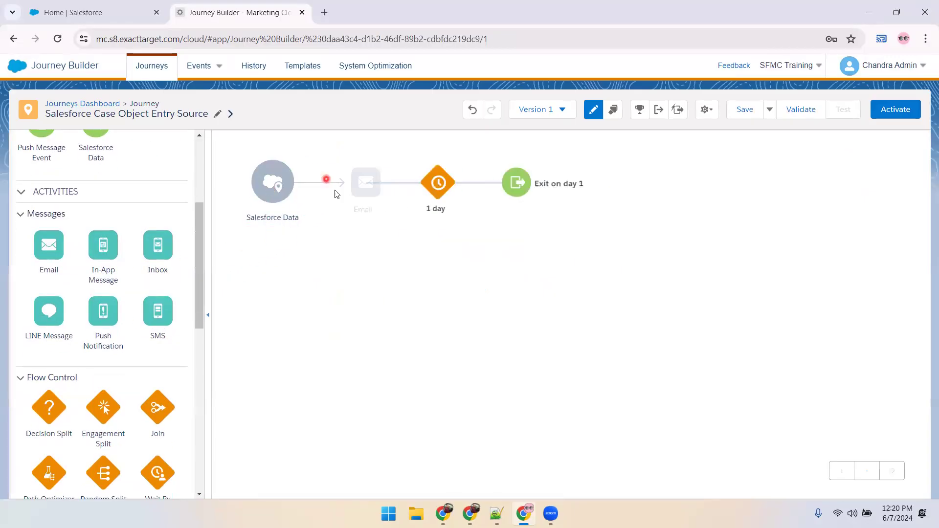
Step: Set the wait after the Email activity to 1 minute
click(445, 184)
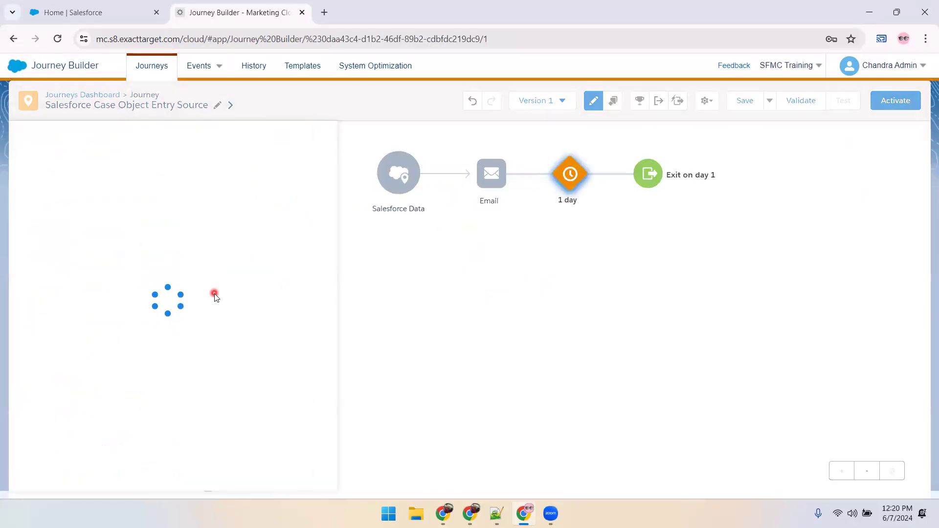
click(171, 212)
click(147, 237)
click(310, 478)
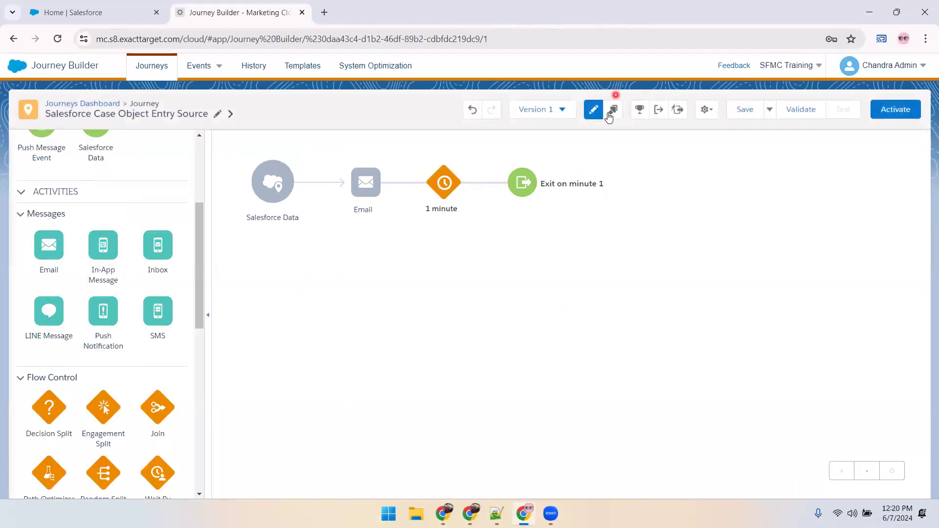
click(437, 256)
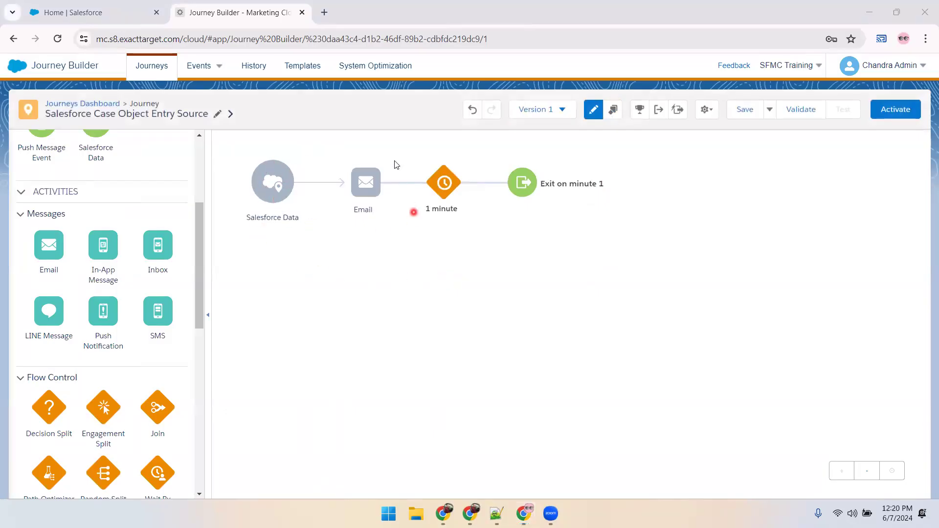
Step: Save the journey, then switch to Salesforce and open the Cases list in the Service app
click(743, 113)
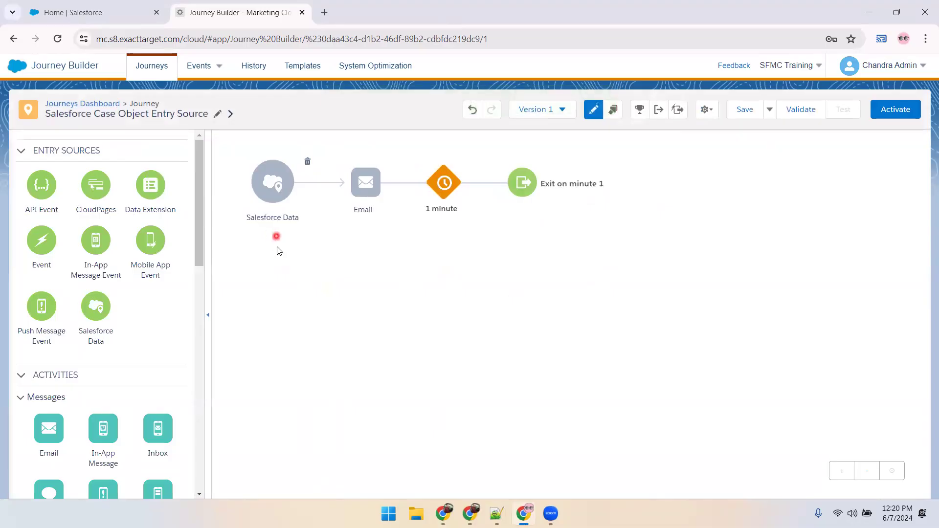
click(90, 10)
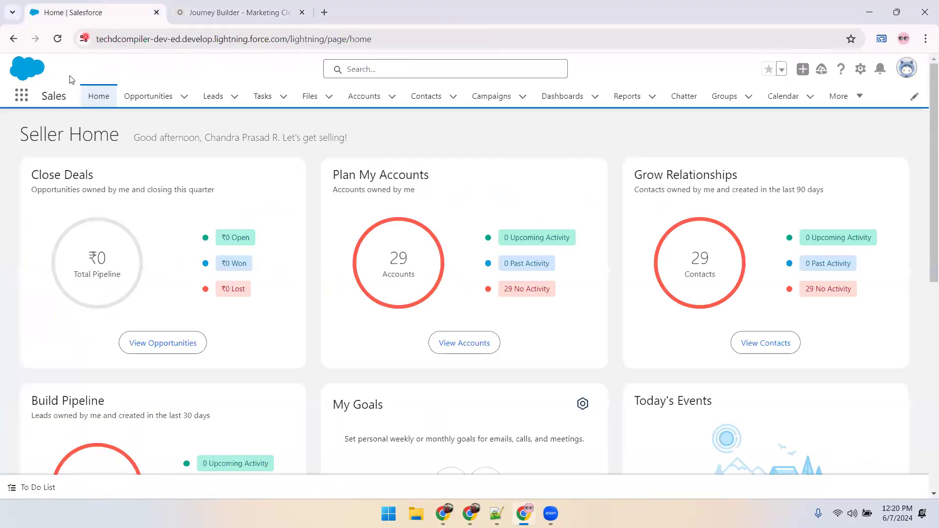
click(22, 97)
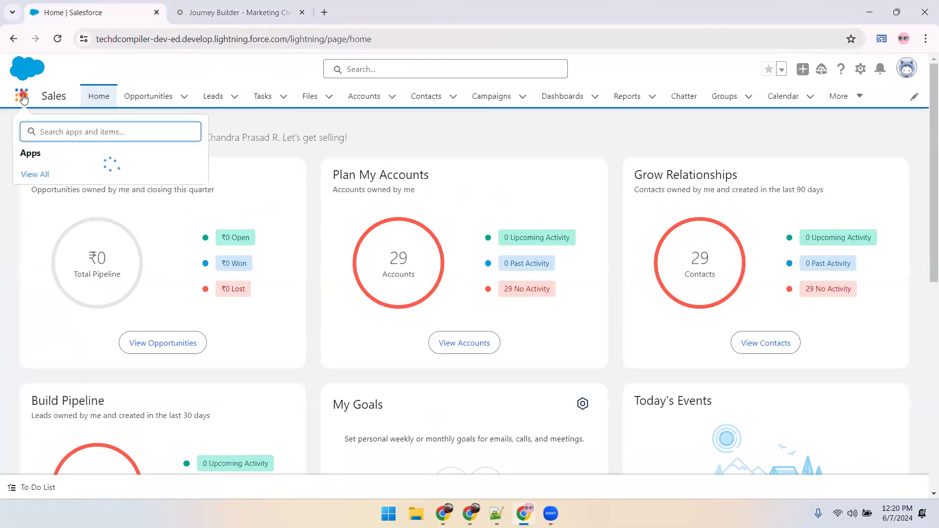
text(Serv)
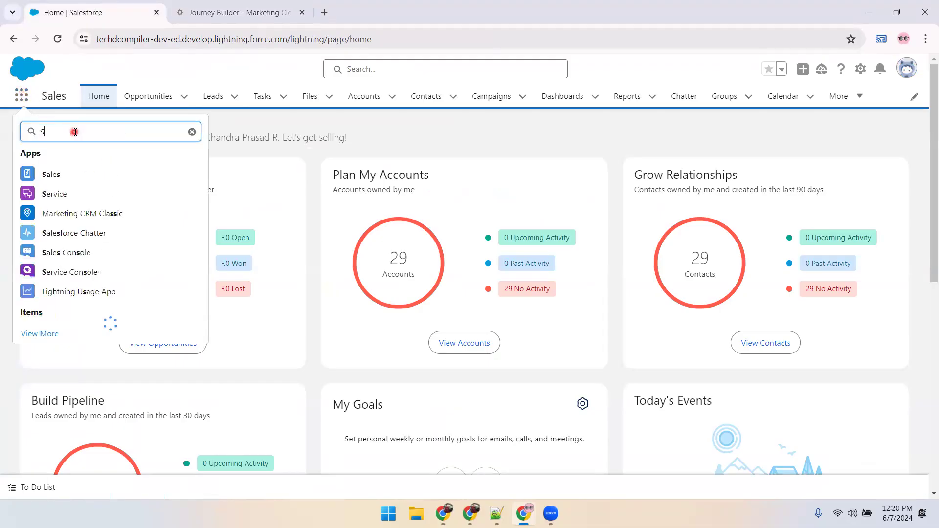
click(56, 182)
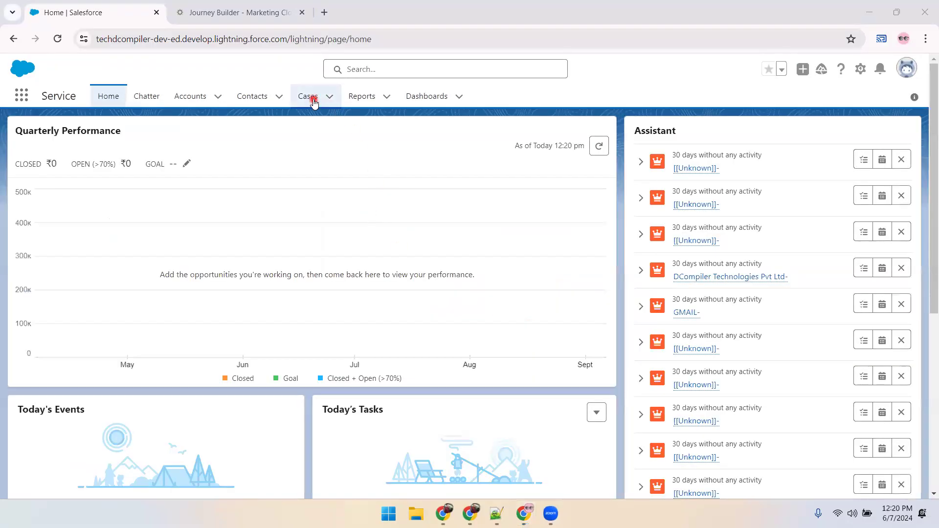
click(313, 97)
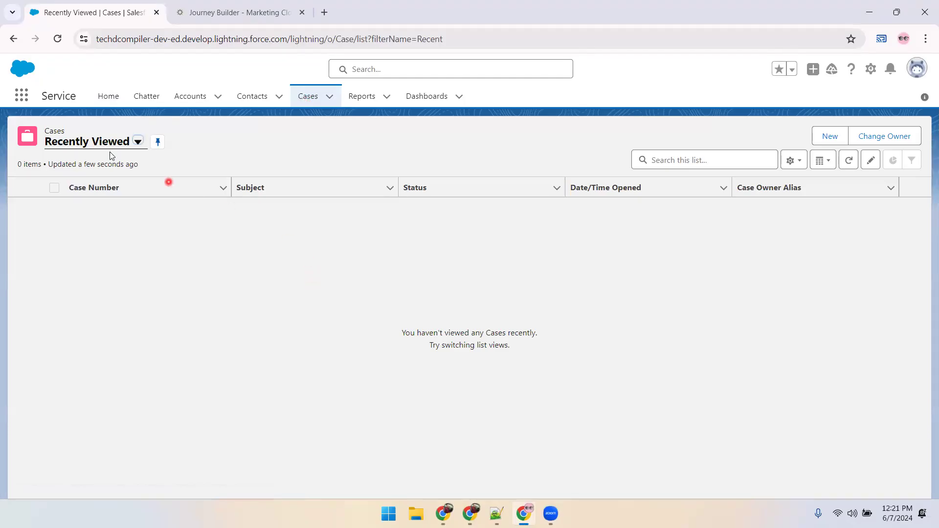
Step: Open the third contact in the My Contacts list, examine its related lists including Cases, and return to Journey Builder
click(22, 96)
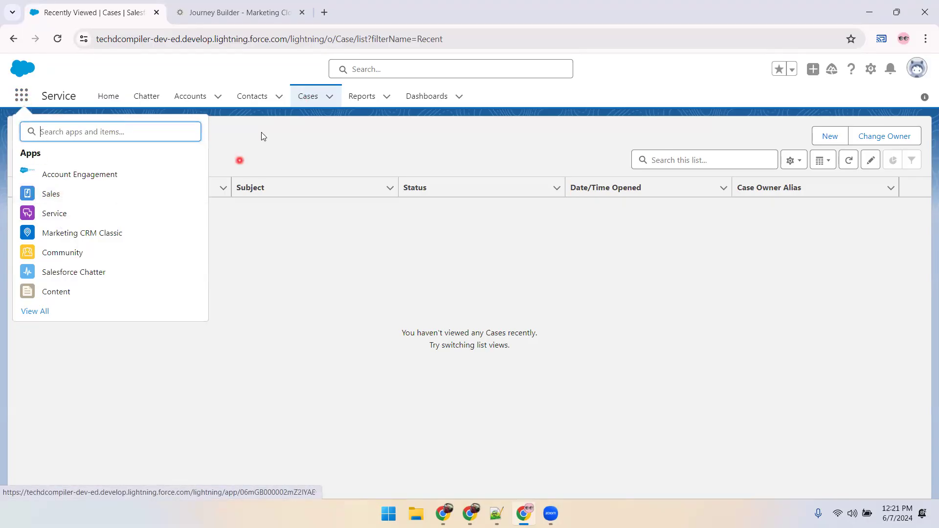
click(259, 99)
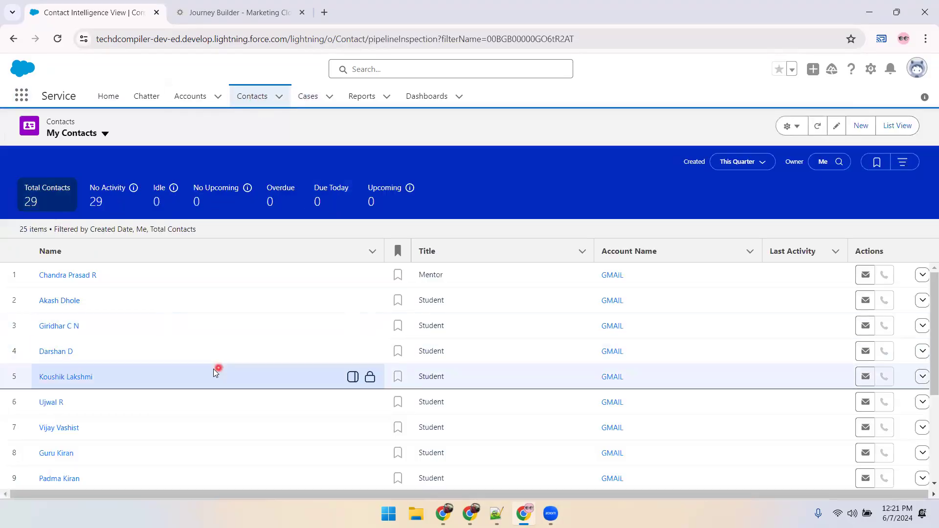
scroll(210, 369, down, 2)
scroll(107, 338, up, 2)
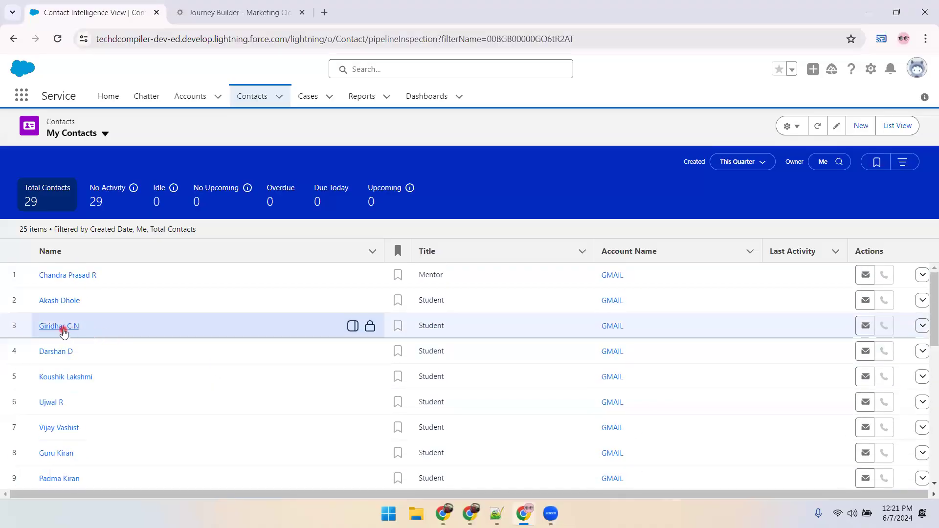
click(63, 327)
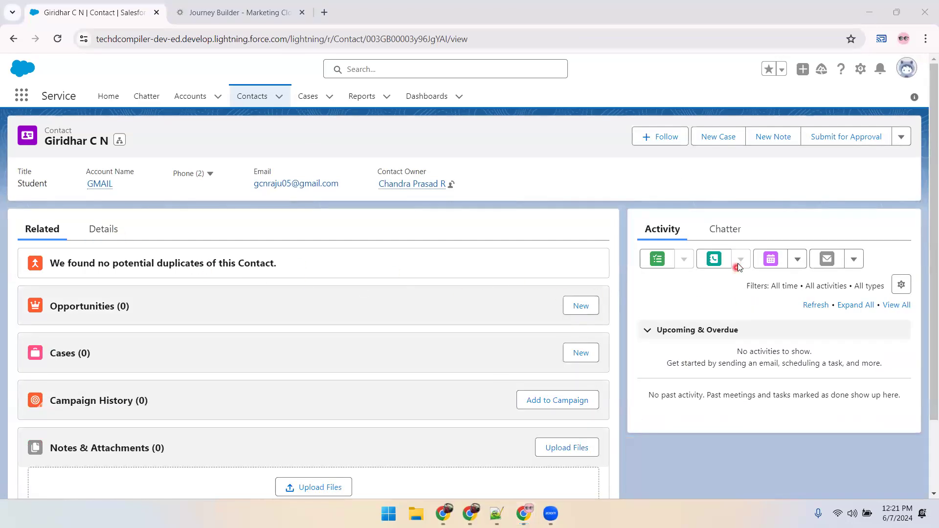
click(796, 260)
click(714, 296)
scroll(361, 352, down, 2)
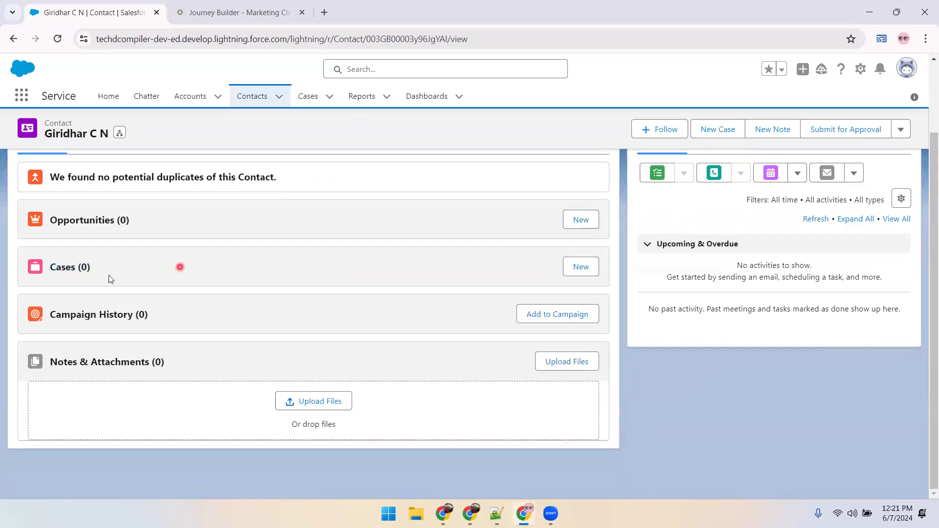
scroll(139, 264, up, 2)
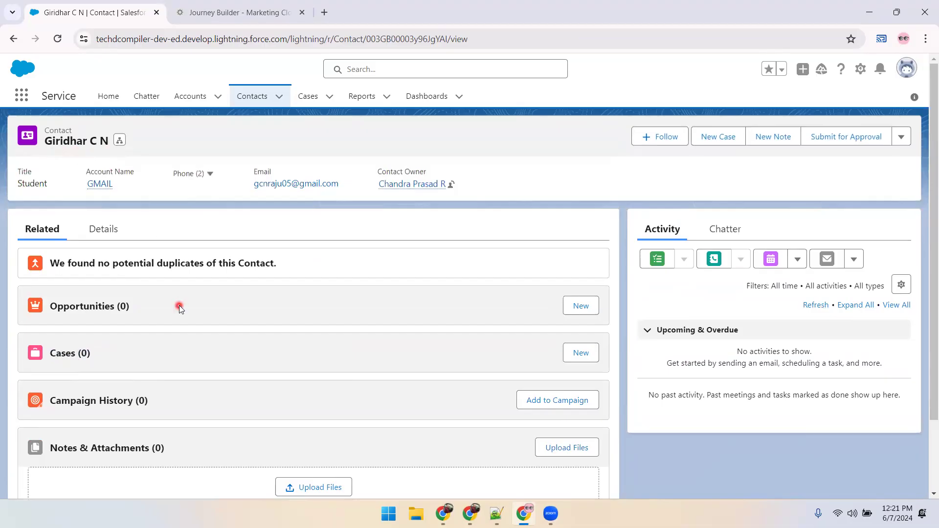
click(240, 15)
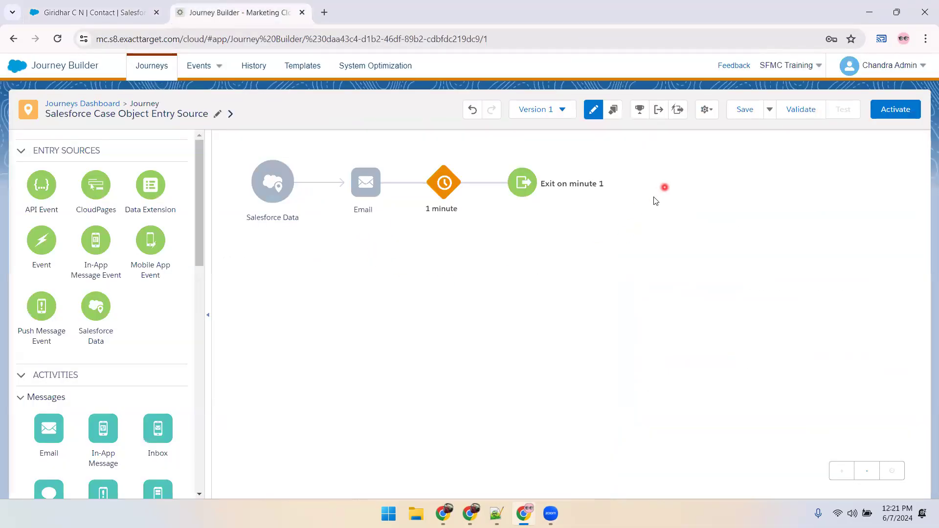
click(457, 336)
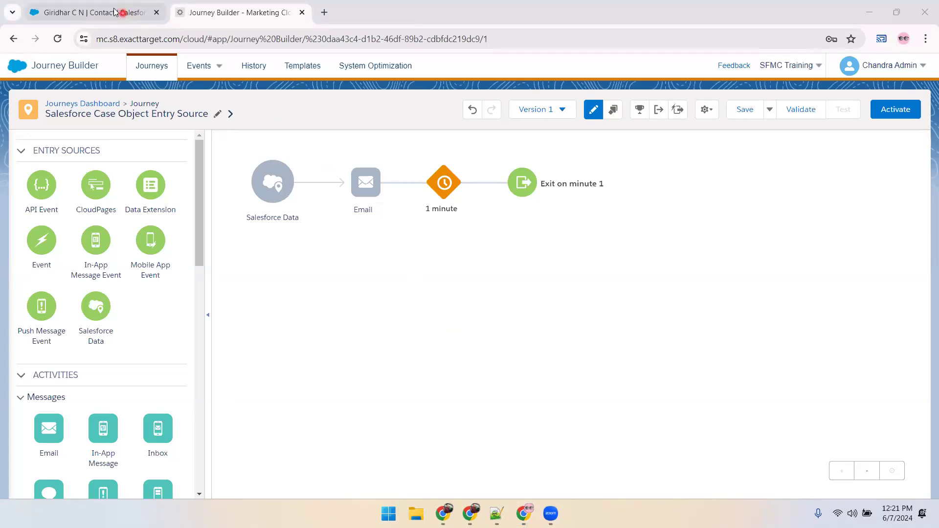
click(211, 198)
click(284, 291)
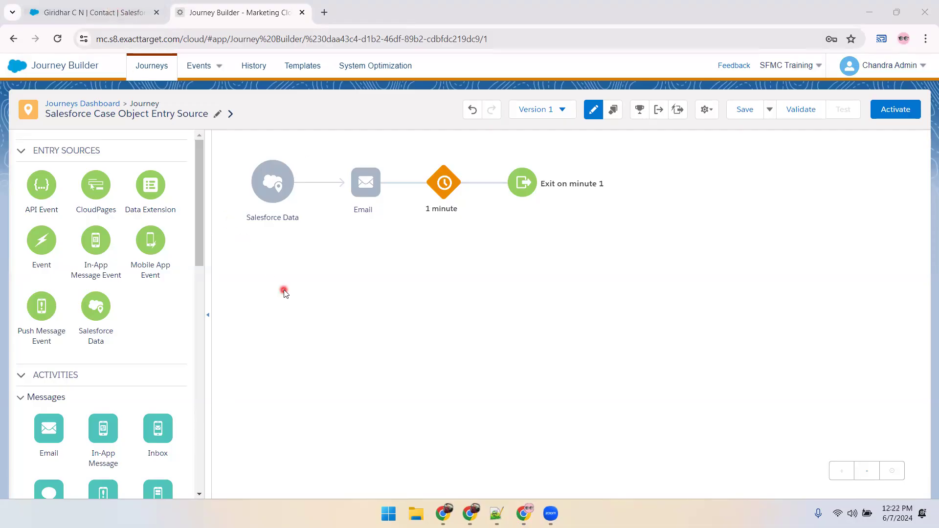
mouse_move(241, 182)
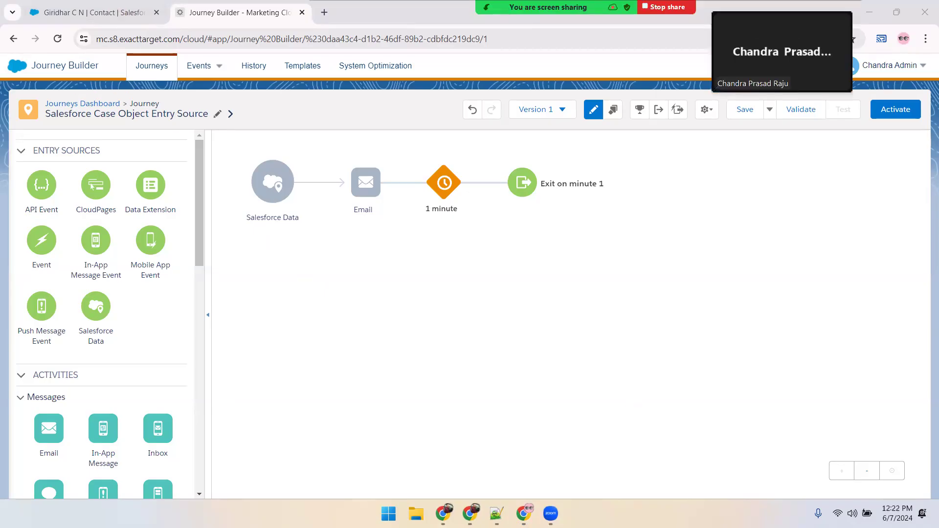
text(Entry Source : will)
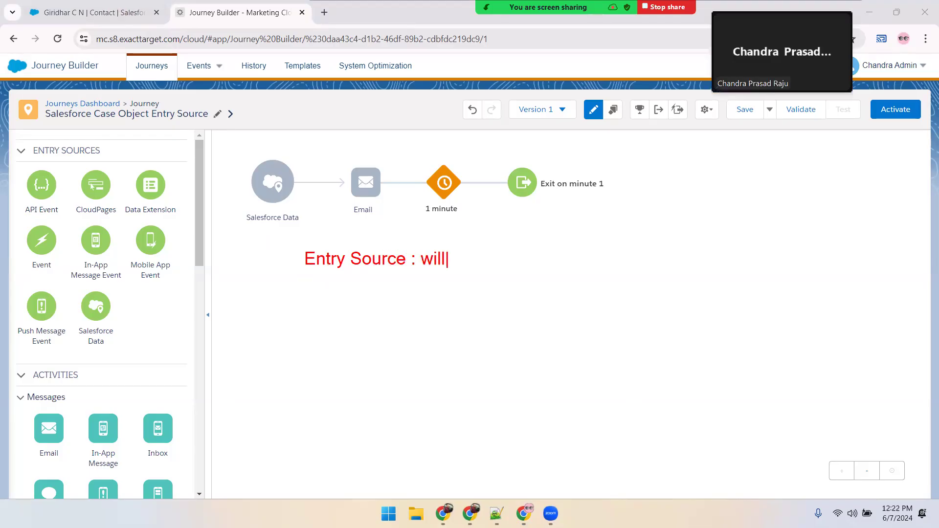
text( tell journey b)
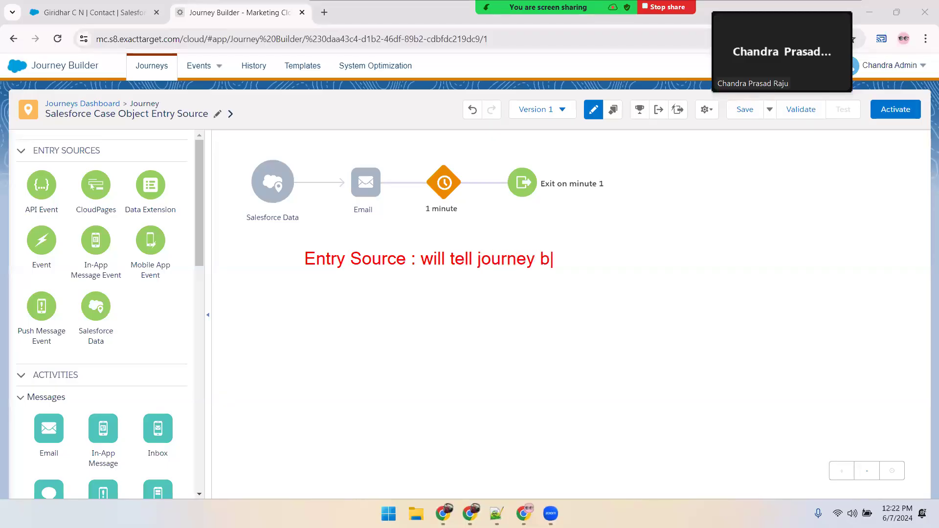
text(uilder from where )
text(contacts)
text( enter t)
text(he journey )
text(abd)
key(BackSpace)
key(BackSpace)
key(BackSpace)
key(Return)
text(and when)
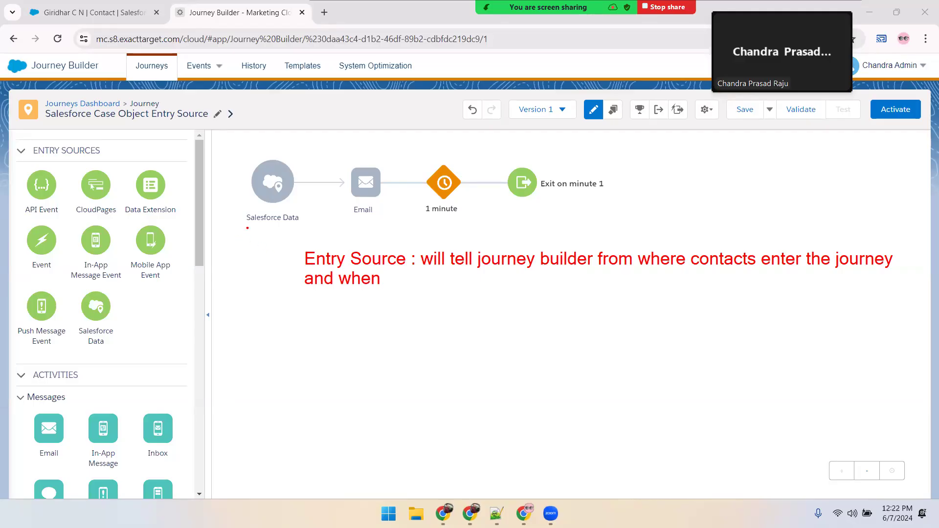
drag(245, 228, 297, 226)
drag(258, 129, 264, 155)
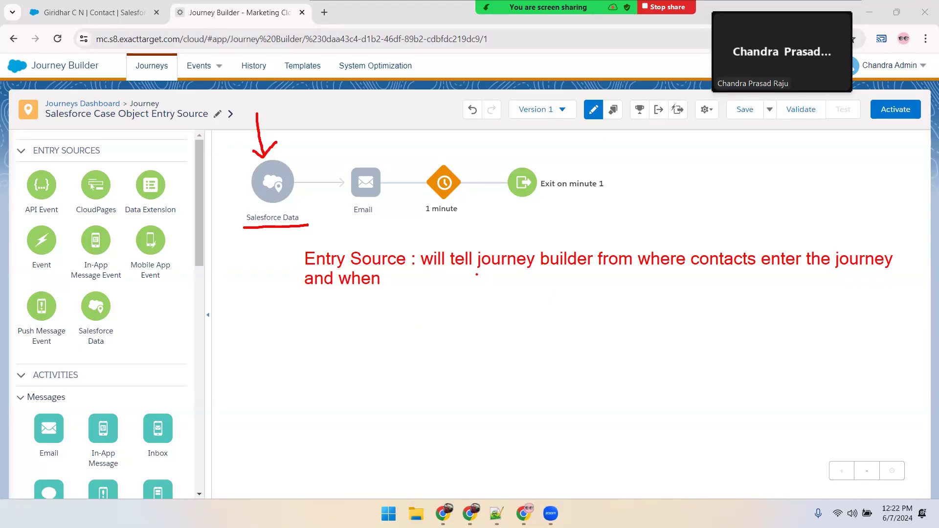
drag(345, 291, 418, 287)
drag(607, 269, 746, 273)
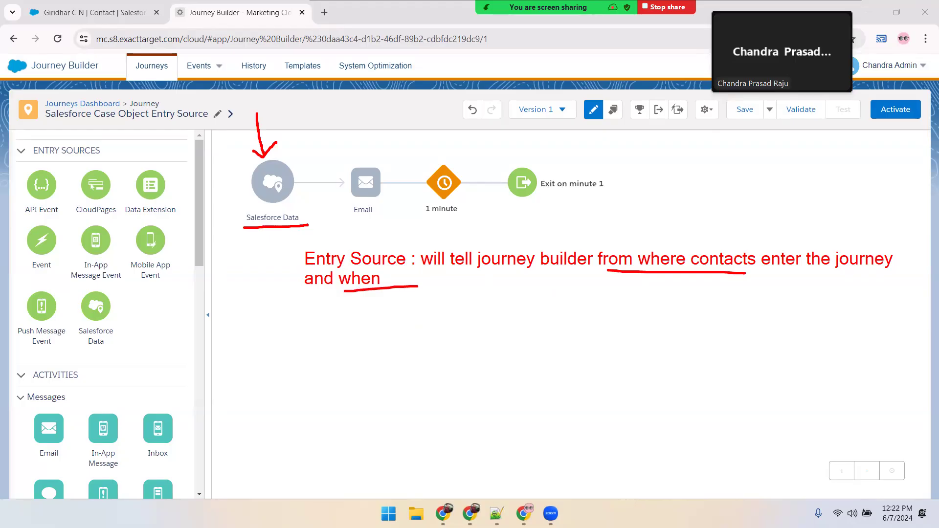
mouse_move(114, 317)
mouse_down()
mouse_move(262, 236)
mouse_move(273, 256)
mouse_up()
mouse_move(149, 185)
mouse_down()
mouse_move(217, 157)
mouse_move(257, 180)
mouse_move(262, 165)
mouse_up()
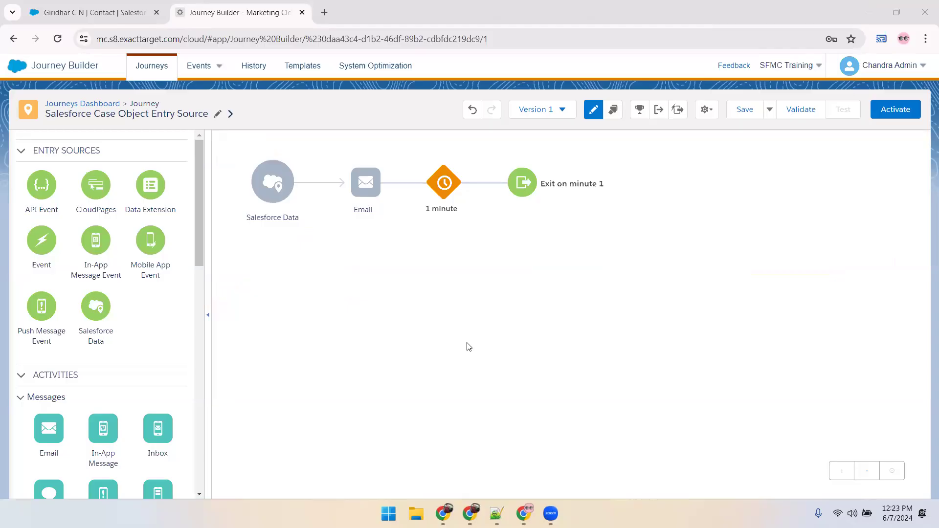
Step: Open the journey's Salesforce Data entry source and choose the Salesforce Data event as its type
click(91, 14)
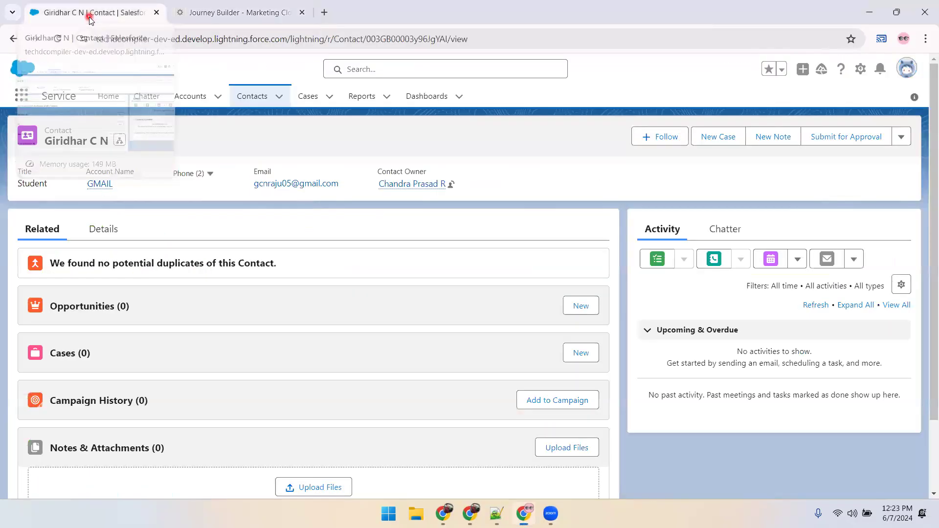
click(205, 12)
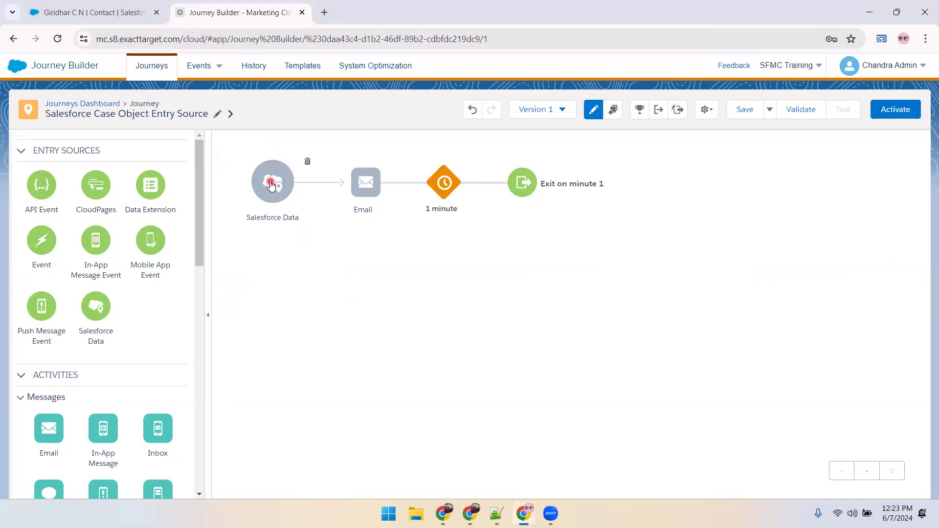
click(271, 184)
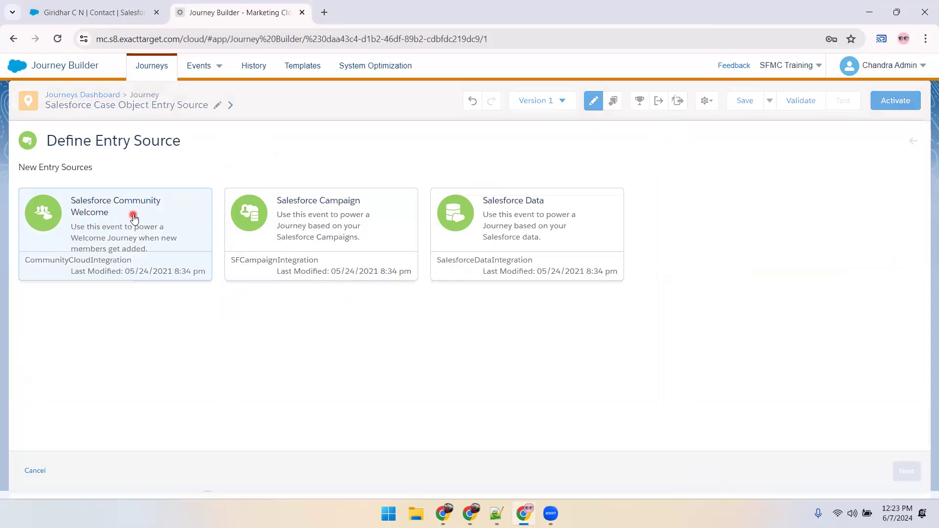
click(526, 226)
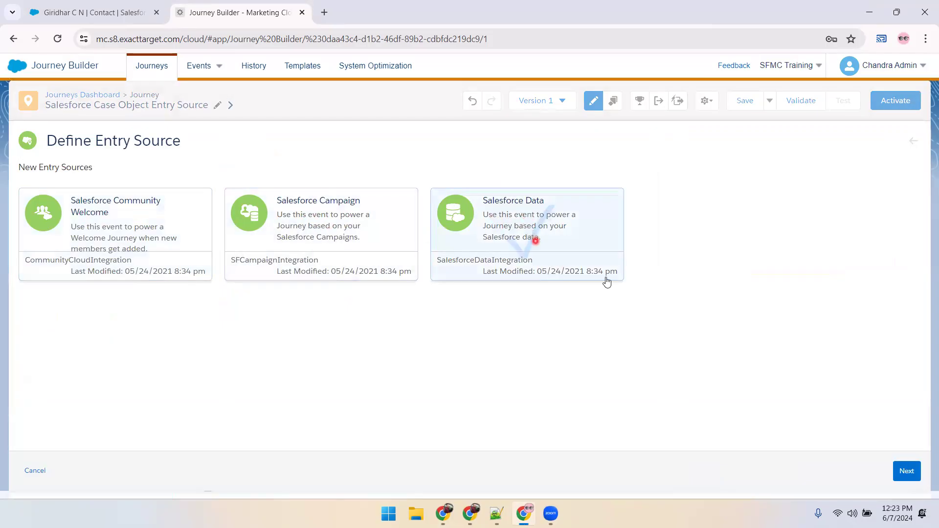
click(918, 472)
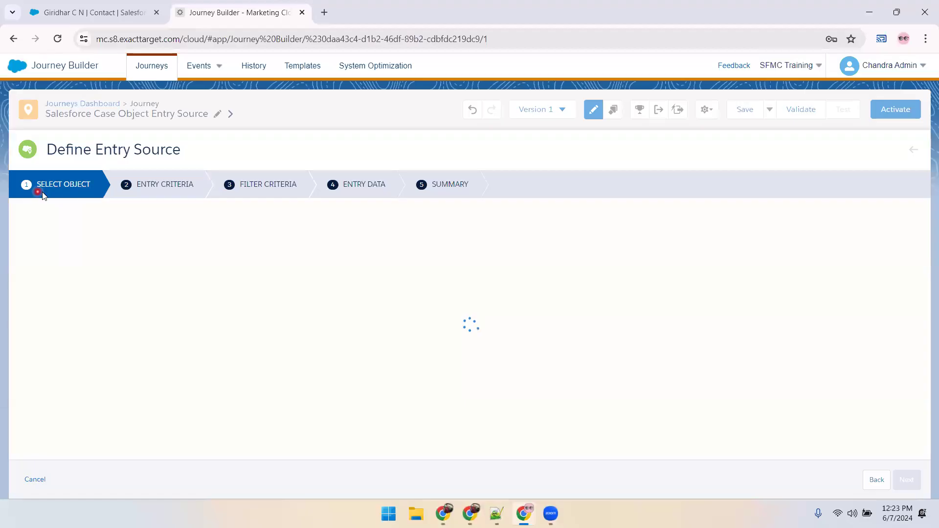
Step: Select the Case object for the entry source, injecting Contact ID (Contact) into the journey
click(91, 15)
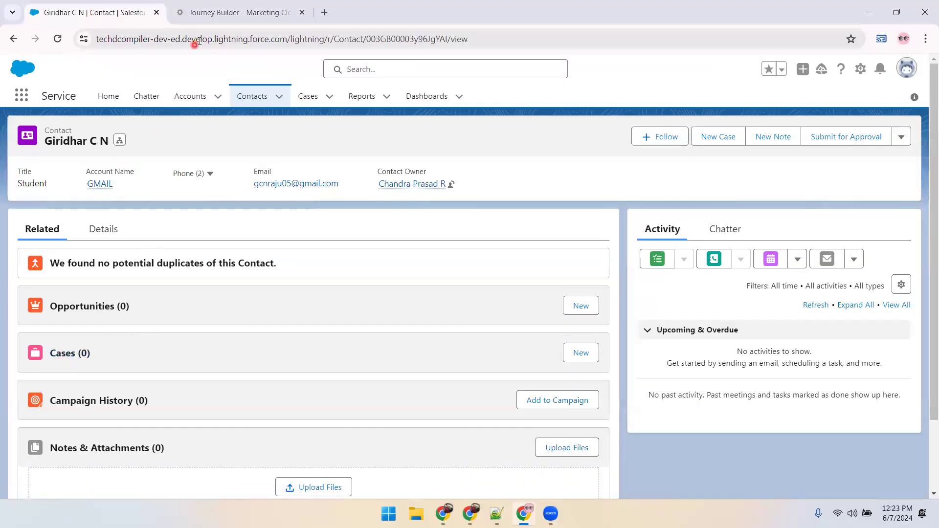
click(211, 19)
click(98, 259)
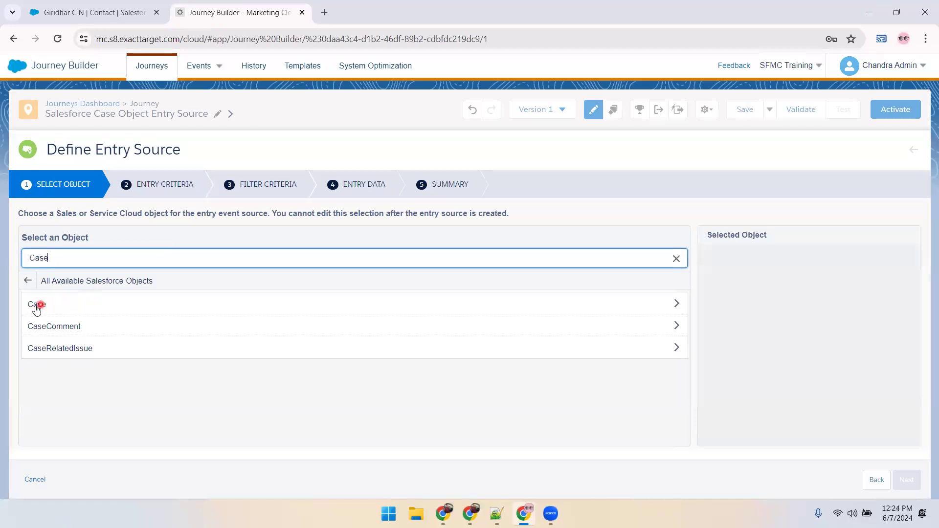
click(38, 304)
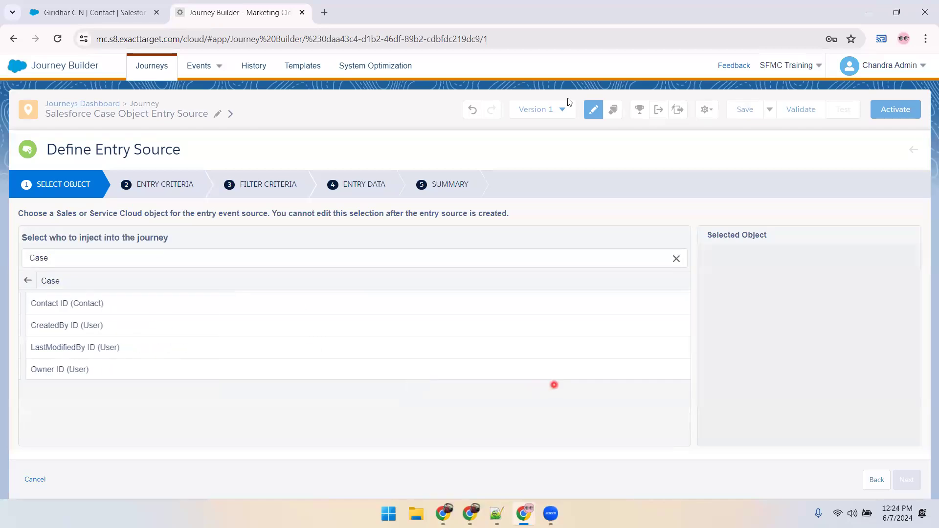
click(51, 307)
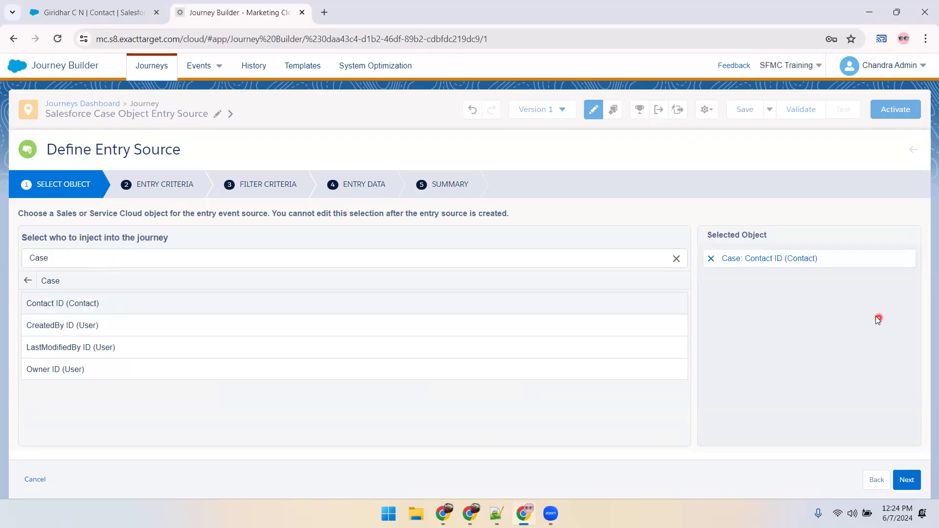
click(909, 479)
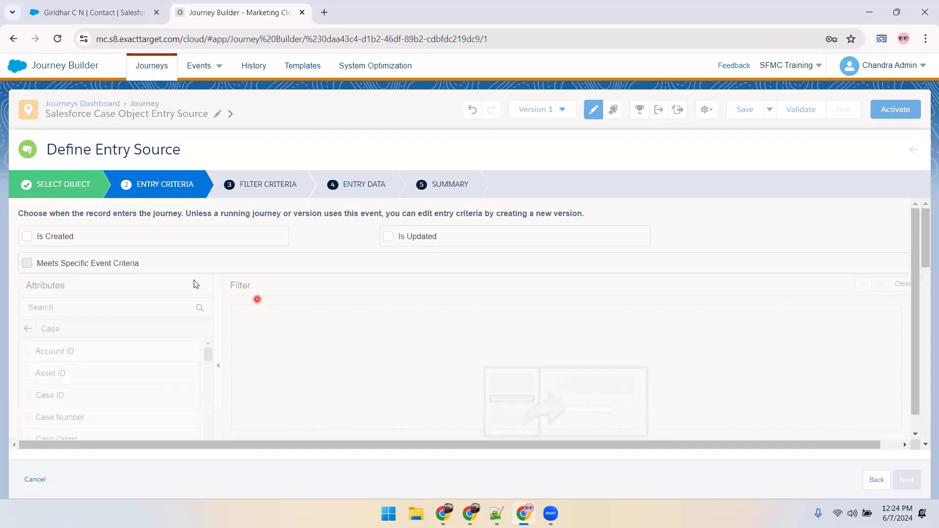
Step: Set the entry criteria so that records enter the journey when the case Is Created
click(25, 236)
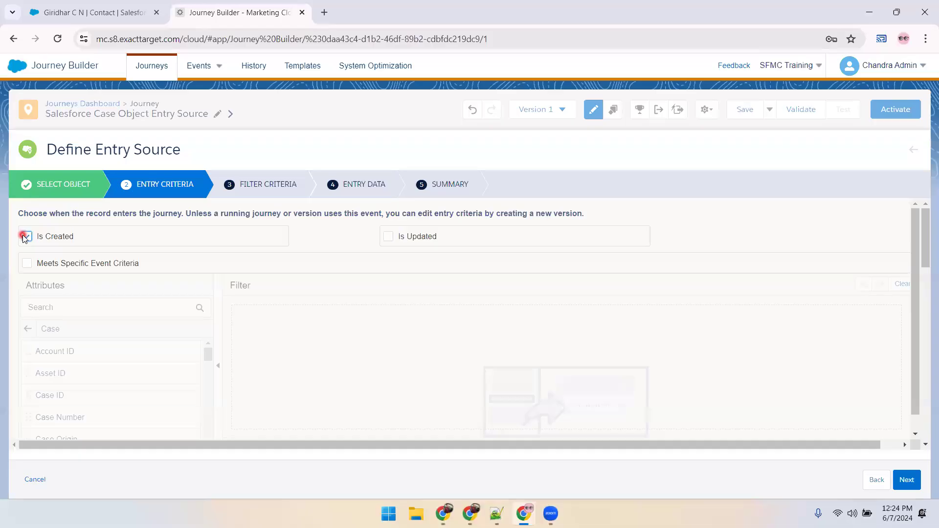
click(911, 481)
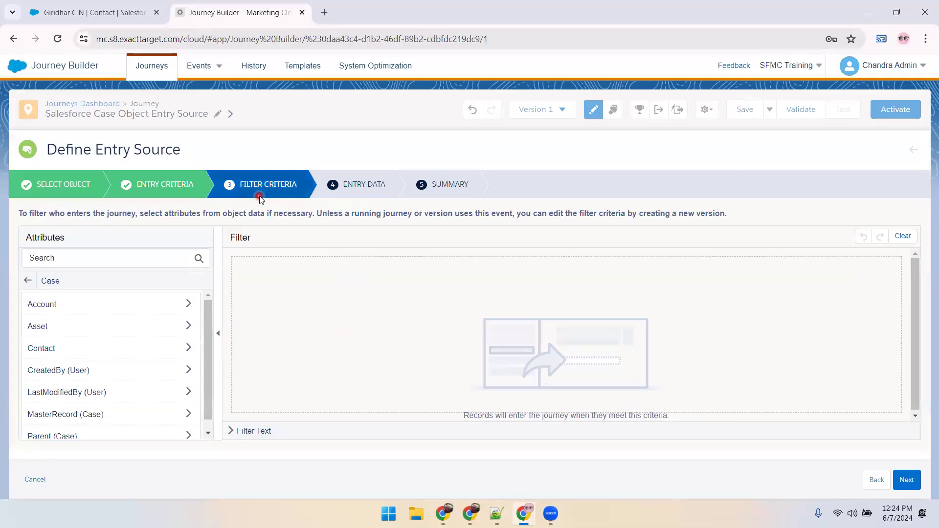
Step: Search the attributes for Contact and add Contact Email from MasterRecord (Case) to the filter
click(105, 258)
click(99, 257)
text(Contact)
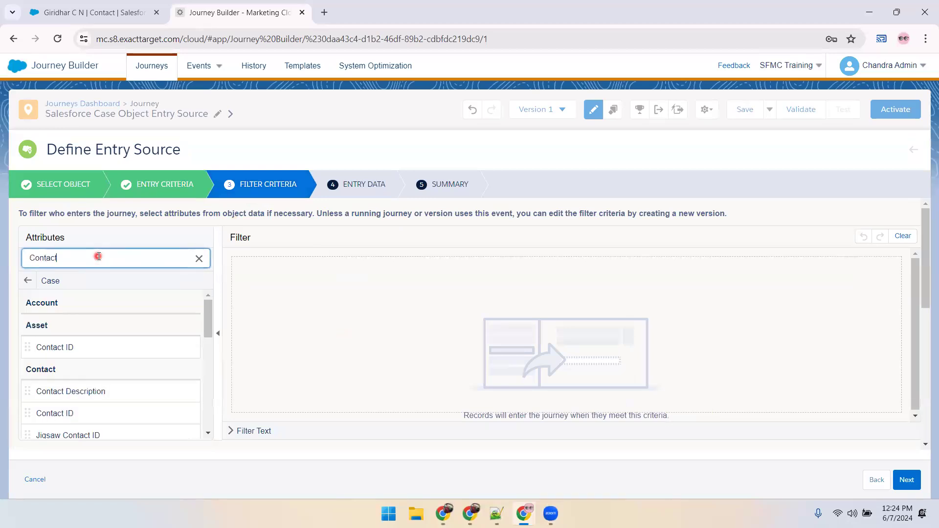
click(209, 433)
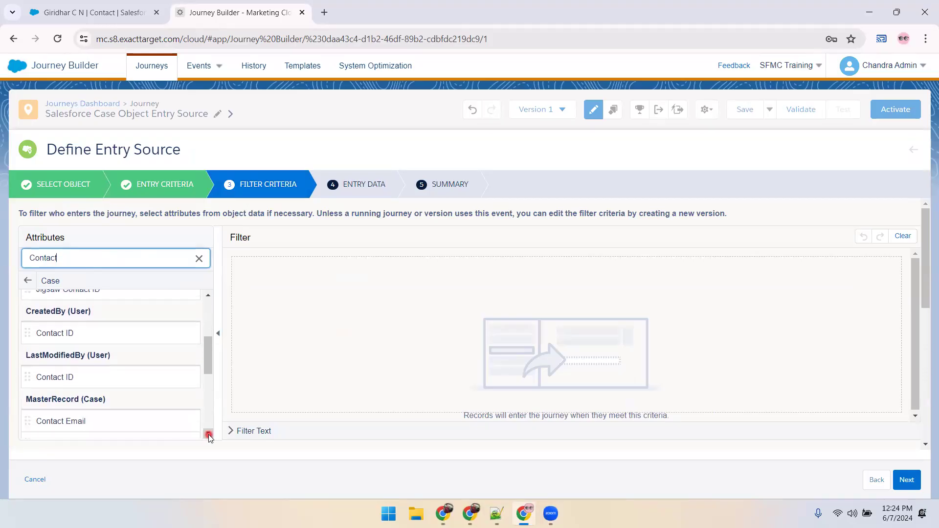
drag(75, 345, 278, 348)
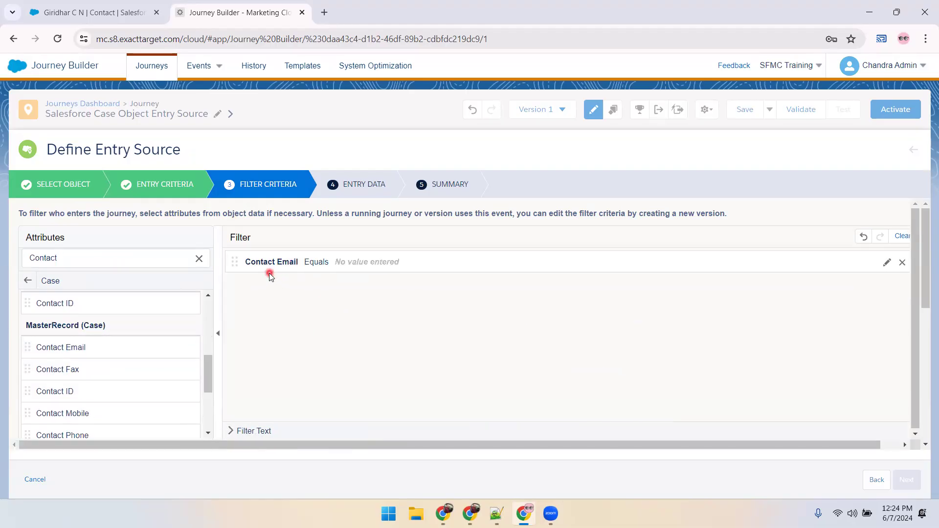
Step: Set the Contact Email filter condition to Is Not Null and apply it
click(522, 265)
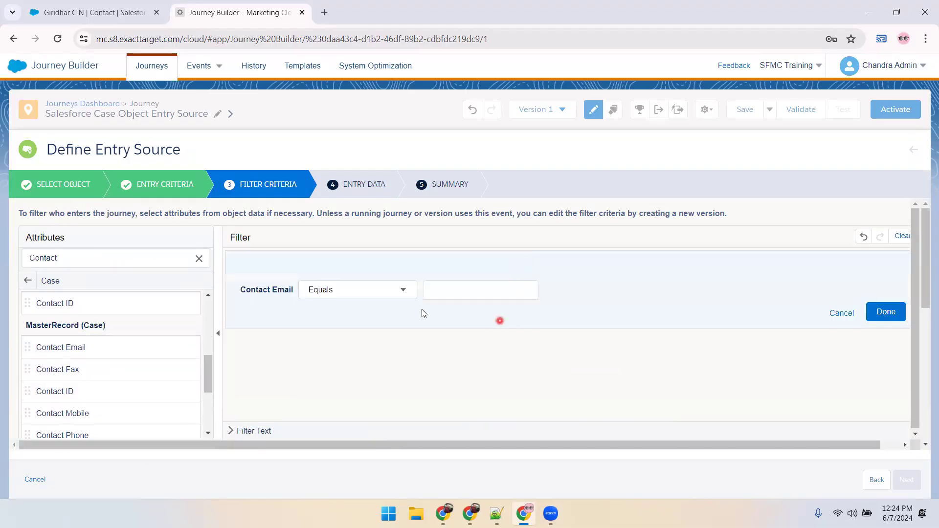
click(401, 291)
scroll(380, 378, down, 1)
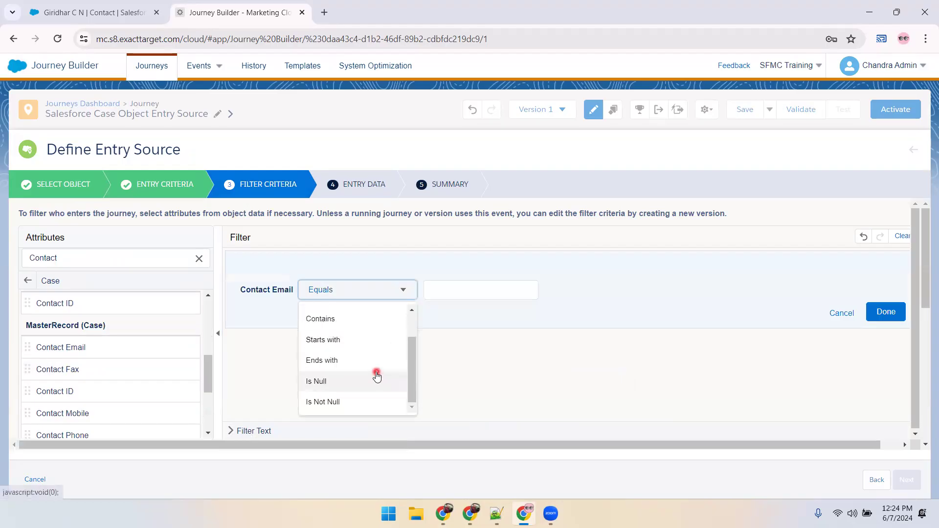
click(345, 402)
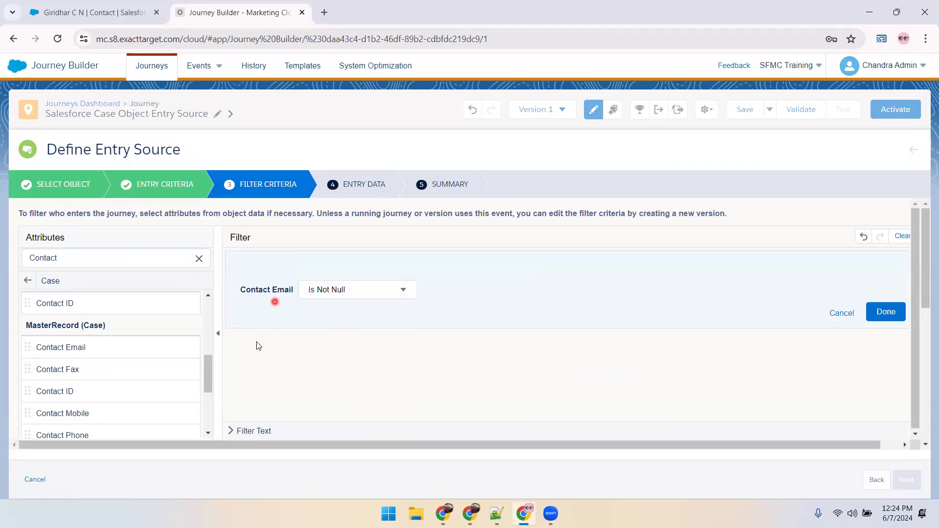
drag(207, 374, 213, 309)
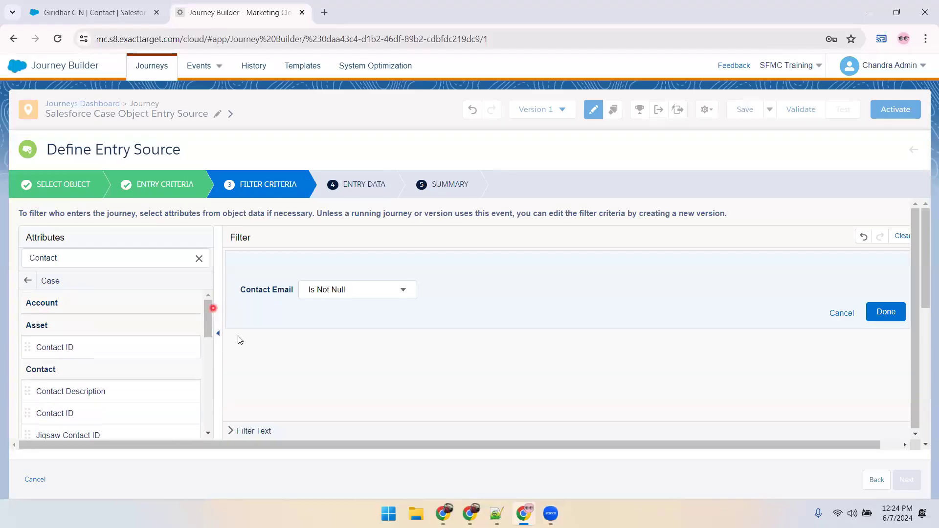
click(879, 313)
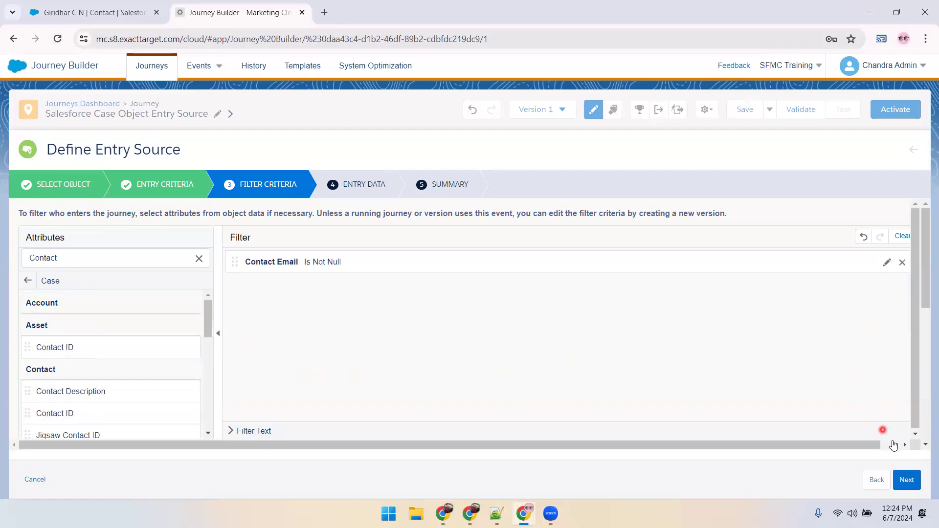
Step: Continue to the entry data, expand the selected Case and Contact fields, and proceed to the summary
click(906, 479)
click(708, 252)
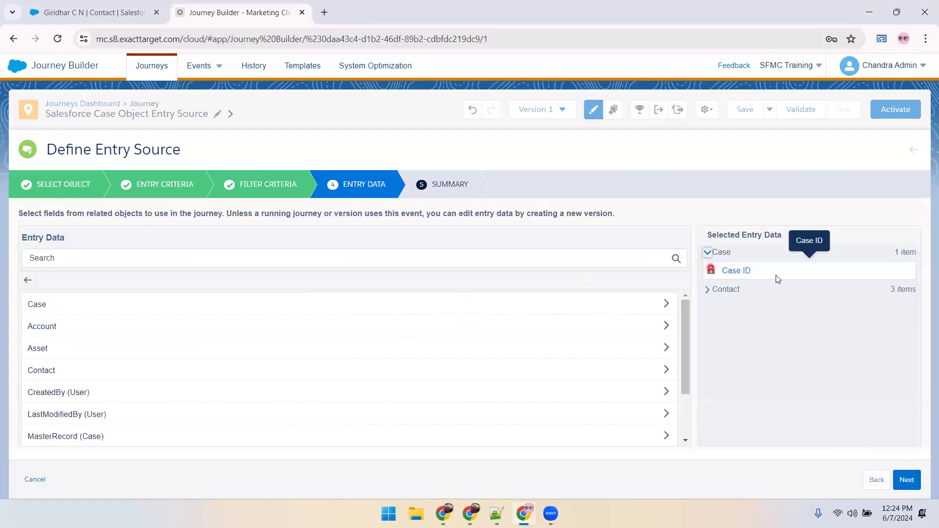
click(708, 290)
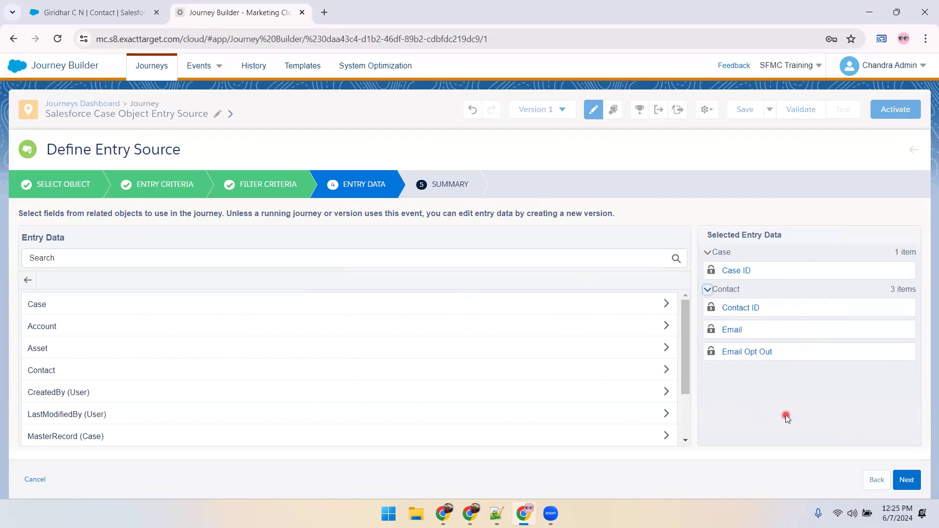
click(906, 480)
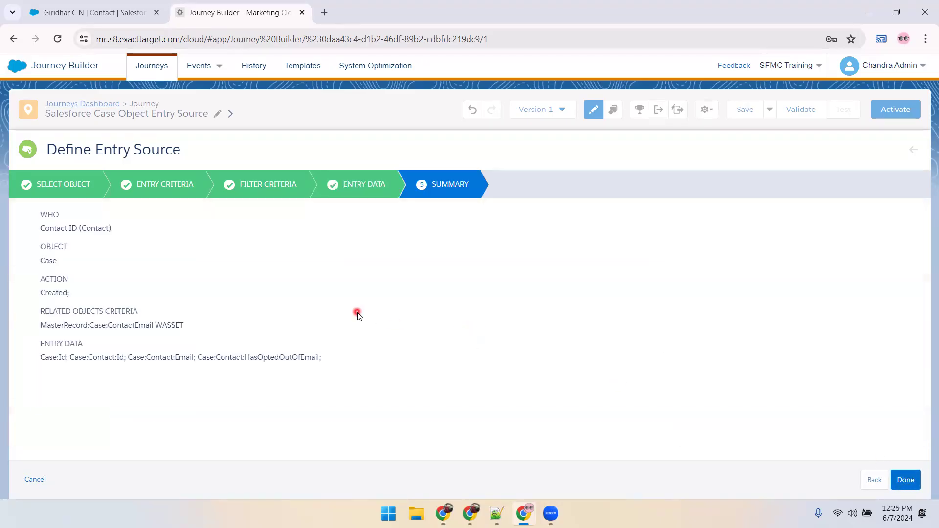
Step: Switch to the Salesforce contact, start a new case from its Cases list, and inspect the Type and Case Reason fields
click(118, 22)
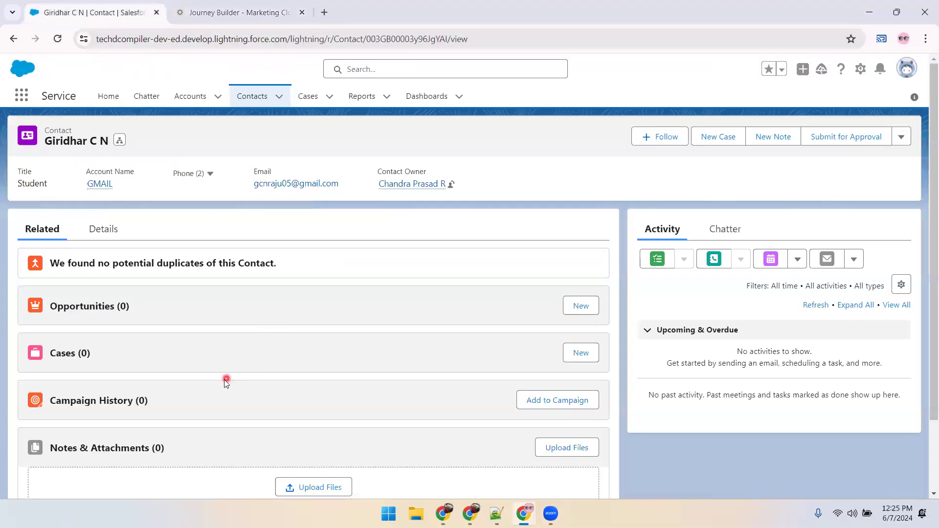
click(577, 353)
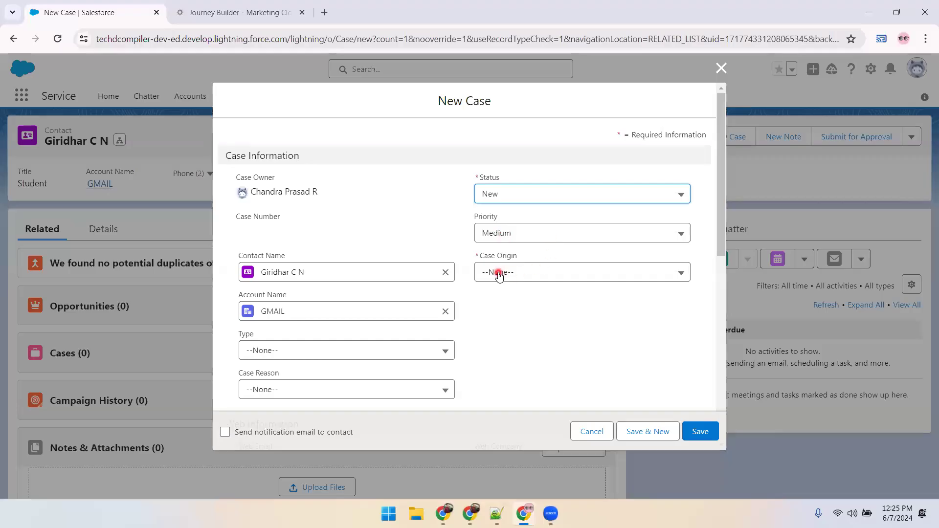
scroll(436, 273, down, 4)
scroll(434, 266, up, 1)
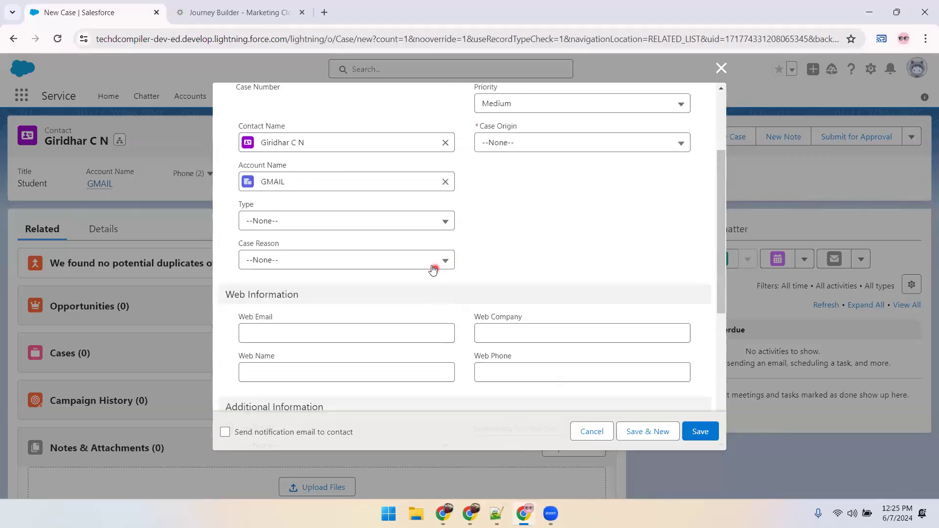
click(332, 237)
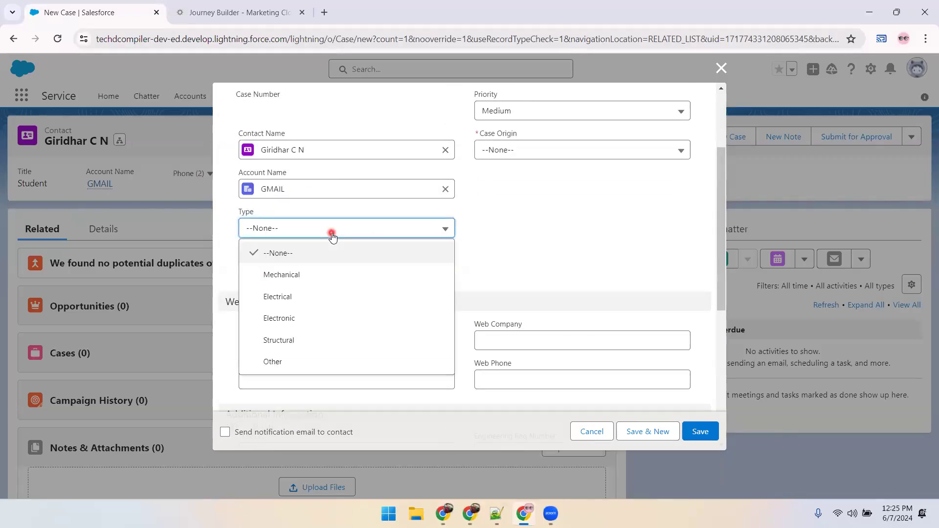
click(333, 237)
click(327, 272)
click(327, 272)
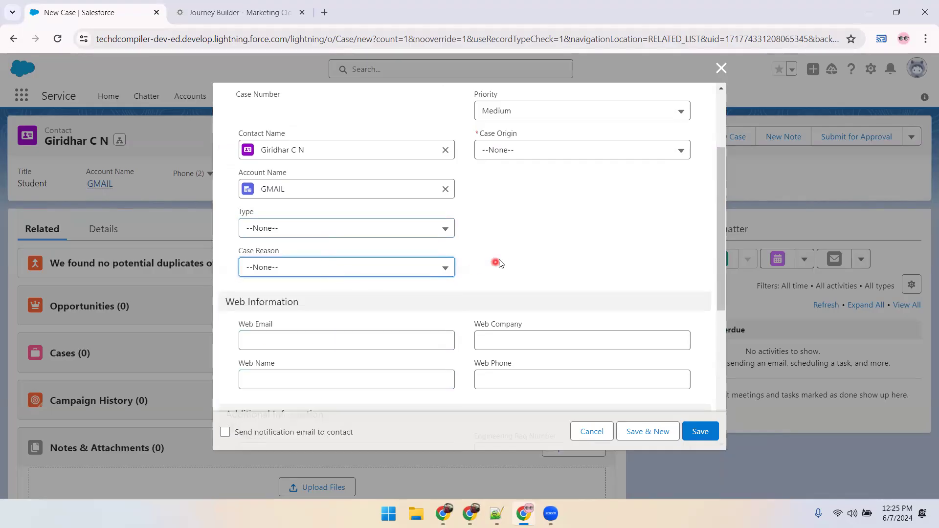
Step: Examine the new case form's remaining sections, including Subject, Description and Internal Comments, and cancel the form without saving
scroll(498, 260, down, 4)
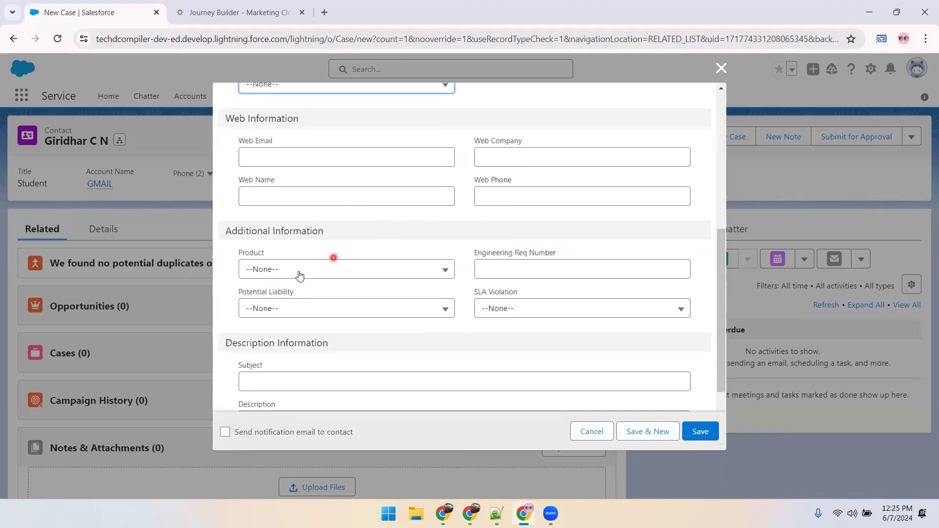
scroll(381, 294, down, 2)
click(273, 276)
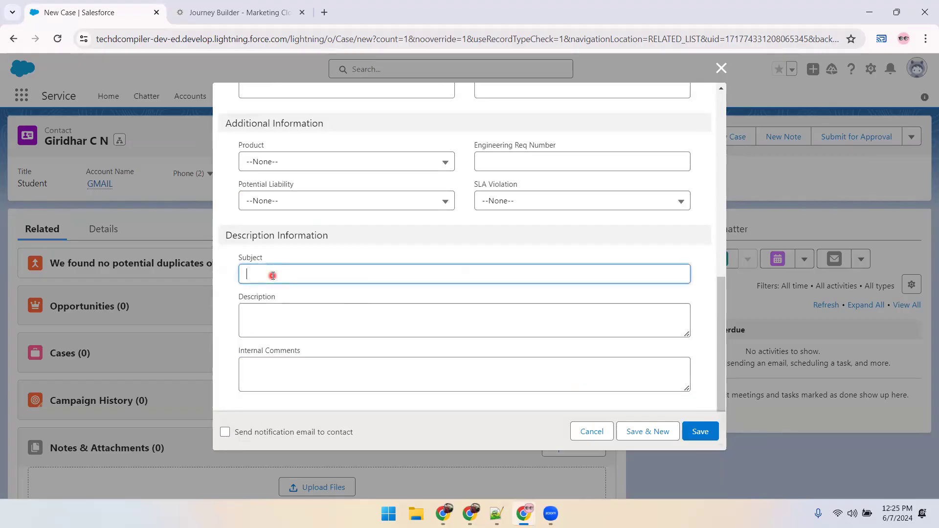
click(274, 316)
click(289, 365)
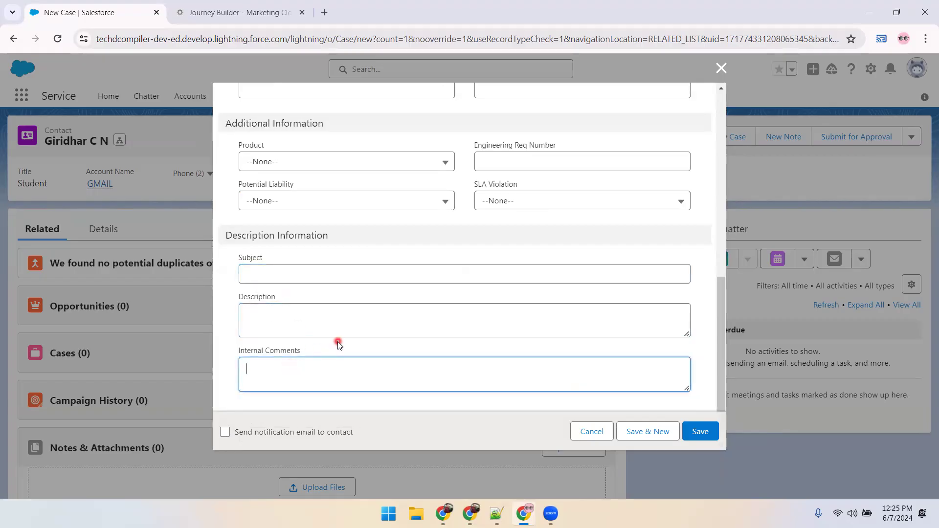
scroll(344, 300, up, 8)
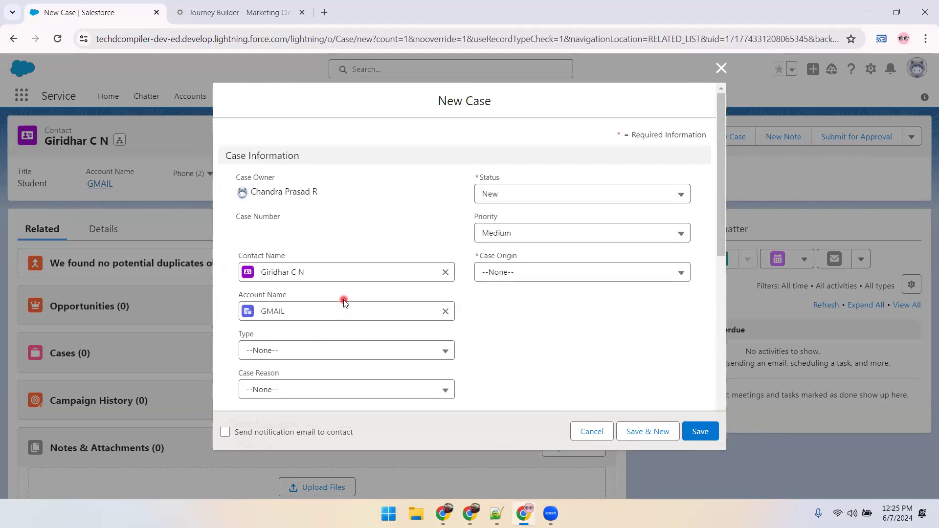
scroll(344, 301, down, 5)
scroll(344, 301, up, 5)
scroll(504, 310, down, 8)
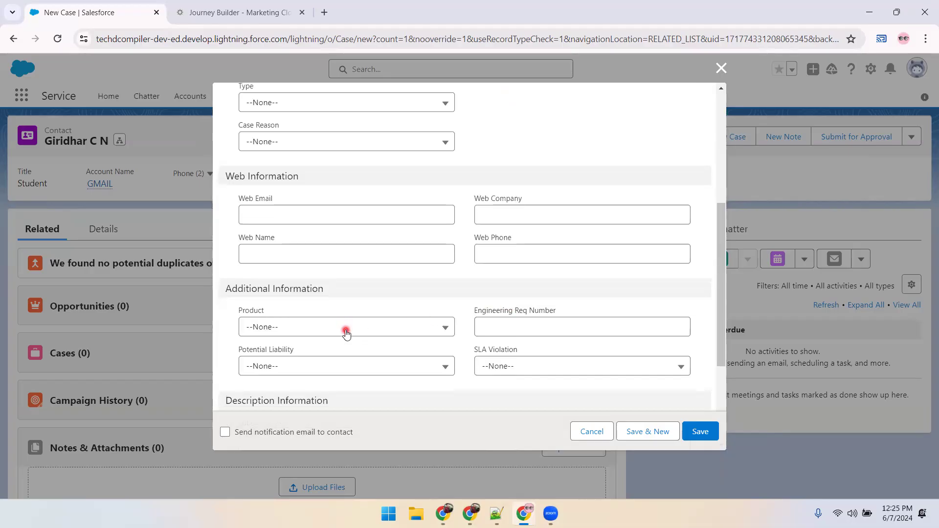
click(281, 273)
click(283, 314)
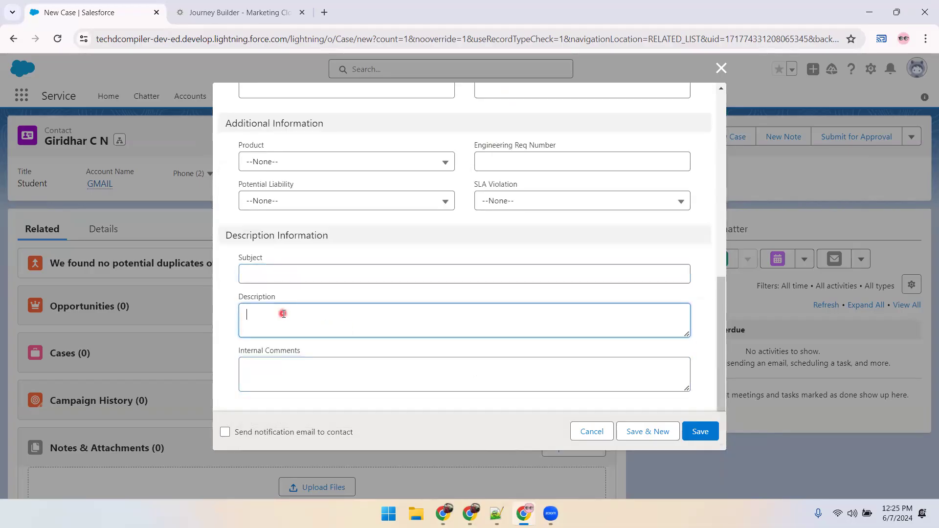
scroll(280, 313, up, 8)
scroll(280, 313, down, 8)
scroll(281, 313, up, 4)
scroll(281, 313, down, 4)
scroll(280, 313, up, 4)
scroll(280, 313, down, 4)
click(577, 436)
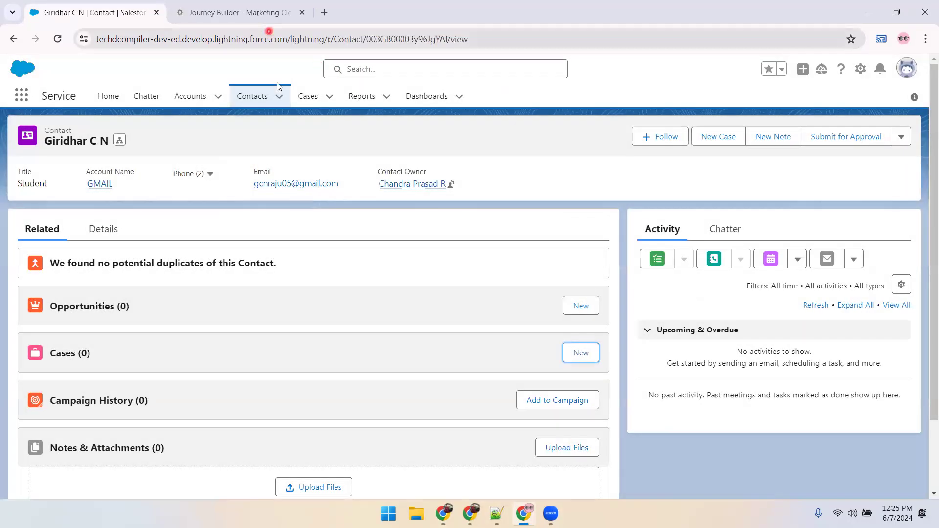
Step: Return to the entry data step in Journey Builder and add the Case object's Case Origin and Case Number fields
click(240, 12)
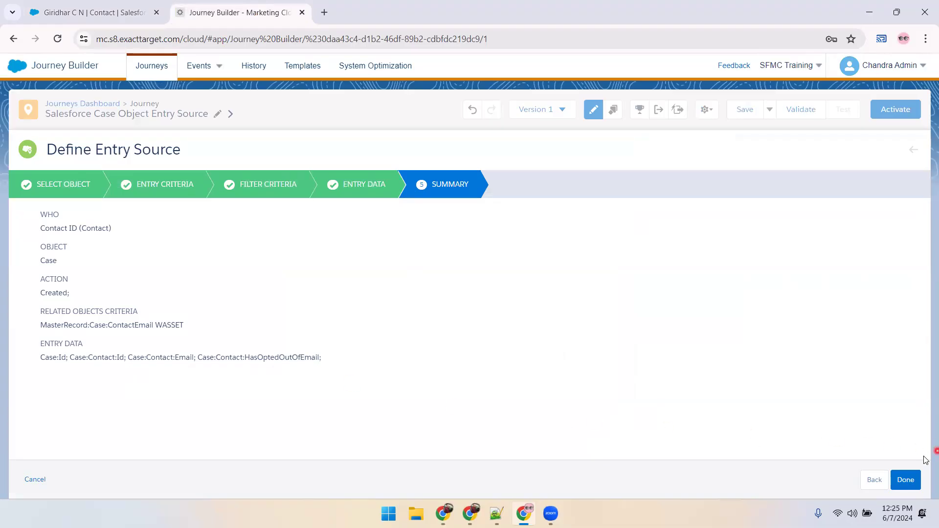
click(873, 479)
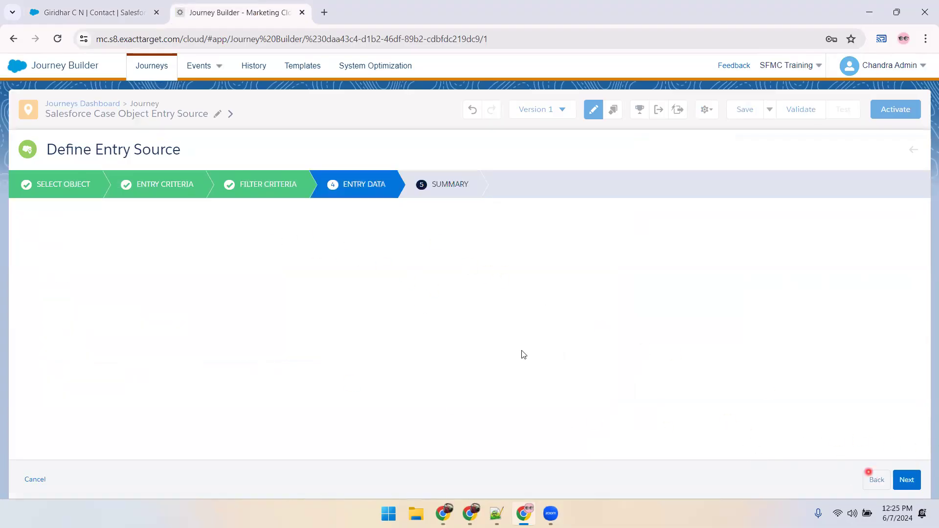
click(164, 258)
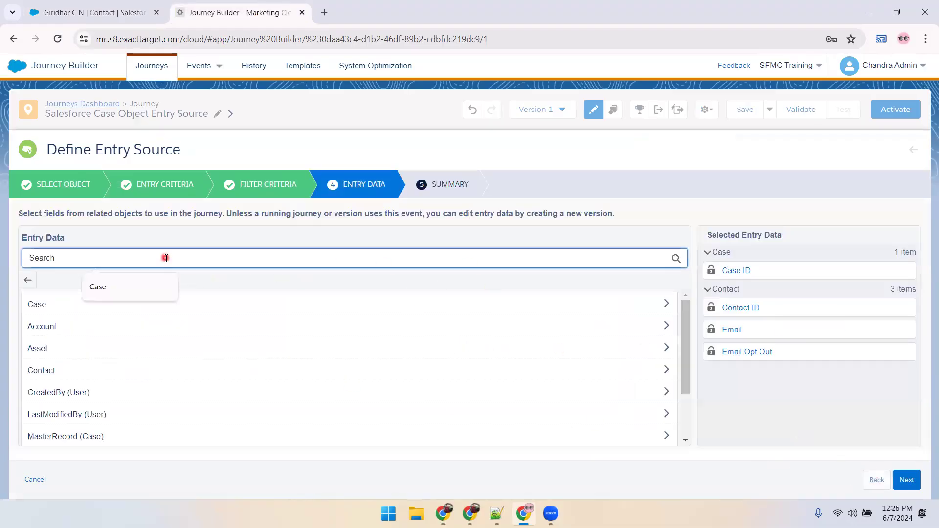
click(49, 307)
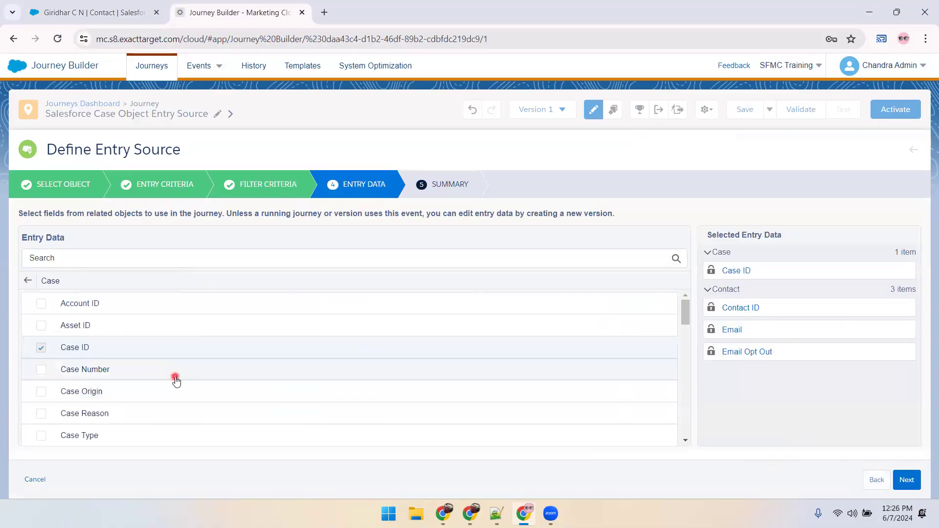
scroll(176, 379, down, 1)
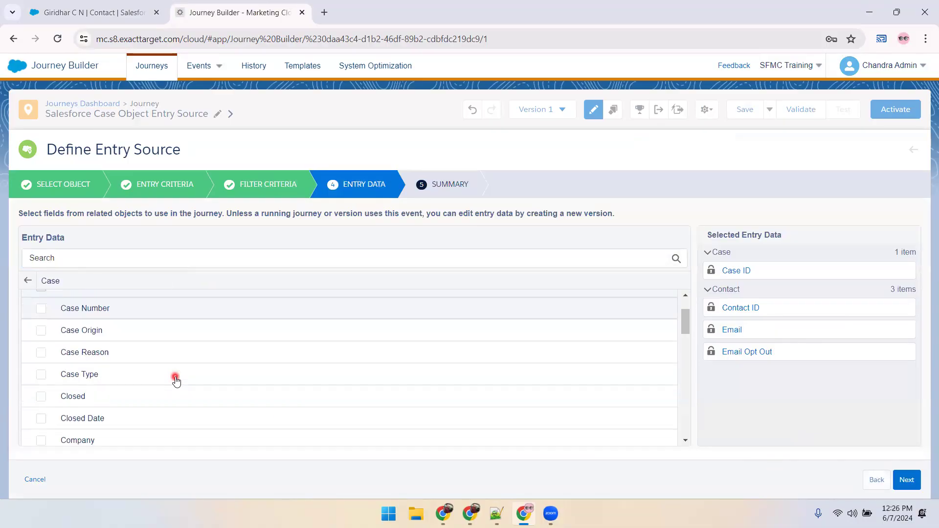
click(39, 332)
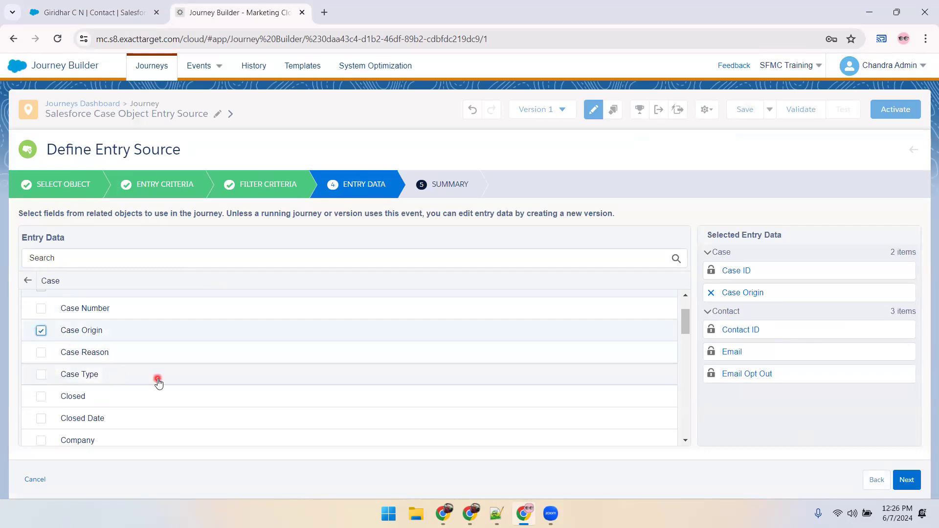
scroll(157, 380, down, 1)
scroll(157, 379, up, 1)
click(41, 308)
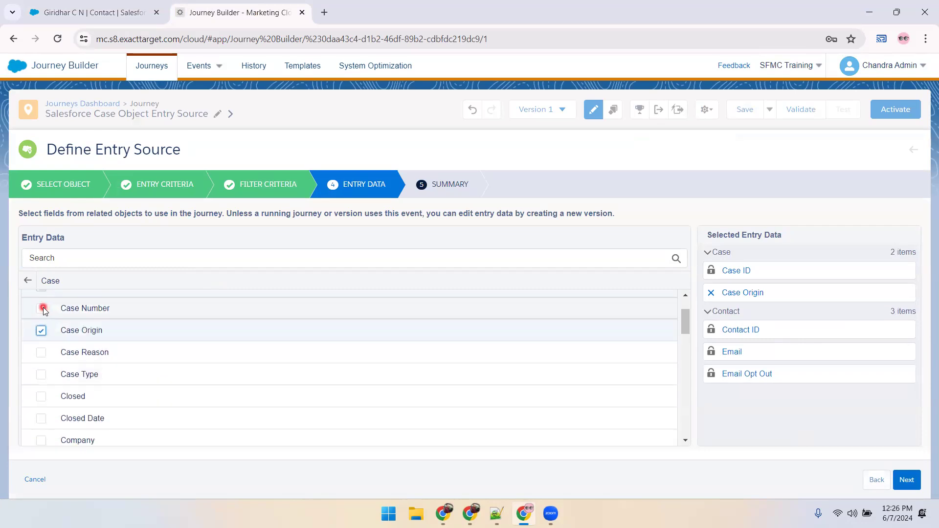
Step: Add the Case object's Status field to the selected entry data
scroll(139, 374, down, 1)
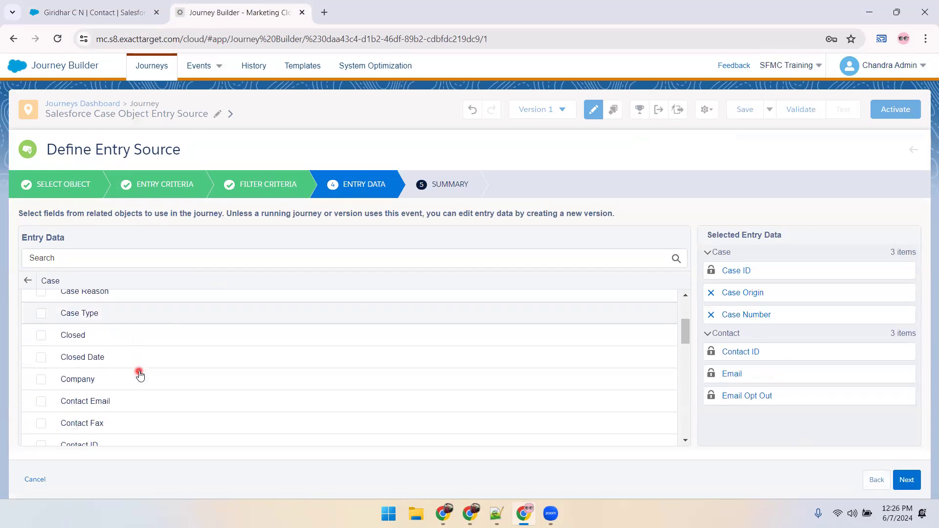
scroll(140, 375, down, 4)
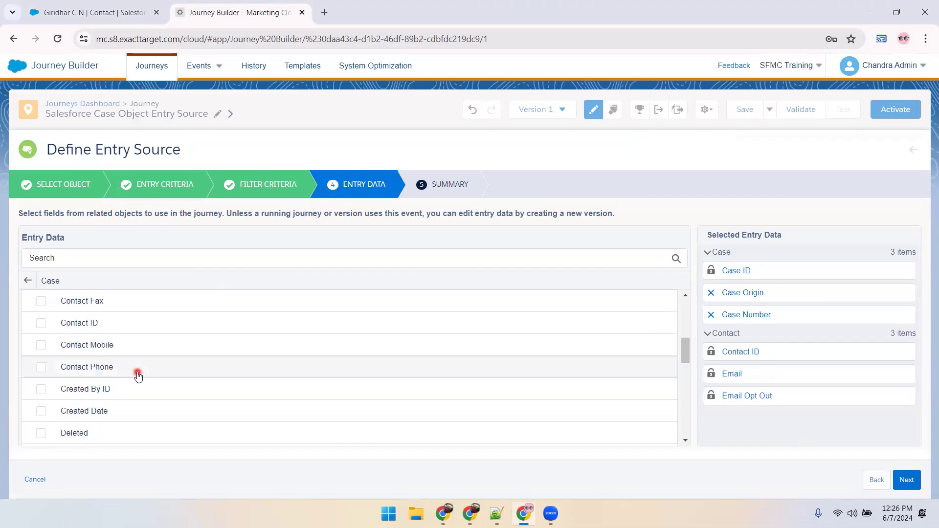
scroll(138, 377, down, 7)
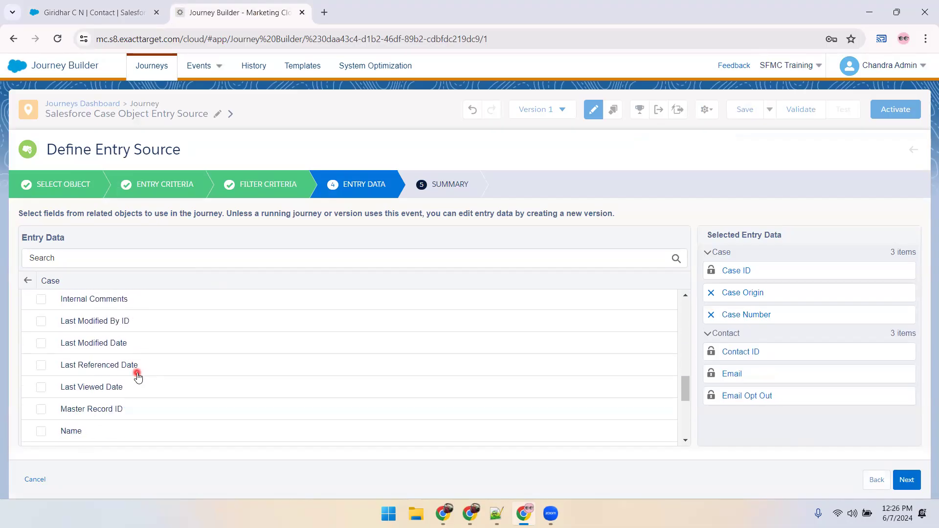
scroll(137, 376, down, 3)
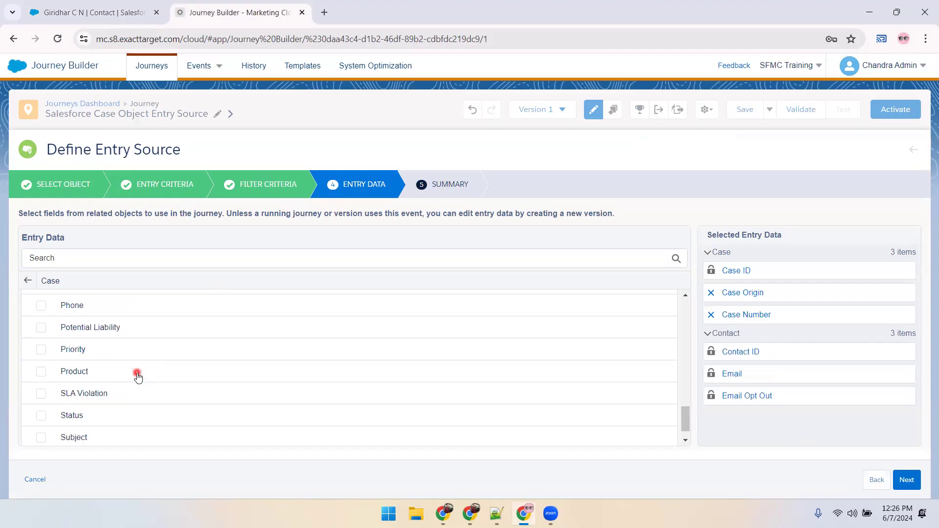
click(42, 389)
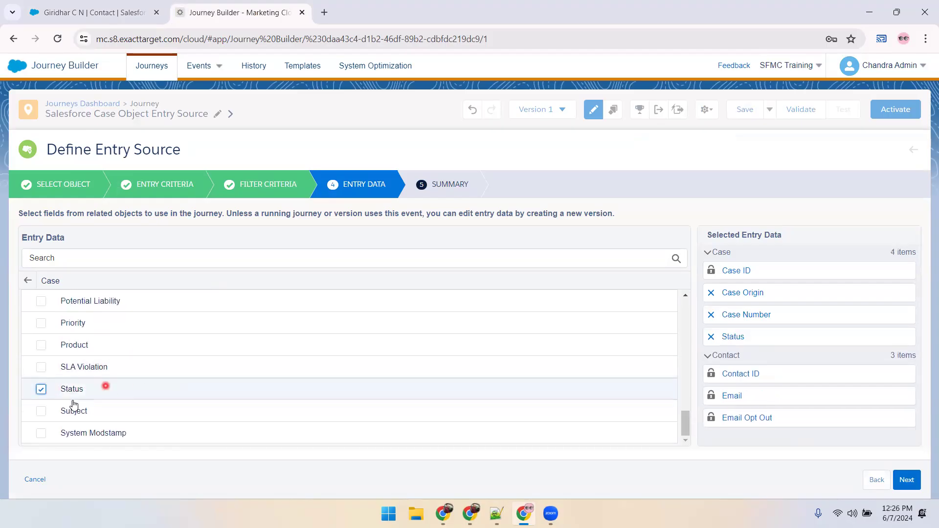
Step: Add the Case object's Subject and Description fields to the selected entry data
click(41, 413)
scroll(181, 407, up, 3)
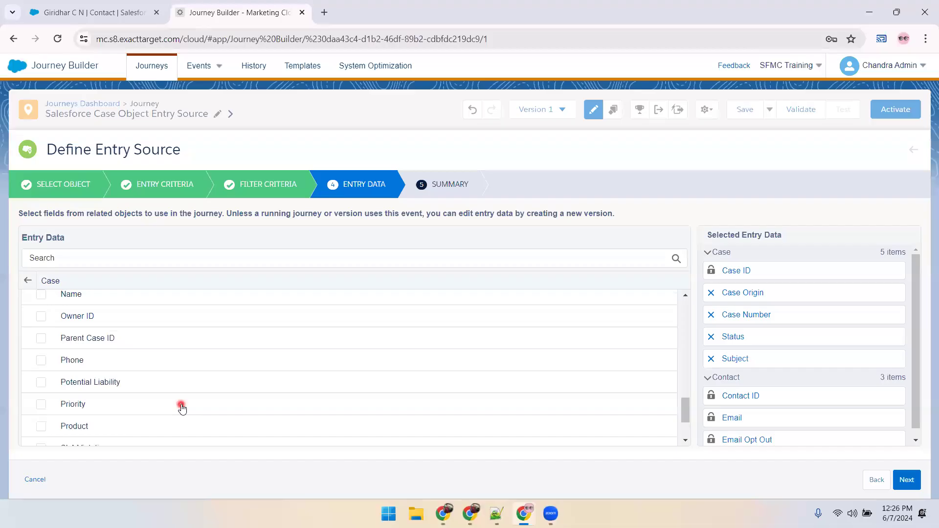
scroll(182, 410, up, 4)
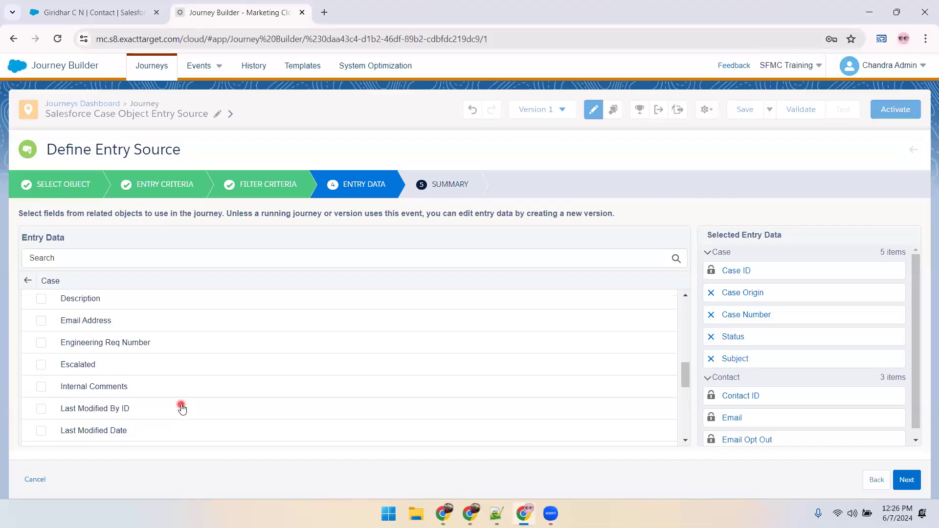
scroll(182, 408, up, 4)
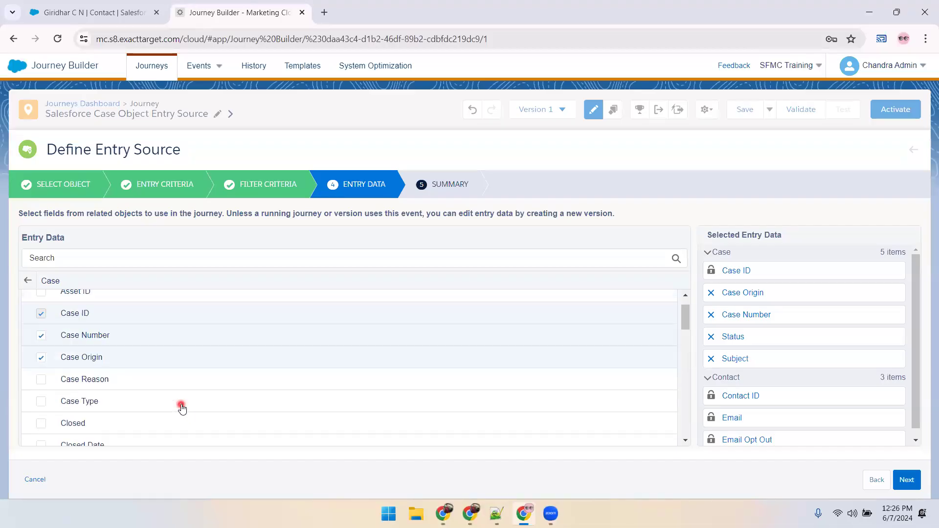
scroll(181, 409, down, 5)
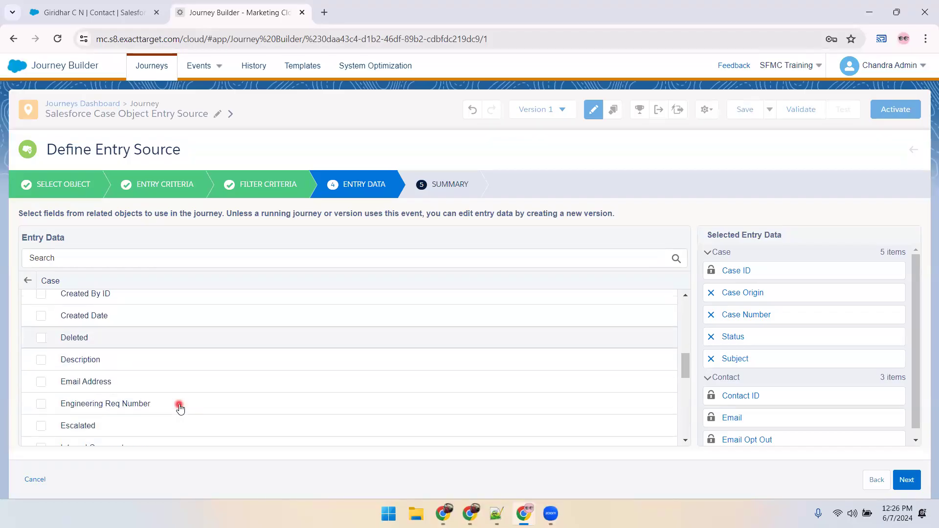
click(42, 360)
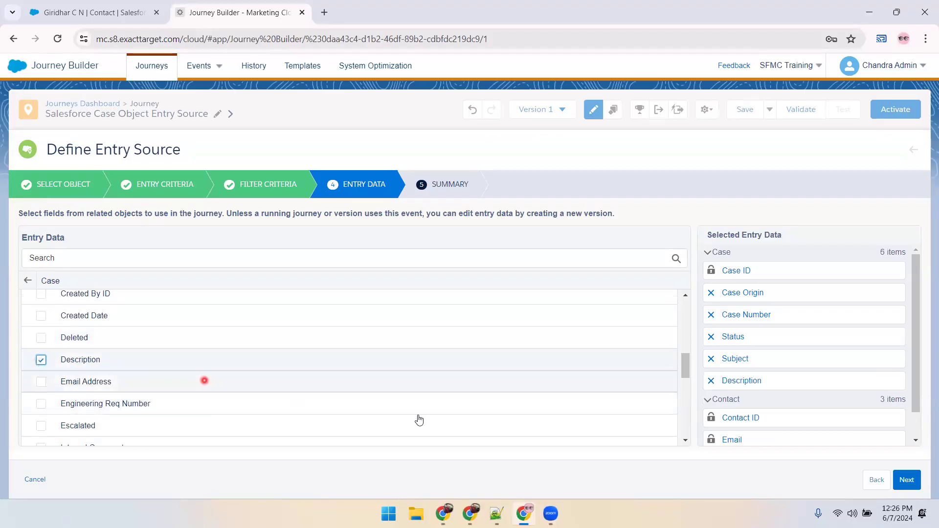
Step: Advance to the entry source summary and copy its full Entry Data list
click(905, 479)
drag(608, 362, 40, 358)
key(ctrl+c)
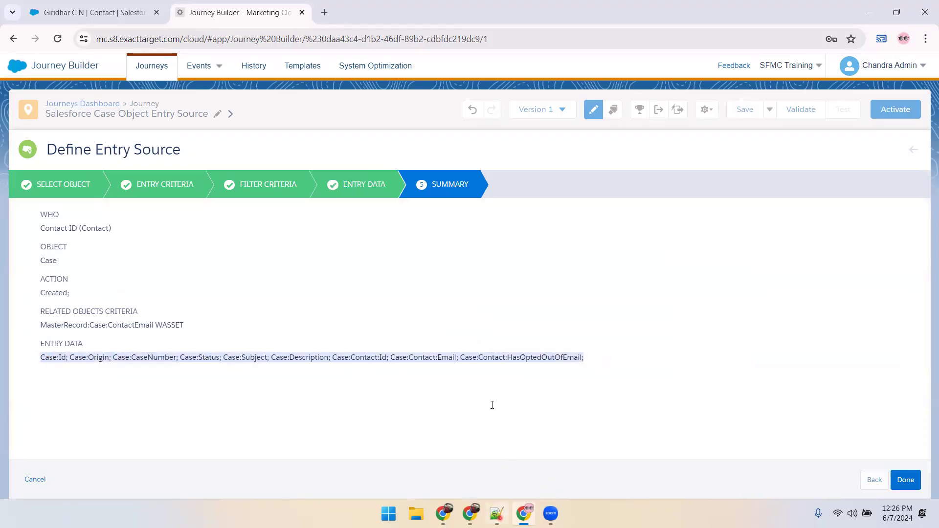
Step: Switch to Notepad++, paste the copied list below Entry Source in 07-June-2024 Journey Builder Explanation.txt, and save the file
key(alt+Tab)
key(ctrl+n)
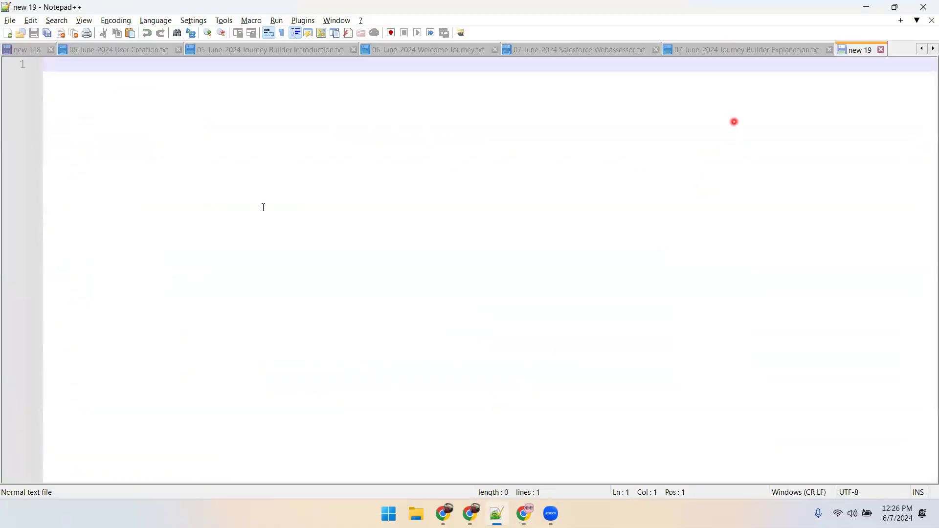
key(ctrl+Tab)
key(Return)
key(Return)
key(Tab)
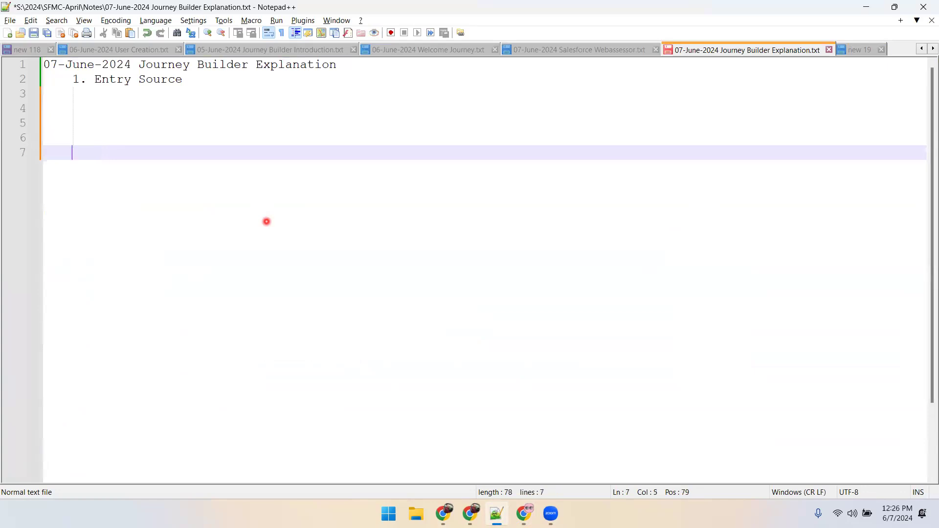
key(ctrl+v)
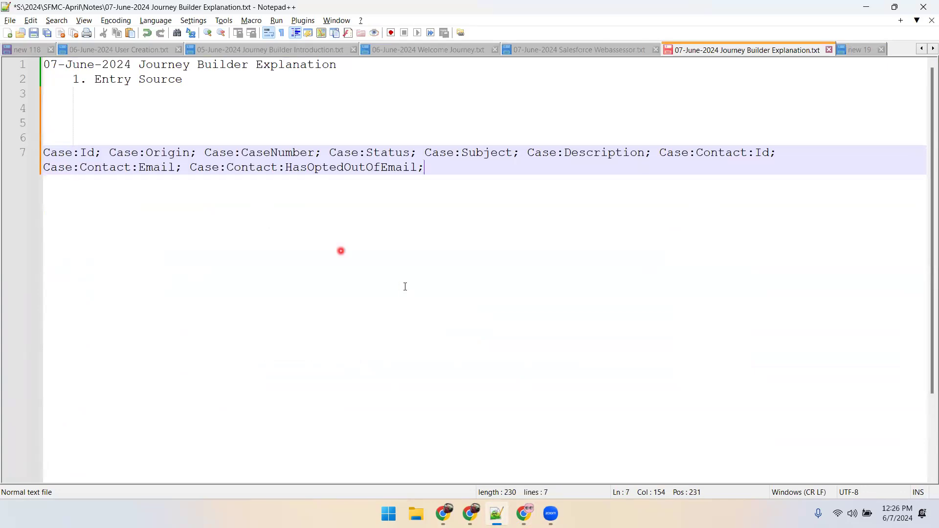
key(ctrl+s)
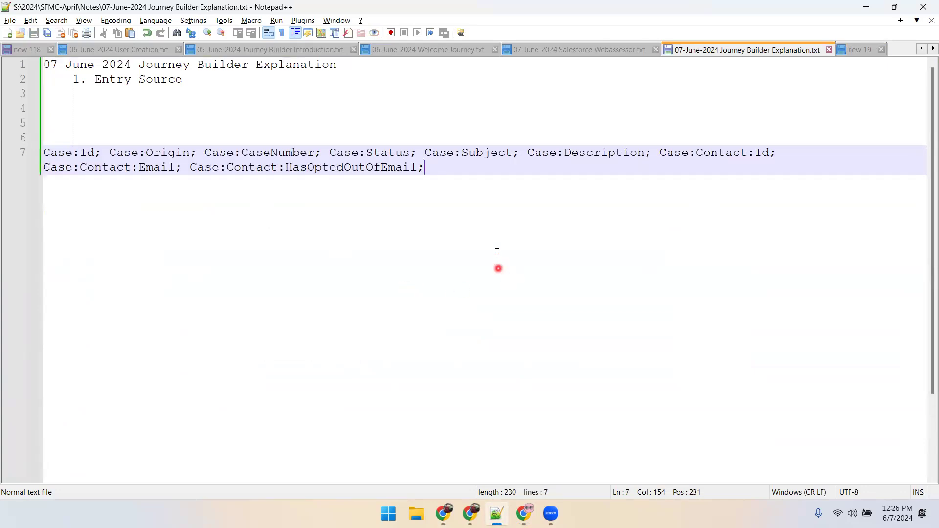
Step: Return to Journey Builder, go back to the entry data step, and open the Contact object's fields
key(alt+Tab)
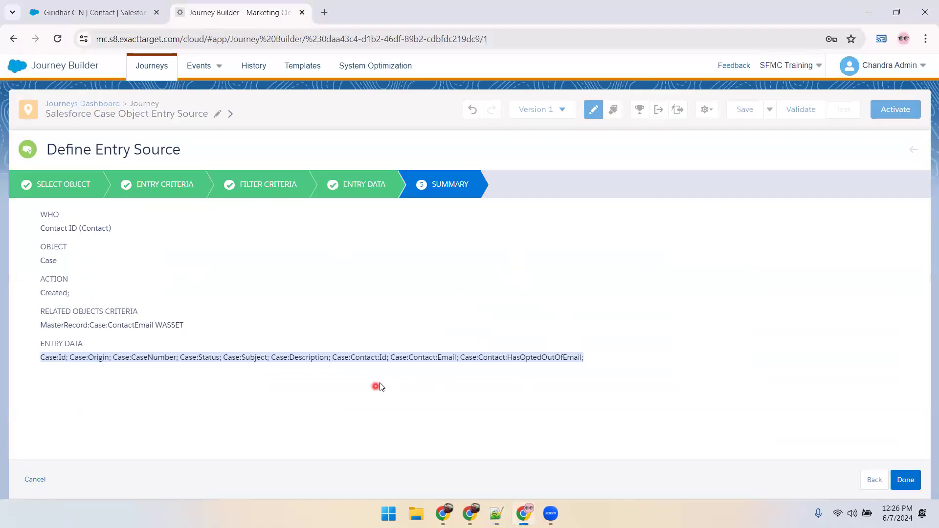
click(866, 482)
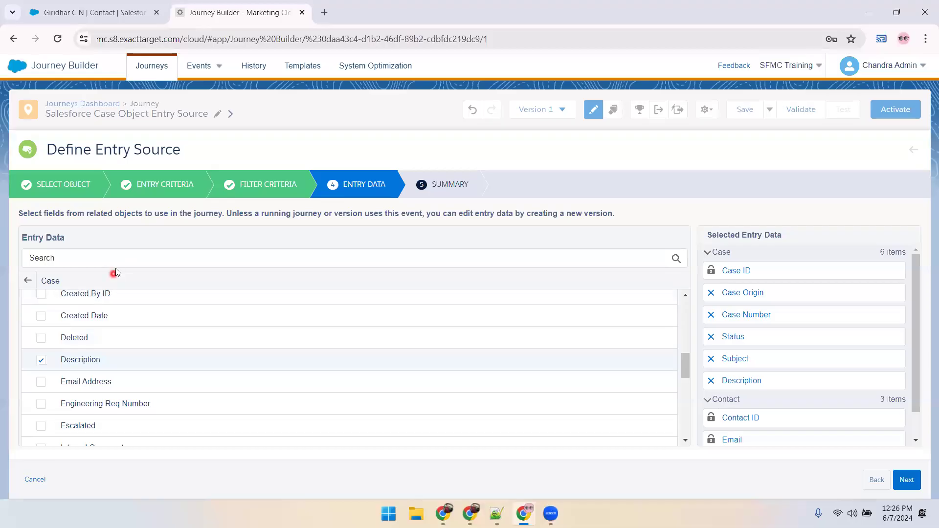
click(136, 263)
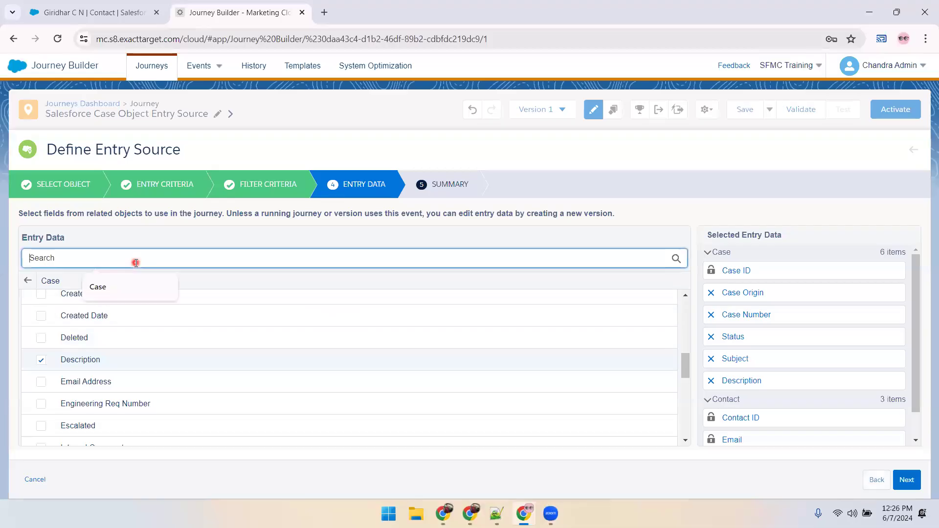
click(26, 281)
scroll(66, 313, down, 1)
click(63, 310)
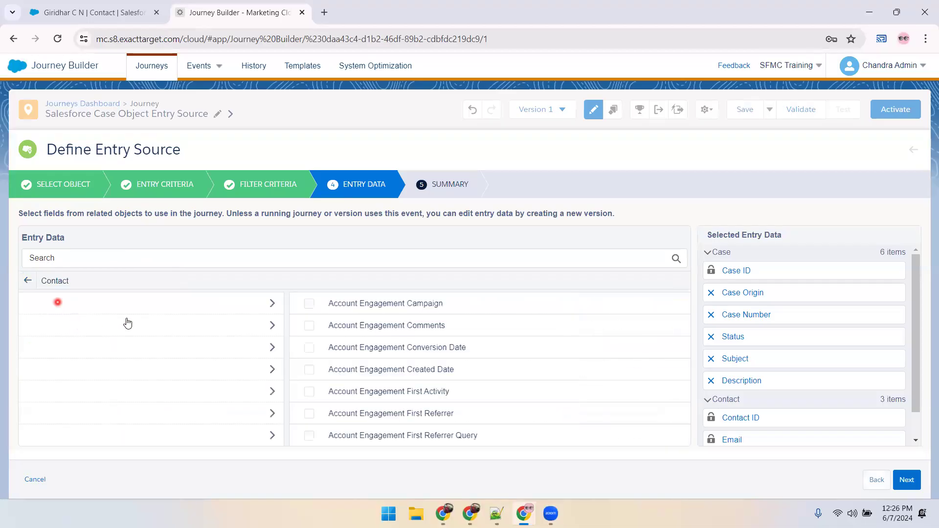
Step: Add the Contact object's First Name and Last Name fields to the selected entry data
scroll(132, 338, down, 1)
scroll(149, 359, down, 6)
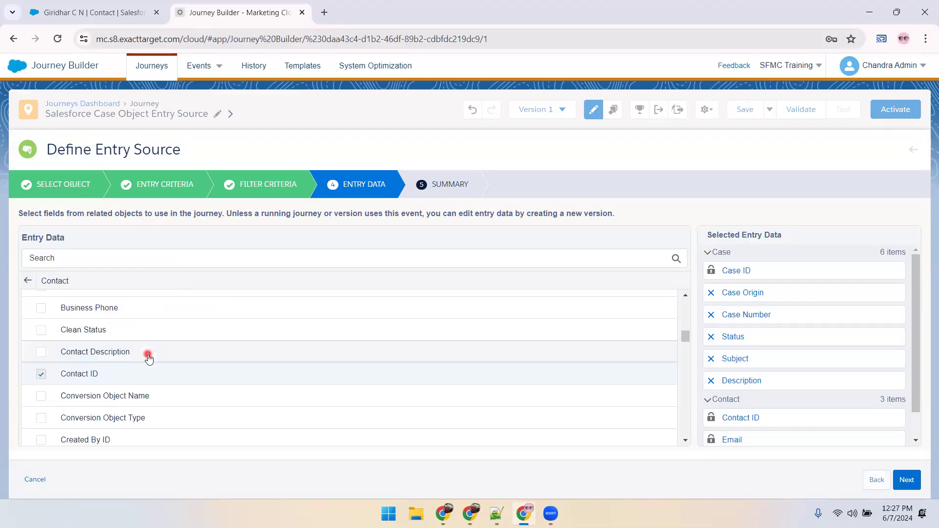
scroll(149, 358, down, 4)
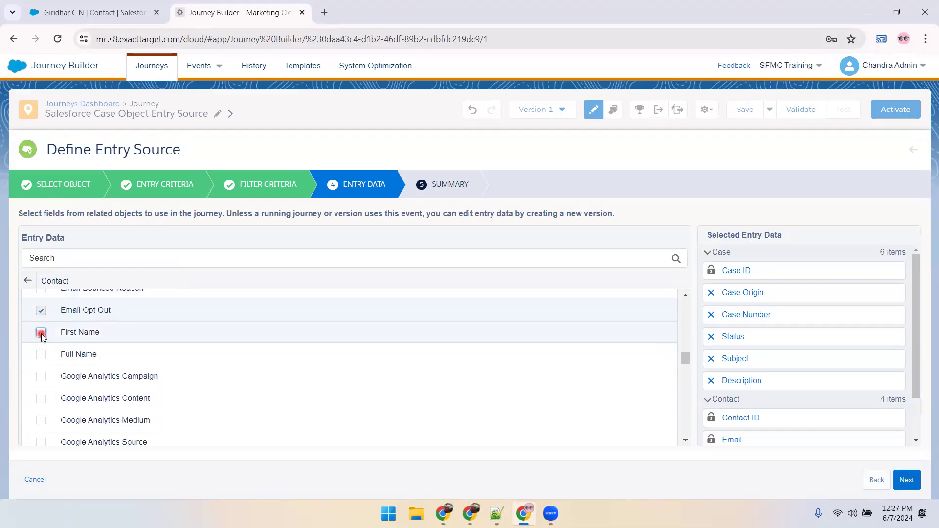
click(41, 333)
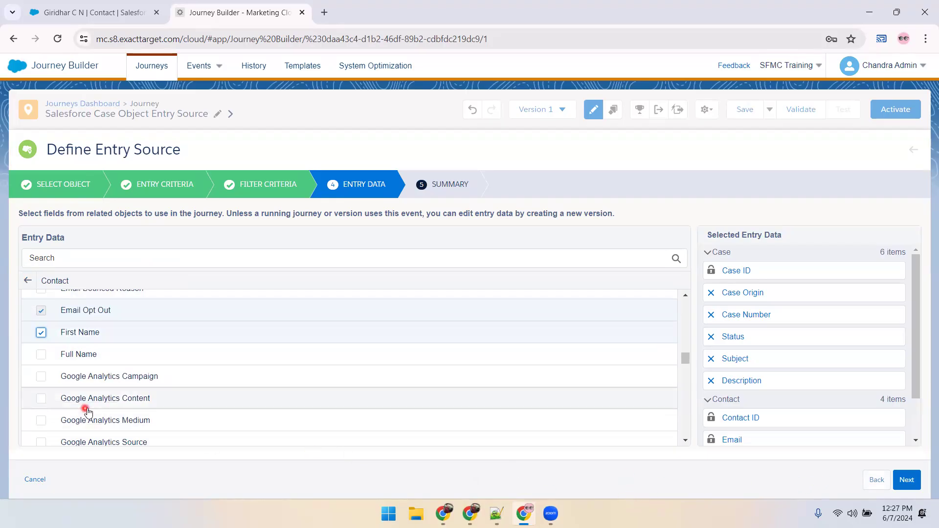
scroll(89, 411, down, 1)
scroll(89, 411, down, 3)
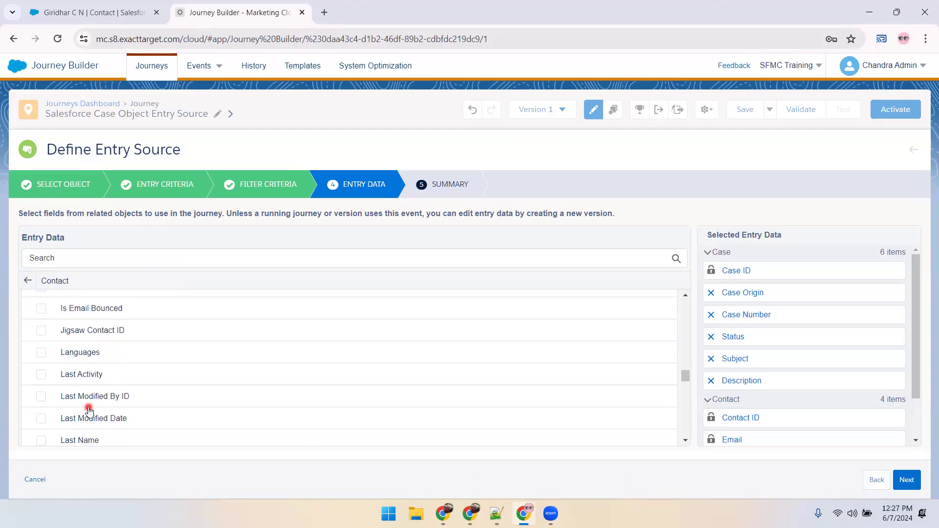
scroll(75, 408, down, 1)
click(41, 378)
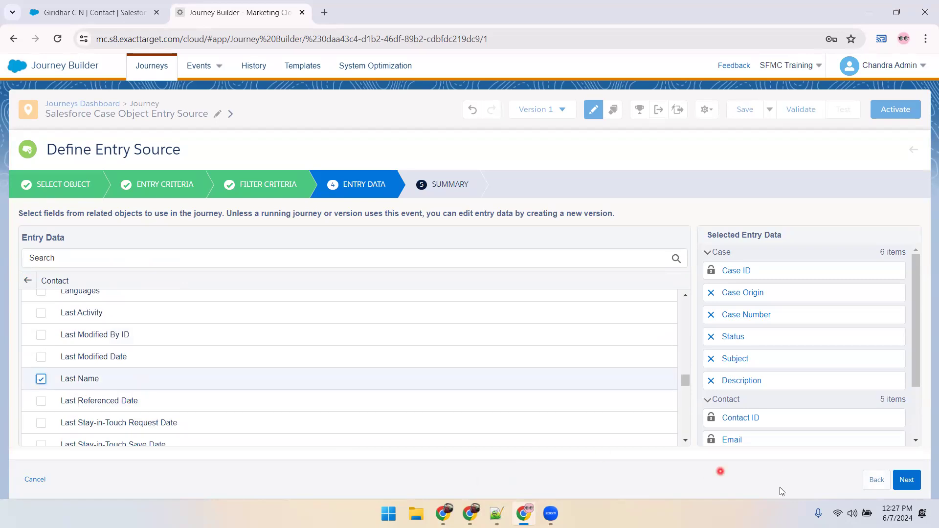
Step: Copy the updated Entry Data list from the summary, replace the previously pasted list in the Notepad++ notes with it, and save
click(909, 482)
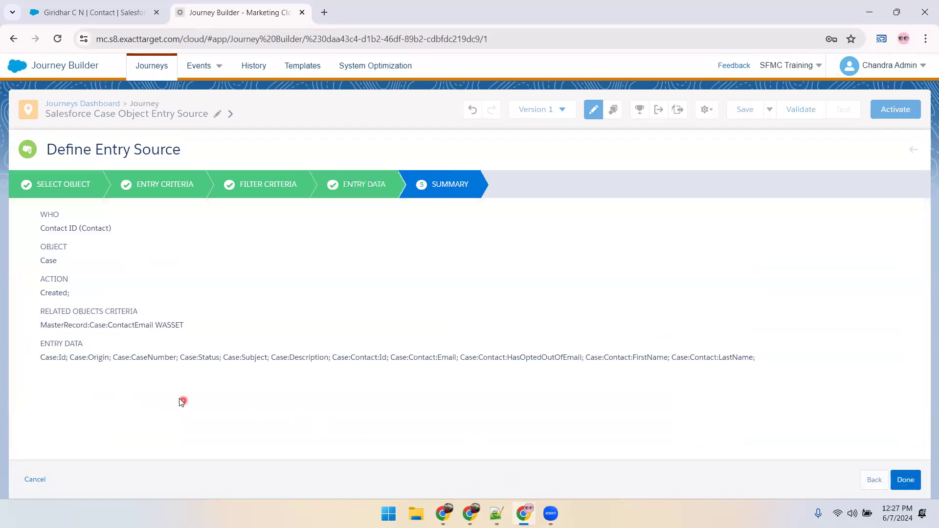
drag(39, 358, 602, 421)
key(ctrl+c)
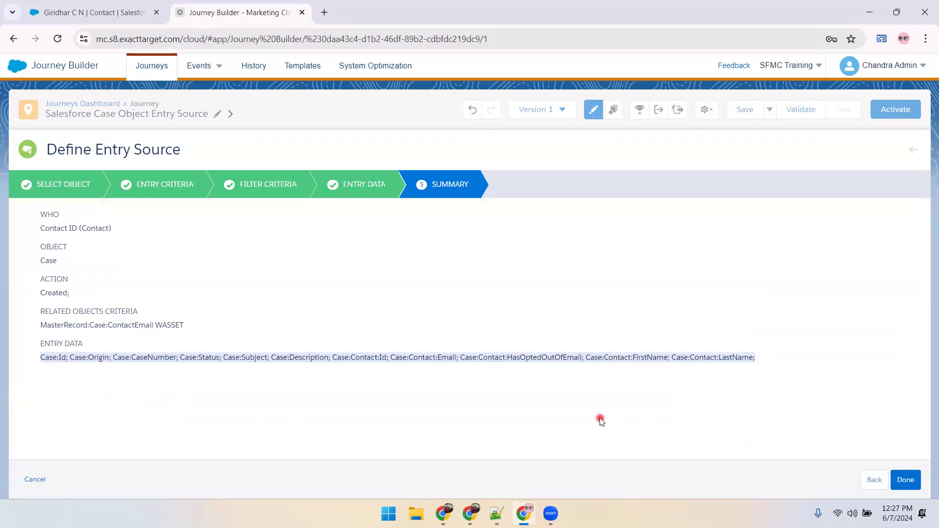
key(alt+Tab)
drag(429, 173, 5, 158)
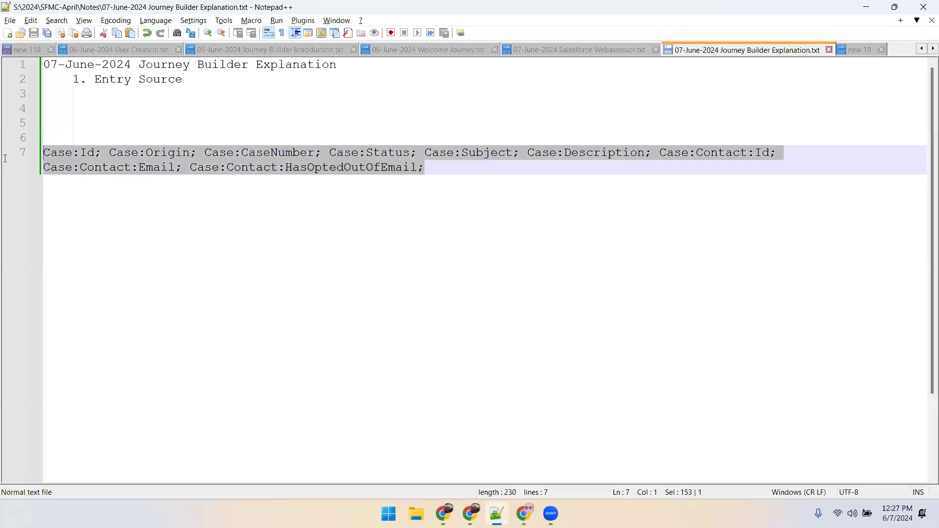
key(ctrl+v)
key(ctrl+s)
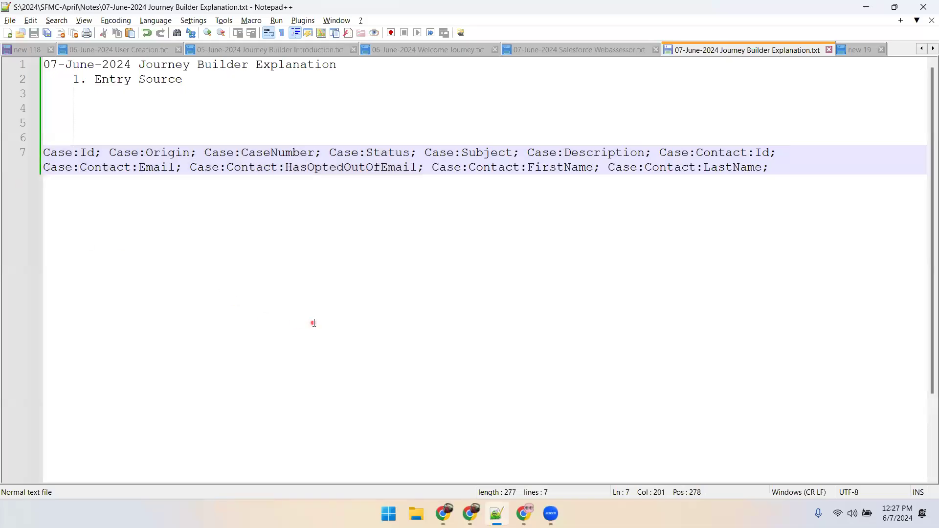
Step: Return to Journey Builder, finish the entry source, and save the journey in the Entry Sources folder
key(alt+Tab)
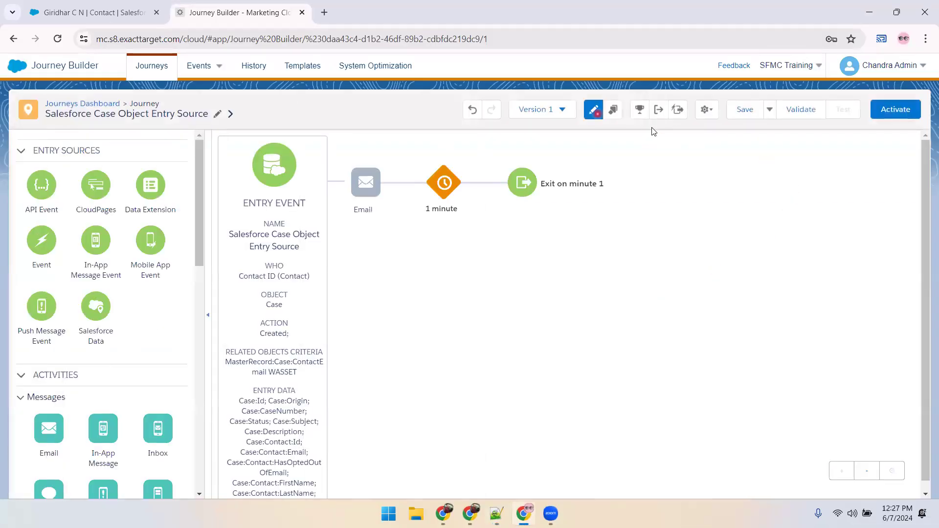
click(745, 116)
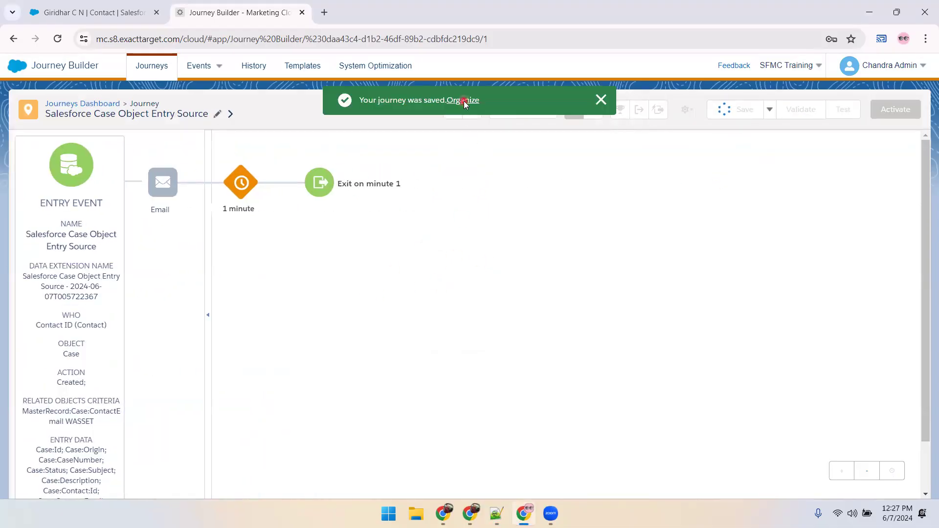
click(463, 100)
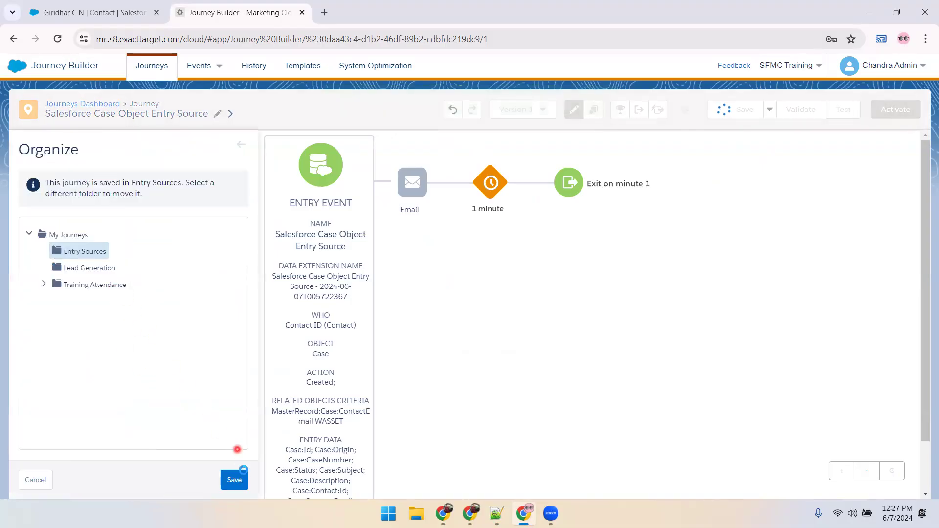
click(239, 477)
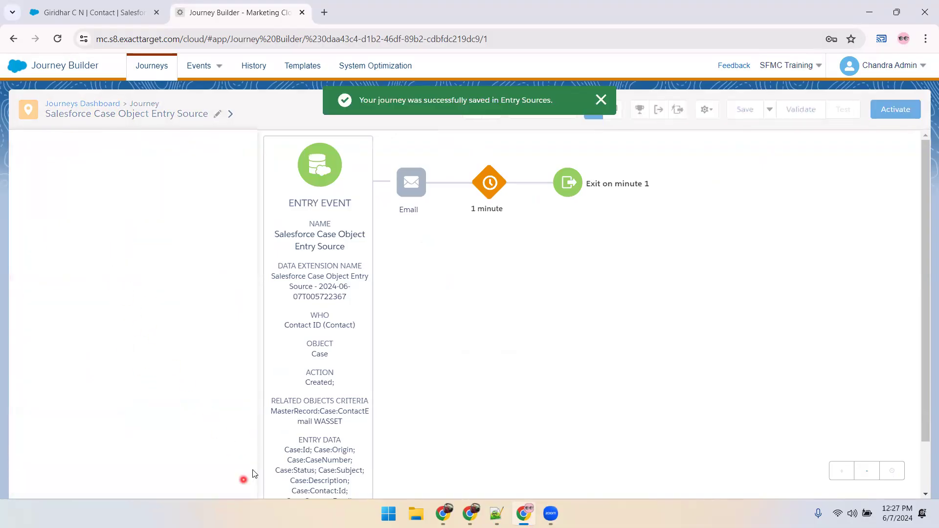
click(600, 102)
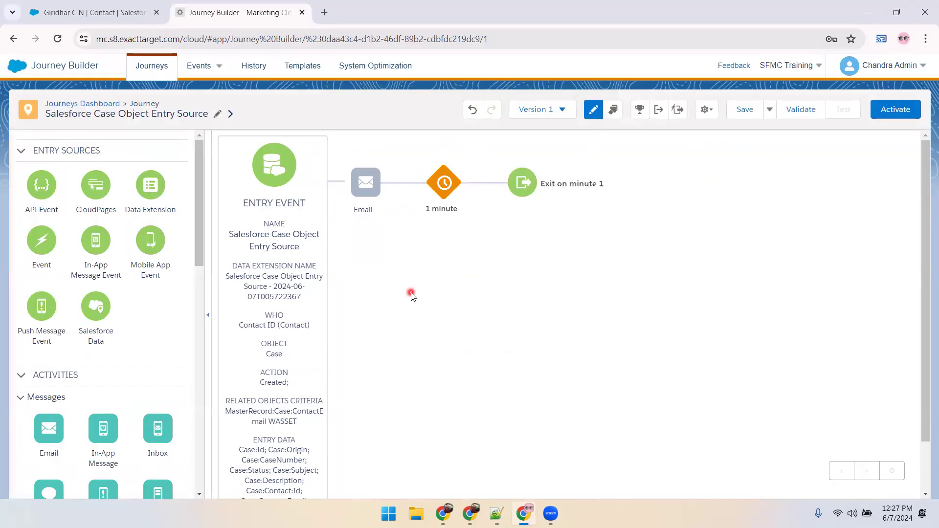
Step: Set the journey's contact entry mode to Re-entry anytime in the journey settings
click(706, 110)
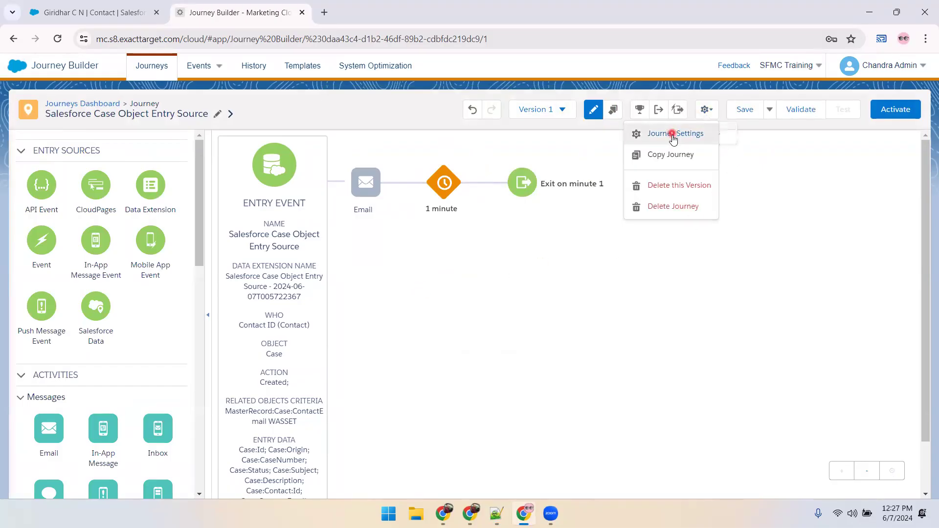
click(674, 133)
click(38, 239)
click(46, 224)
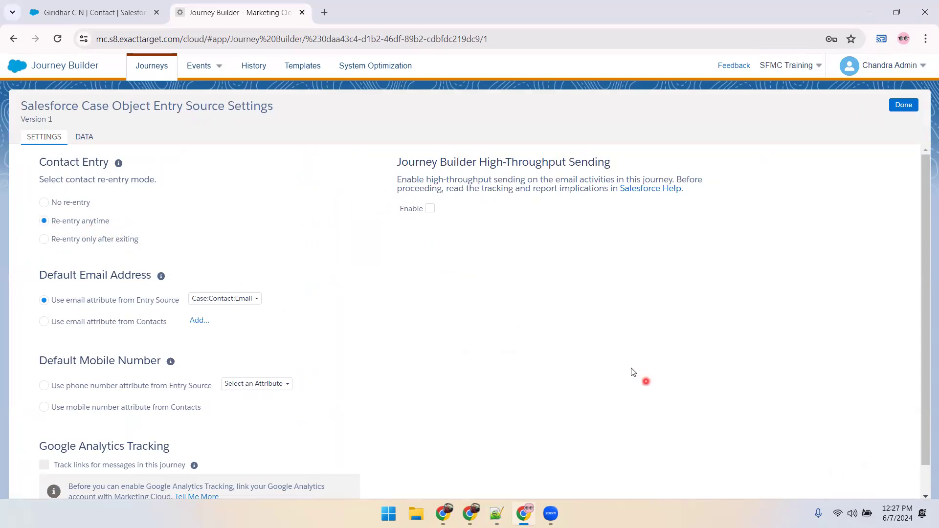
click(905, 106)
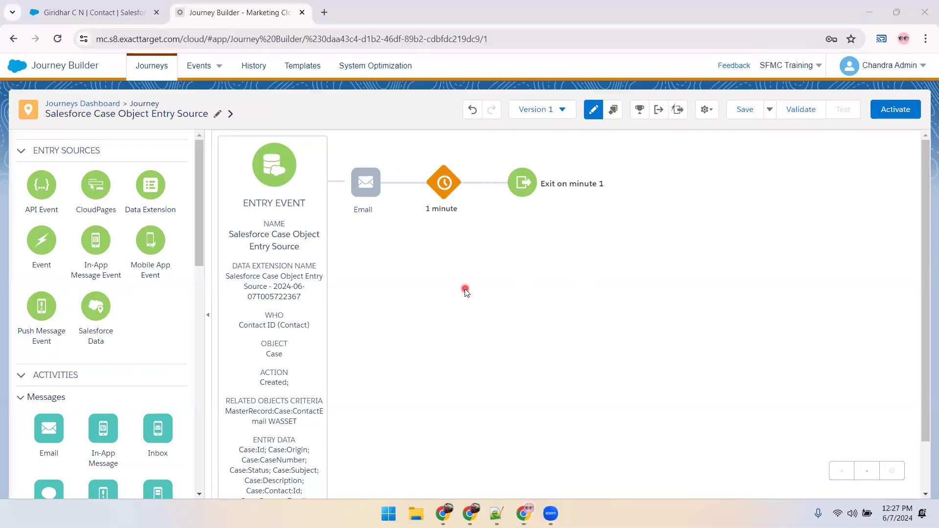
Step: Reopen the journey settings to check the contact re-entry mode and close them
click(706, 109)
click(697, 130)
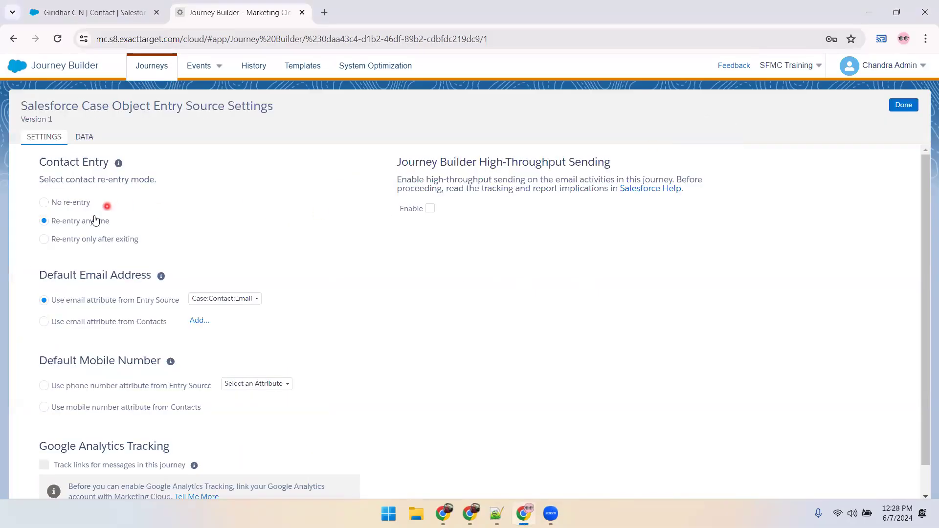
click(898, 113)
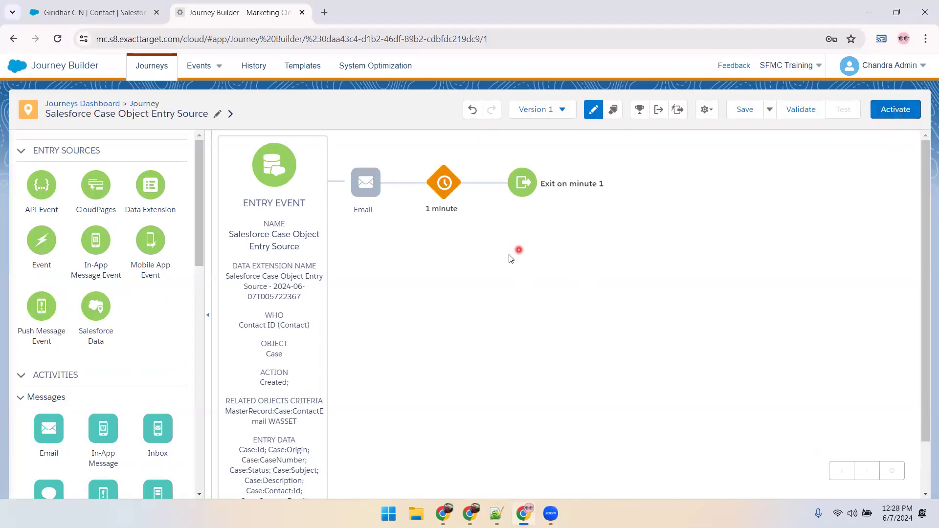
Step: Set the wait activity after the email to a duration of 1 day and save the journey
click(450, 184)
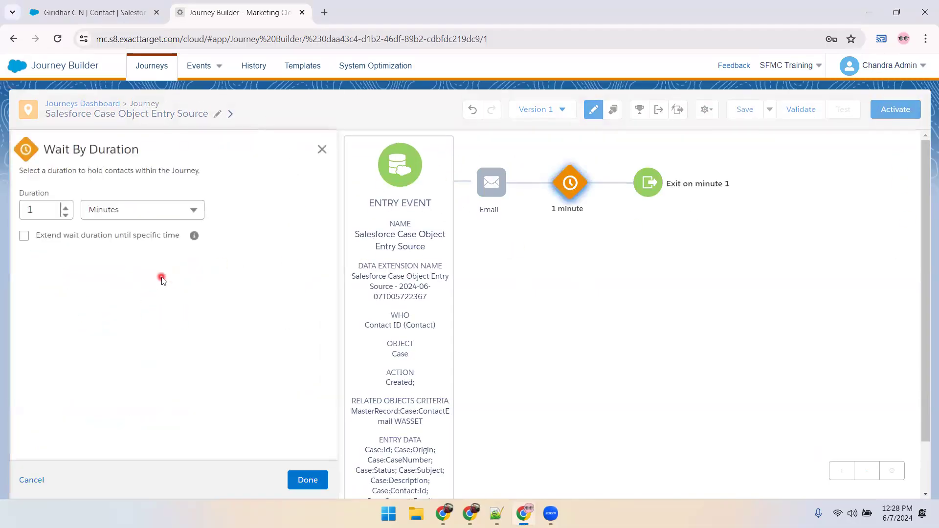
click(146, 209)
click(130, 275)
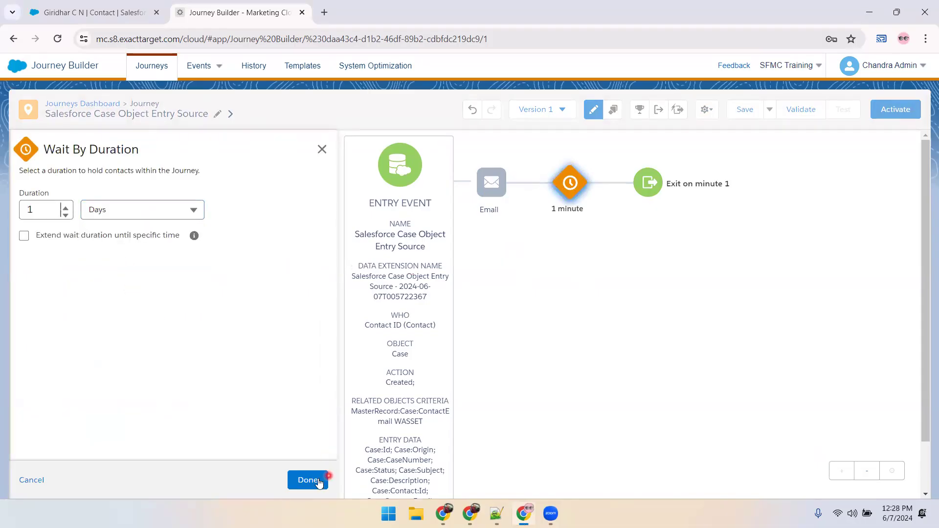
click(311, 481)
click(745, 111)
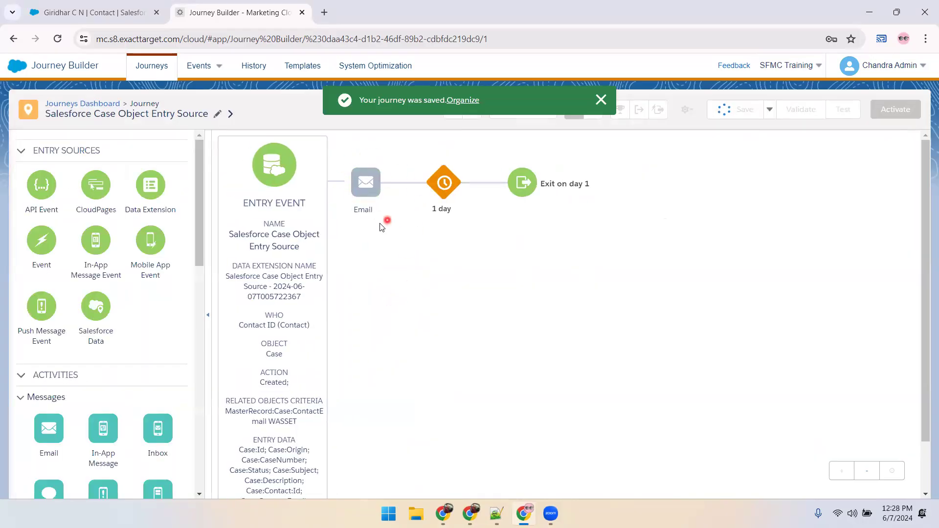
Step: Switch to Content Builder and create a local folder called Entry Source under the root Content Builder folder
mouse_move(22, 70)
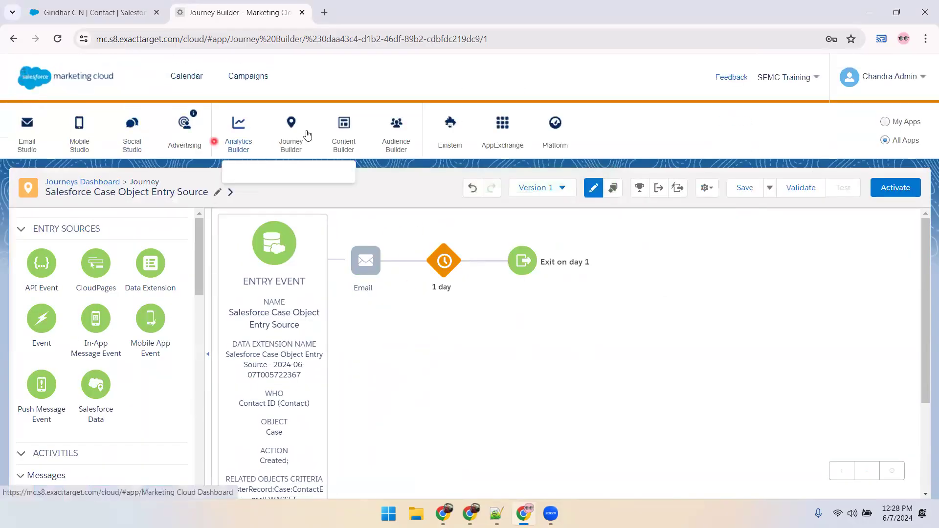
mouse_move(344, 139)
click(350, 190)
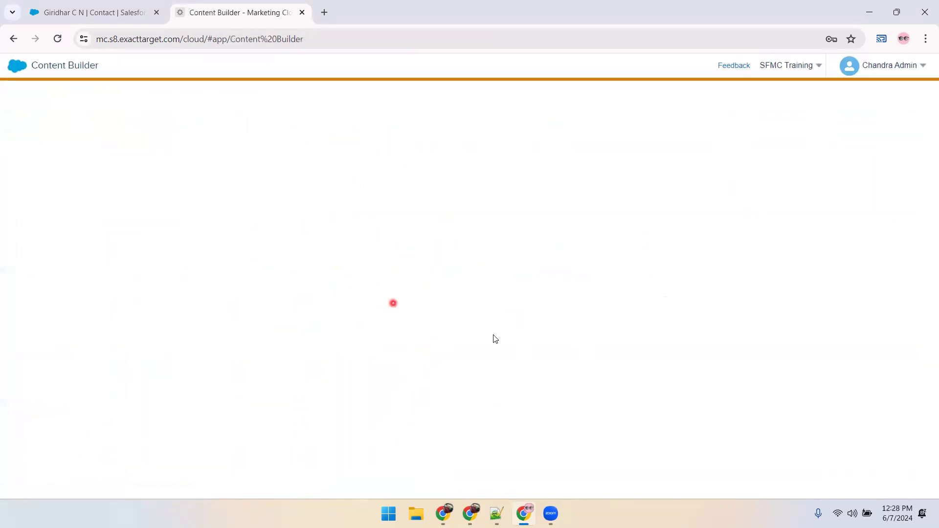
click(455, 292)
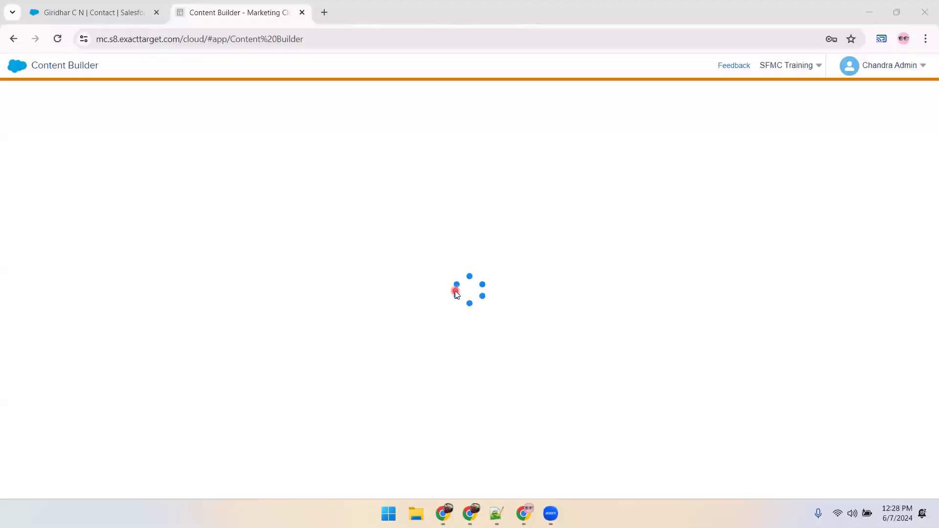
click(29, 237)
click(30, 299)
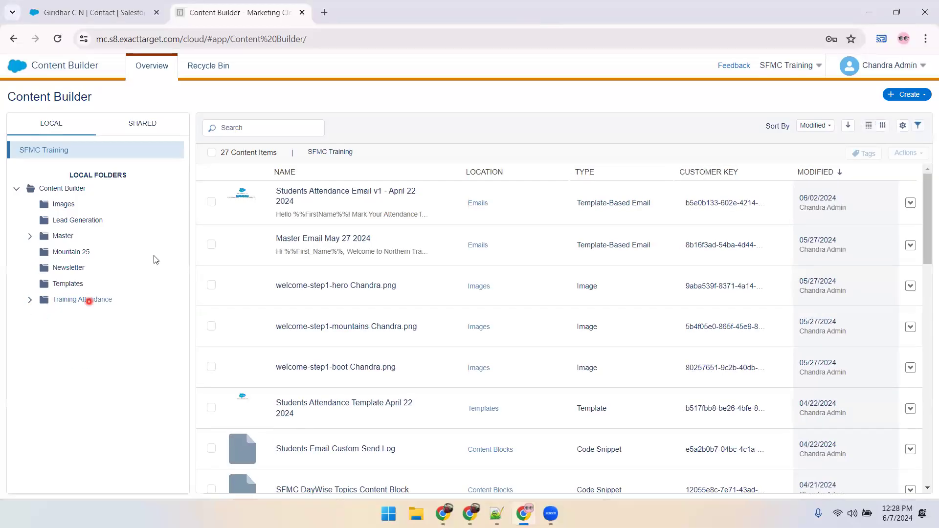
right_click(73, 188)
click(98, 202)
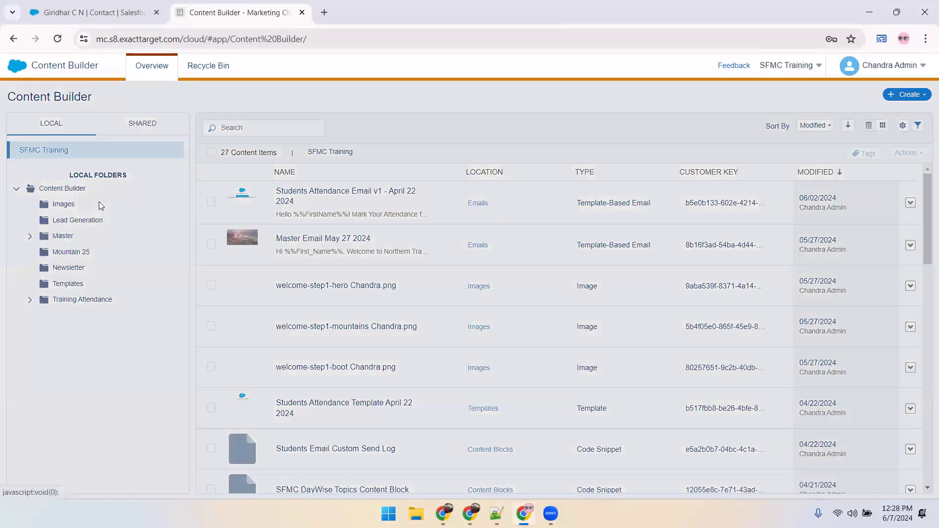
text(Entry Source)
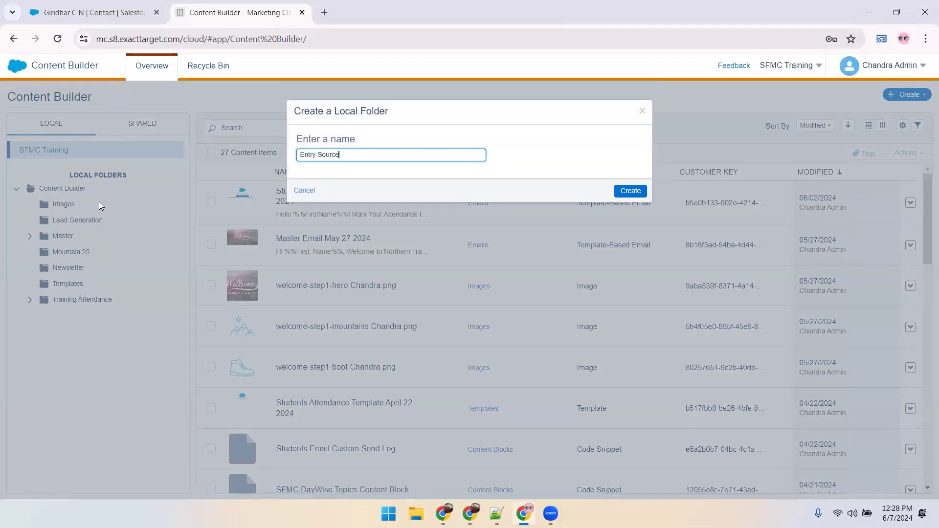
key(Return)
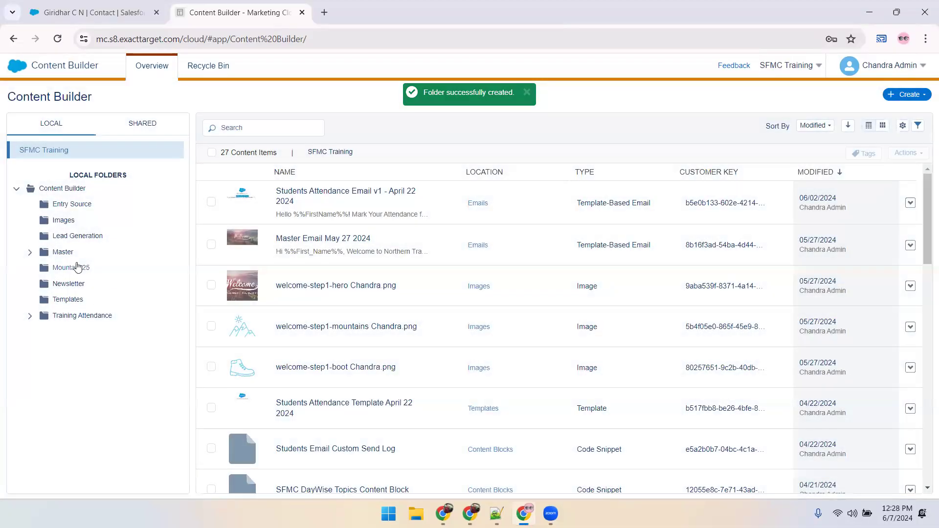
Step: Create a Case Created subfolder inside the Entry Source folder and open it
right_click(80, 207)
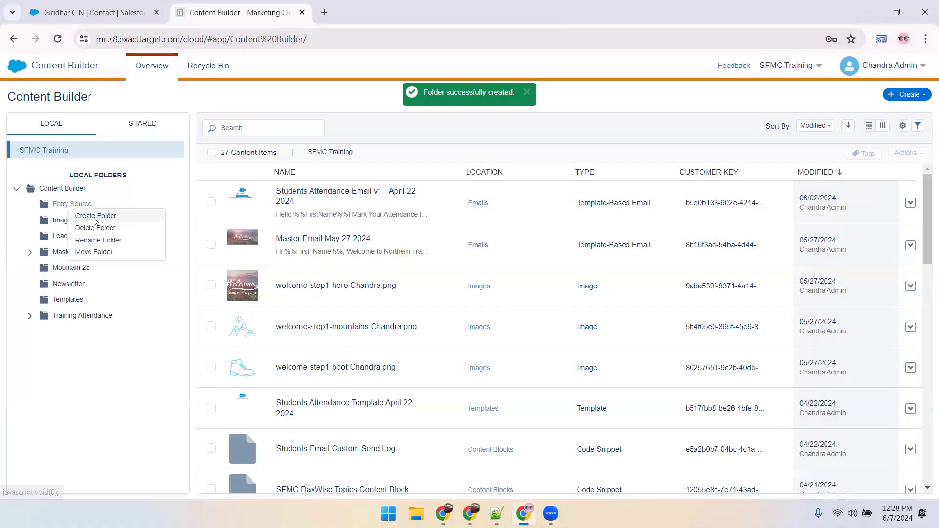
click(82, 215)
text(Cas)
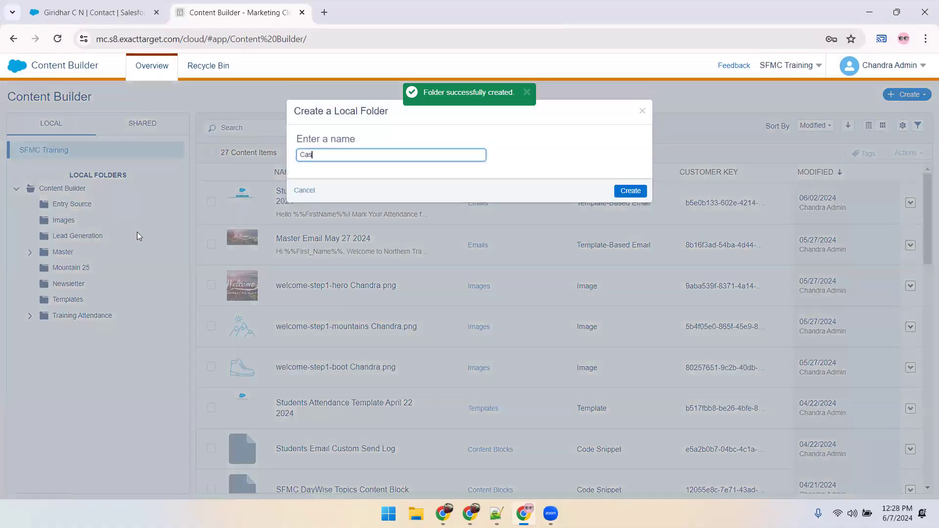
key(Return)
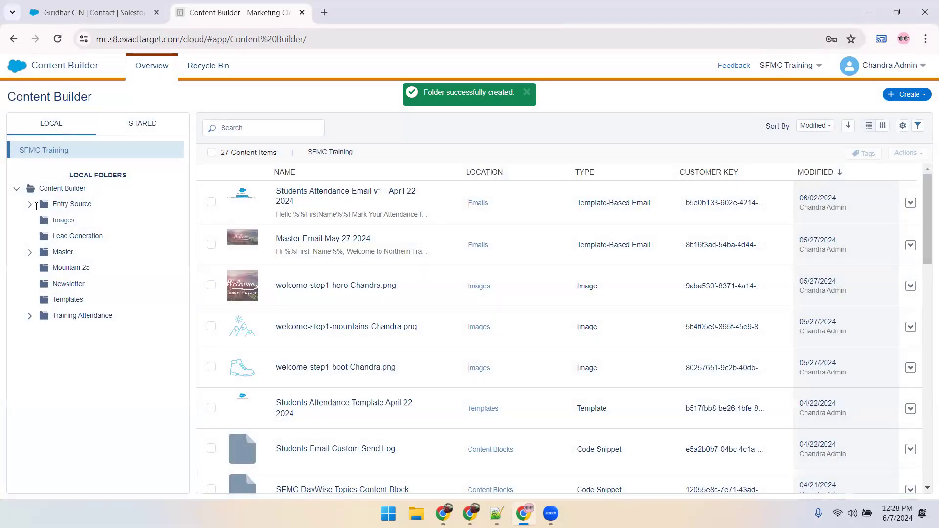
click(30, 205)
click(87, 220)
Step: Start a new template-based email in the Case Created folder, using the empty Basic 1 Column layout
click(909, 94)
click(885, 115)
click(115, 150)
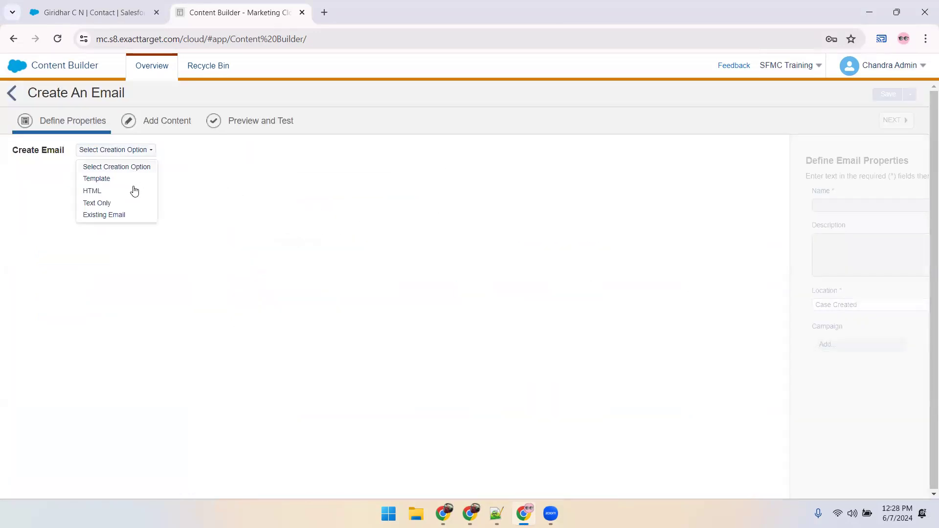
click(109, 179)
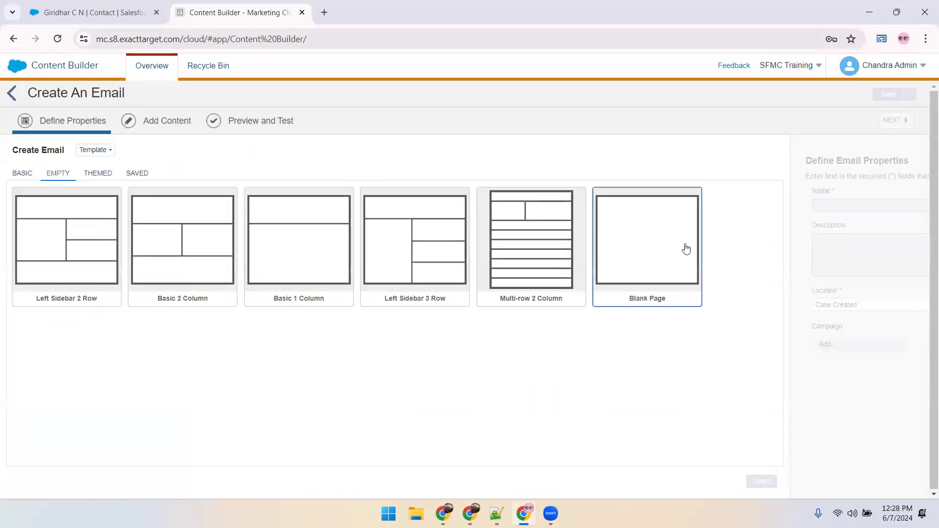
click(666, 249)
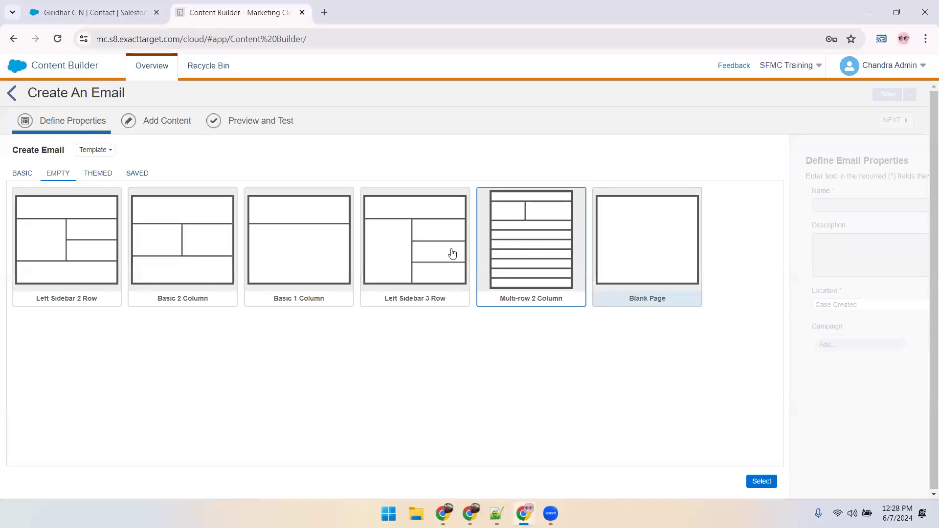
click(309, 255)
click(762, 481)
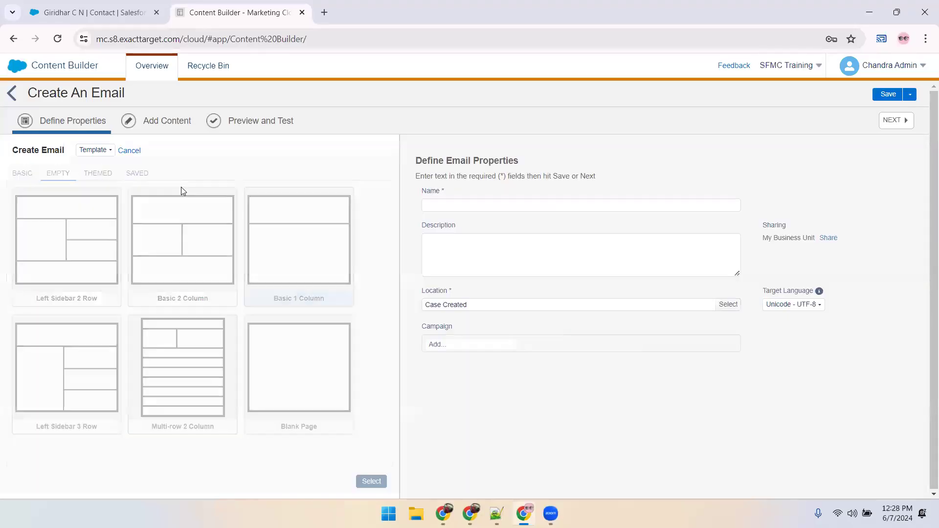
Step: Name the email Case Created Entry Source Email June 07 2024, save it, and continue to the content stage
click(198, 203)
text(Case Created Entry Source Email June 07 2024)
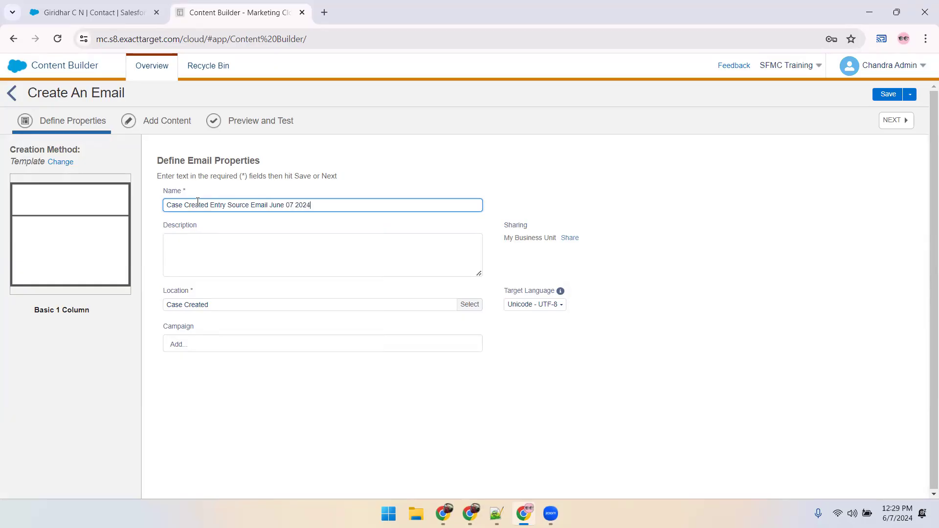
click(880, 92)
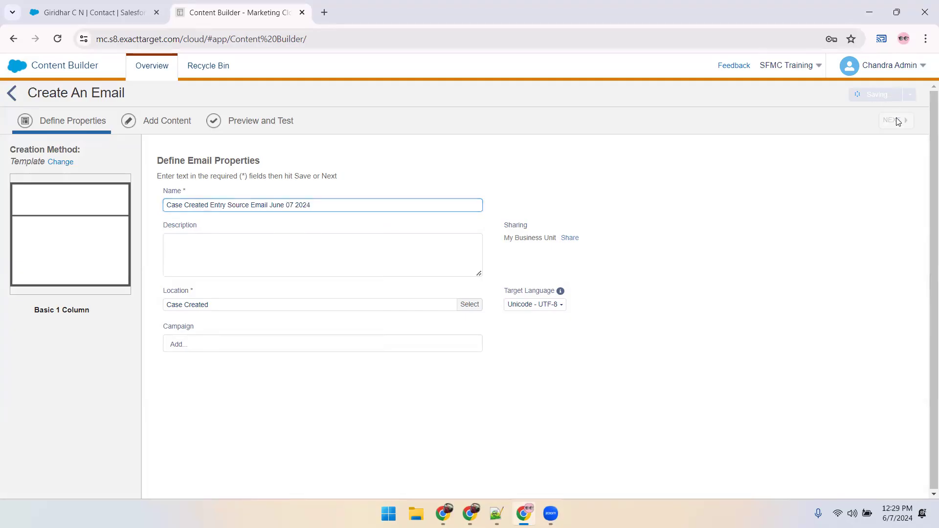
click(897, 123)
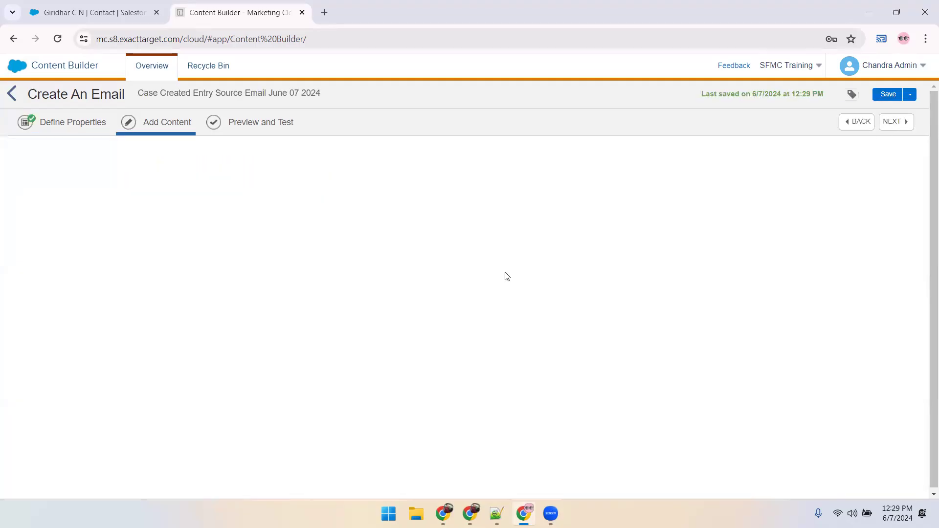
Step: Add an image block to the email's header area and fill it with Survey image.jpg from the Images folder
drag(208, 212, 440, 274)
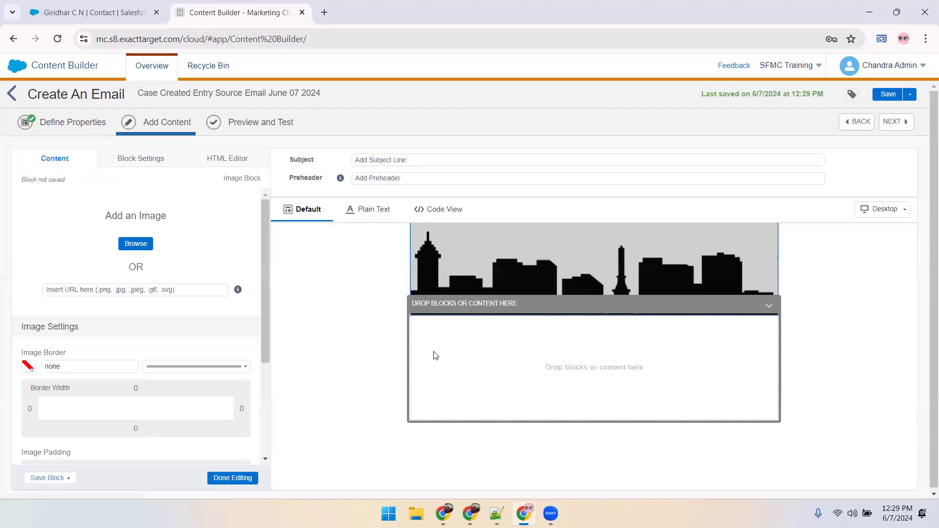
click(135, 243)
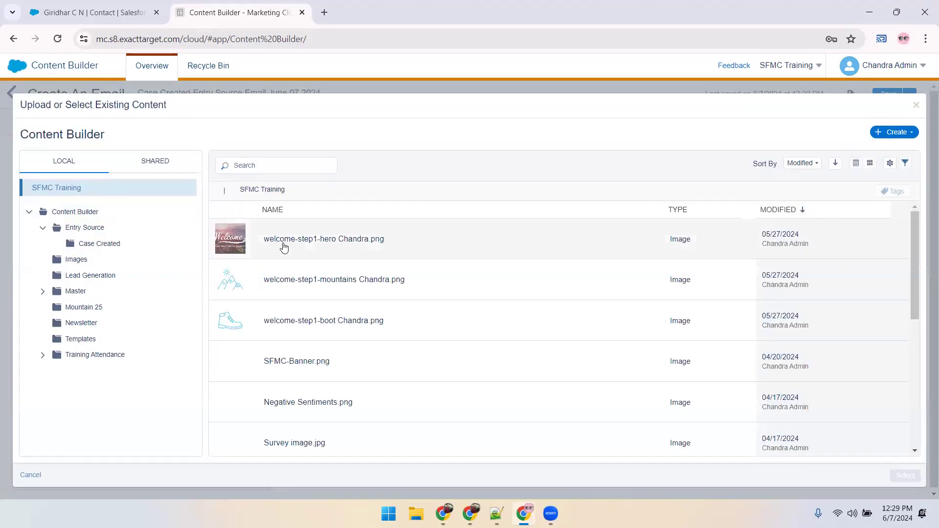
click(285, 248)
scroll(329, 336, down, 10)
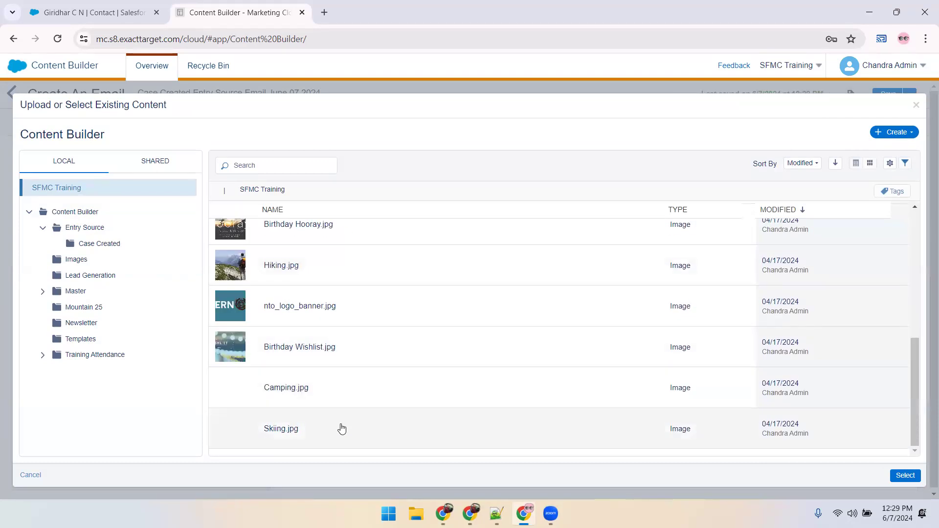
click(77, 260)
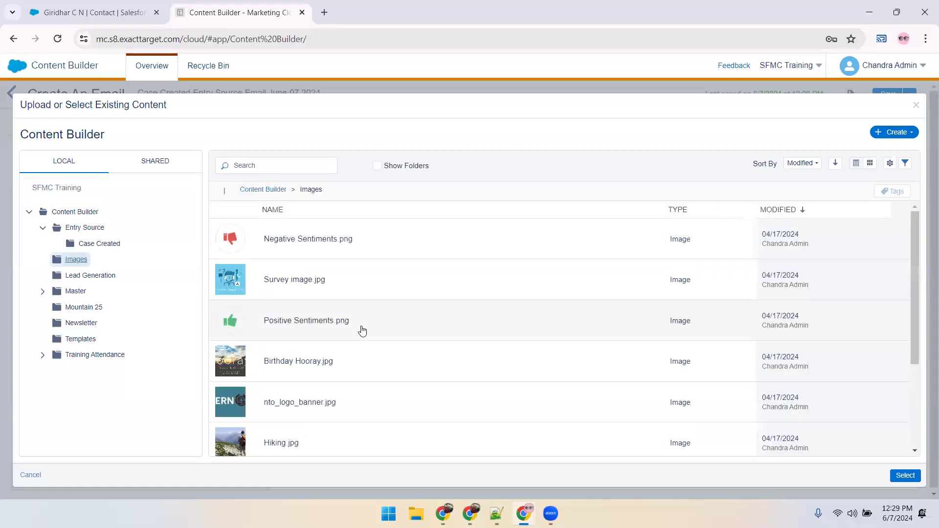
click(279, 279)
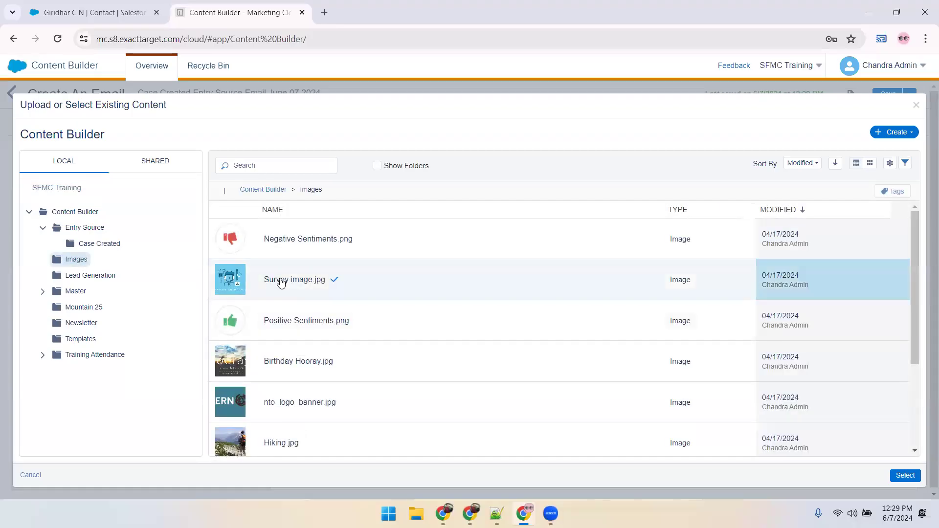
click(905, 476)
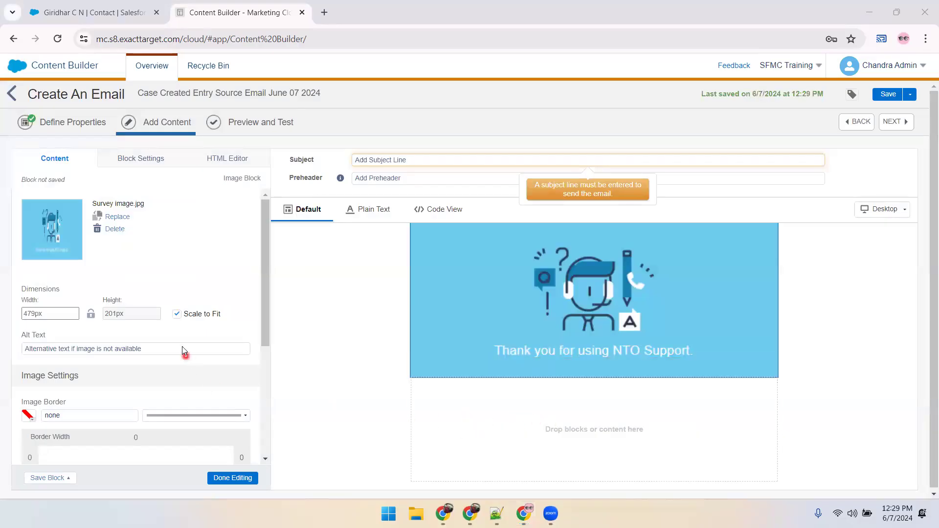
Step: Turn off Scale to Fit for the header image, set its alt text to Survey Image, and finish editing the block
click(176, 316)
click(131, 349)
text(Survey)
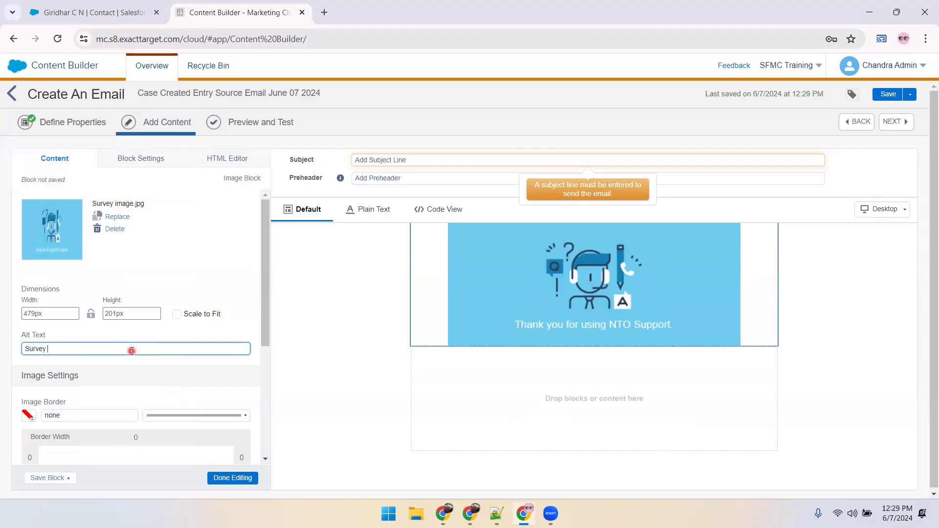
text( Image)
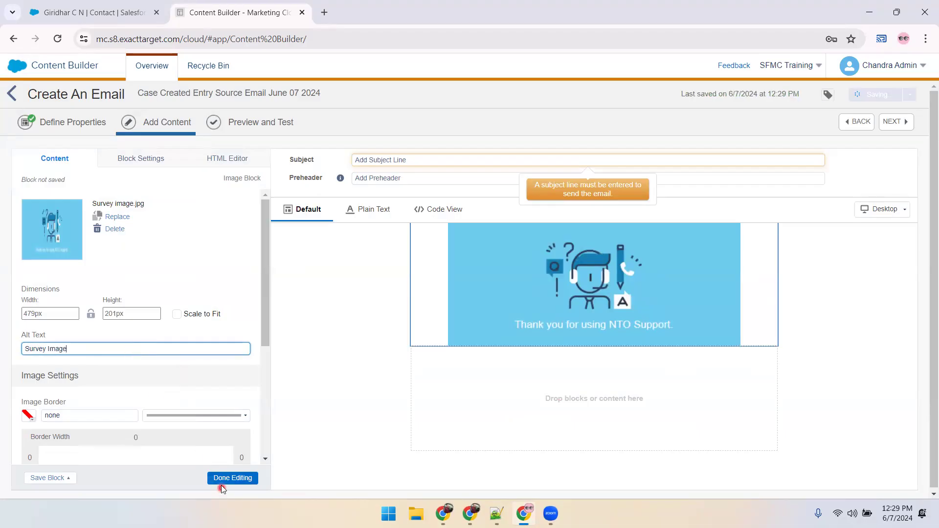
click(229, 478)
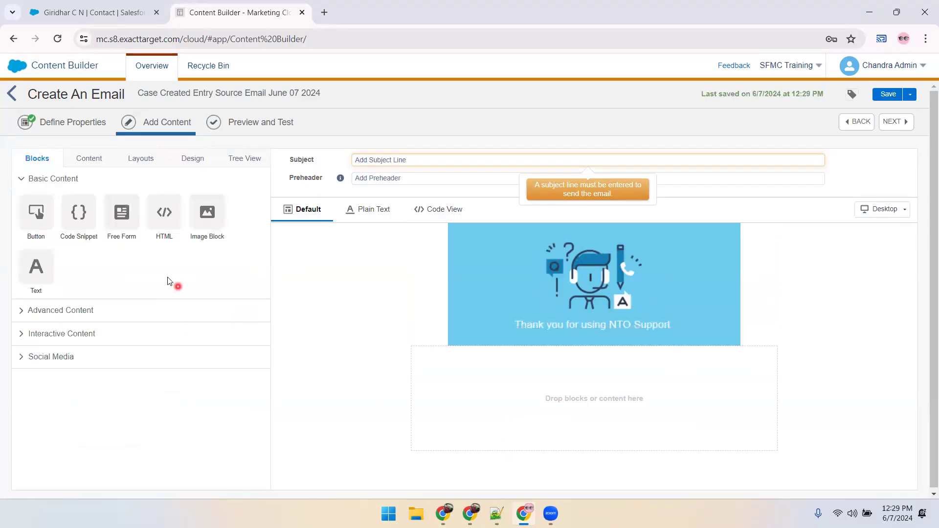
Step: Add a text block below the header image, widen its editing area, and open its HTML editor
drag(35, 267, 531, 409)
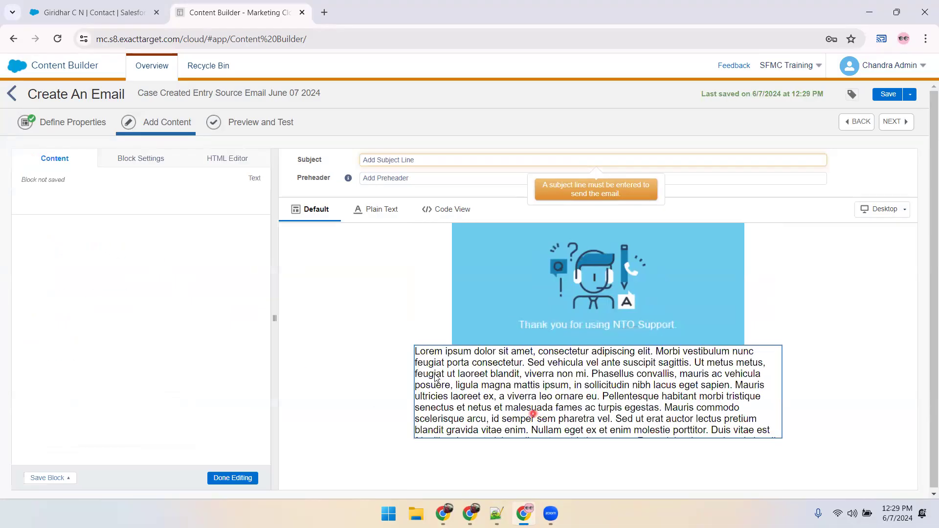
drag(273, 318, 583, 305)
click(166, 311)
click(472, 159)
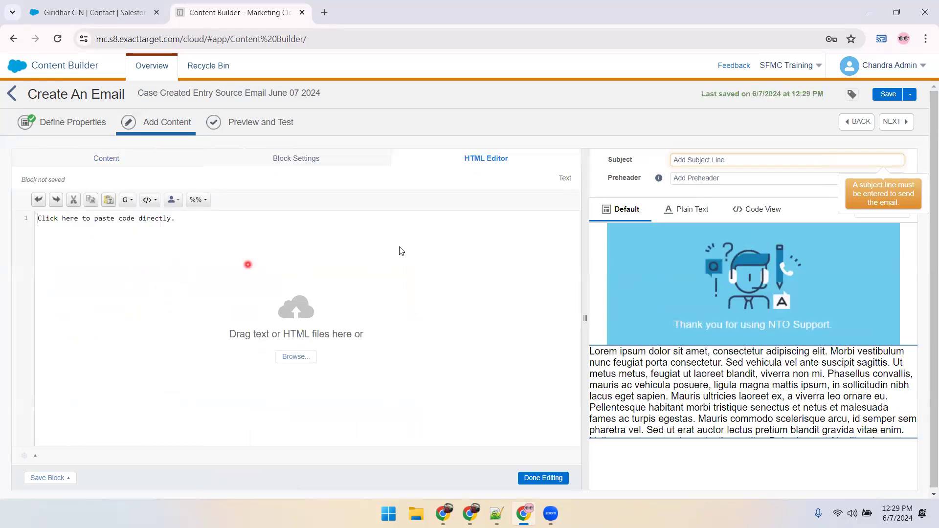
Step: Switch to the Notepad++ notes and write "Hello ,Your case is created on %%xtlongdate%%" a few lines below the Case field list
click(685, 160)
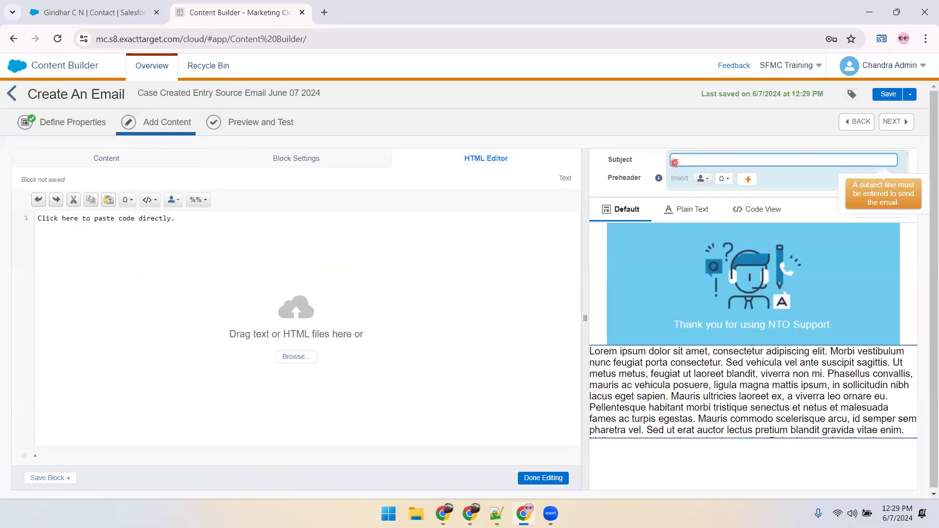
key(alt+Tab)
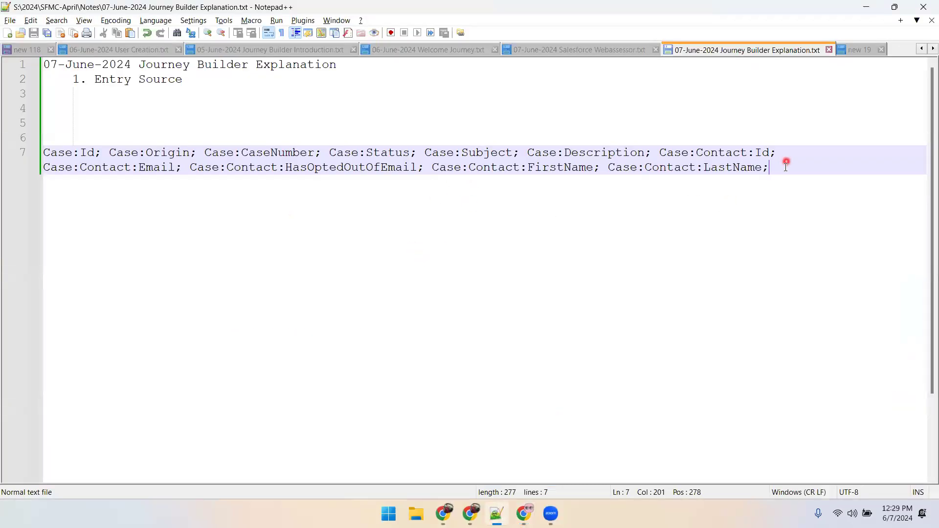
key(Return)
key(Return)
key(Return)
key(Return)
text(Hello)
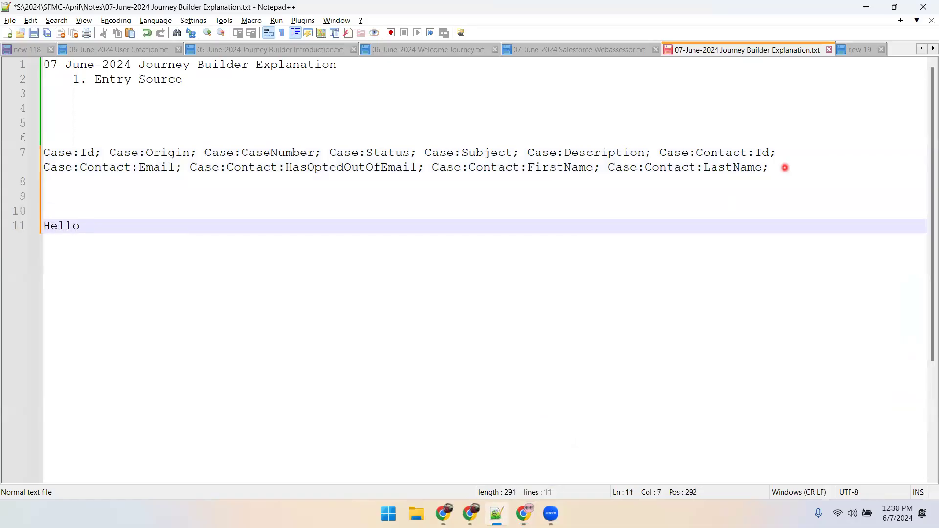
text(Your case )
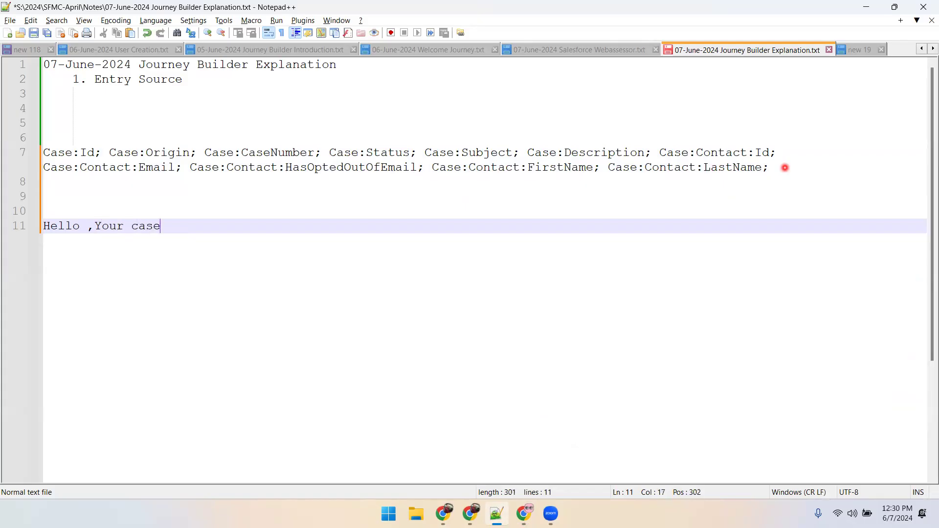
text(is created on)
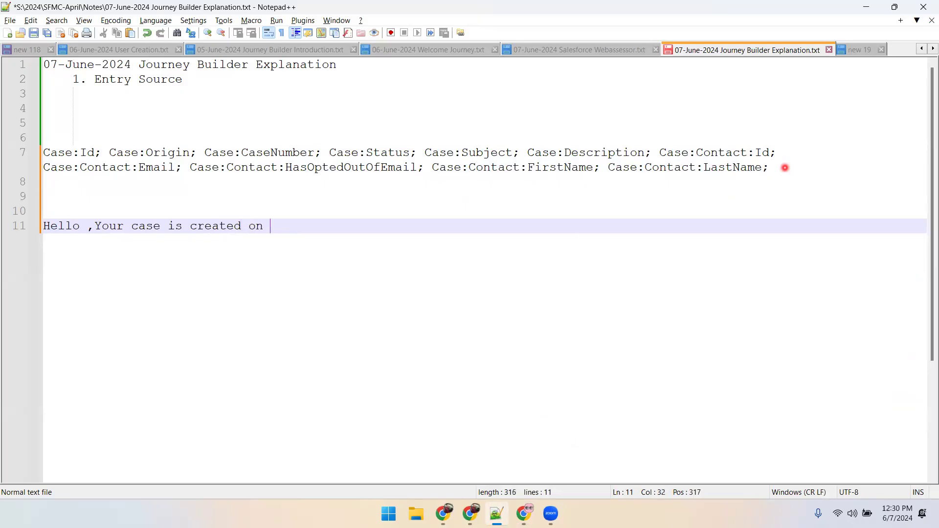
text( %%xtlongdate%%)
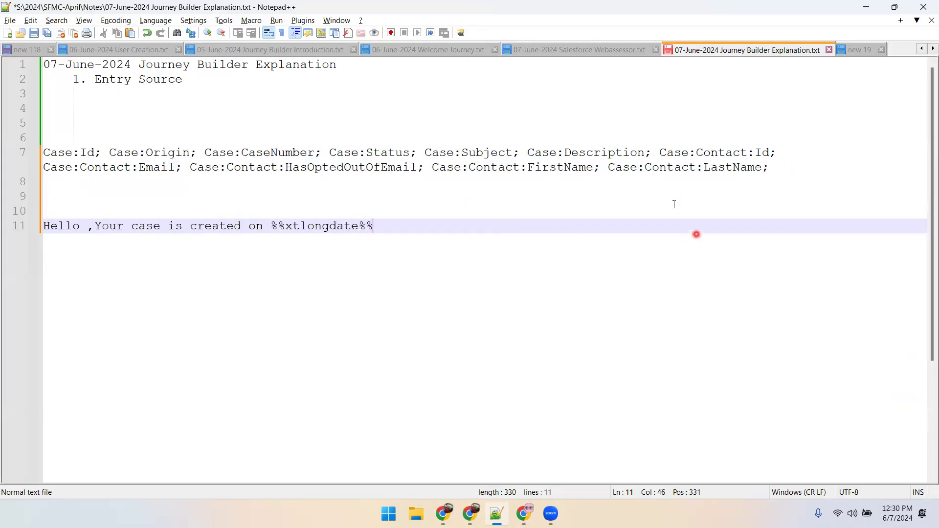
Step: Insert the personalization string %%Case:Contact:FirstName%% after Hello, copying the field name from the Case field list
click(433, 172)
shift+click(594, 169)
key(ctrl+c)
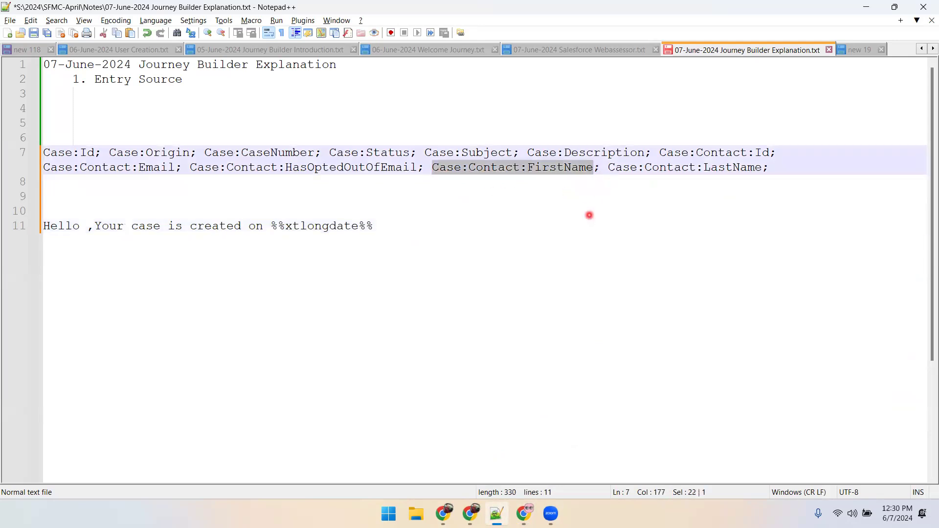
click(89, 229)
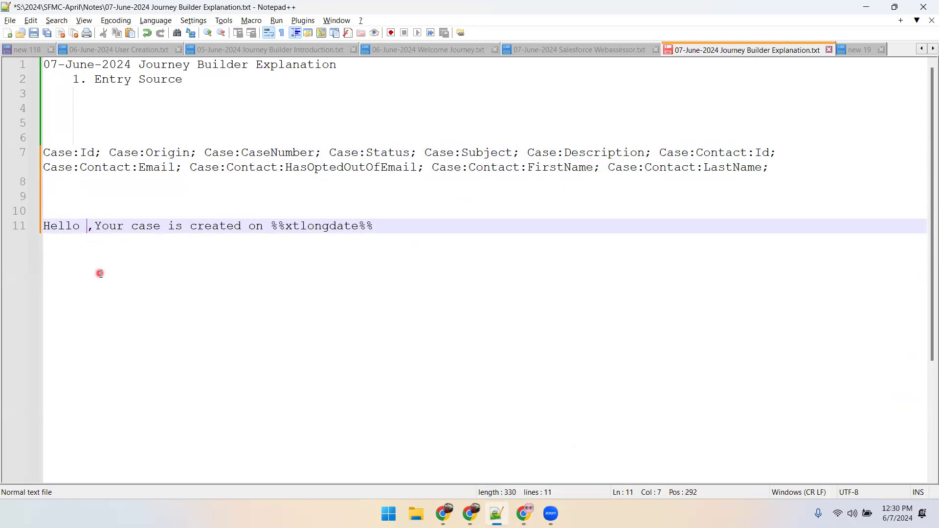
text(%%)
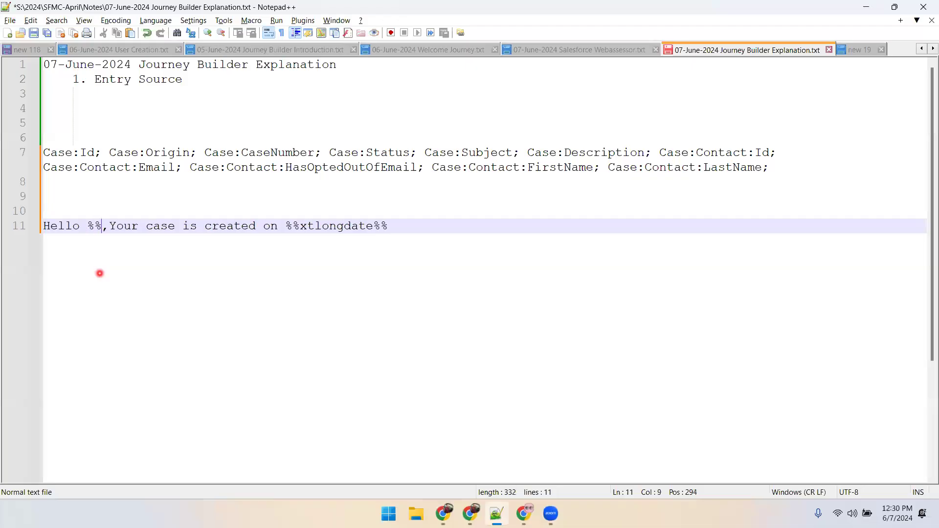
key(ctrl+v)
text(%%)
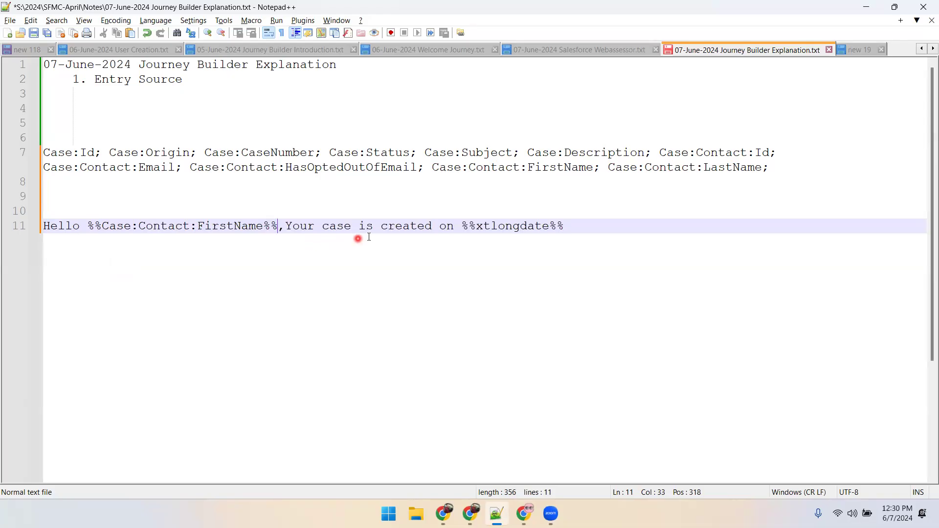
Step: Duplicate the Hello greeting line two lines below the original
click(571, 234)
key(Return)
key(Return)
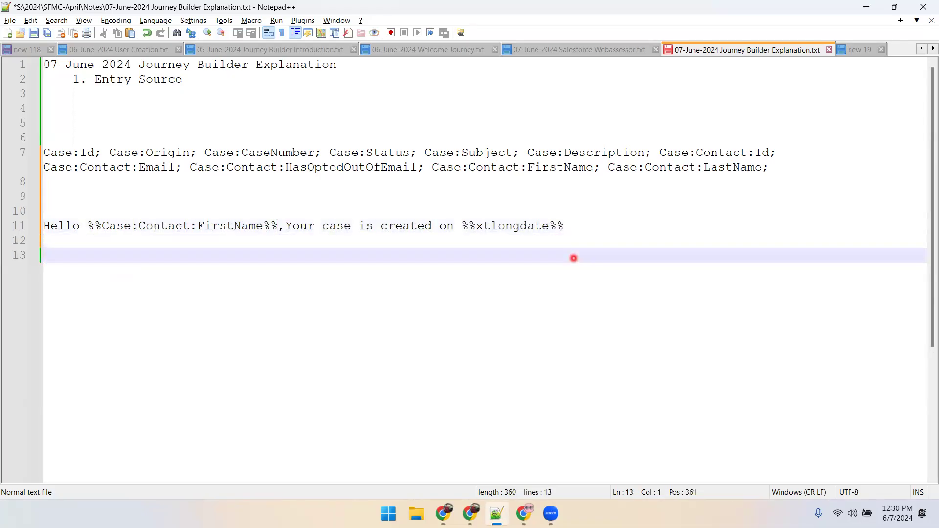
drag(573, 229, 42, 226)
key(ctrl+c)
click(115, 292)
key(ctrl+v)
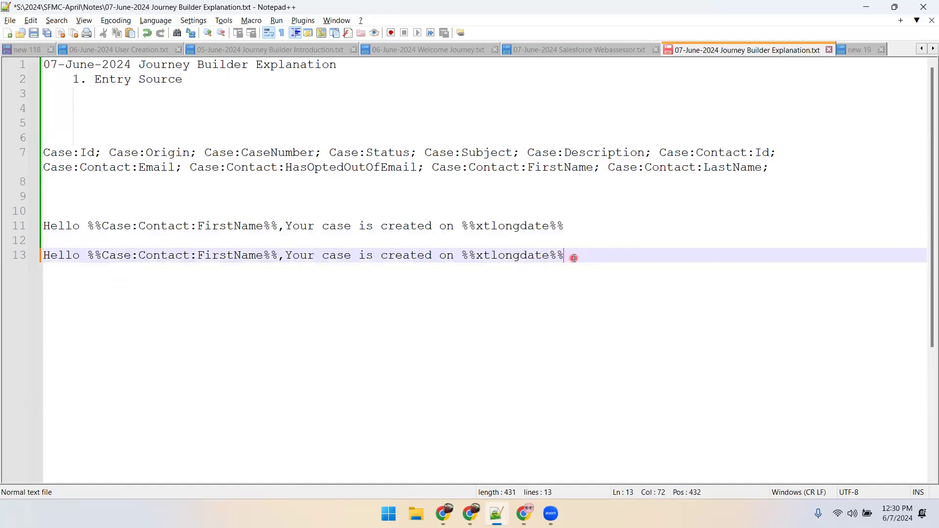
Step: Add the line "Subject Line : %%Case:Subject%%" under the duplicated greeting, saving the notes file along the way
key(Return)
text(Su)
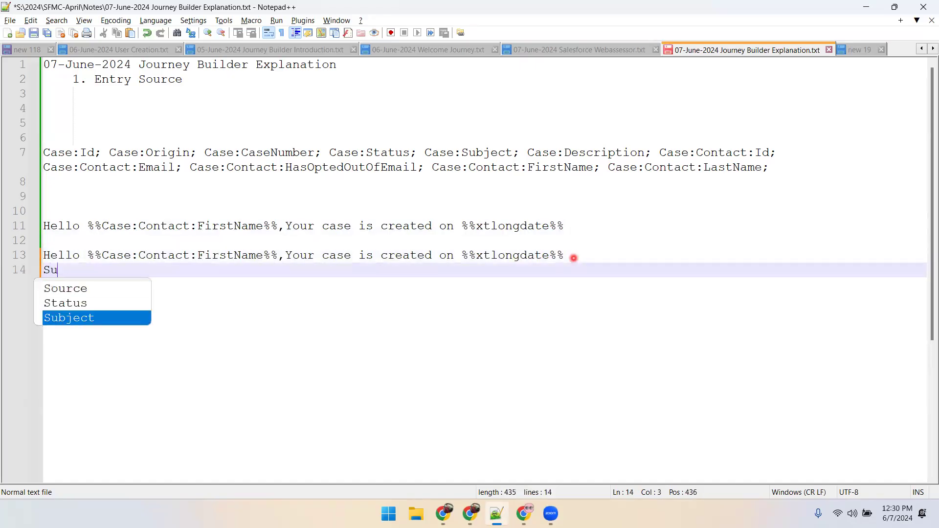
text(bject Line :)
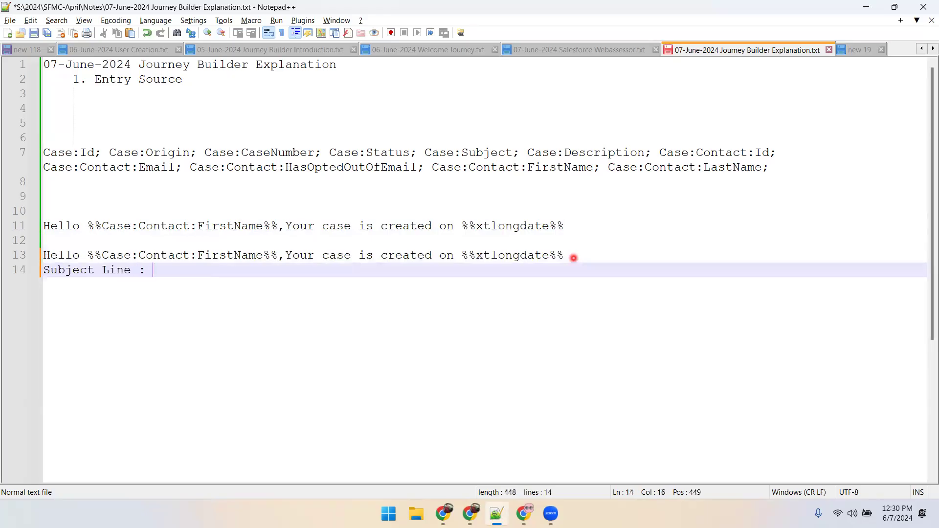
key(ctrl+s)
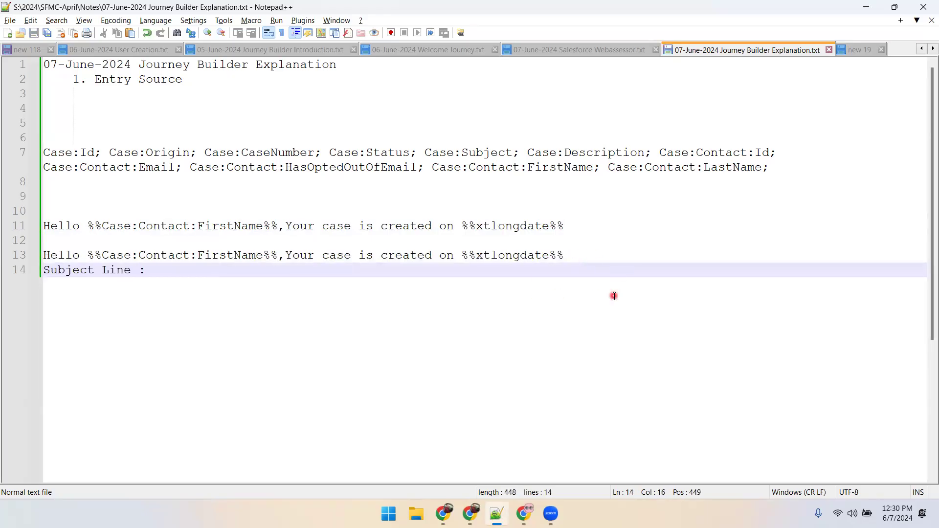
drag(424, 152, 512, 153)
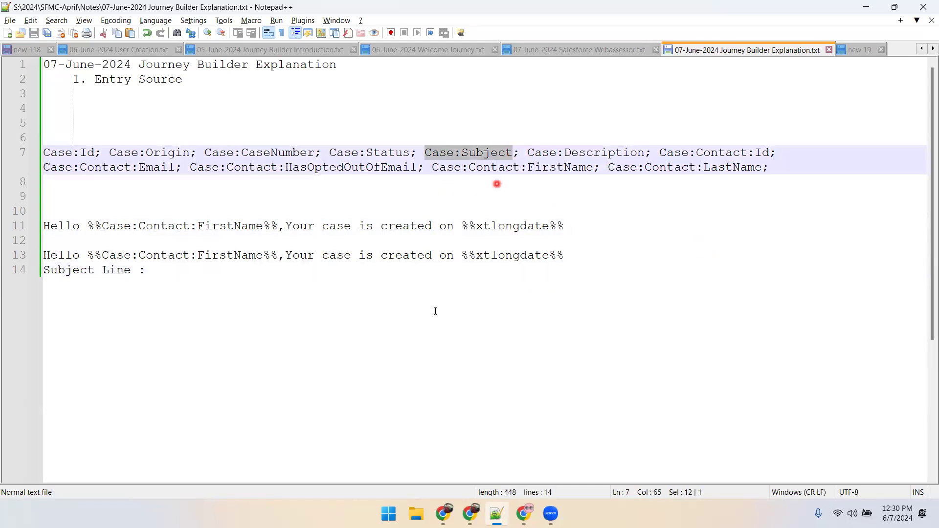
click(199, 274)
text(%%)
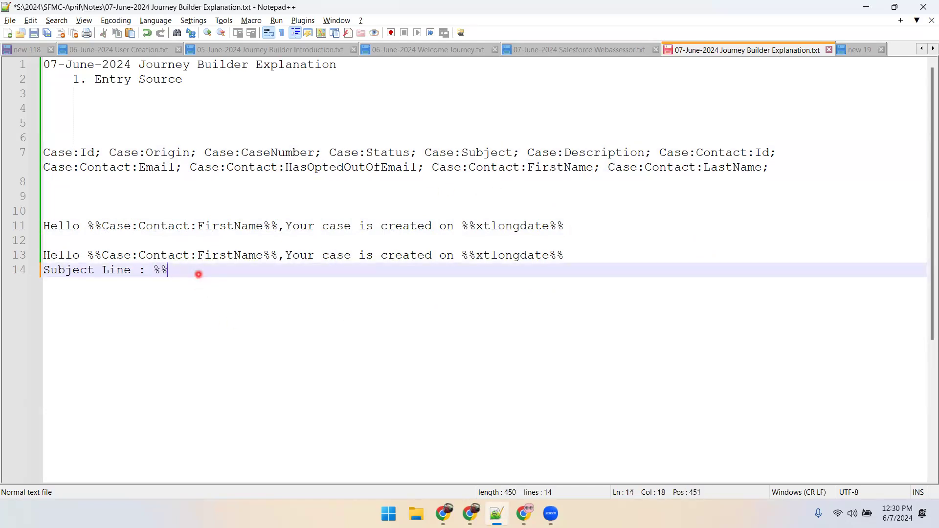
key(ctrl+v)
text(%%)
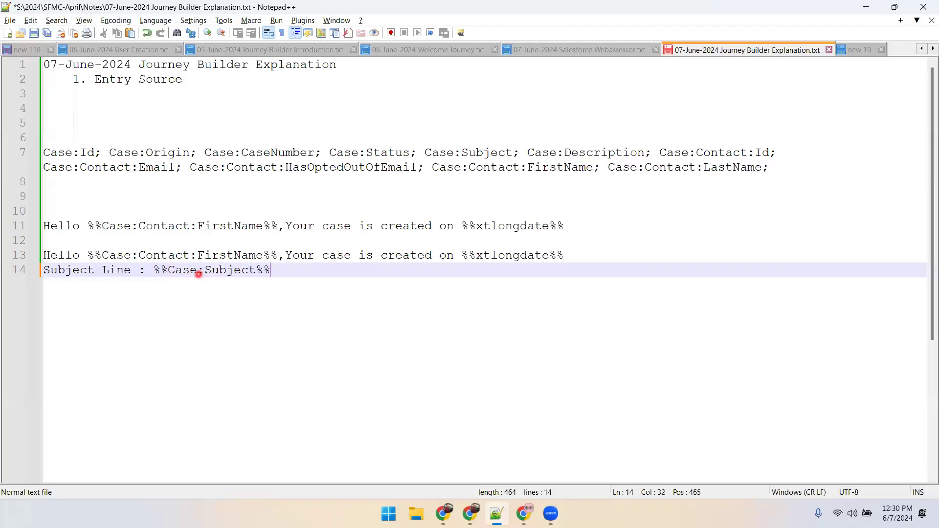
Step: Add the line "Case Number : %%Case:CaseNumber%%" below the subject line, copying the field name from the Case field list
key(Return)
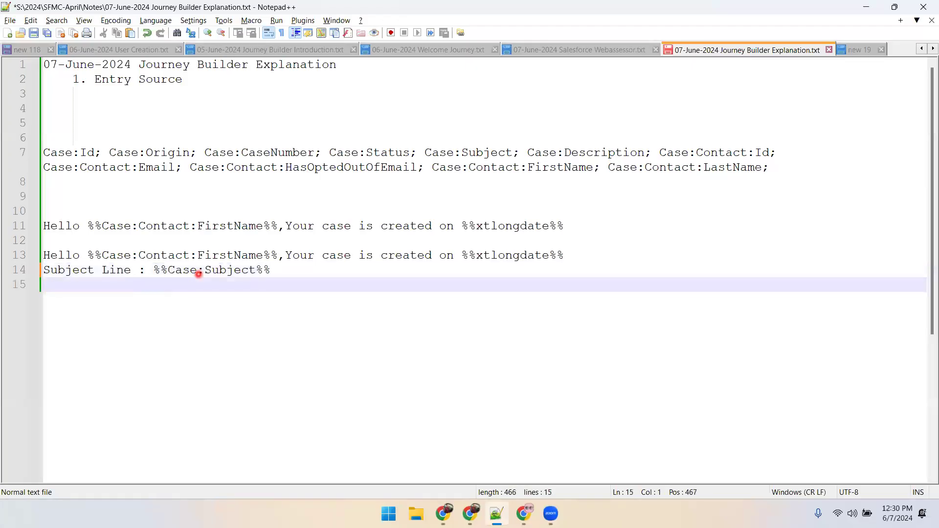
text(Cas)
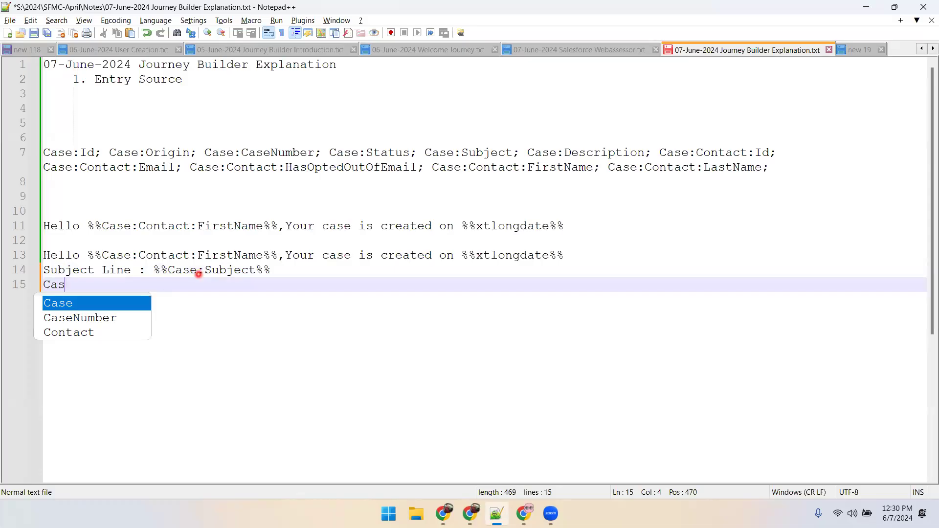
text(e Number :)
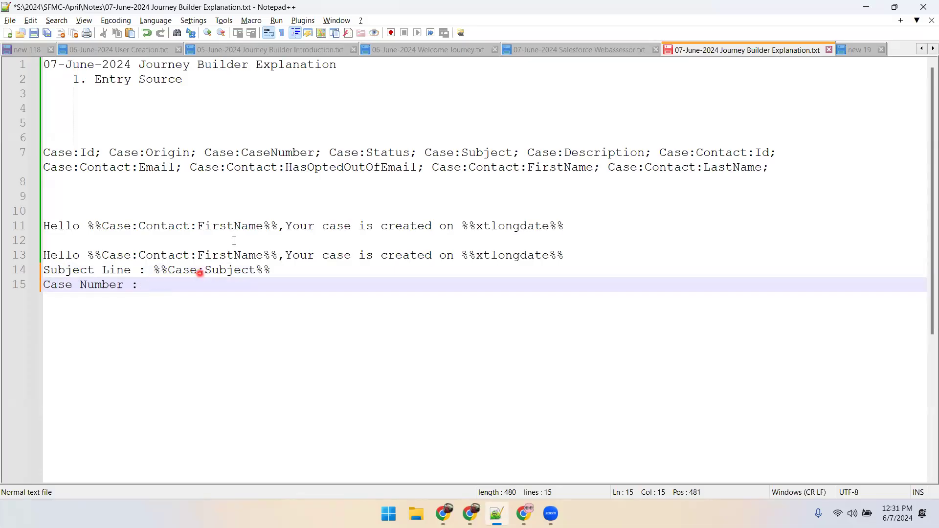
drag(205, 154, 314, 156)
key(ctrl+c)
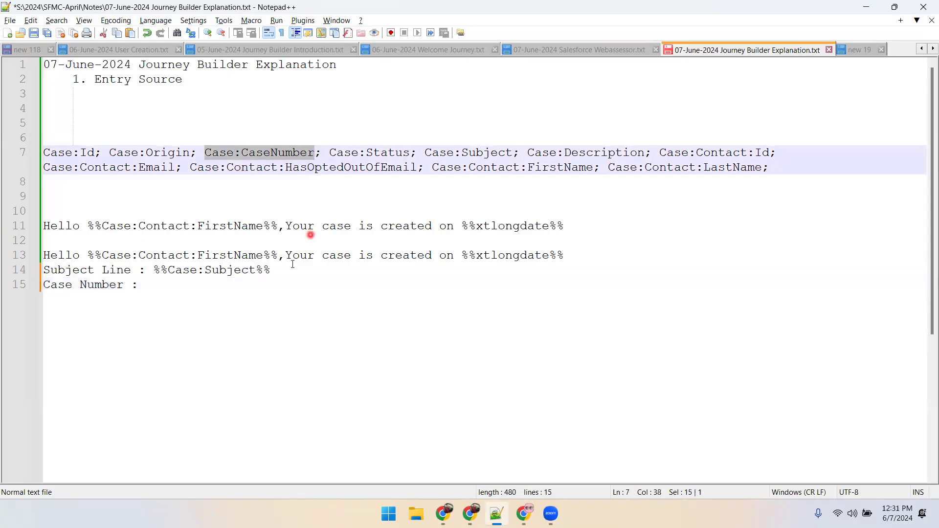
click(177, 294)
text(%%)
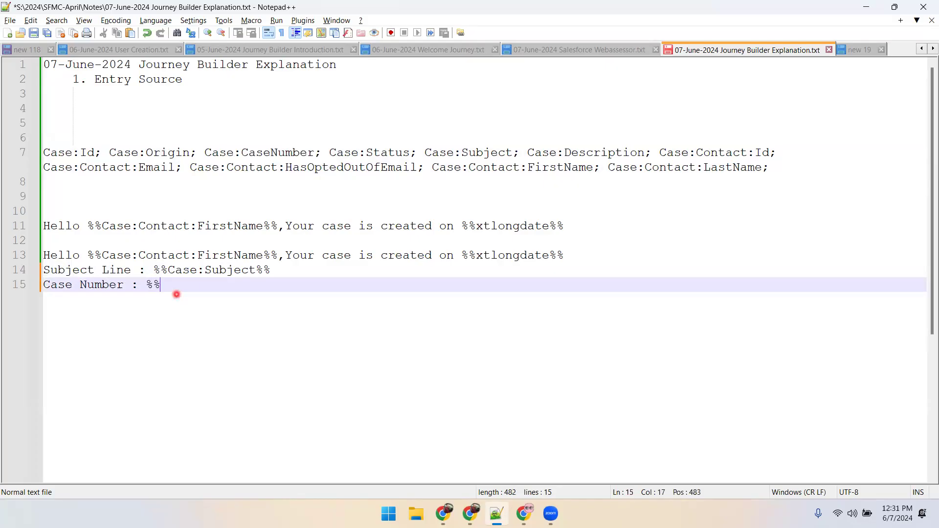
key(ctrl+v)
text(%%)
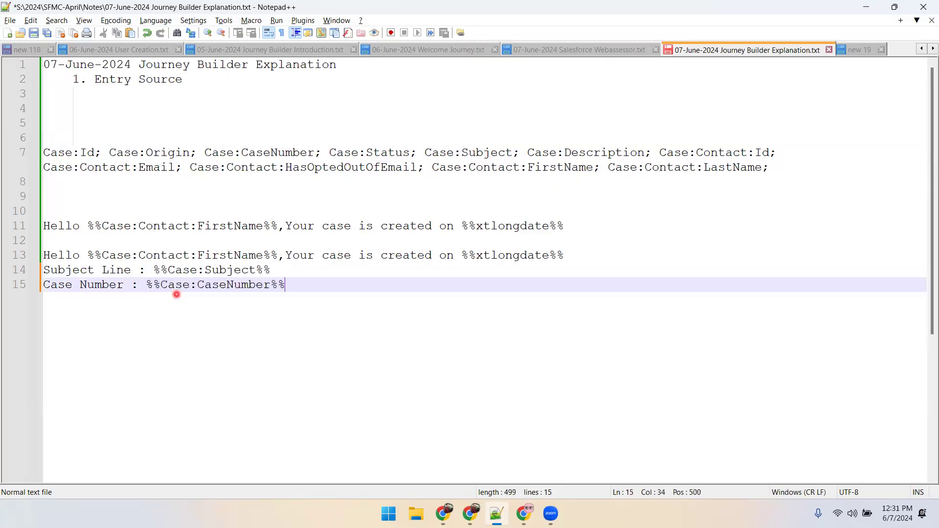
Step: Append a <br> tag to the Subject Line, Case Number and duplicated greeting lines
key(Return)
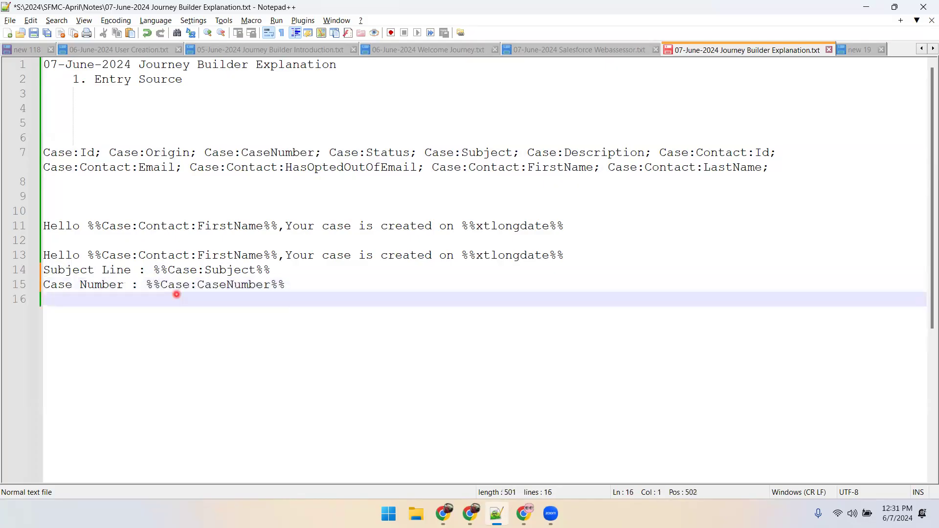
click(270, 272)
text(<br>)
click(316, 293)
click(313, 285)
text(<br>)
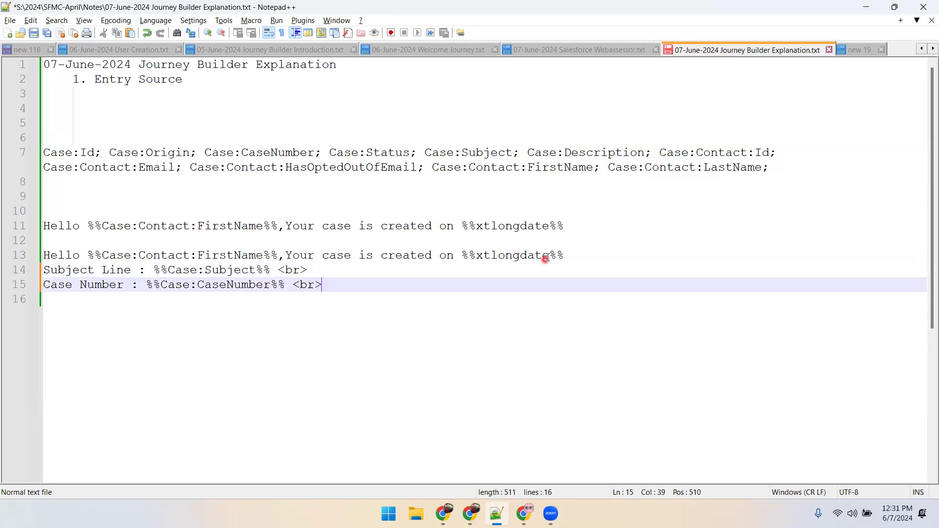
click(572, 255)
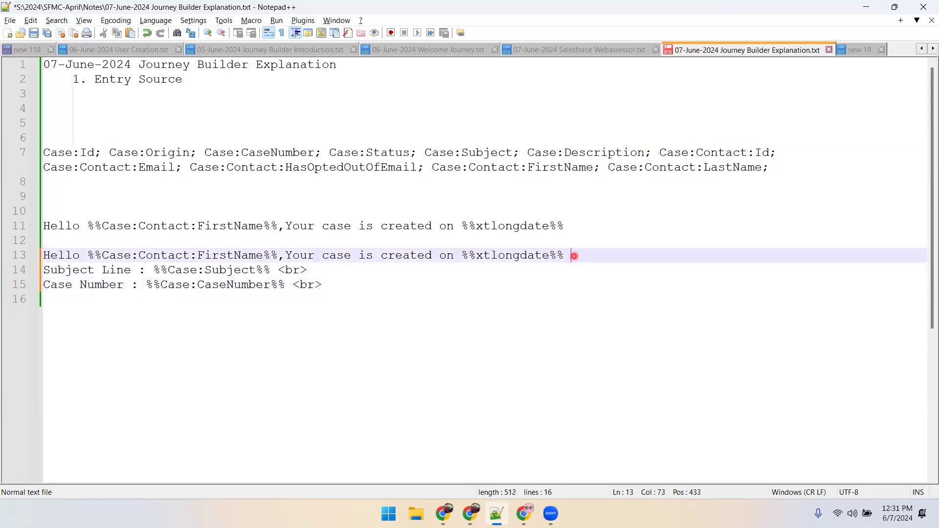
text(<br>)
Step: Wrap the duplicated greeting, Subject Line and Case Number lines in <h1> and </h1> tags on their own lines
click(560, 240)
key(Return)
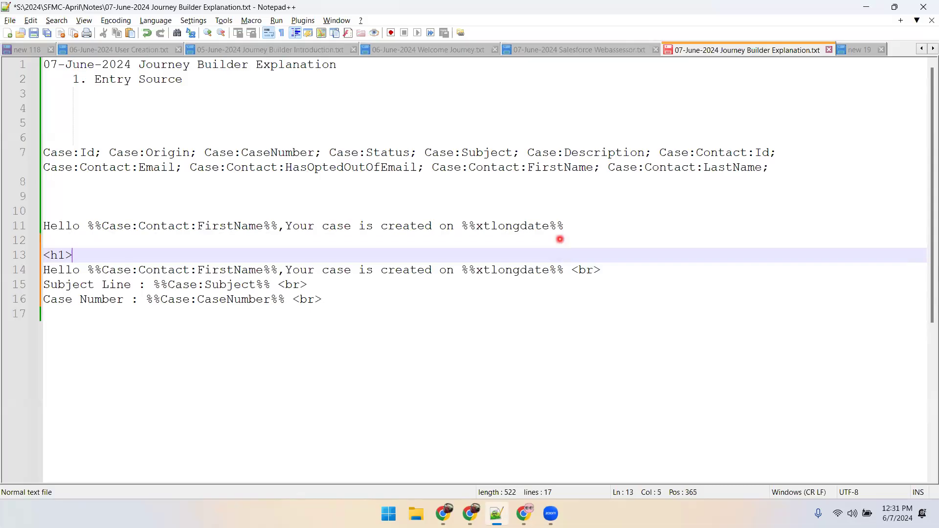
click(418, 309)
text(</h1>)
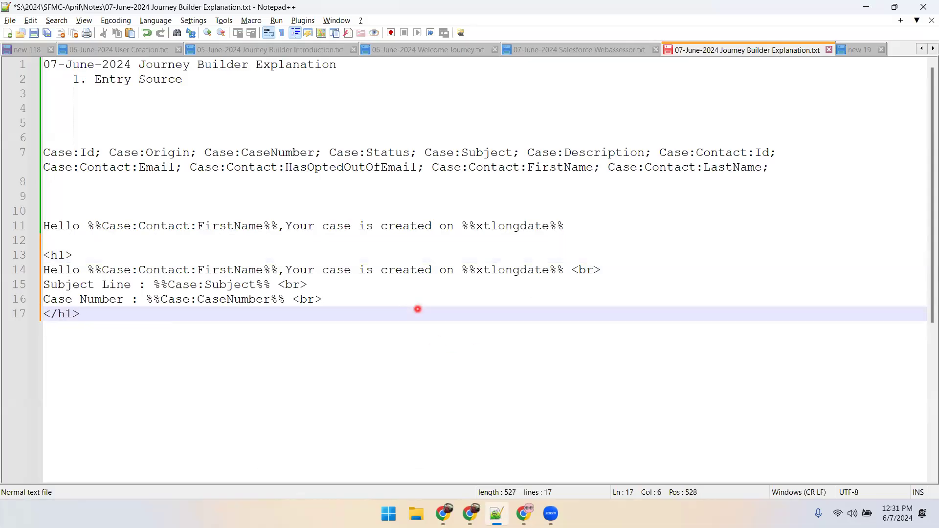
Step: Add the line "Case Description : Case:Description" between the Case Number line and the closing </h1> tag
click(401, 299)
key(Return)
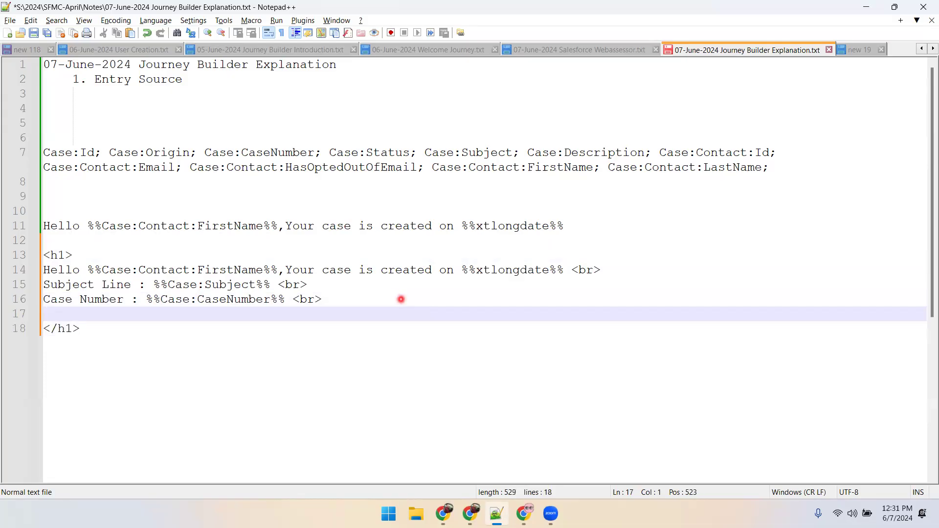
text(Case Description :)
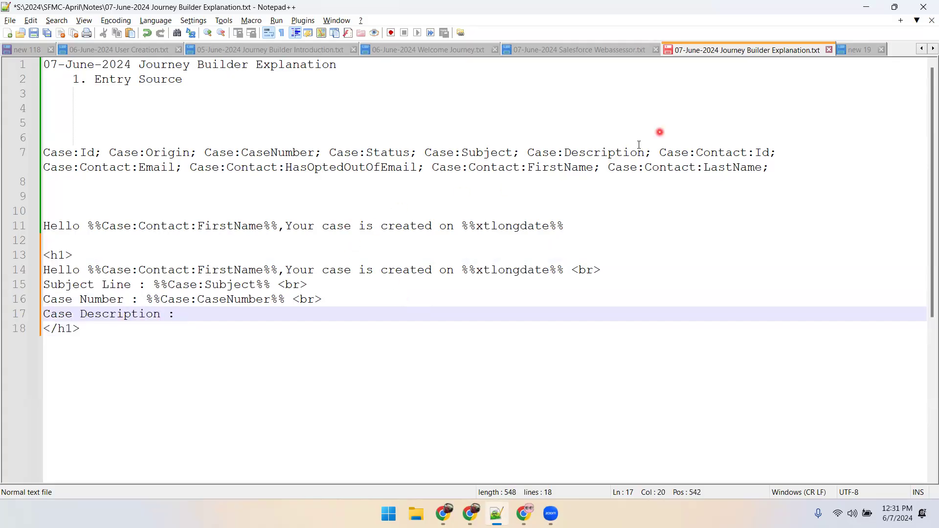
drag(527, 153, 640, 155)
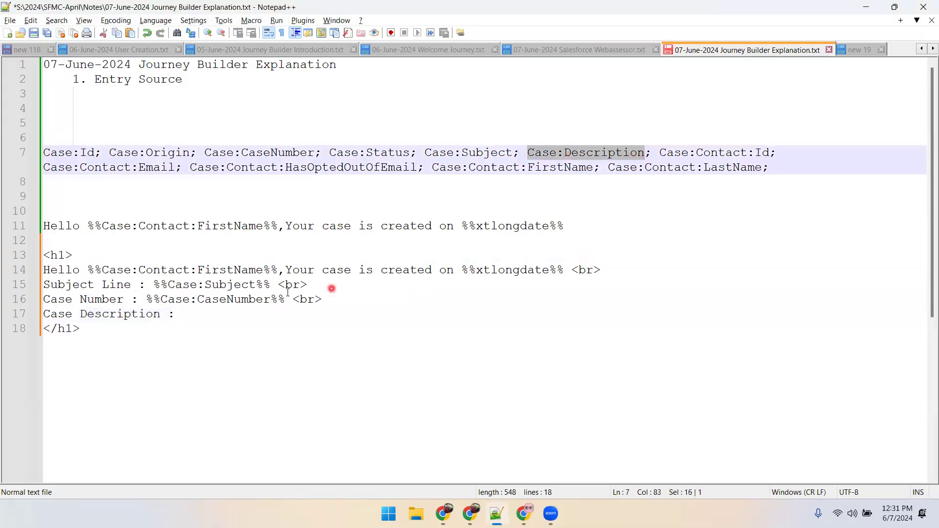
click(205, 320)
text(Case:Description)
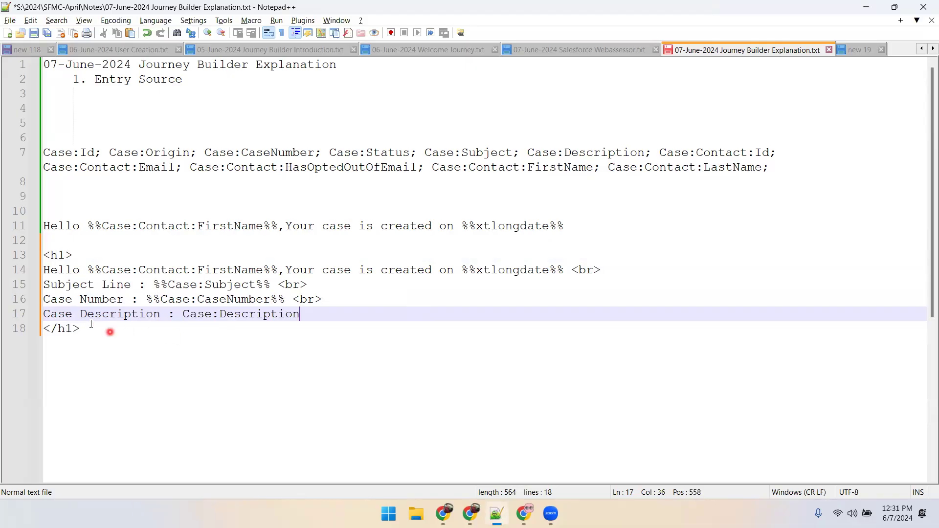
Step: Copy the whole <h1> block from the Notepad++ notes into the HTML of the email's text block in Content Builder
drag(110, 332, 36, 267)
drag(83, 328, 38, 256)
key(ctrl+c)
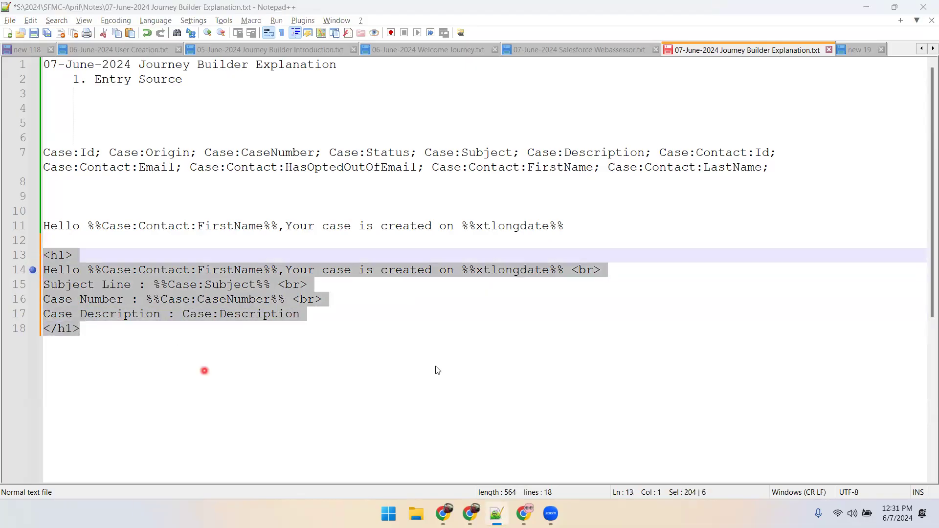
key(alt+Tab)
click(165, 222)
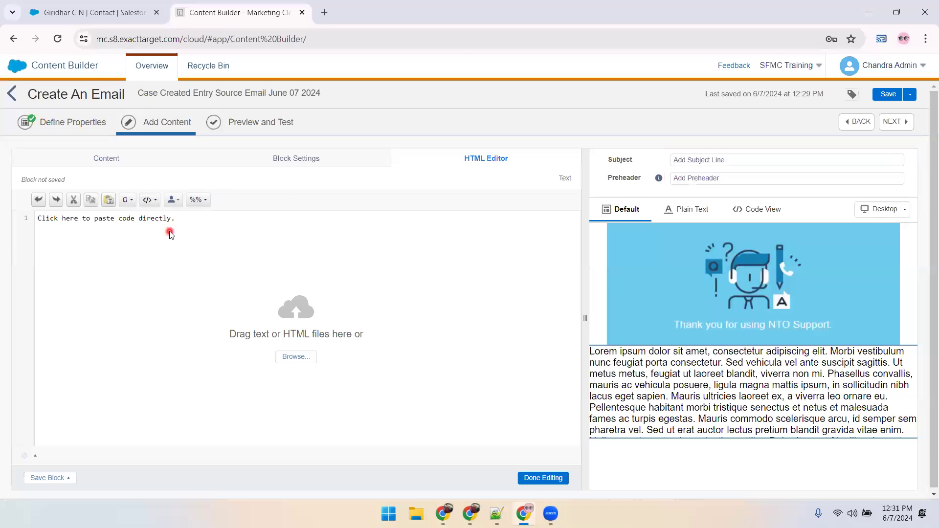
key(ctrl+v)
click(163, 163)
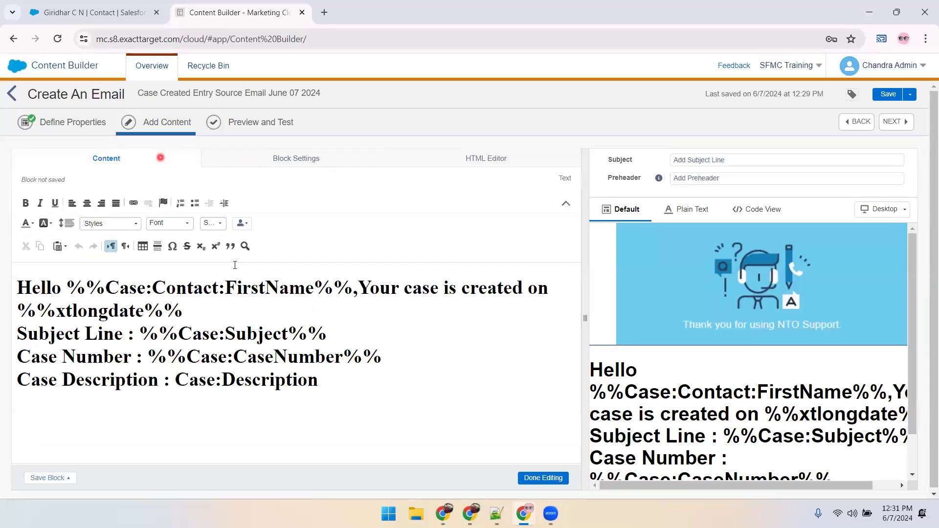
Step: Center all the text in the email's text block and finish editing the block
drag(369, 377, 9, 279)
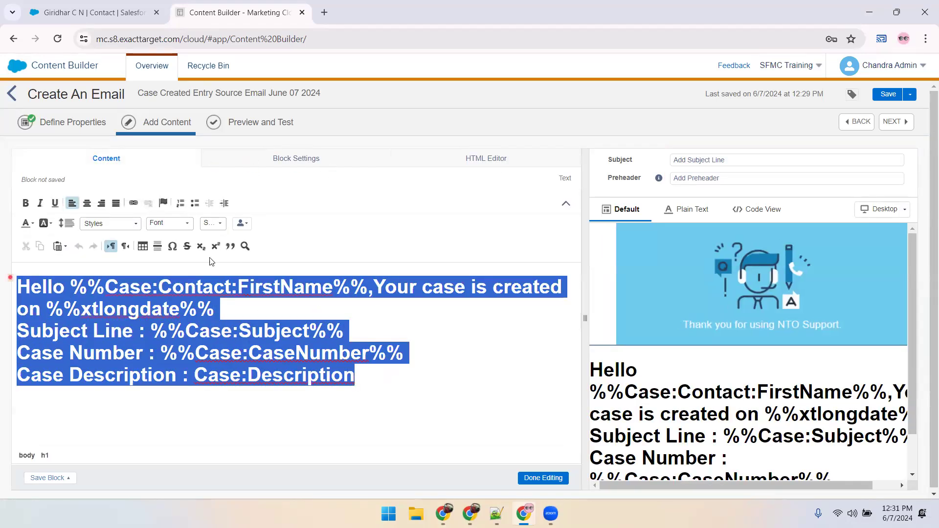
click(87, 203)
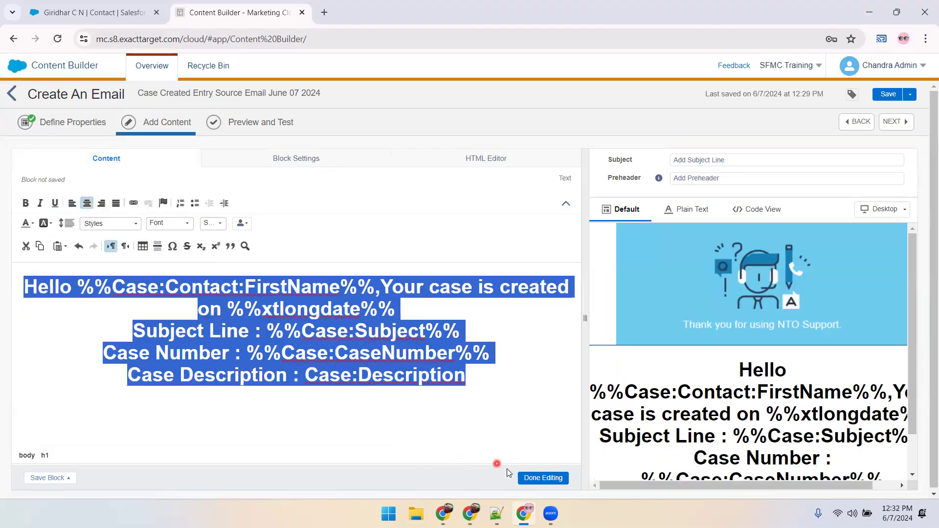
click(535, 479)
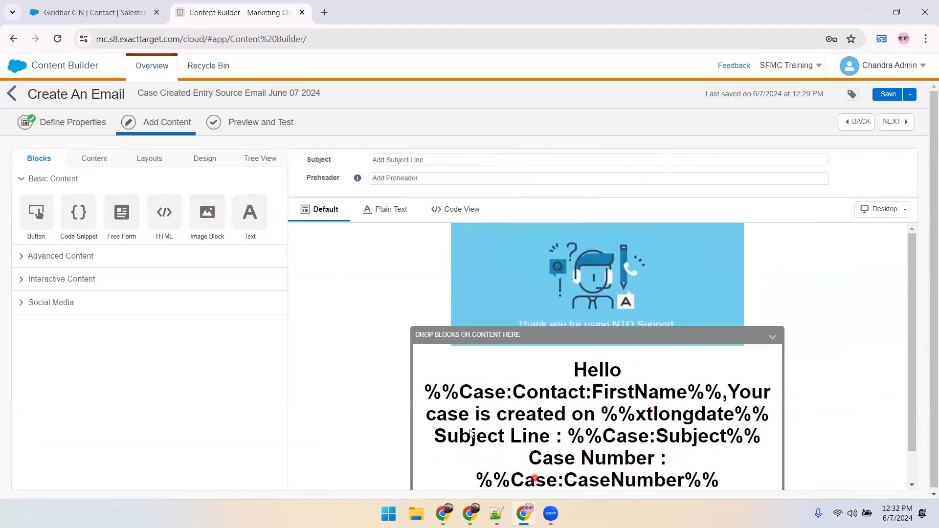
Step: Set the email subject to "Hello %%Case:Contact:FirstName%%,Your case is created on %%xtlongdate%%", copied from the Notepad++ notes
click(405, 162)
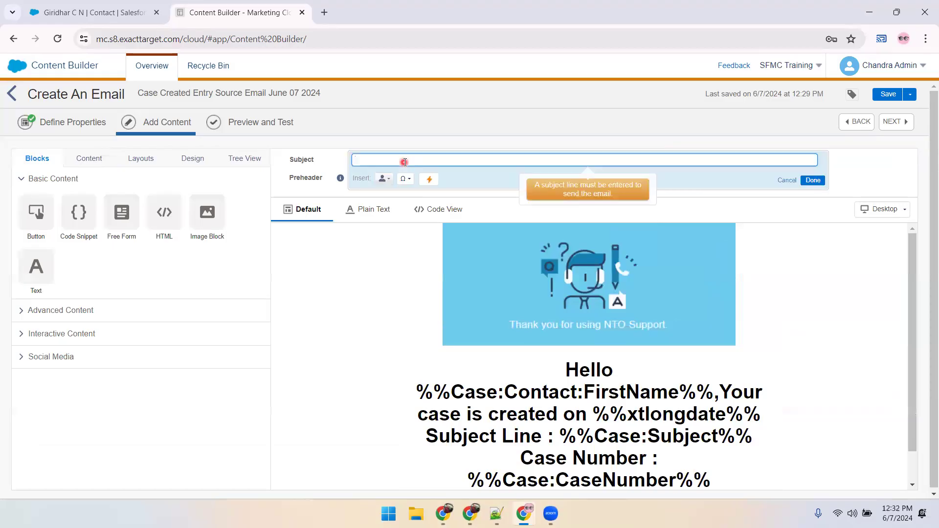
key(alt+Tab)
click(567, 228)
shift+click(21, 229)
key(ctrl+c)
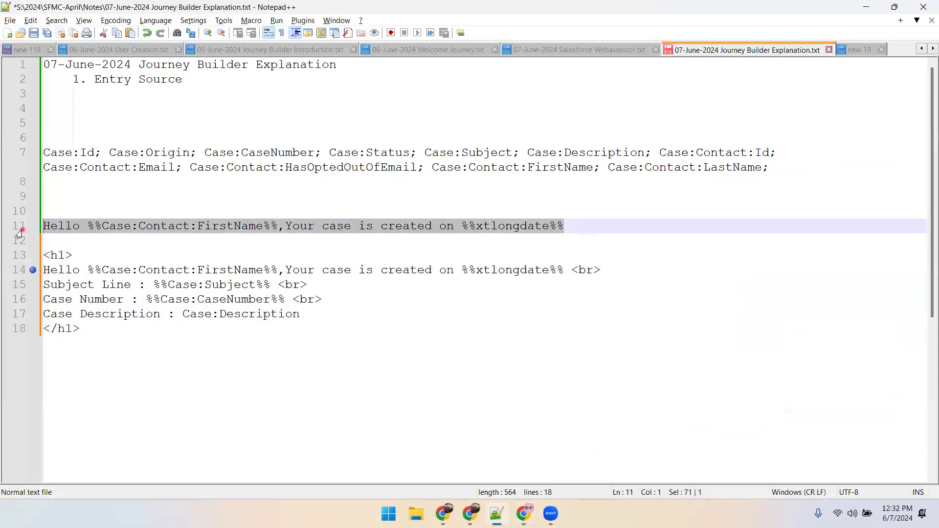
key(alt+Tab)
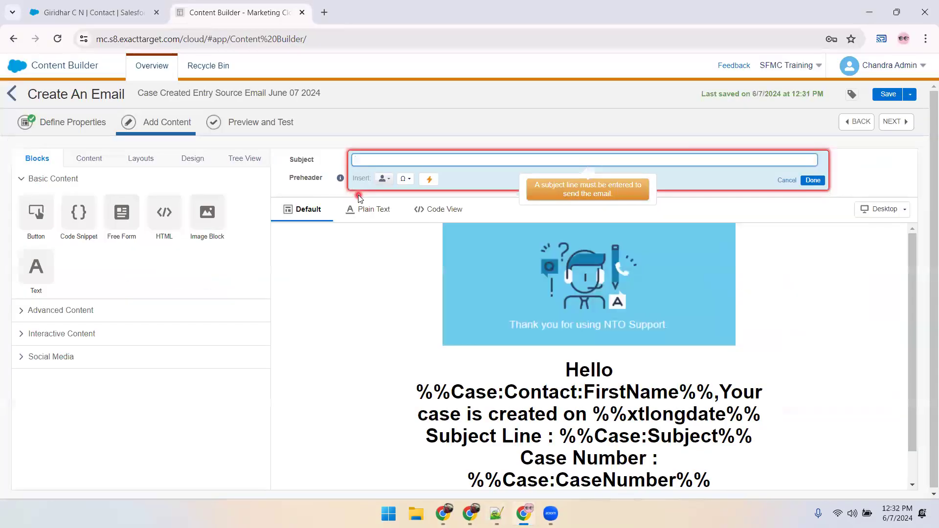
key(ctrl+v)
click(813, 180)
Step: Set the preheader to "Case Number : %%Case:CaseNumber%%", copied from the Notepad++ notes, and save and exit the email
click(473, 180)
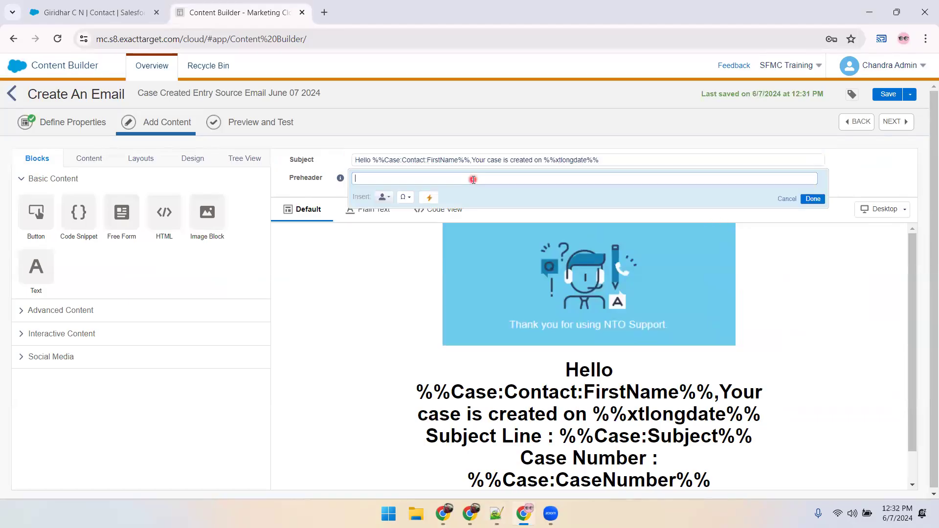
key(alt+Tab)
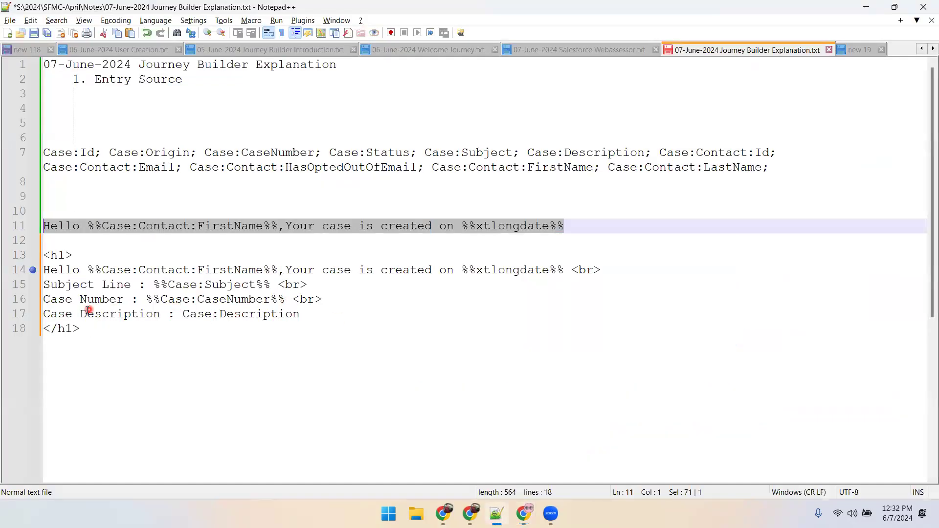
drag(43, 300, 291, 301)
key(ctrl+c)
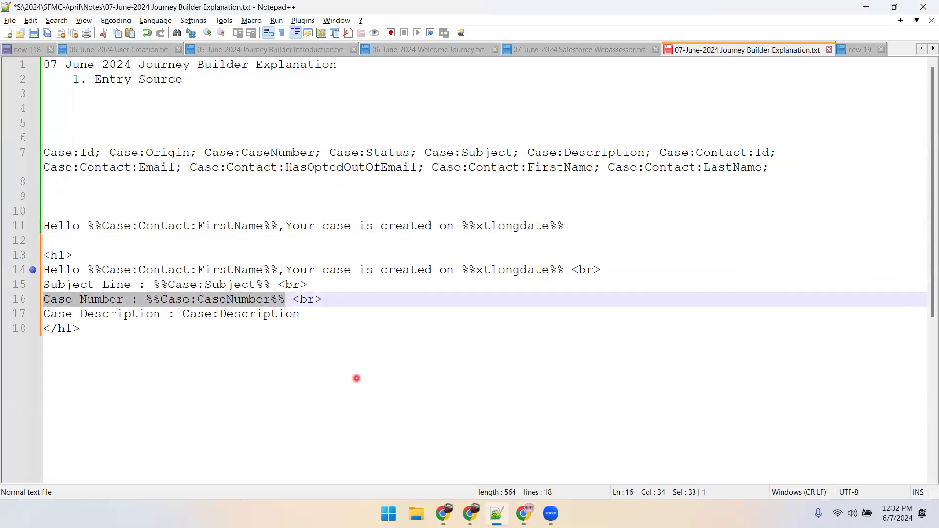
key(alt+Tab)
key(ctrl+v)
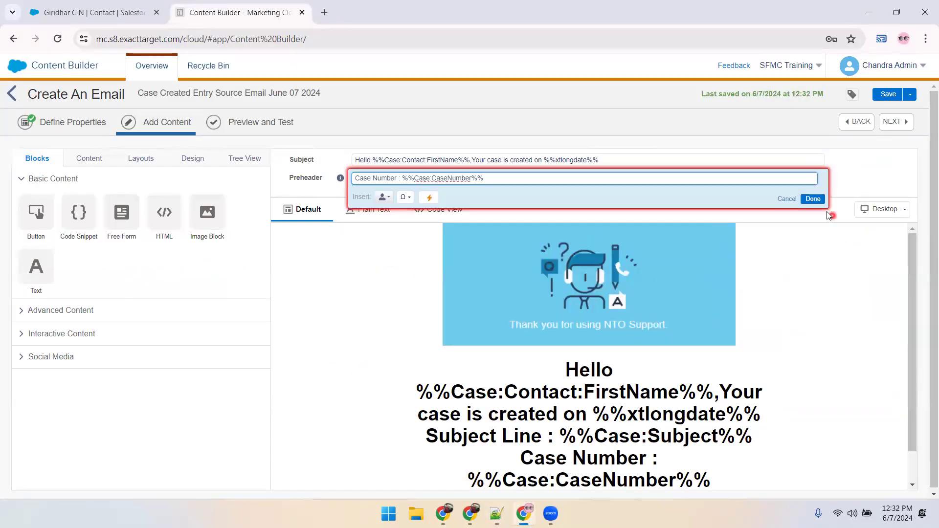
click(813, 198)
click(910, 94)
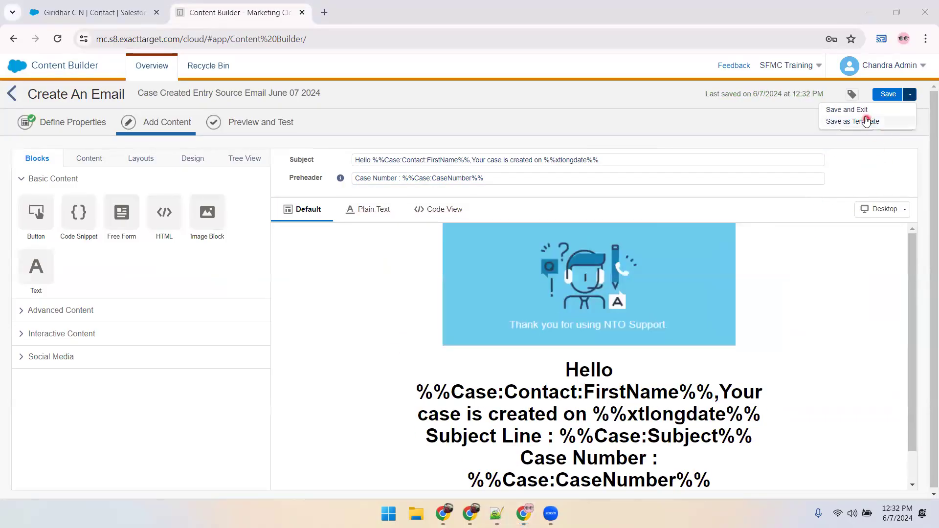
click(847, 110)
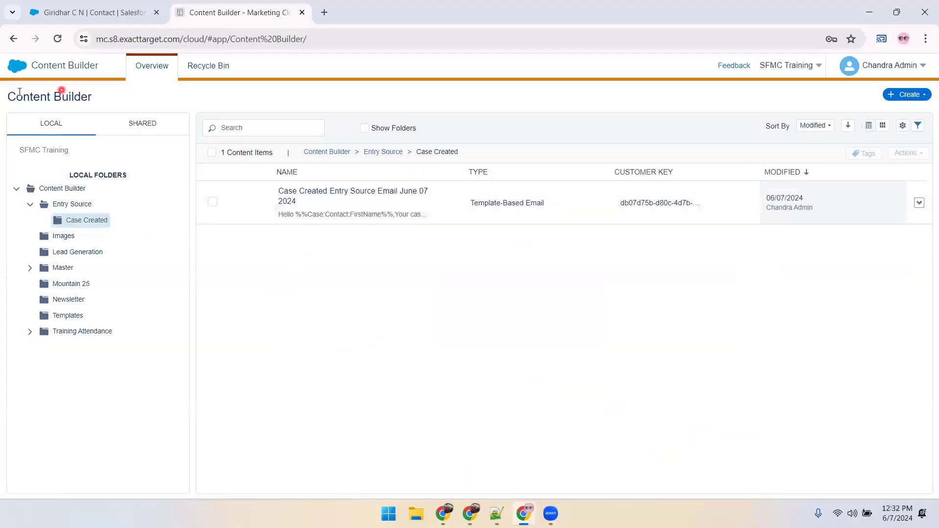
Step: Create a publication list named Cases among the subscribers in Email Studio and save it
mouse_move(17, 68)
mouse_move(26, 130)
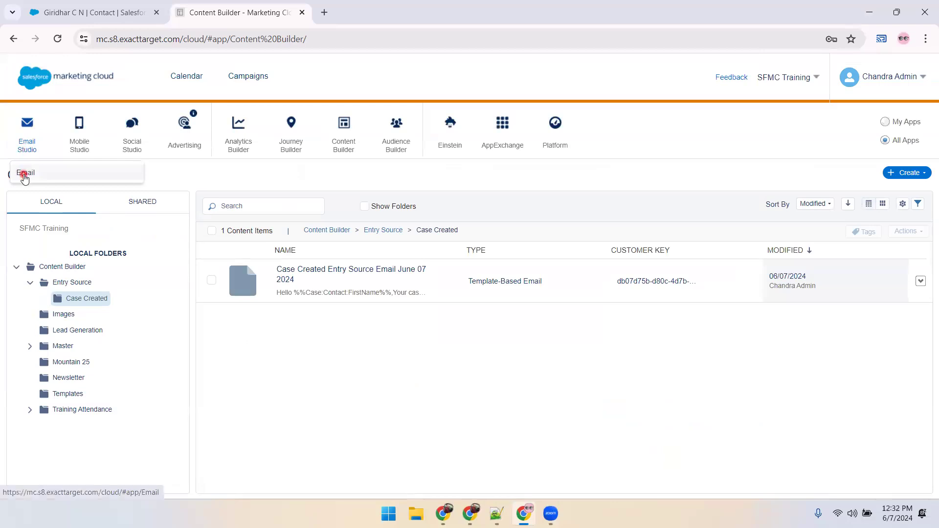
click(25, 175)
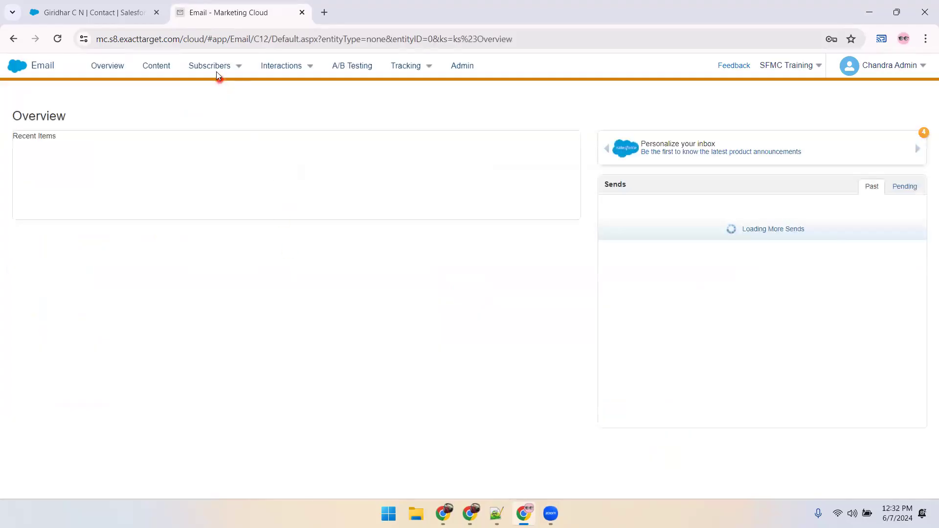
click(215, 67)
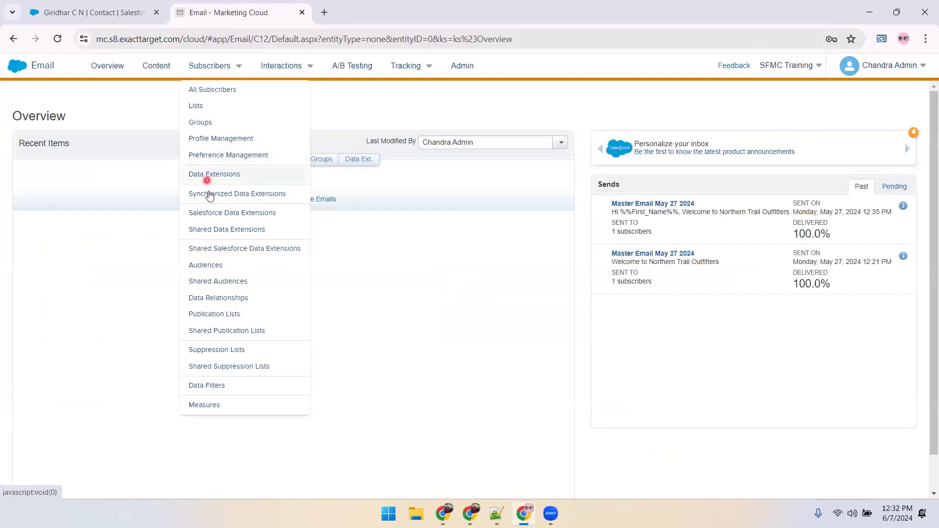
click(215, 319)
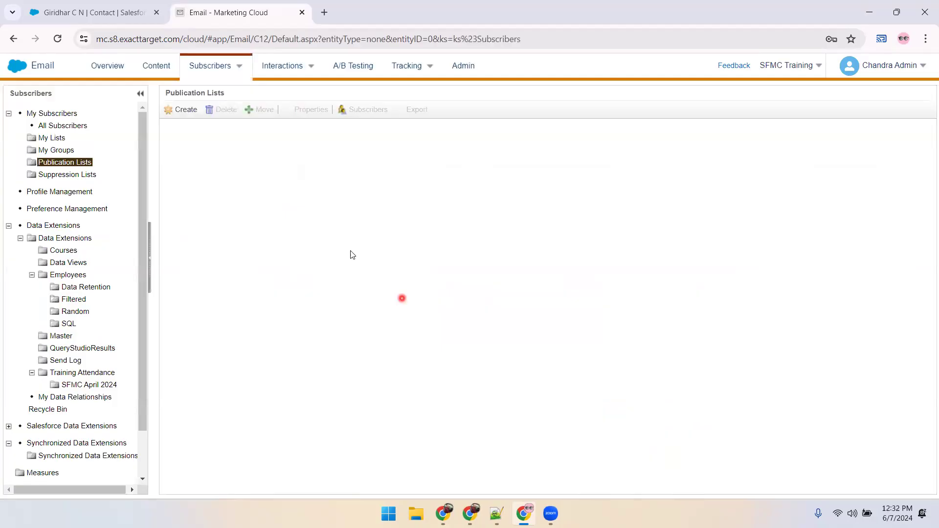
click(186, 111)
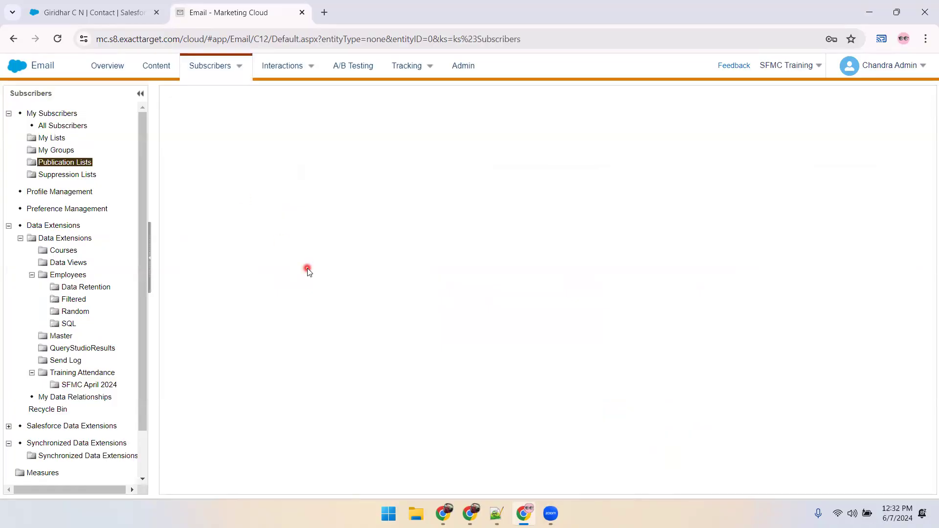
click(230, 156)
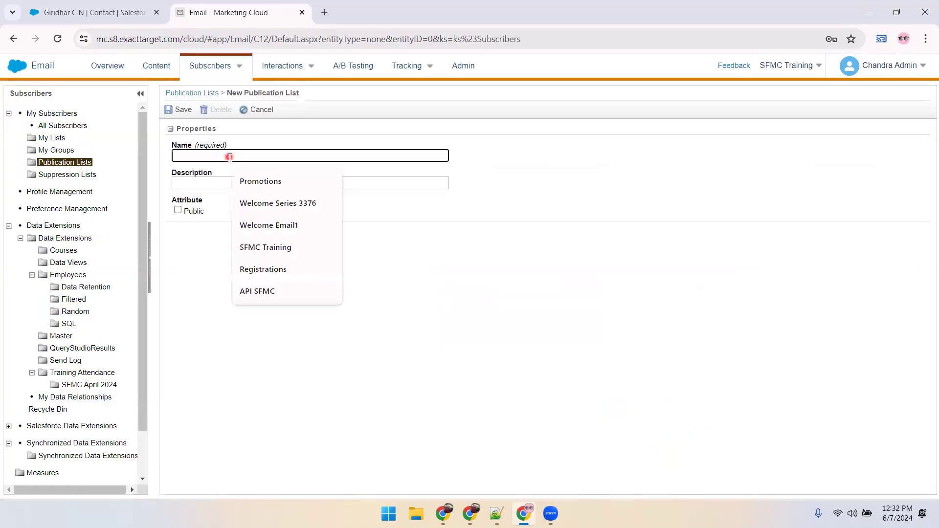
text(Ca)
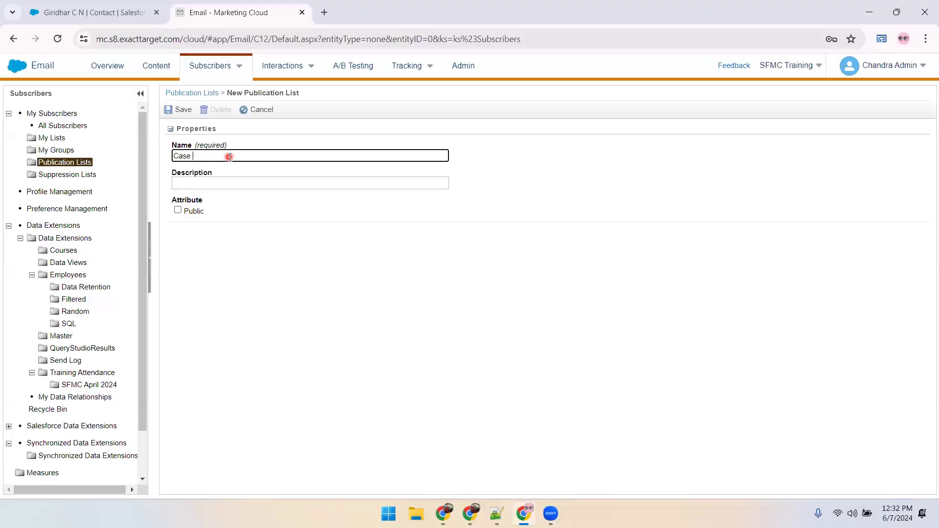
text(se)
click(177, 111)
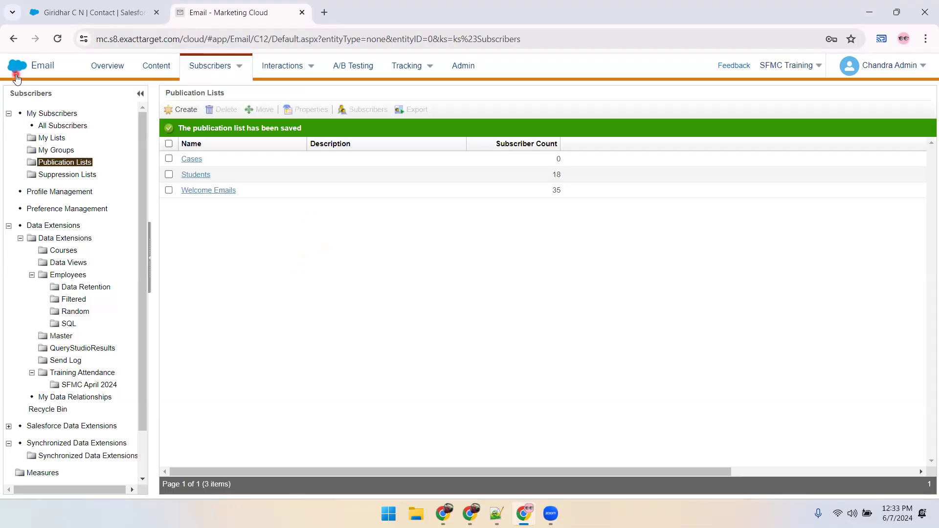
Step: In Journey Builder, assign "Case Created Entry Source Email June 07 2024" from the Entry Source > Case Created folder to the journey's Email activity
mouse_move(17, 74)
mouse_move(292, 146)
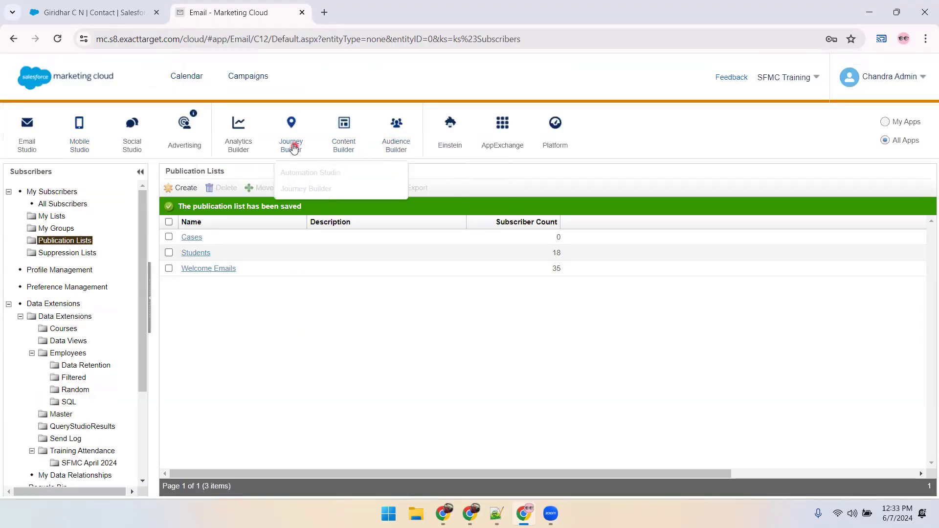
click(292, 188)
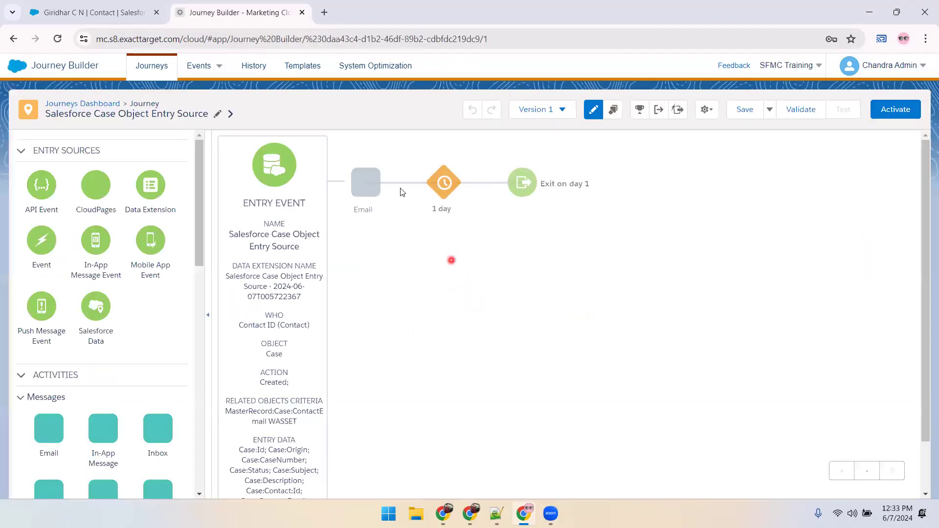
click(367, 181)
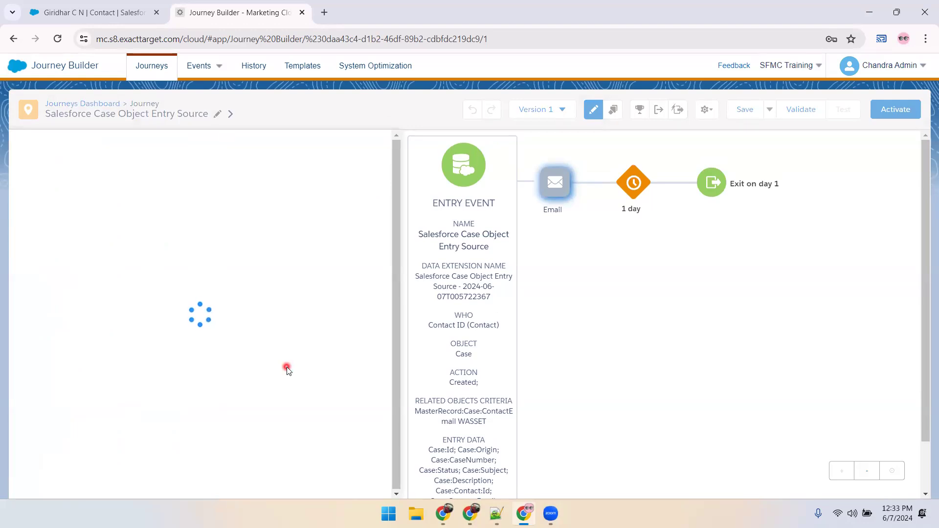
click(281, 371)
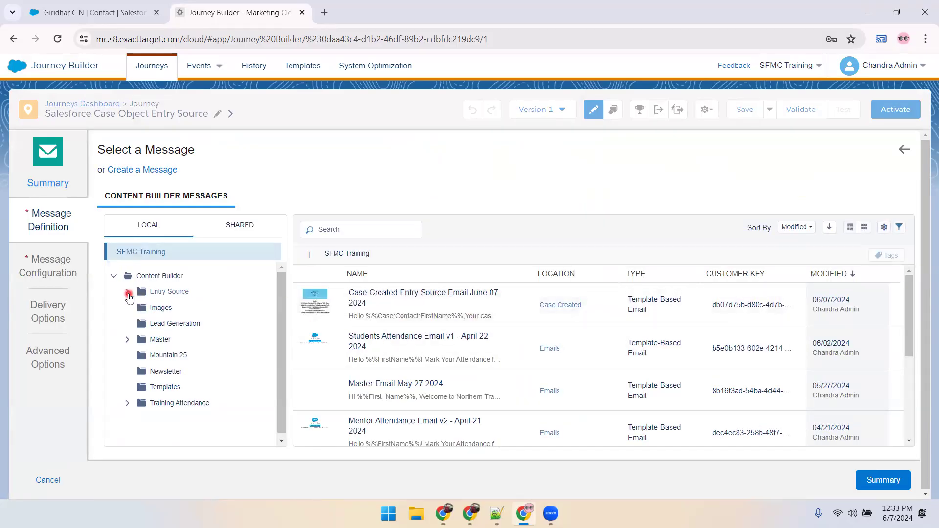
click(127, 291)
click(175, 309)
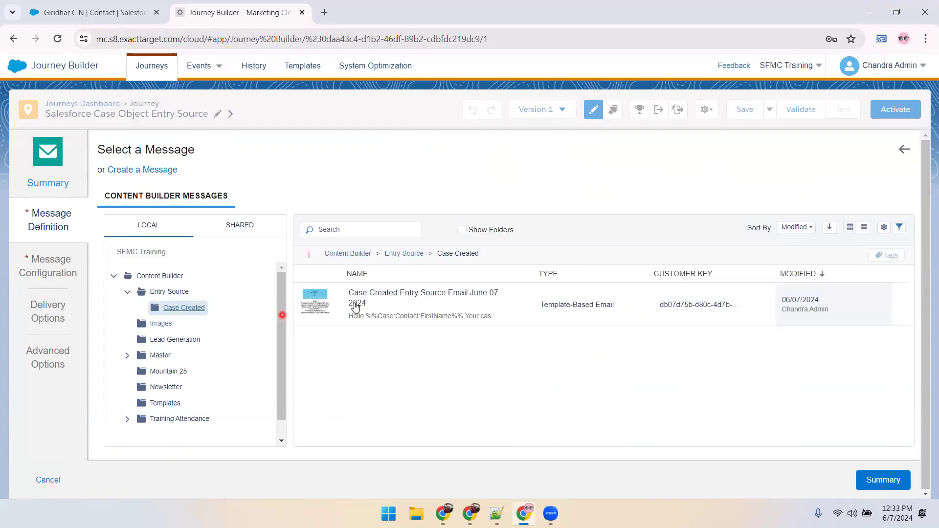
click(313, 306)
Step: Set the email activity's saved send classification to Default Commercial in its message configuration
click(48, 266)
click(231, 224)
click(156, 240)
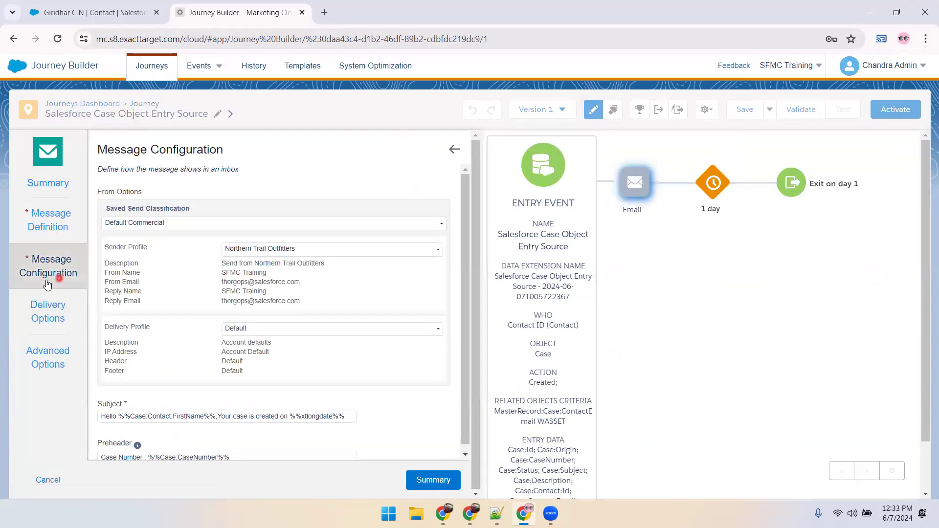
Step: Choose Cases as the publication list in the email activity's delivery options and complete the activity
click(47, 311)
click(383, 230)
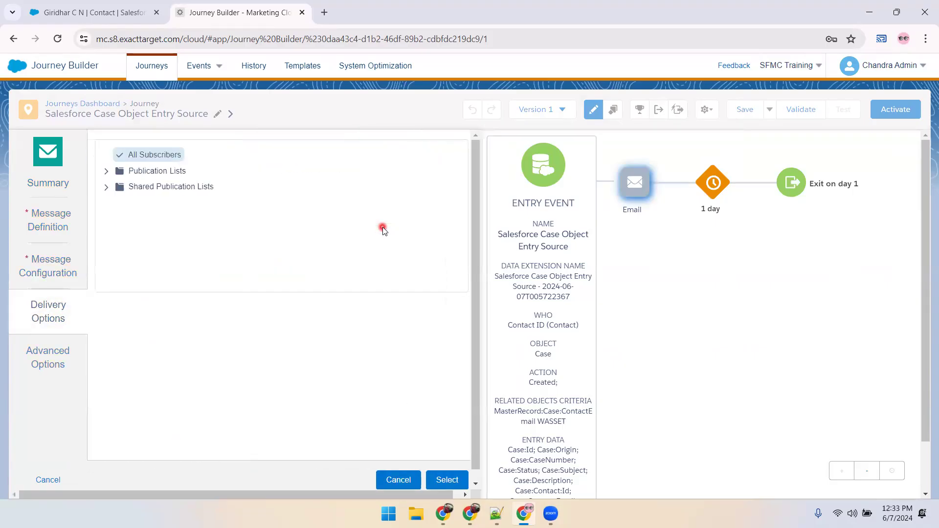
click(109, 170)
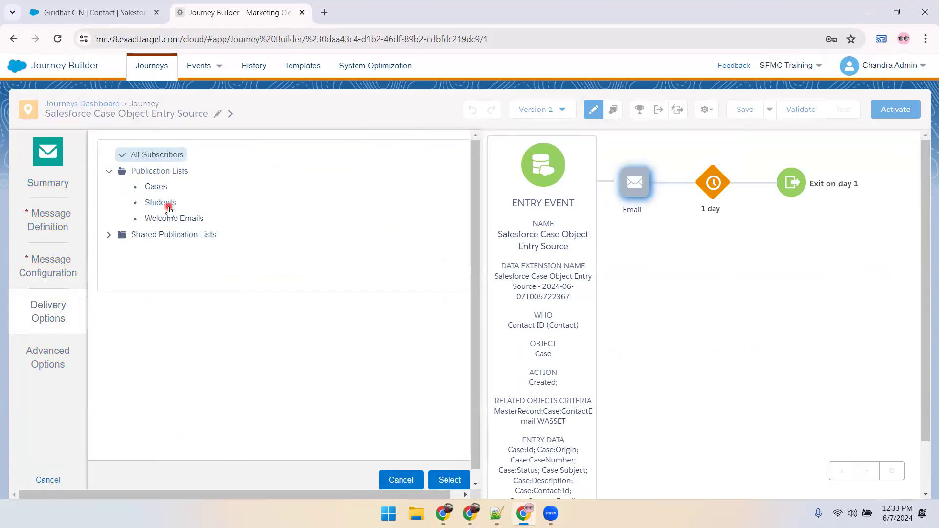
click(157, 188)
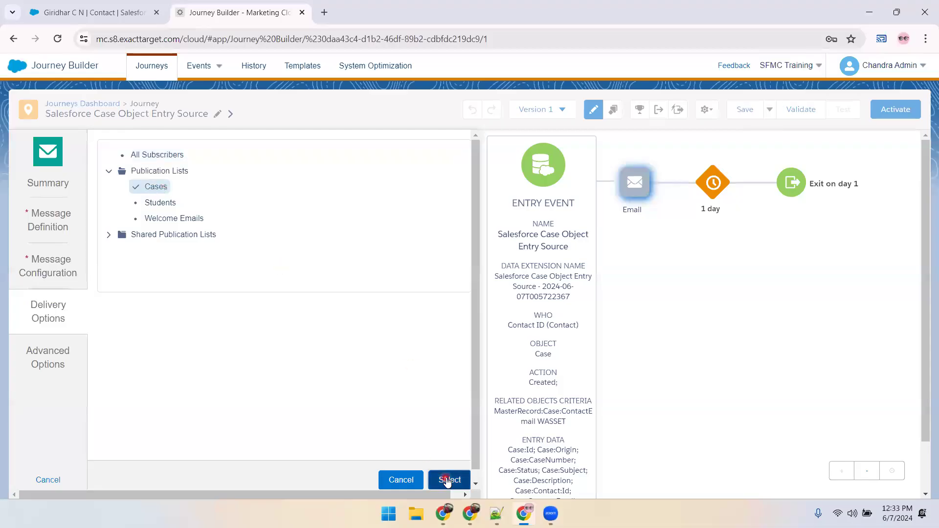
click(446, 479)
click(445, 480)
click(445, 480)
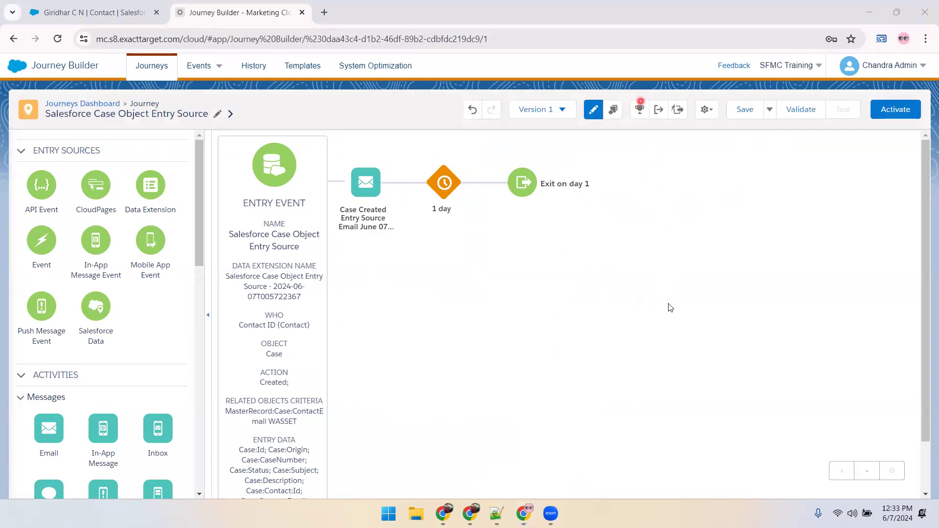
Step: Save the Salesforce Case Object Entry Source journey and validate it
click(743, 111)
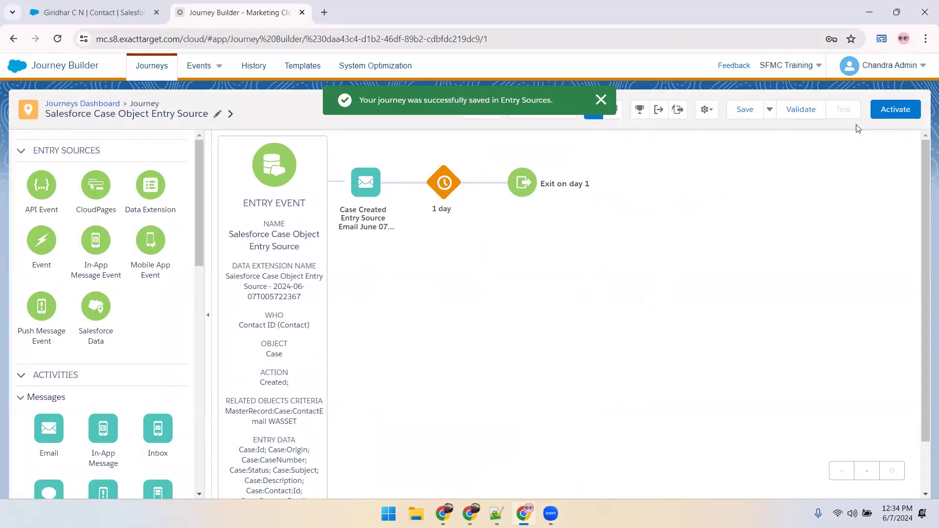
click(800, 109)
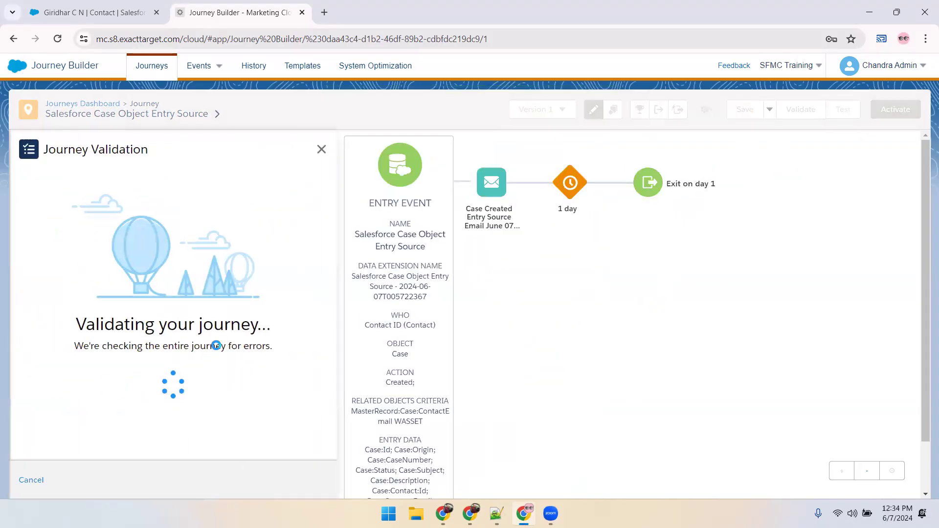
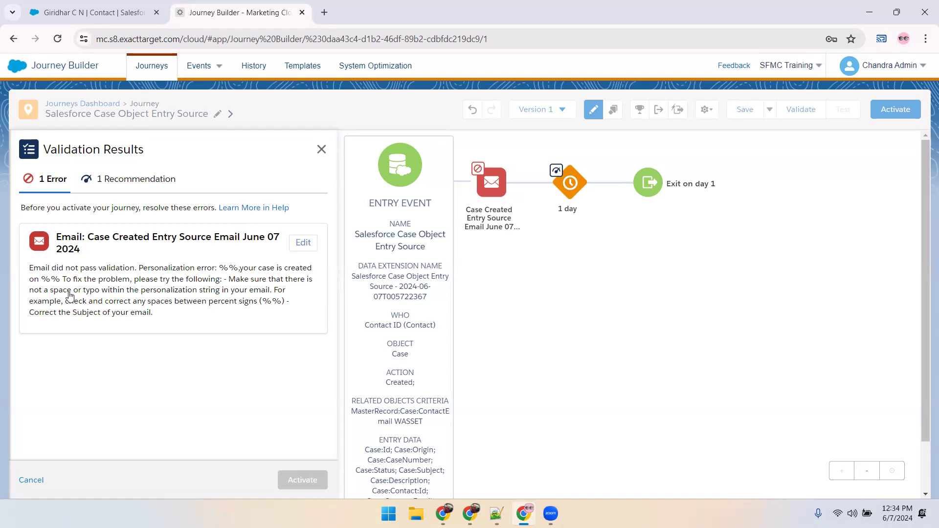
Step: Close the validation results and, in the Notepad++ notes, change the Case Description field to %%Case:Description%%, selecting the whole h1 block
click(322, 150)
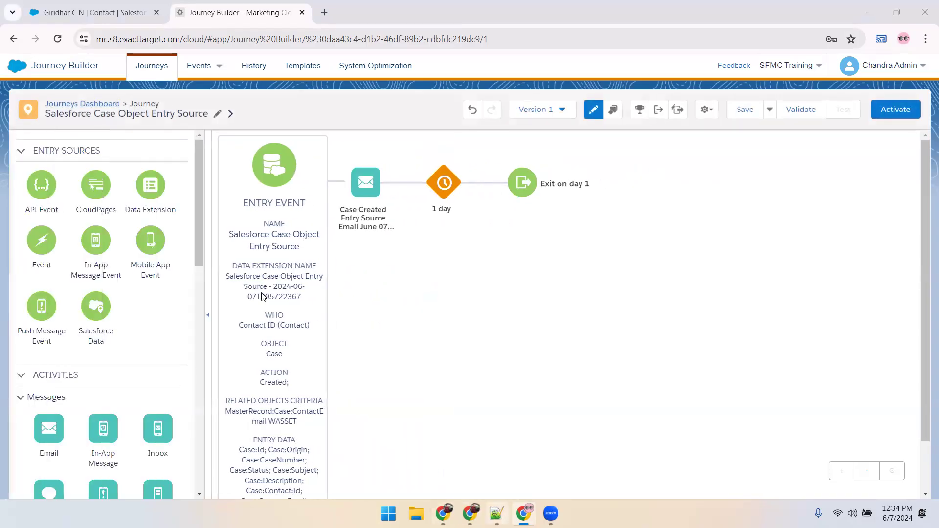
key(alt+Tab)
click(177, 321)
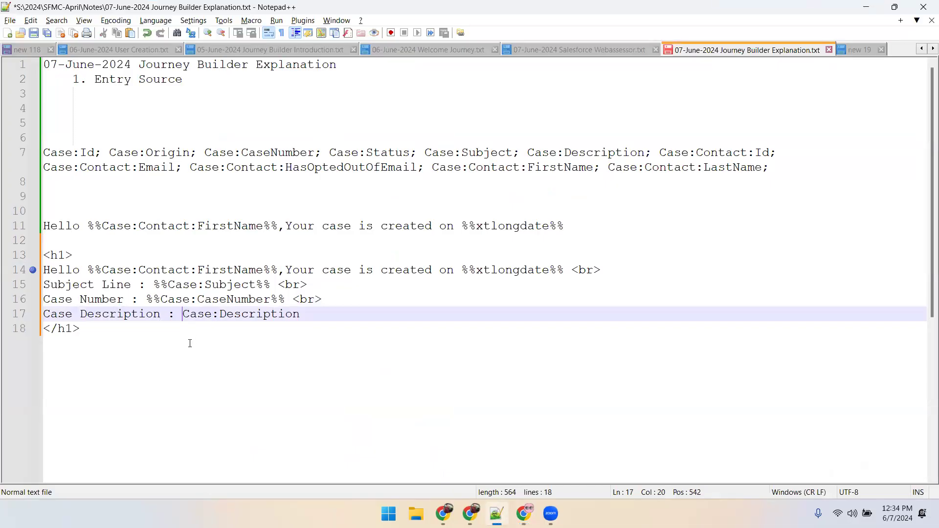
text(%%)
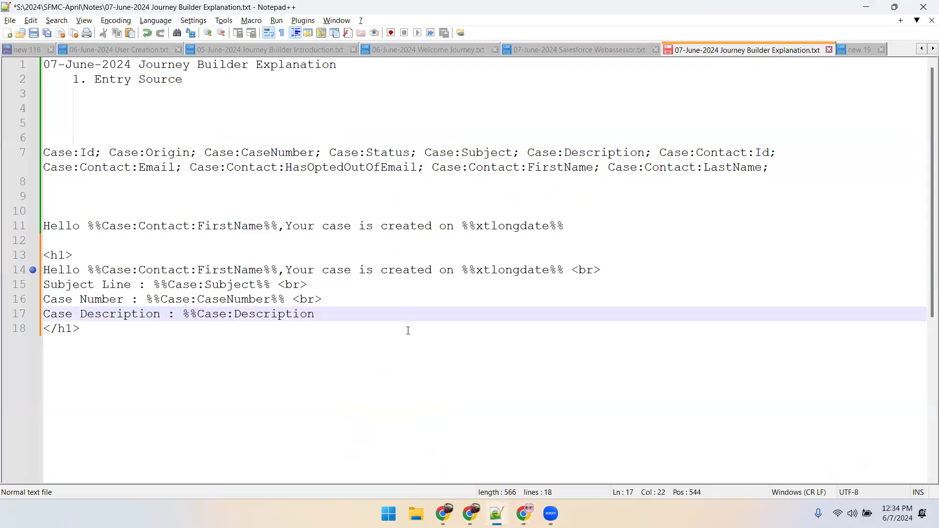
text(%%)
drag(99, 331, 35, 262)
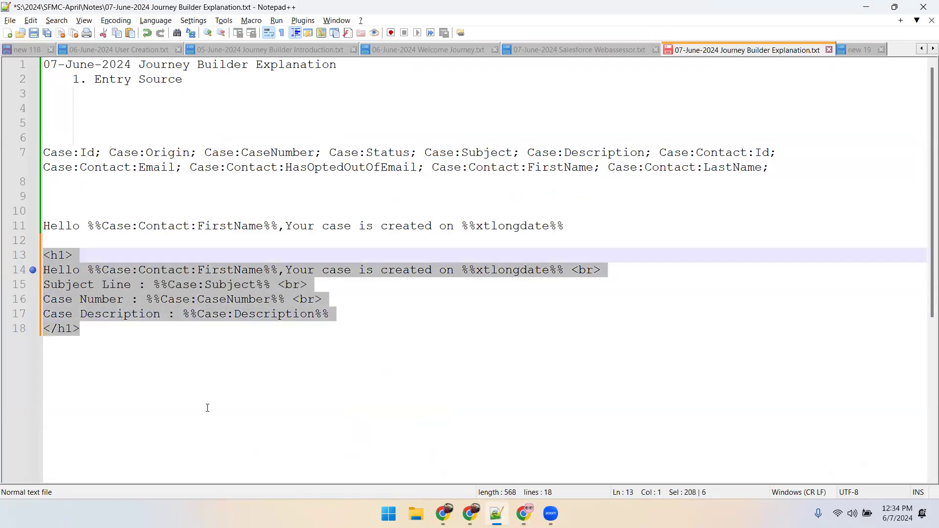
Step: Back in Journey Builder, replace the configured email activity with a blank Email activity before the 1 day wait and save the journey
key(alt+Tab)
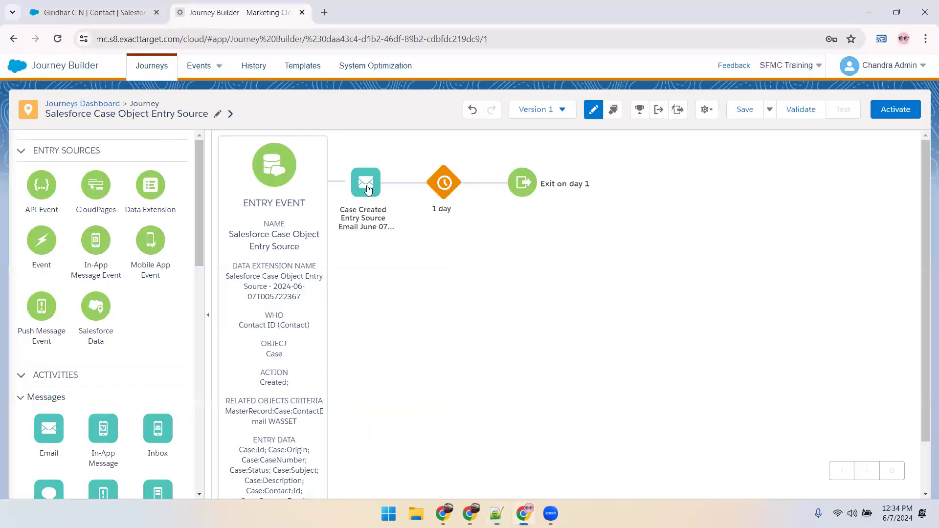
mouse_move(381, 173)
click(382, 166)
click(480, 198)
click(736, 117)
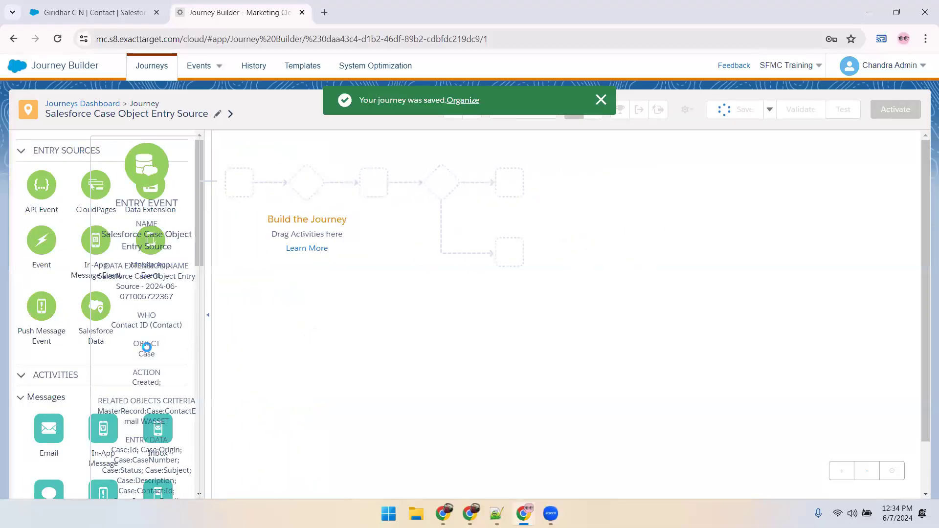
drag(45, 422, 337, 185)
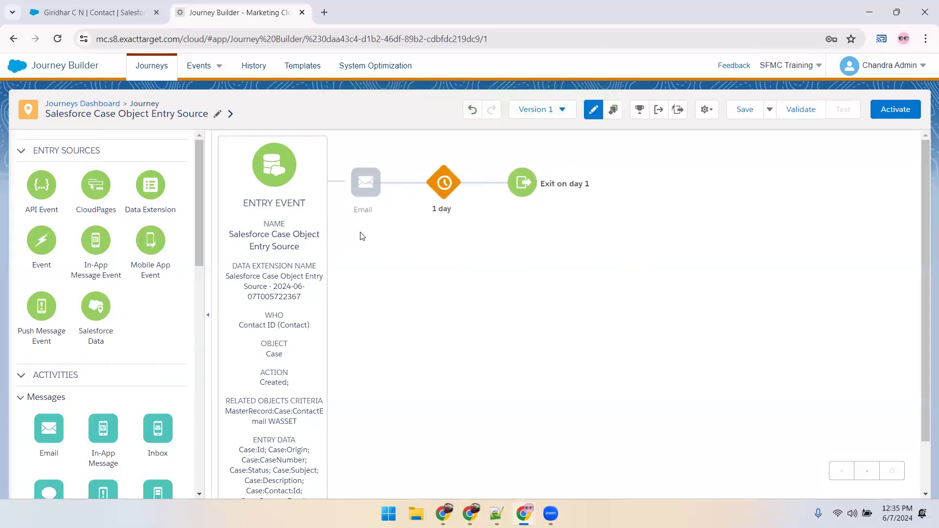
click(741, 111)
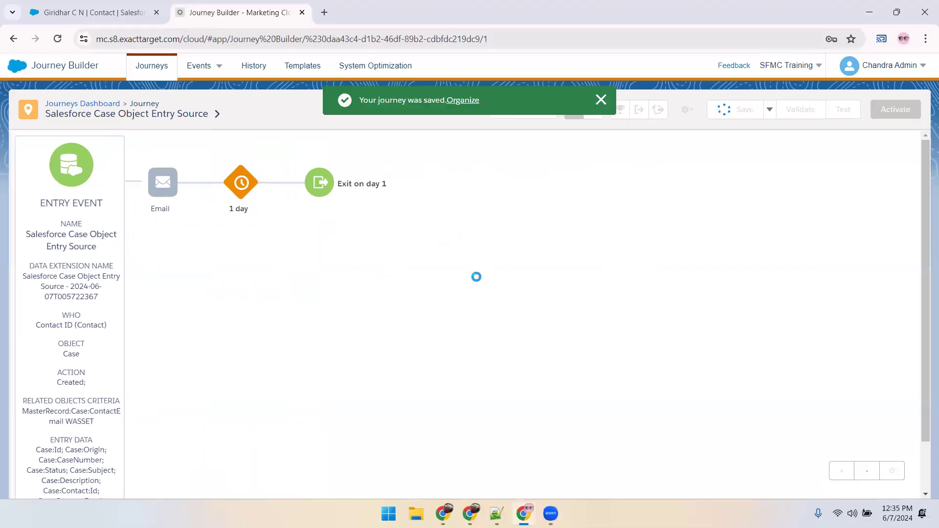
Step: In Content Builder, open "Case Created Entry Source Email June 07 2024" from the Case Created folder and edit its text block
click(6, 69)
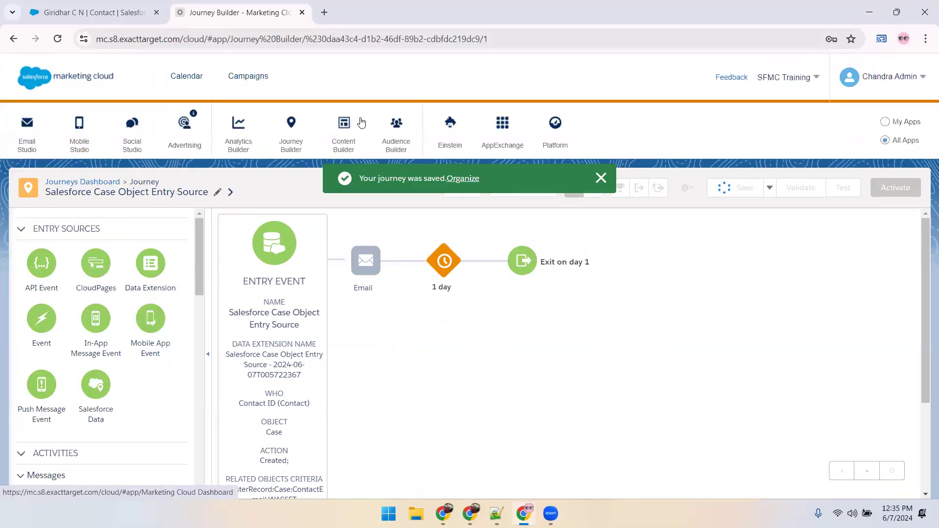
mouse_move(347, 128)
click(342, 188)
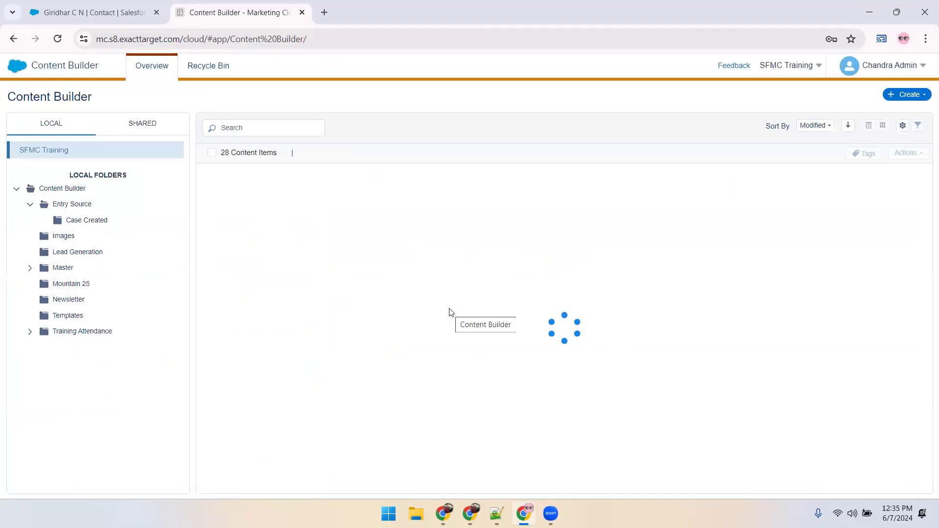
click(84, 221)
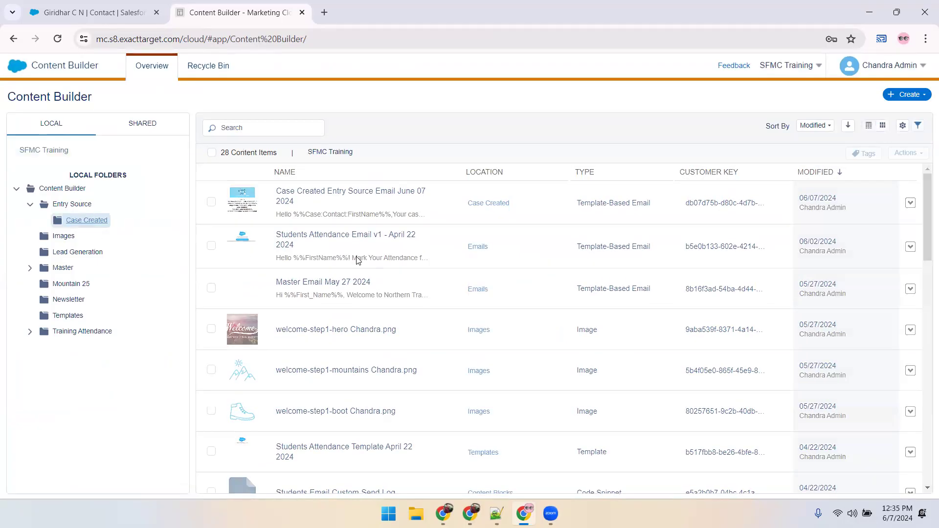
click(343, 203)
click(883, 104)
click(822, 126)
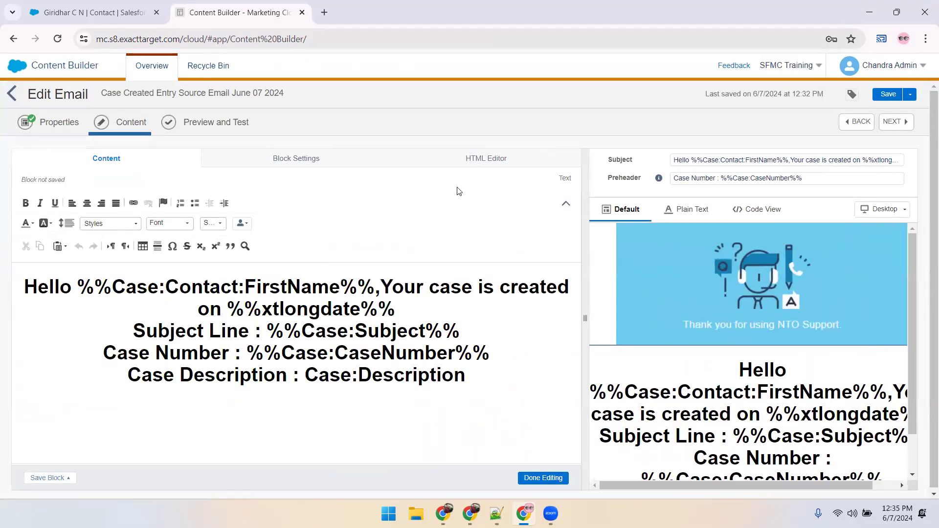
Step: Change the description field in the text block's HTML to %%Case:Description%%, then save and close the email
click(120, 259)
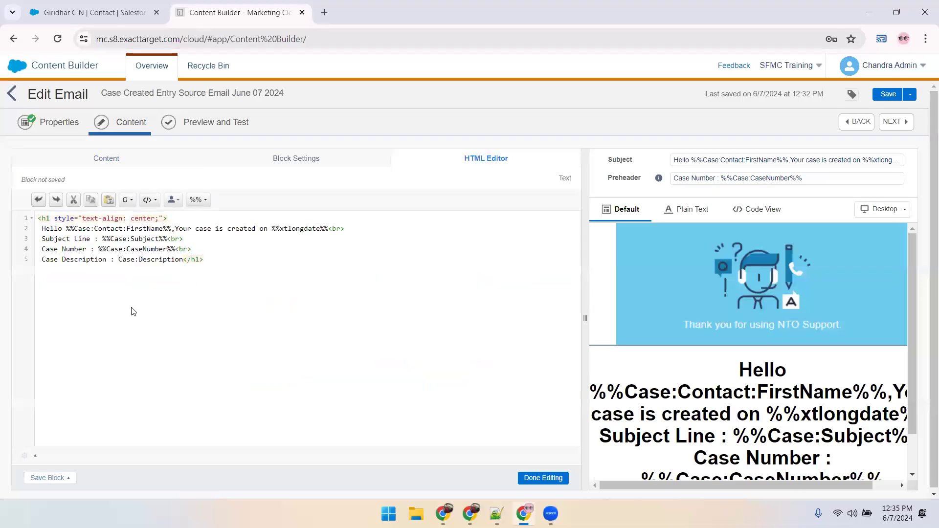
text(%%)
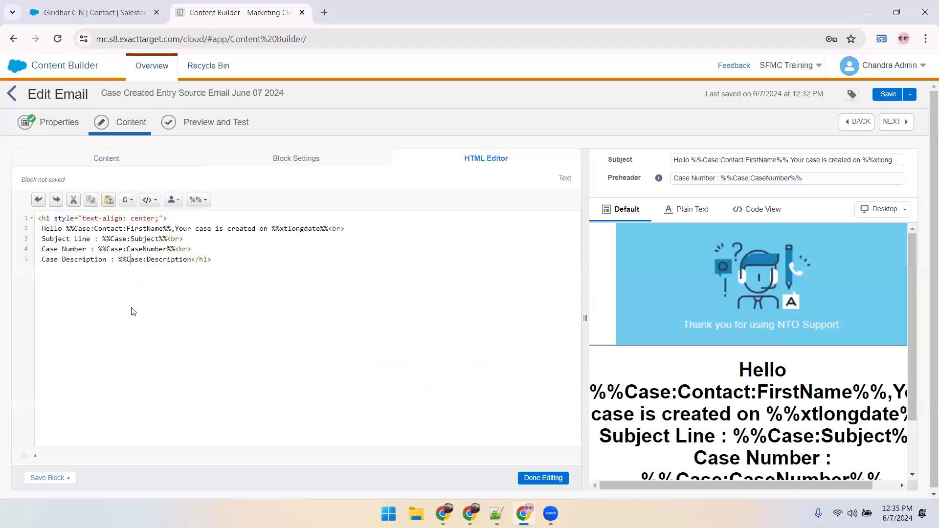
key(Right)
key(Right)
text(%%)
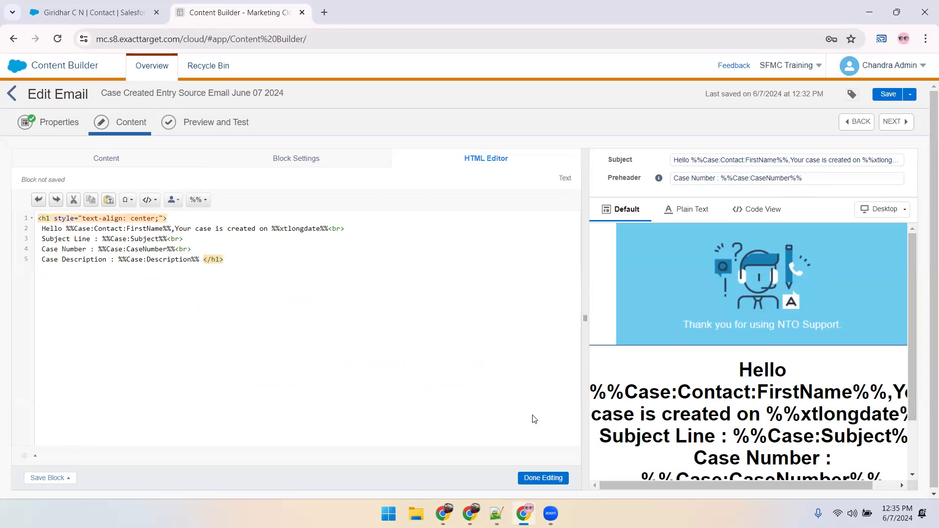
click(537, 479)
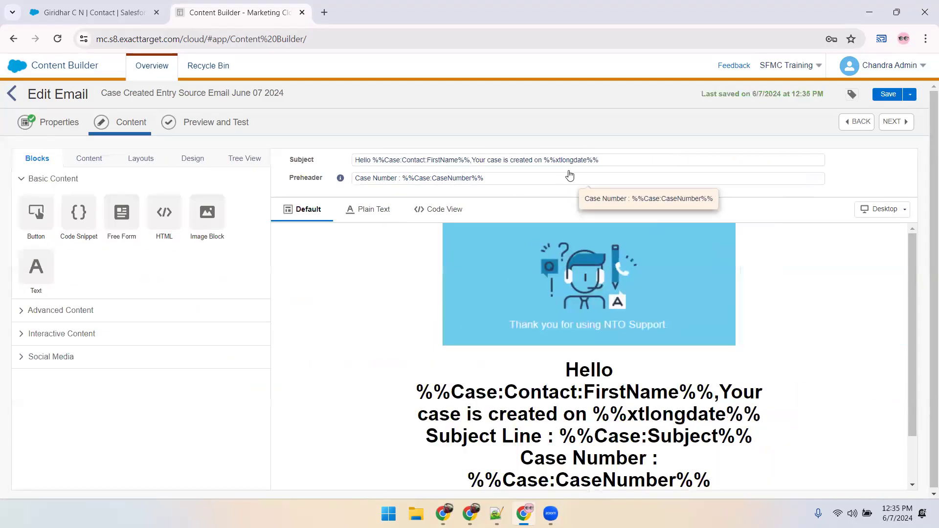
click(909, 94)
click(884, 112)
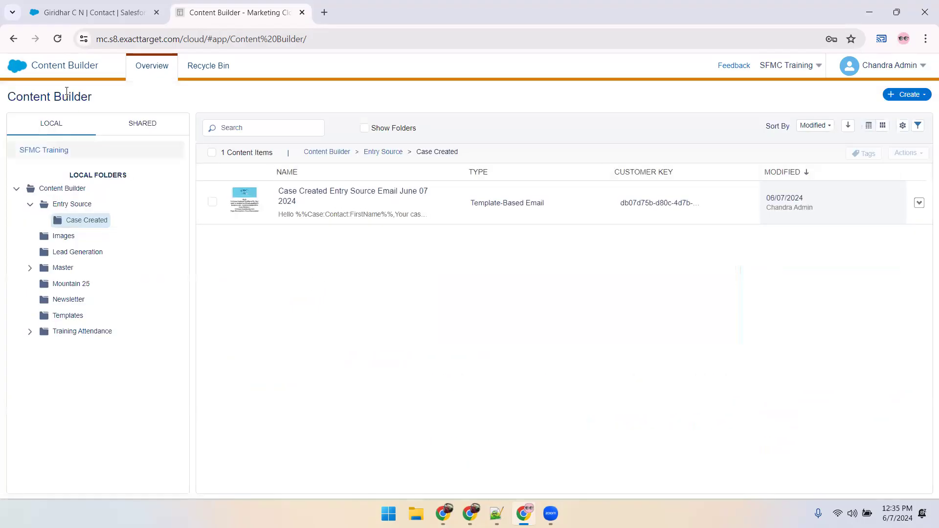
Step: Return to Journey Builder and reopen the Salesforce Case Object Entry Source journey
mouse_move(17, 65)
mouse_move(291, 166)
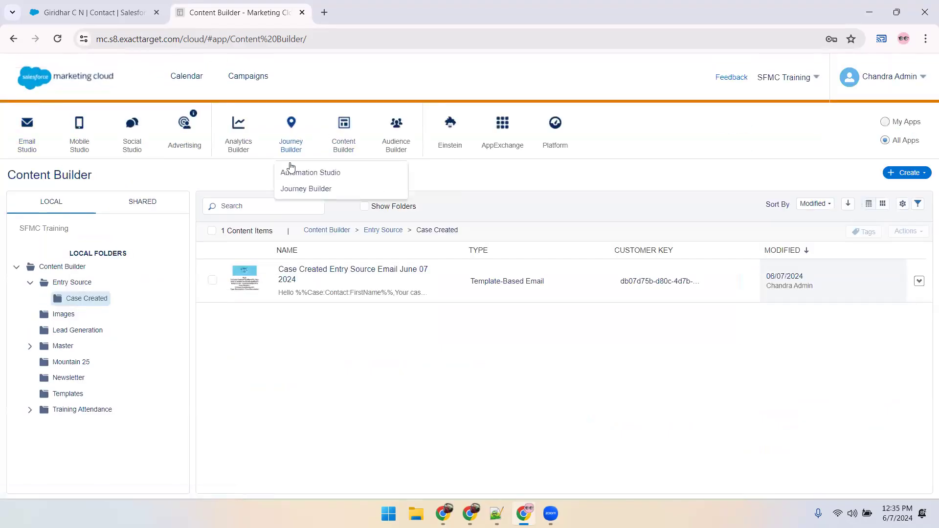
click(290, 189)
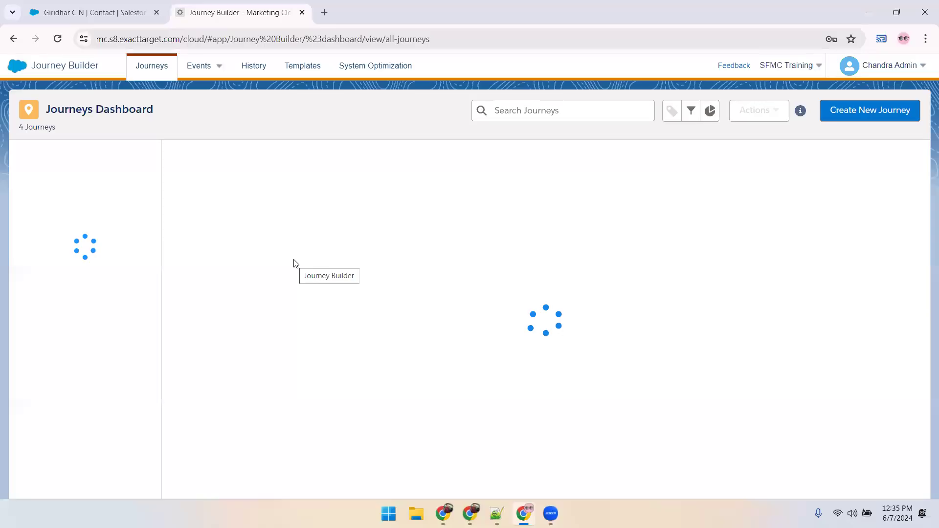
click(257, 266)
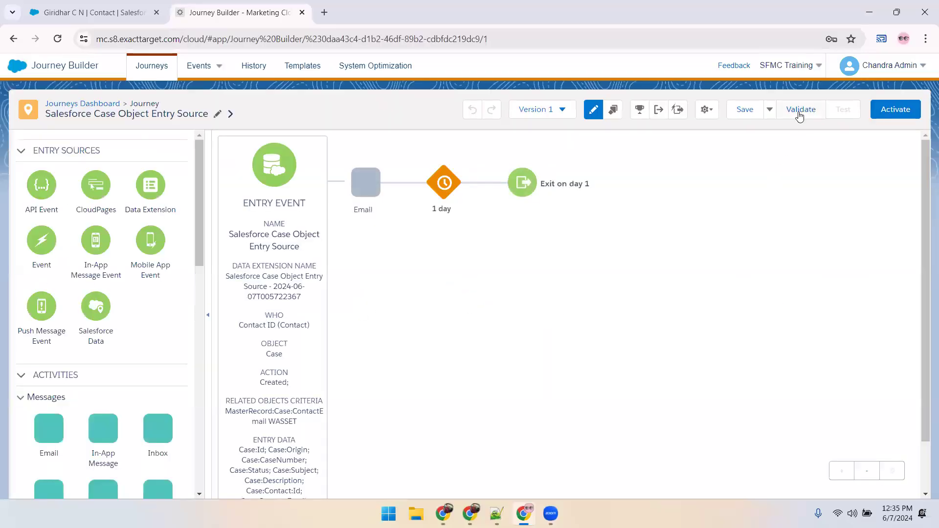
Step: Open the message selection for the journey's blank Email activity
click(370, 184)
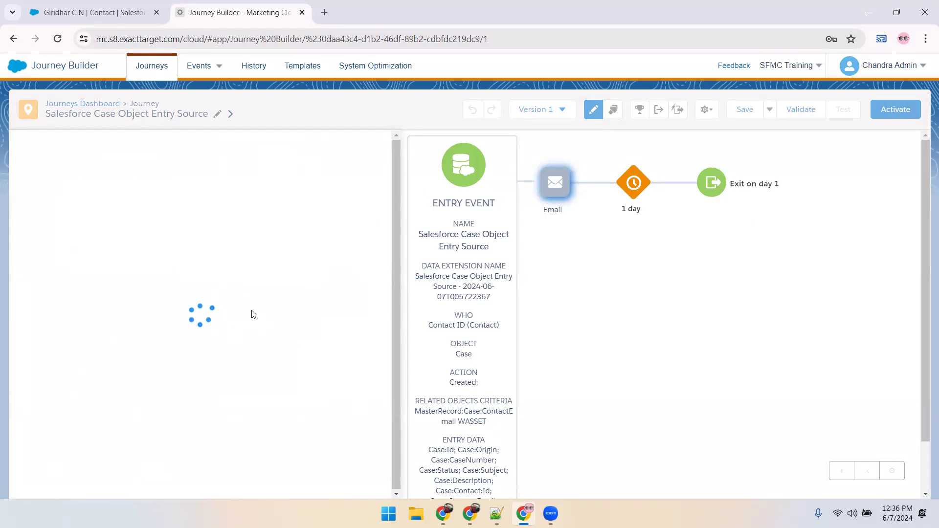
click(208, 381)
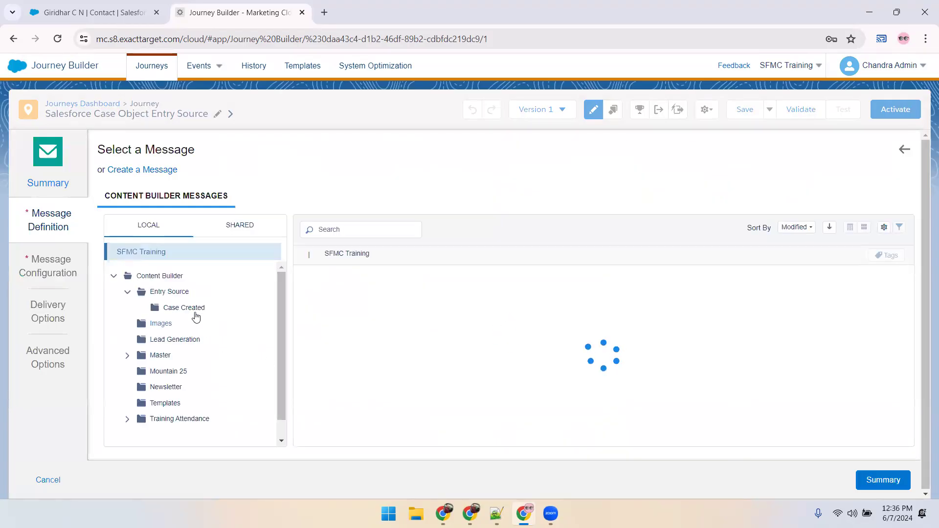
Step: Select the Case Created Entry Source Email June 07 2024 from the Case Created folder and bring up its message configuration
click(189, 308)
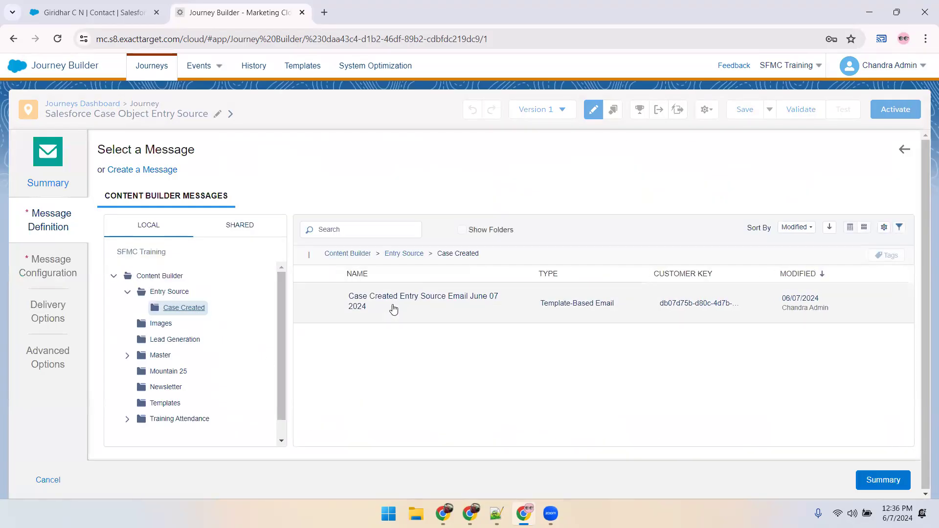
click(391, 308)
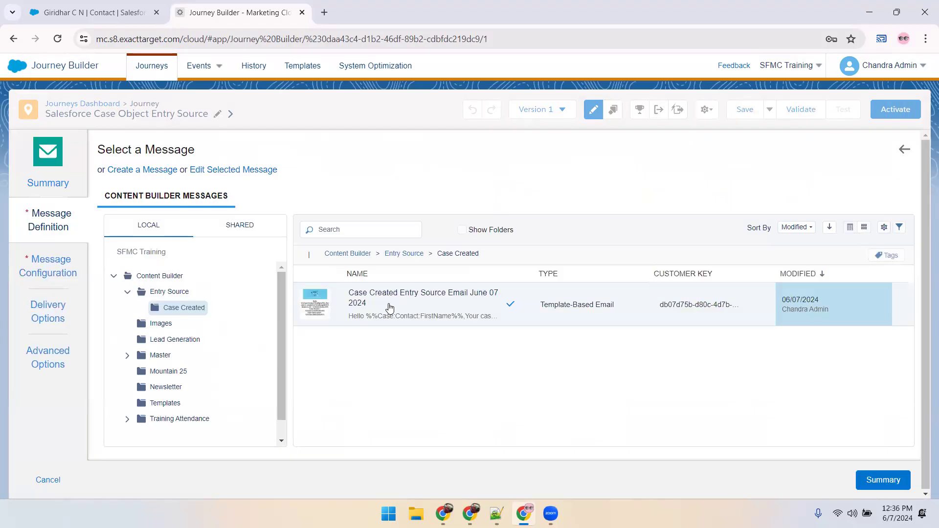
click(76, 271)
click(237, 227)
Step: Set the email activity's publication list to Cases in the delivery options and finish the activity
click(71, 316)
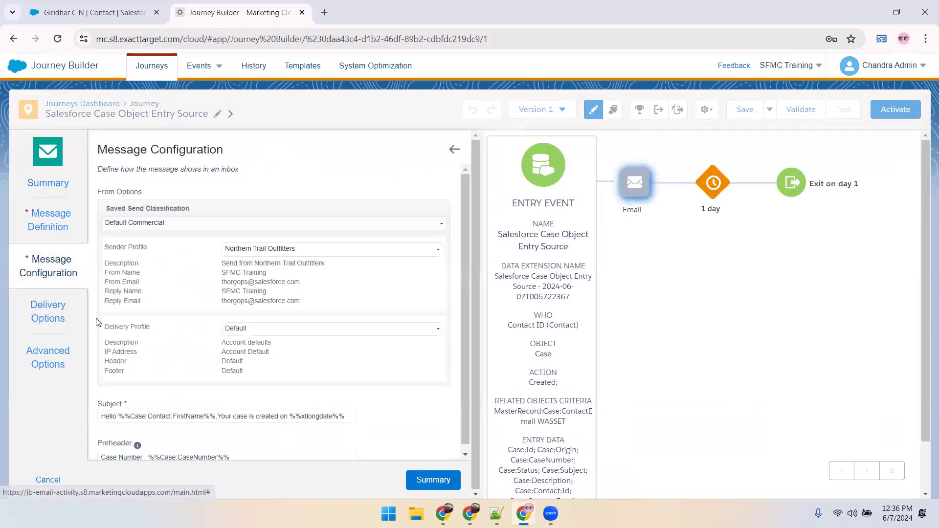
click(385, 228)
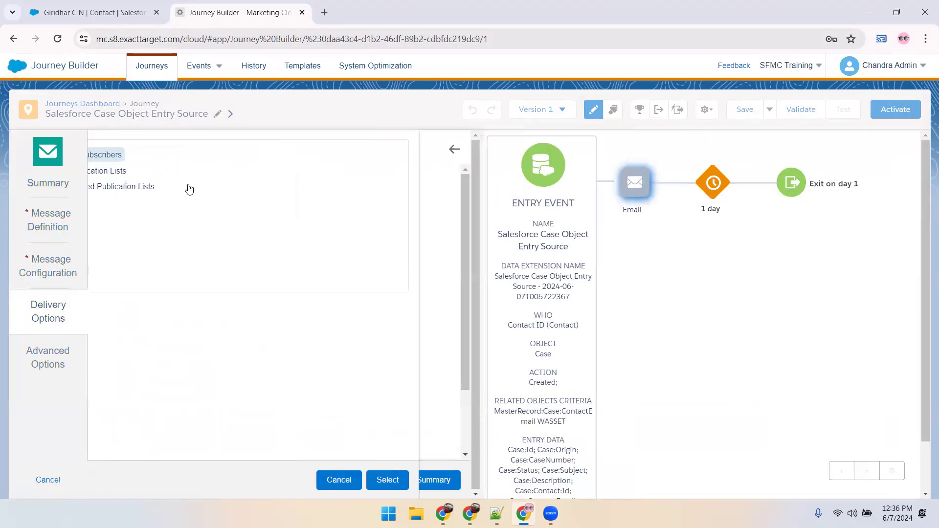
click(148, 172)
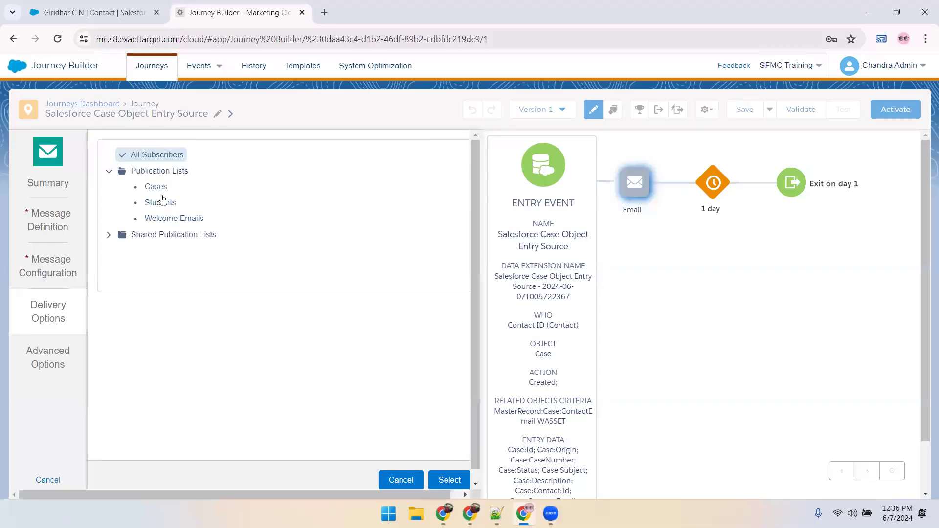
click(158, 187)
click(448, 480)
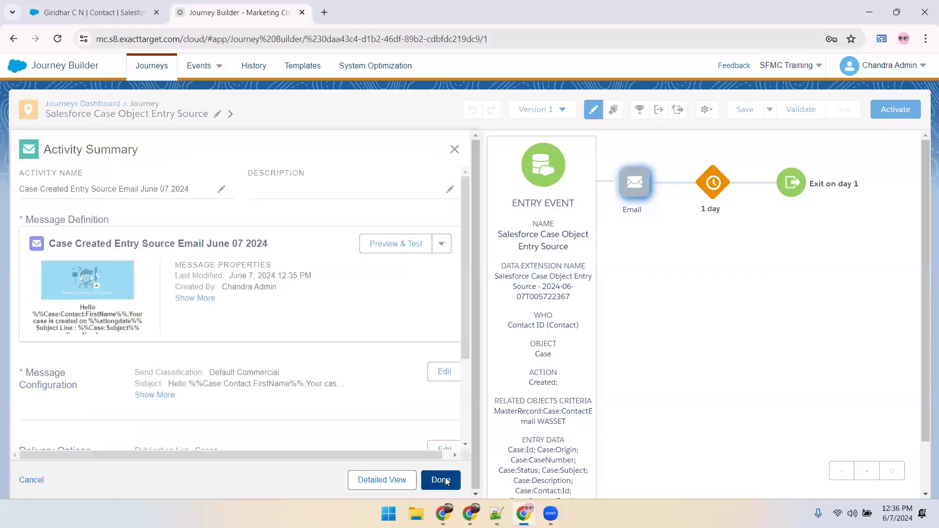
click(443, 480)
Step: Save the journey and keep it organized in the Entry Sources folder
click(738, 109)
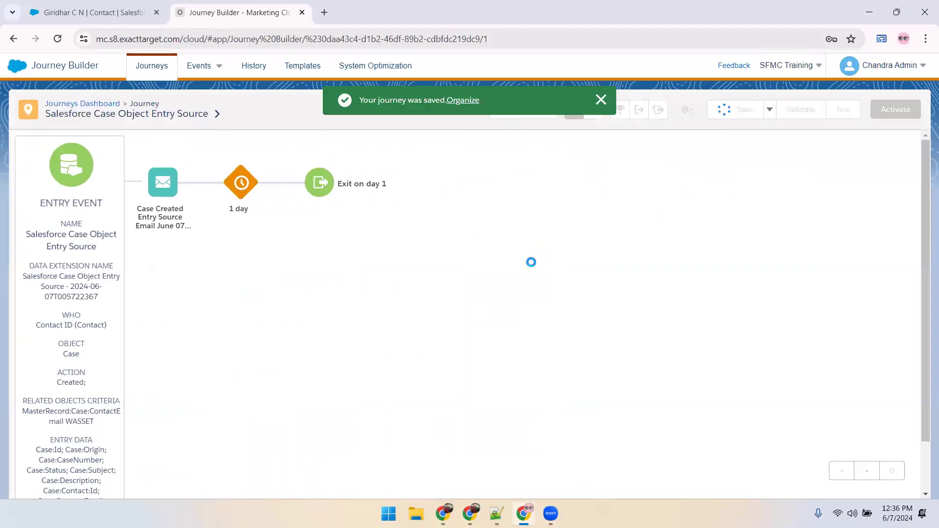
click(468, 104)
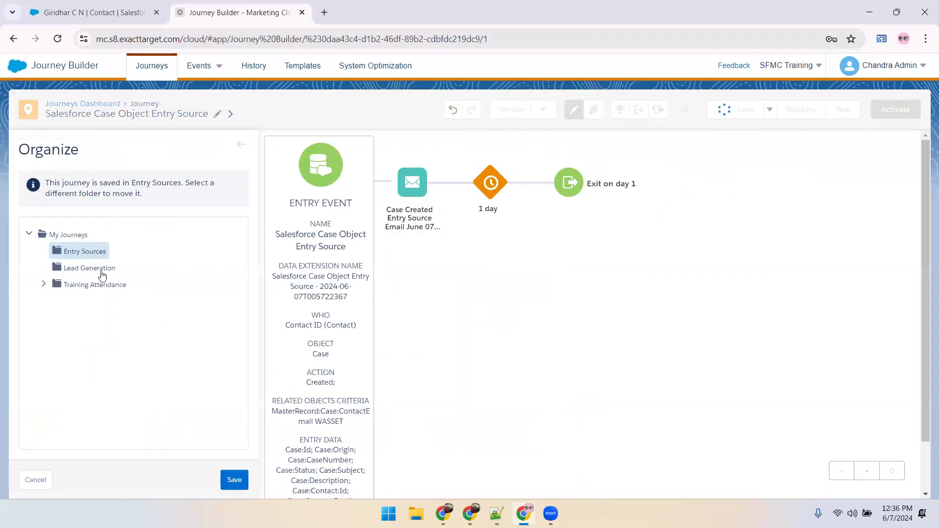
click(223, 475)
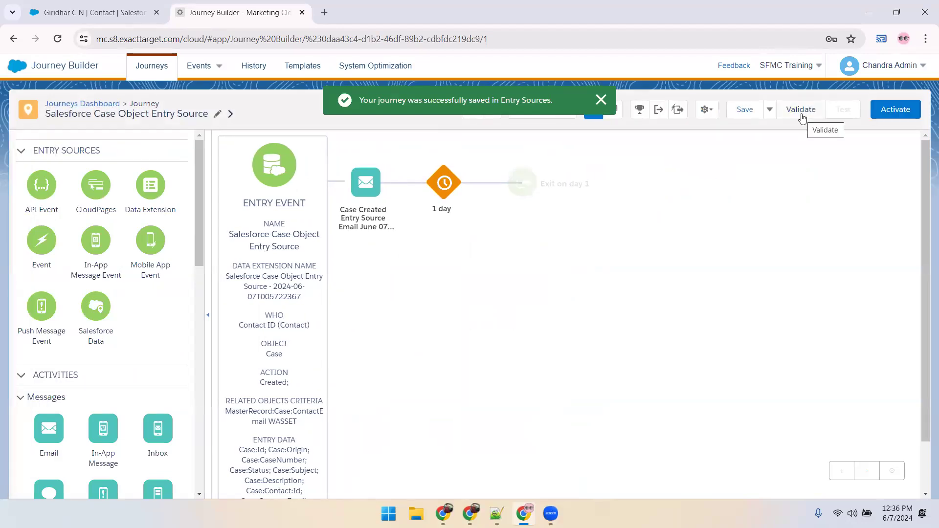
Step: Validate the journey and open the flagged email activity for editing
click(801, 111)
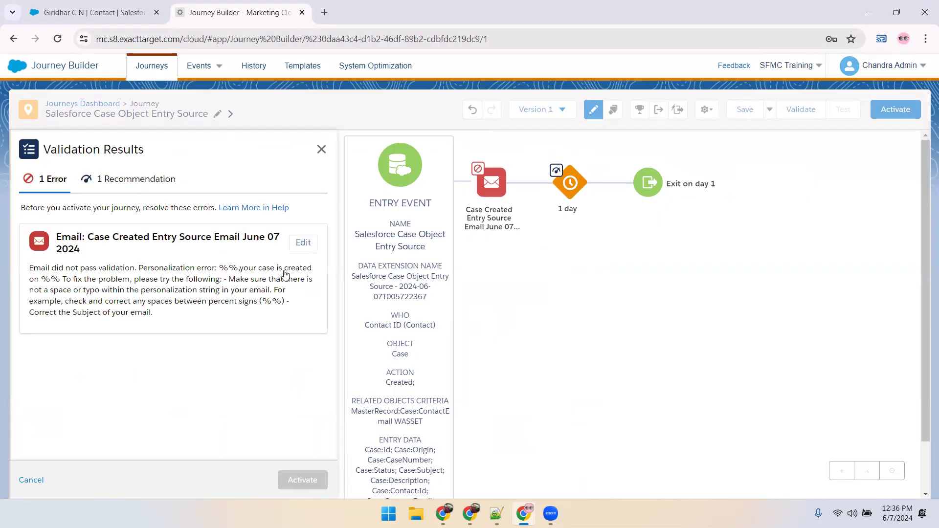
scroll(285, 272, down, 1)
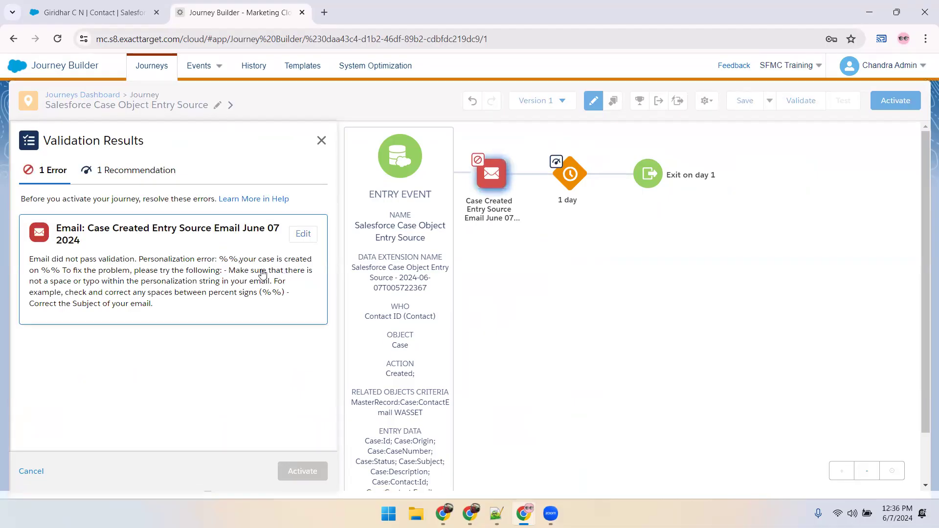
click(299, 303)
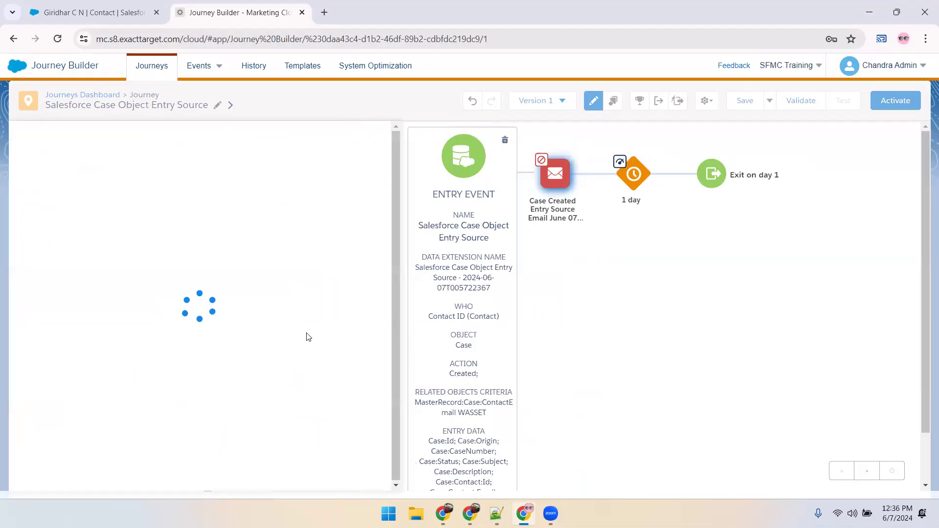
scroll(306, 337, up, 1)
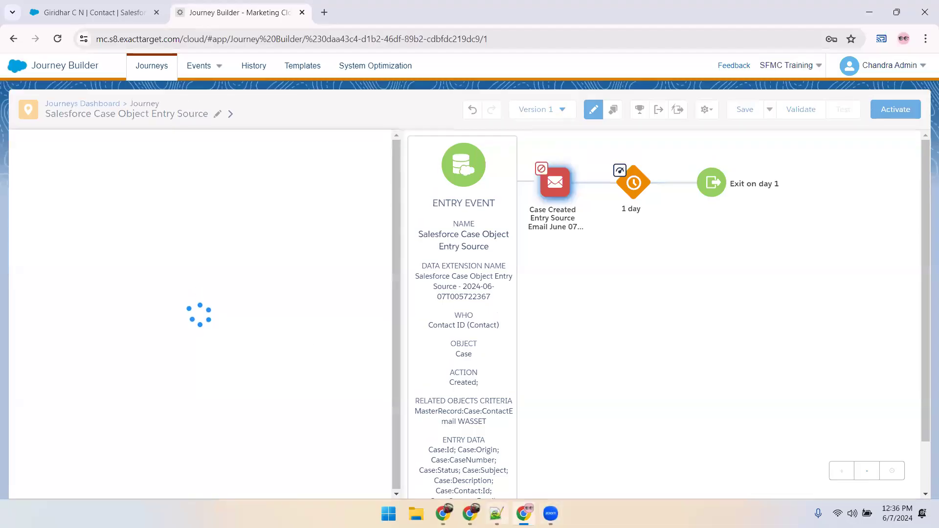
Step: Check the %%xtlongdate%% personalization string on line 14 of the Notepad++ notes, then return to the browser
key(alt+Tab)
click(188, 272)
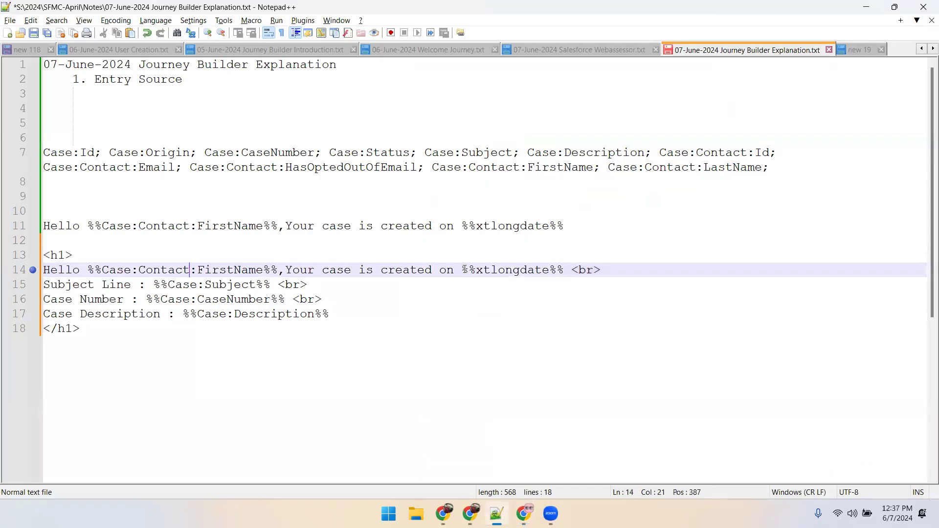
drag(461, 270, 569, 269)
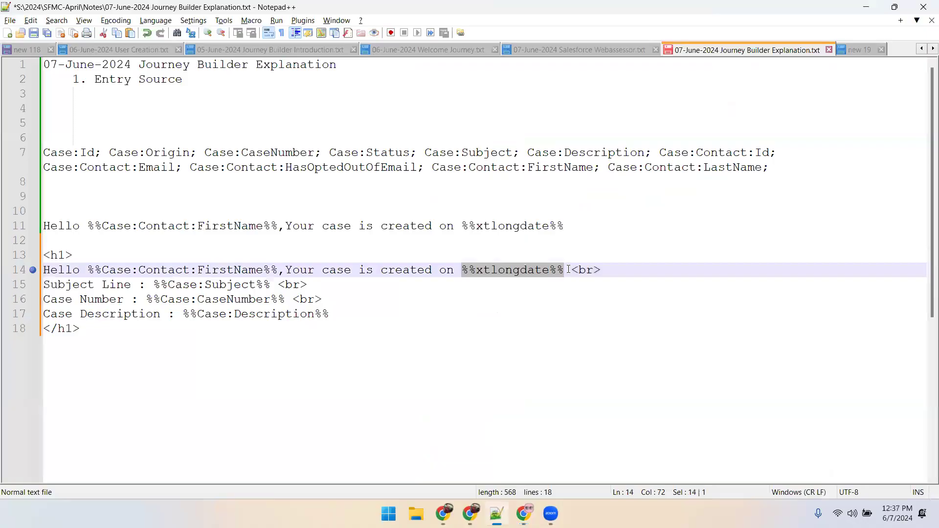
key(alt+Tab)
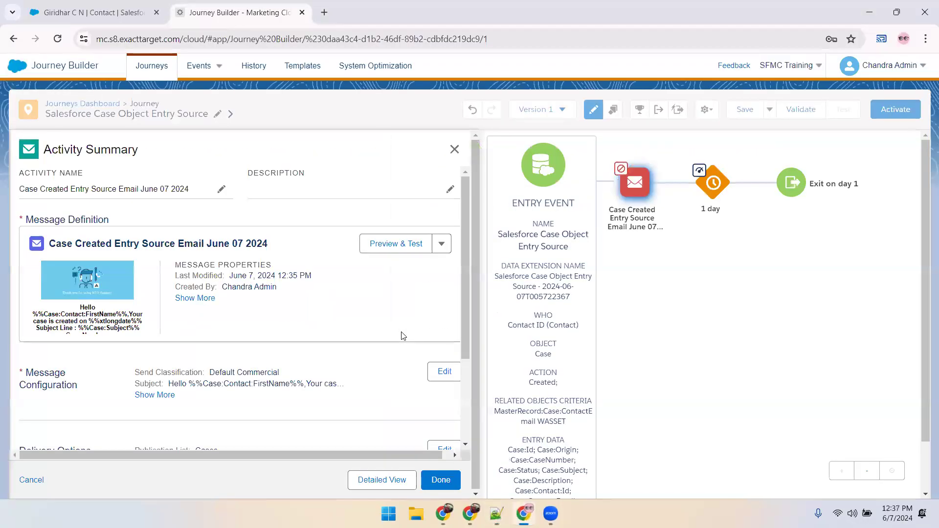
Step: Search the web for "personalization in email studio" and look up xtlongdate in the Salesforce Help article on personalization strings
key(ctrl+t)
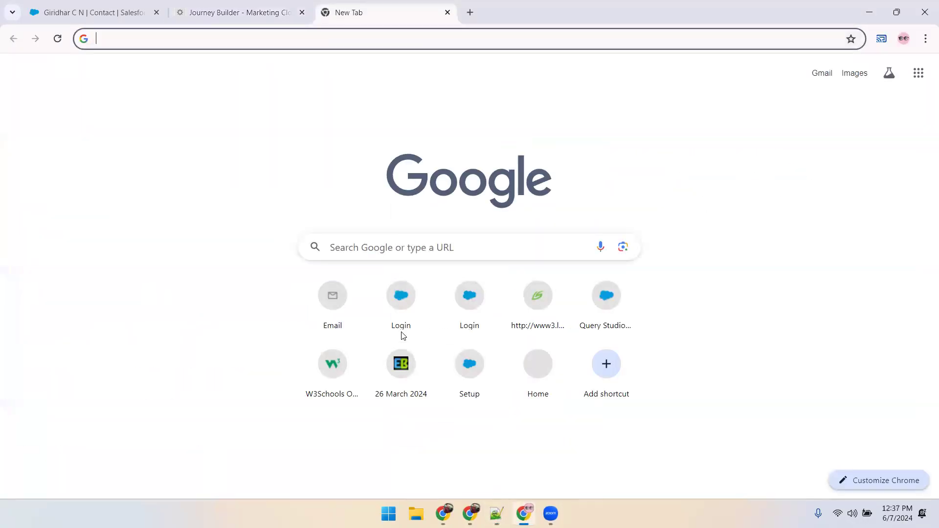
text(p)
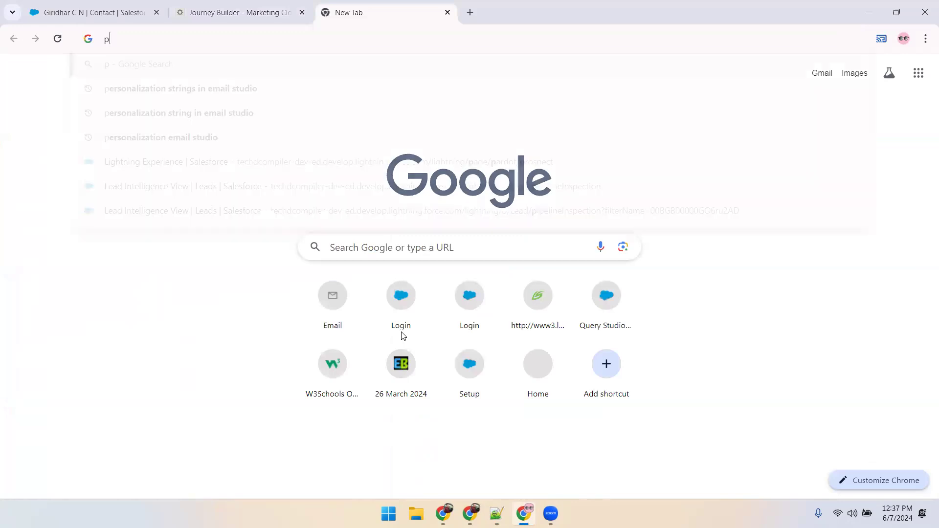
text(ersonaliza)
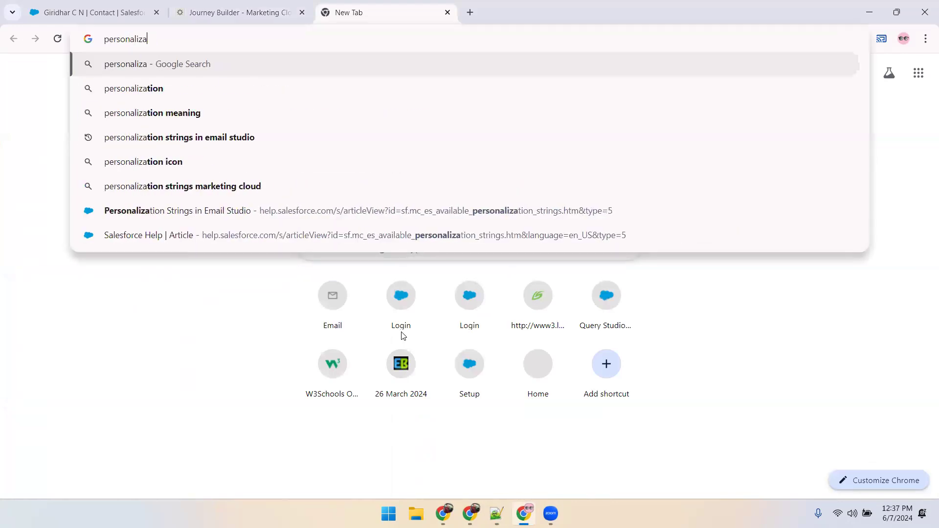
text(tion in email studio)
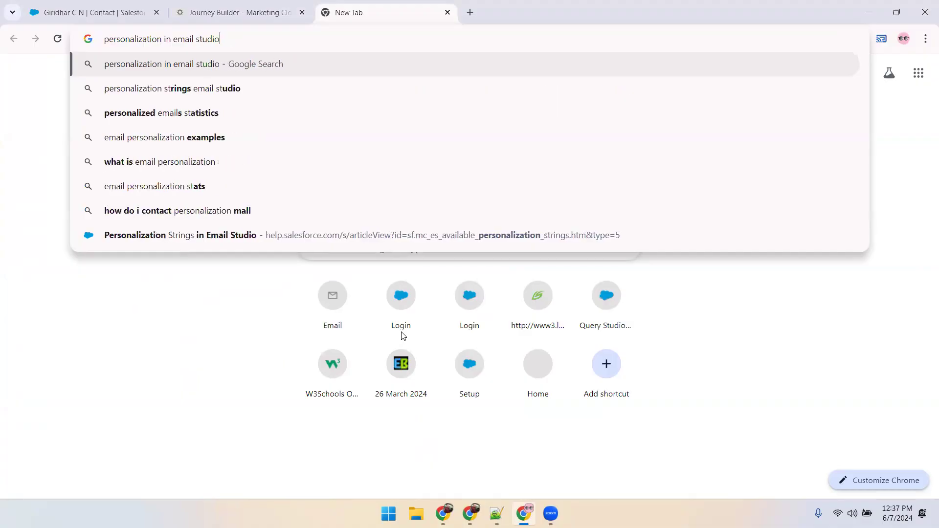
key(Return)
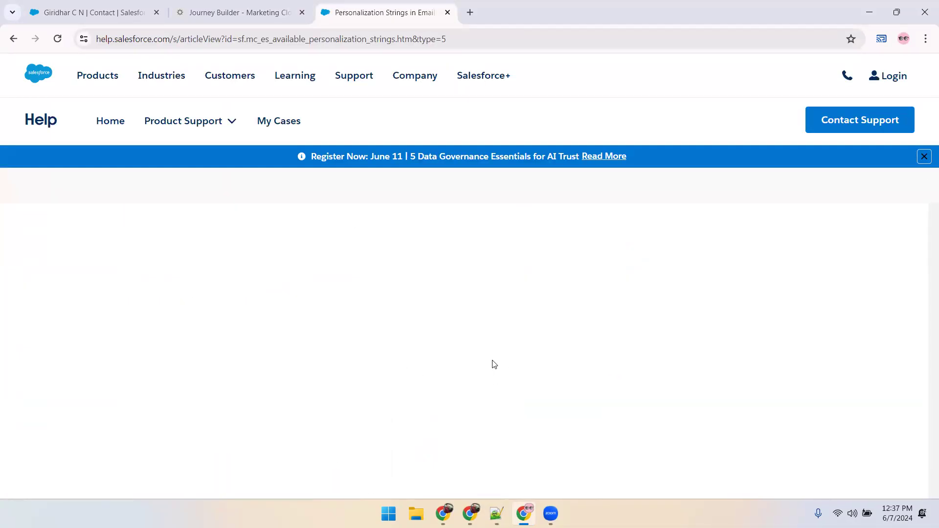
scroll(484, 367, down, 2)
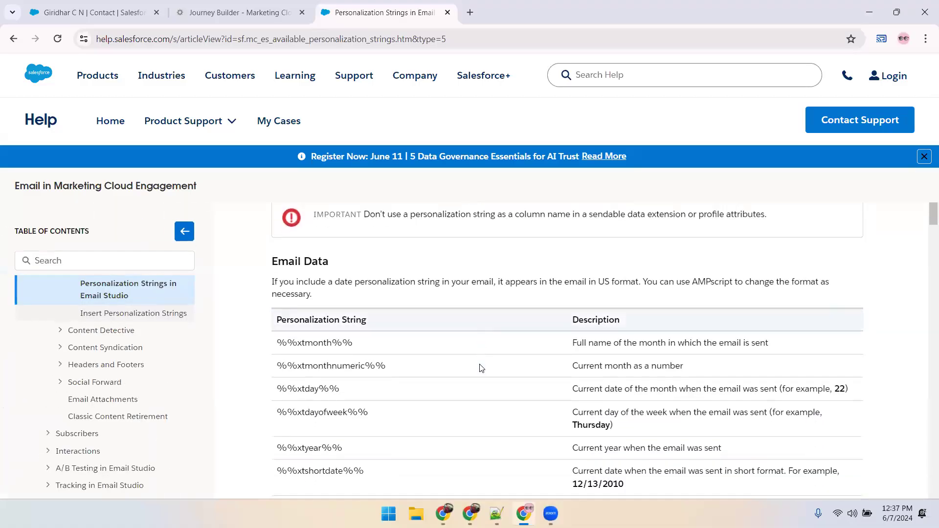
scroll(482, 369, down, 1)
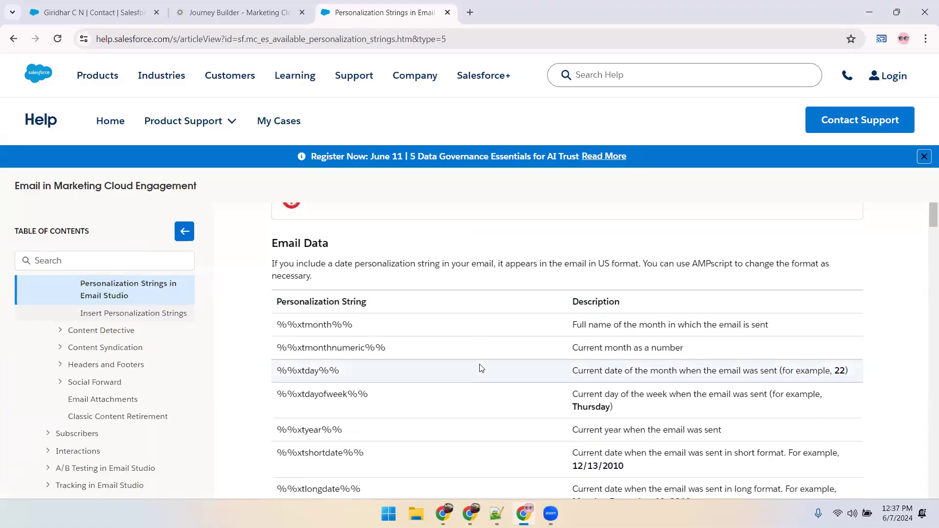
scroll(391, 369, down, 3)
double_click(323, 370)
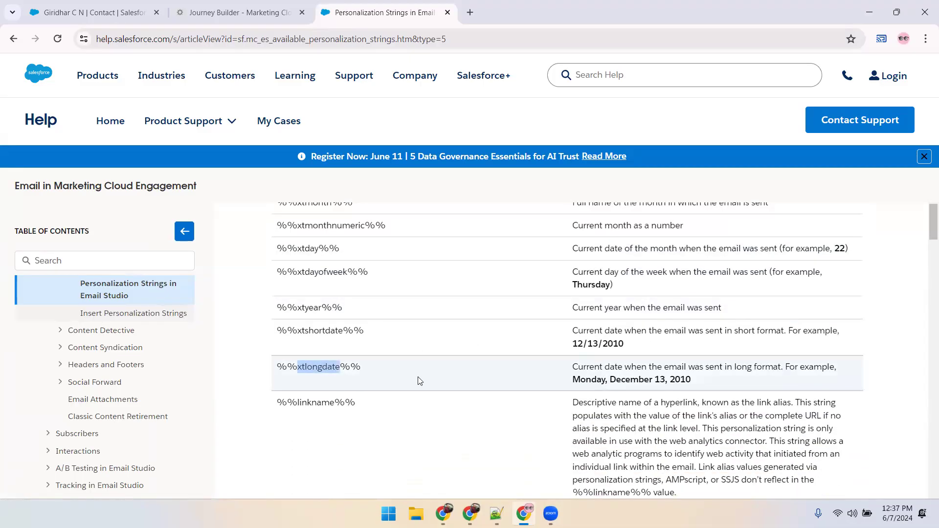
Step: In the Notepad++ notes, compare xtlongdate and add a space after the comma in the greeting on line 11
key(alt+Tab)
double_click(509, 270)
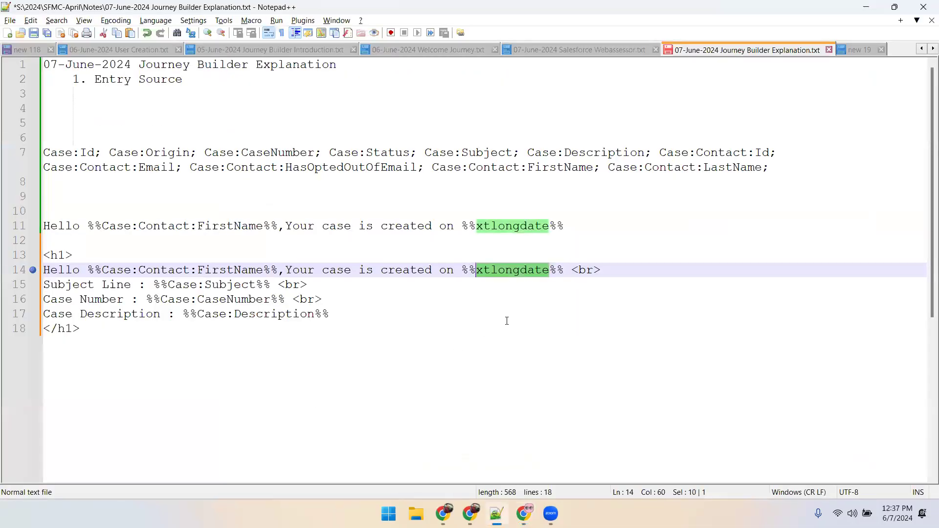
key(Right)
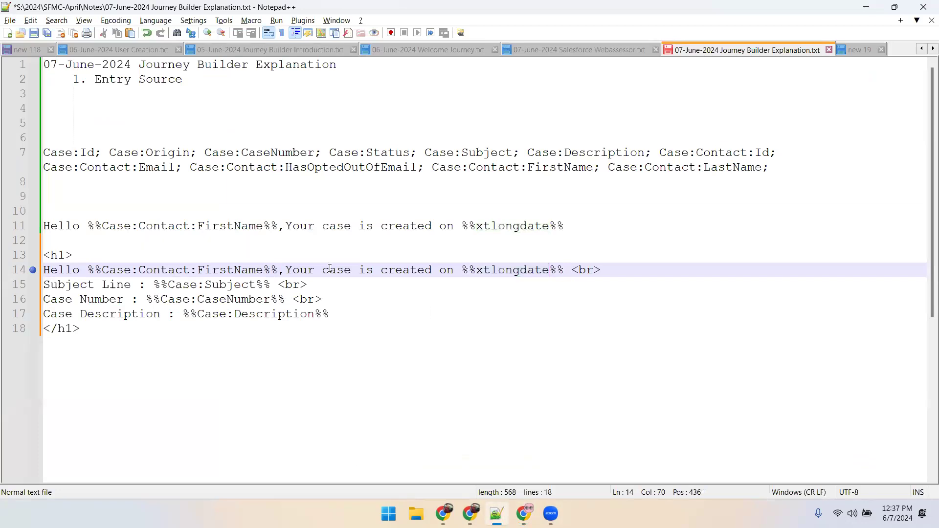
click(285, 227)
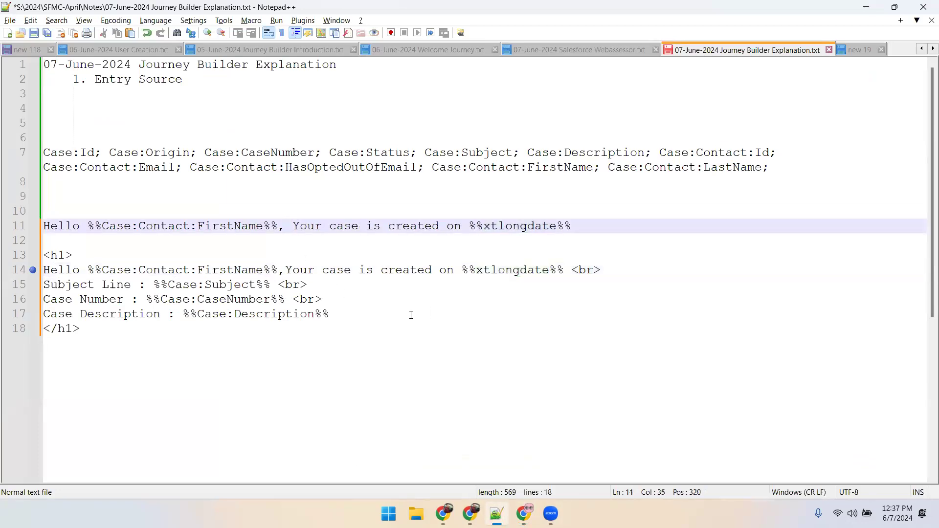
key(alt+Tab)
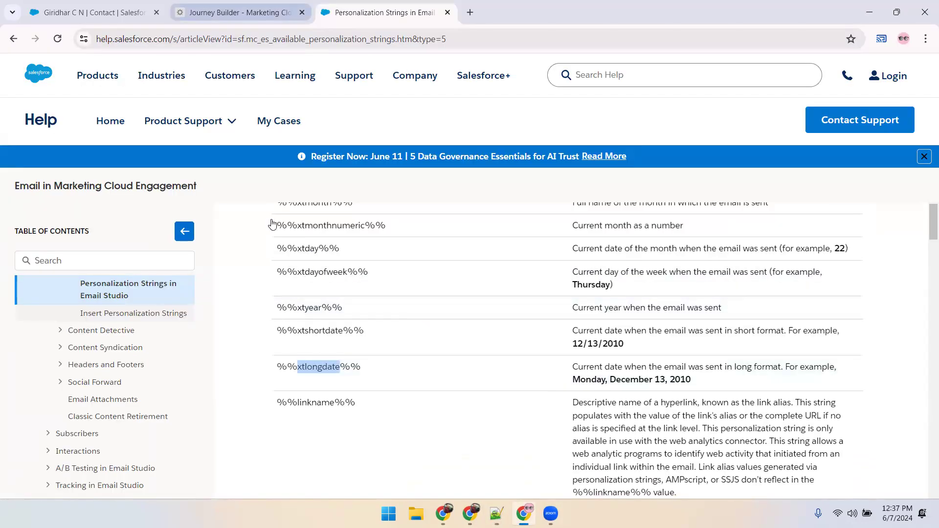
Step: Switch back to Journey Builder and open the activity's Case Created email for content editing
key(ctrl+shift+Tab)
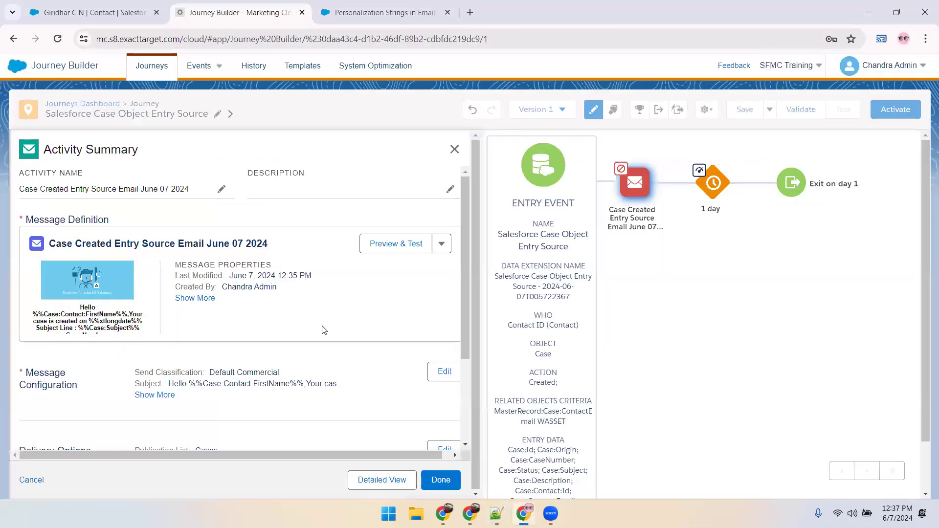
click(441, 244)
click(388, 289)
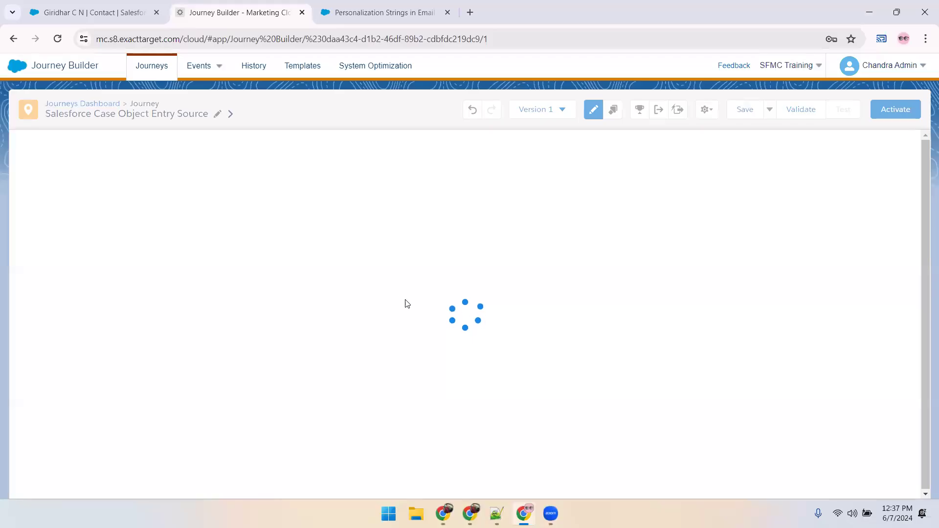
Step: In the Notepad++ notes, add a space after the comma in the HTML greeting on line 14
click(496, 514)
drag(469, 226, 576, 224)
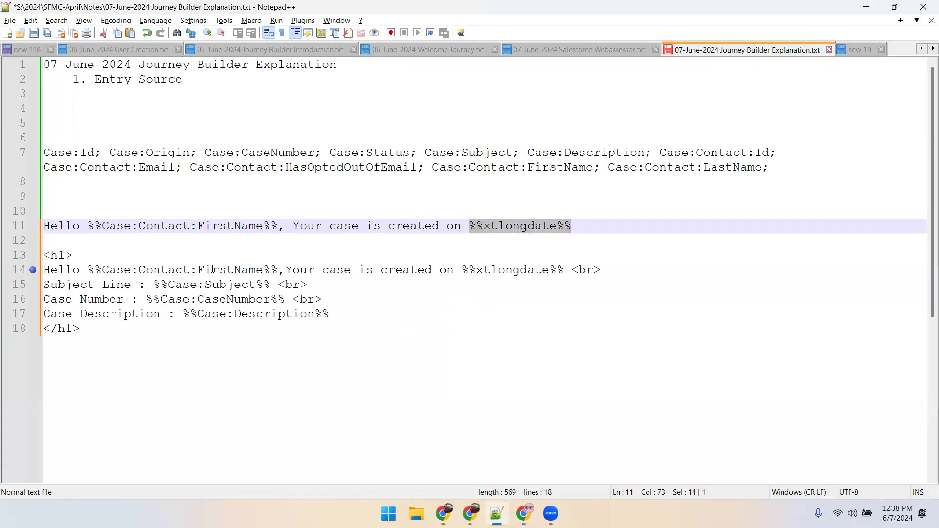
click(276, 270)
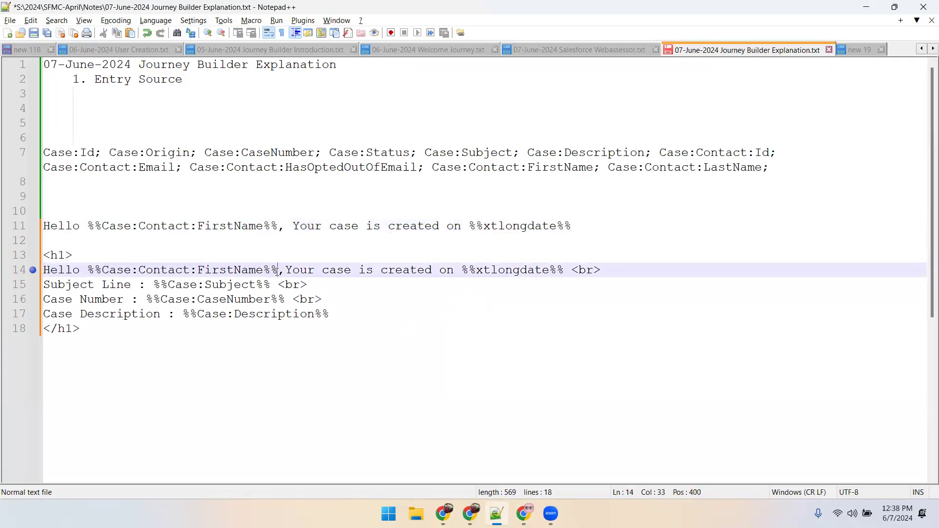
key(Right)
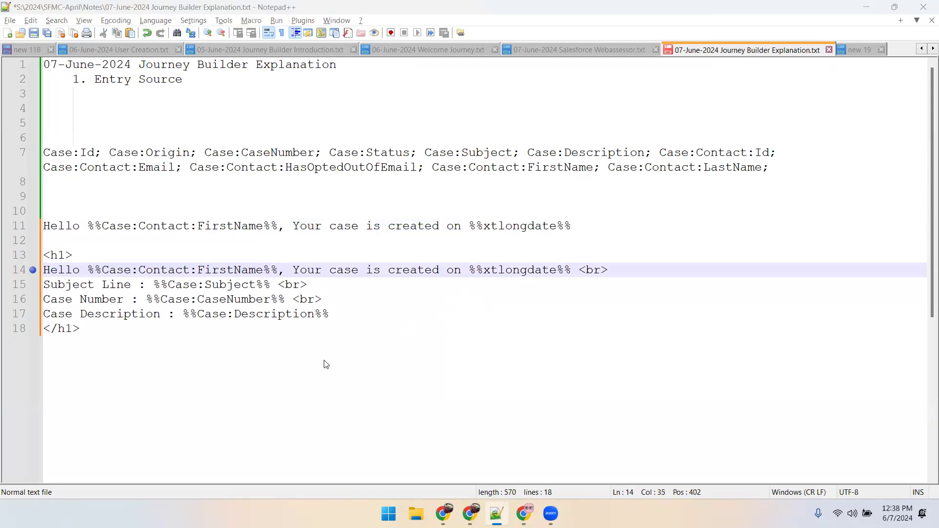
Step: Return to Journey Builder, save and exit the Case Created email, and revalidate the journey after completing the activity
key(alt+Tab)
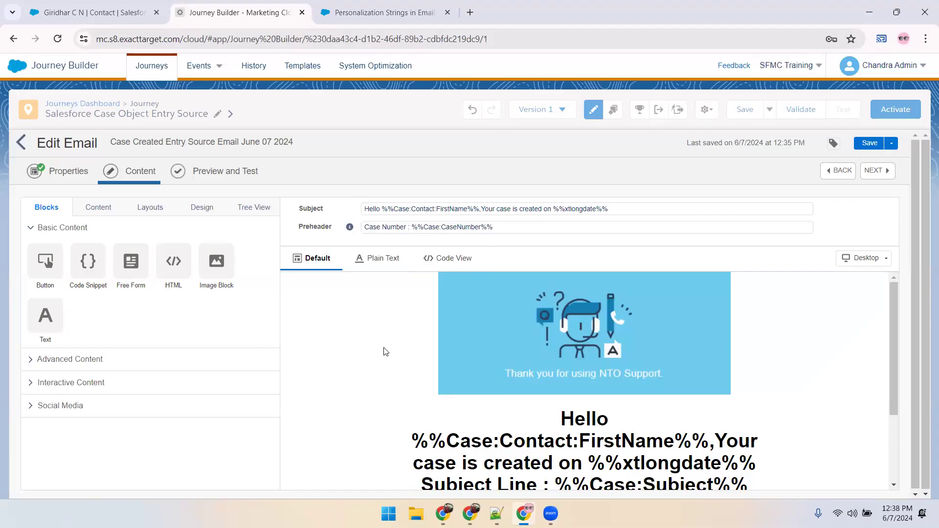
scroll(386, 352, down, 1)
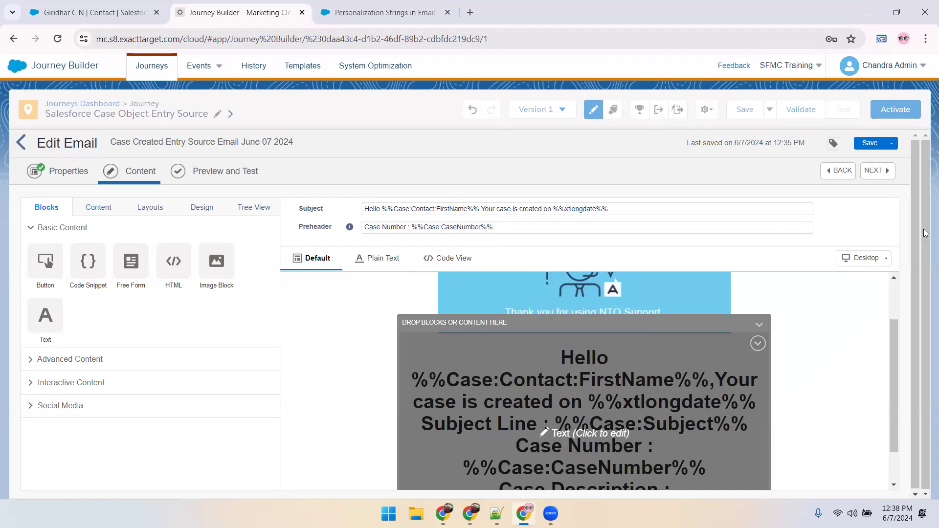
click(892, 144)
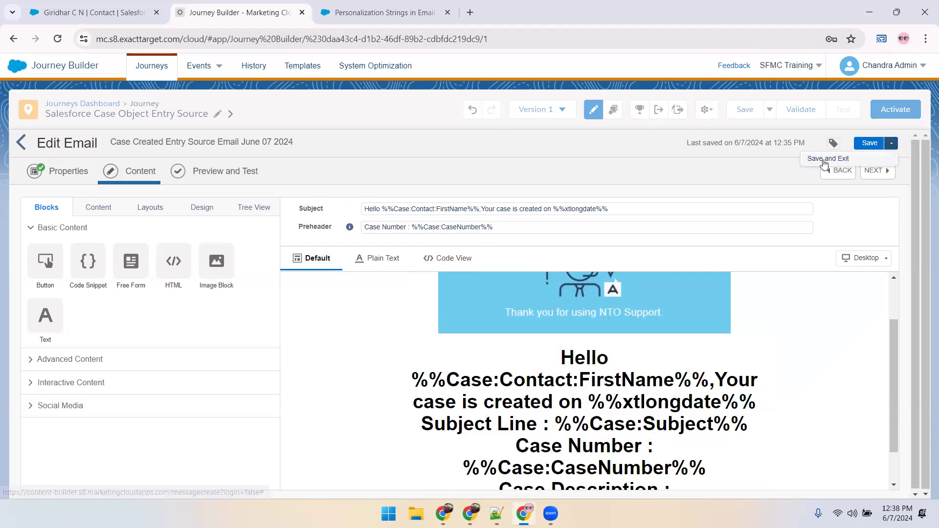
click(826, 159)
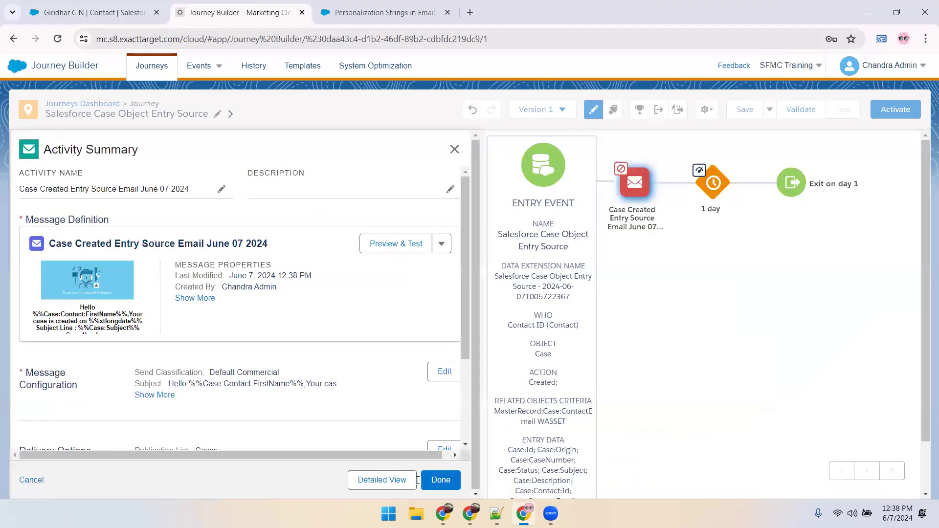
click(437, 482)
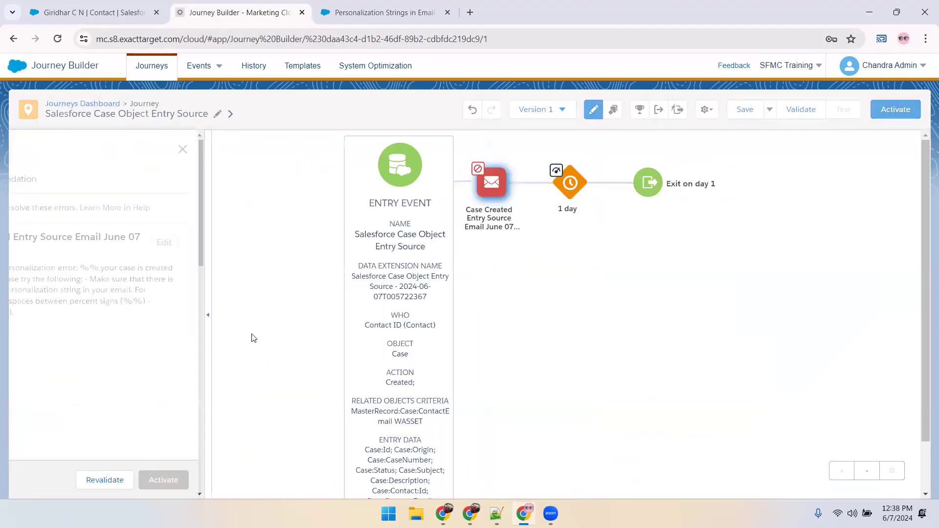
click(244, 480)
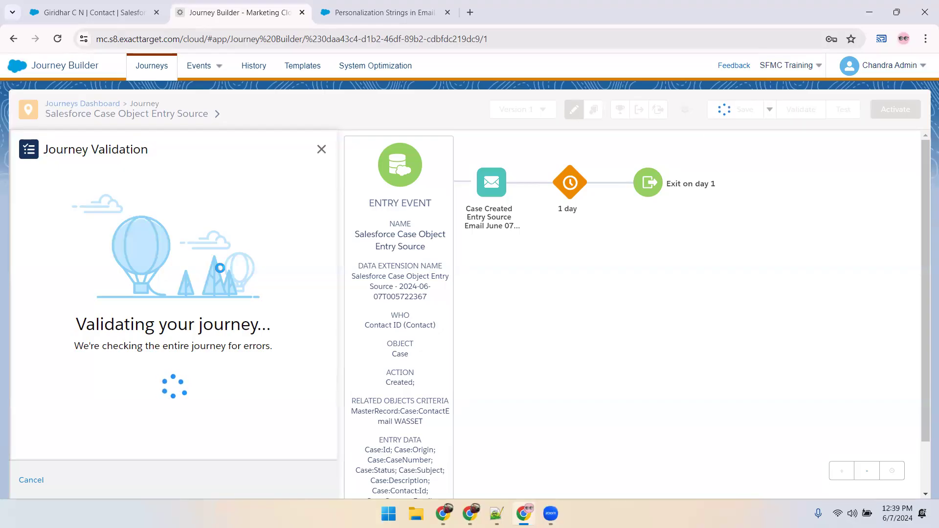
Step: Compare the xtlongdate and CaseNumber personalization strings in the Notepad++ notes with the journey's entry data
click(496, 514)
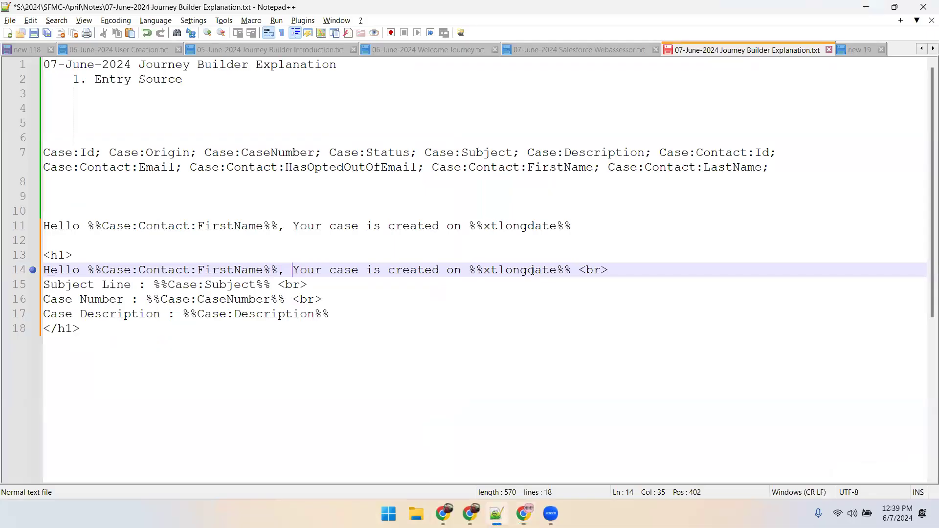
double_click(532, 271)
double_click(519, 227)
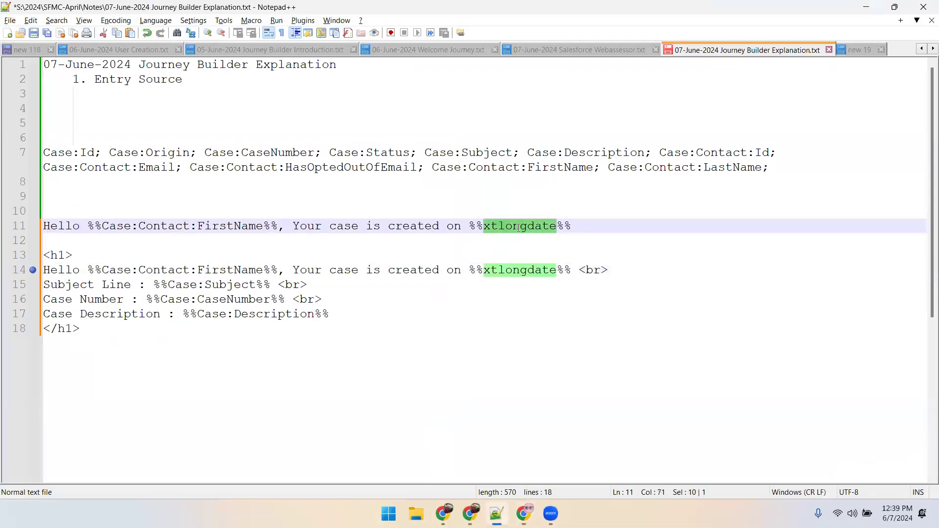
click(550, 514)
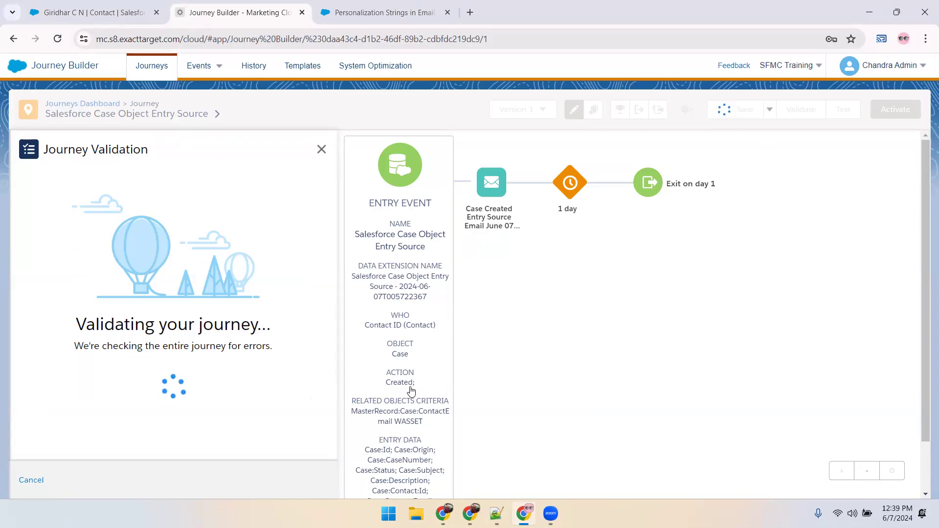
scroll(410, 391, down, 1)
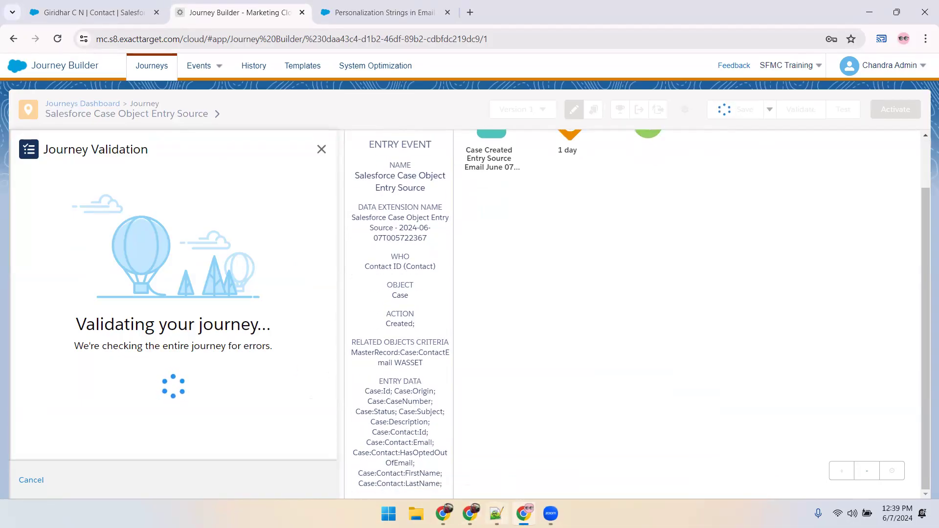
click(497, 513)
double_click(228, 298)
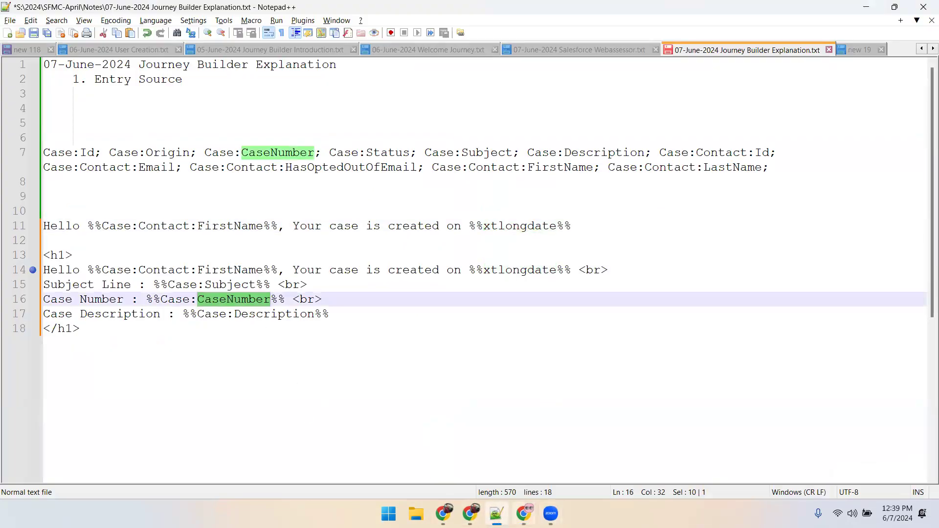
Step: Switch back to Journey Builder, close the validation results and leave the journey for Email Studio
click(524, 514)
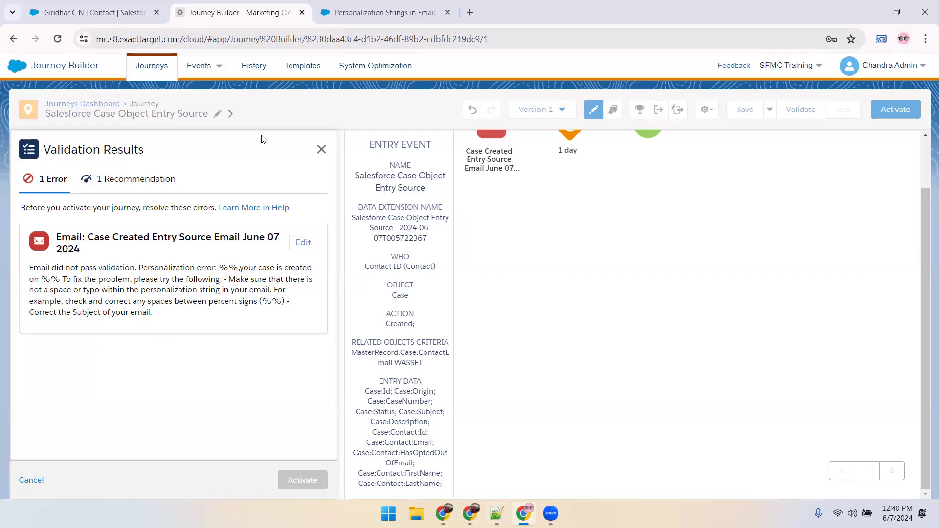
click(321, 149)
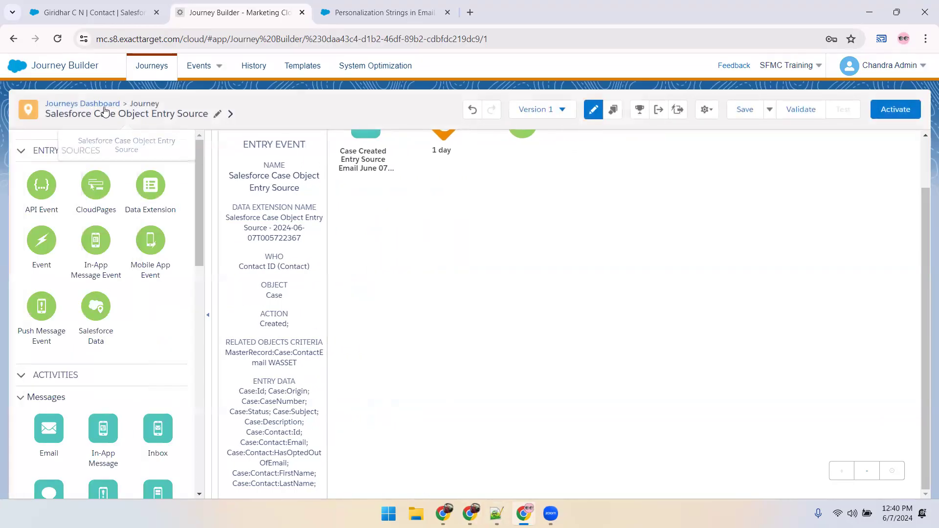
click(76, 104)
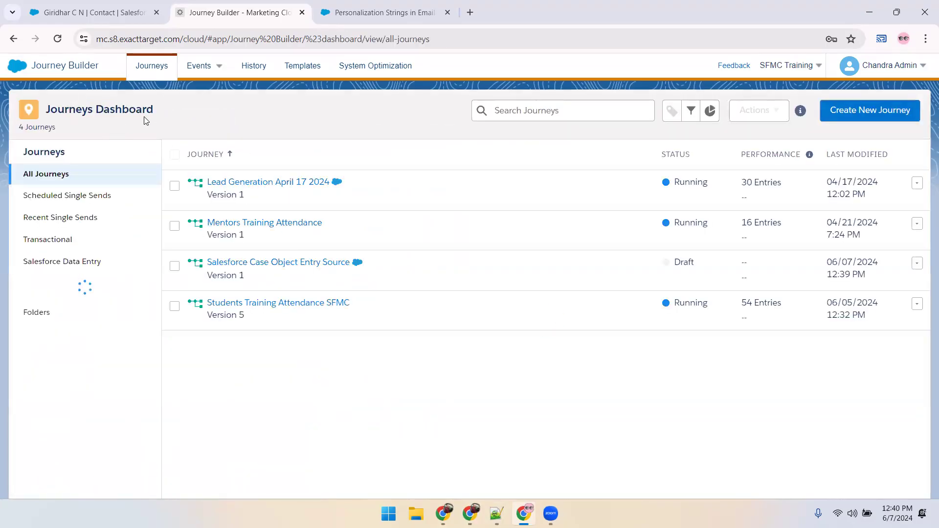
mouse_move(17, 66)
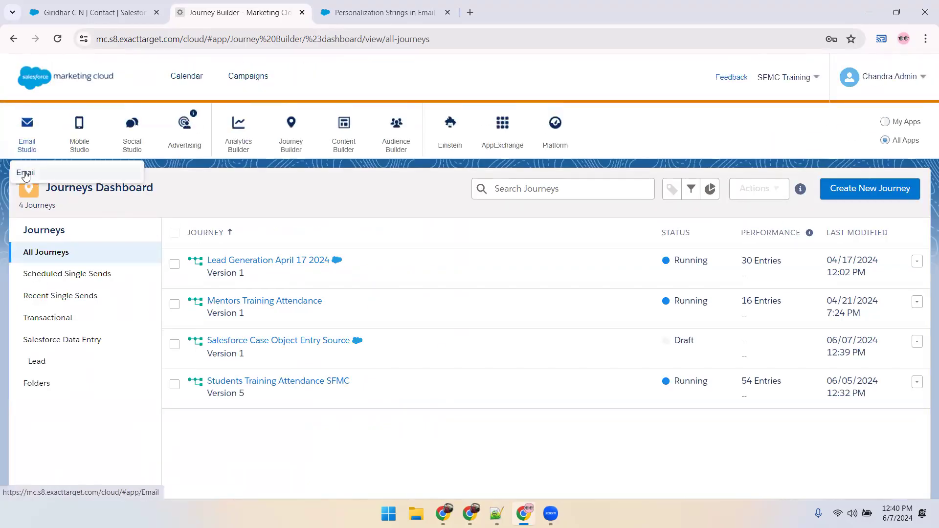
click(26, 128)
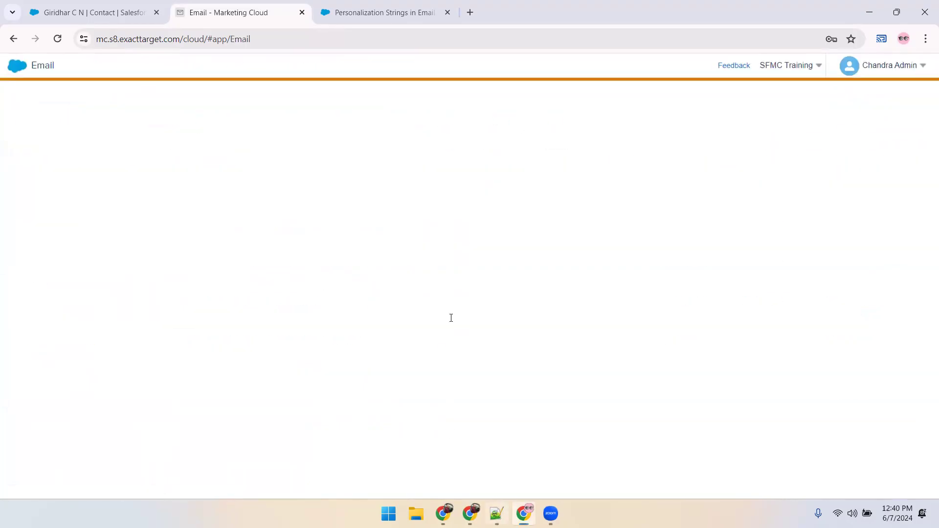
Step: In the Notepad++ notes, add a space before the comma in the greetings on lines 11 and 14 and save the file
key(alt+Tab)
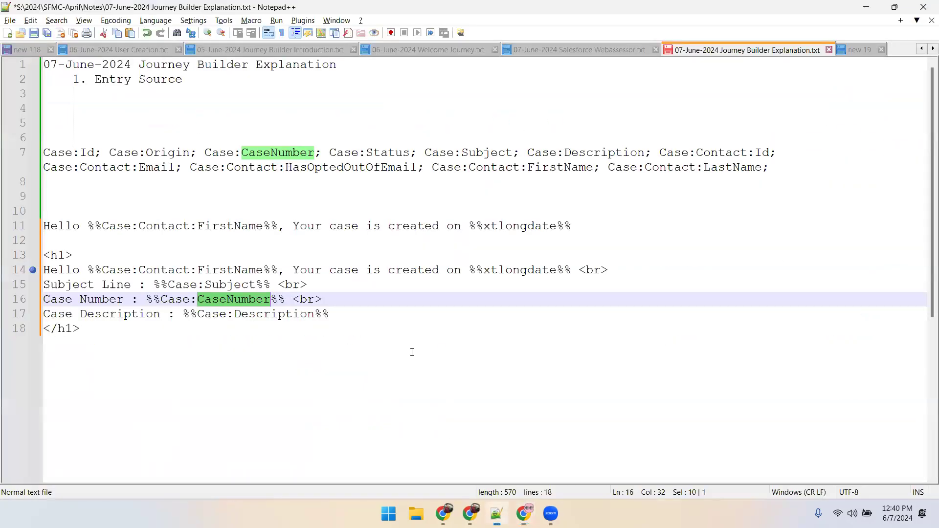
click(281, 228)
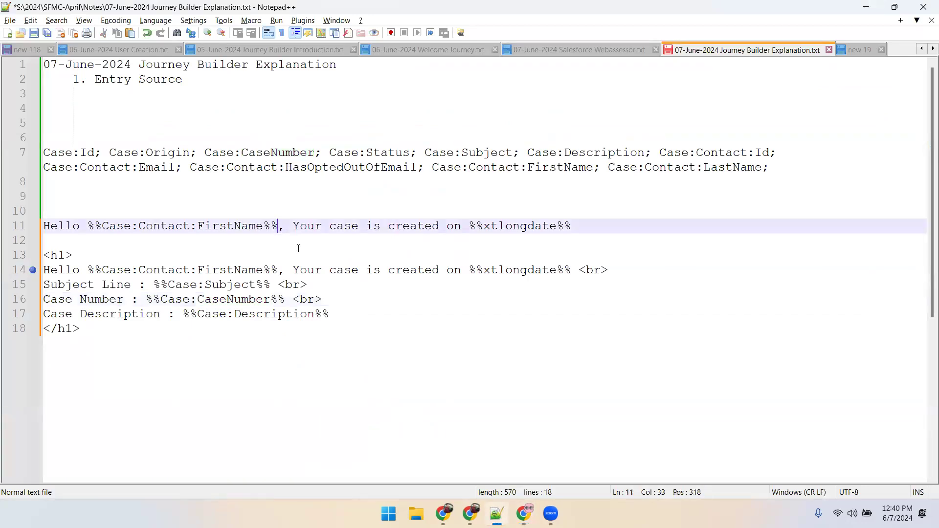
click(277, 271)
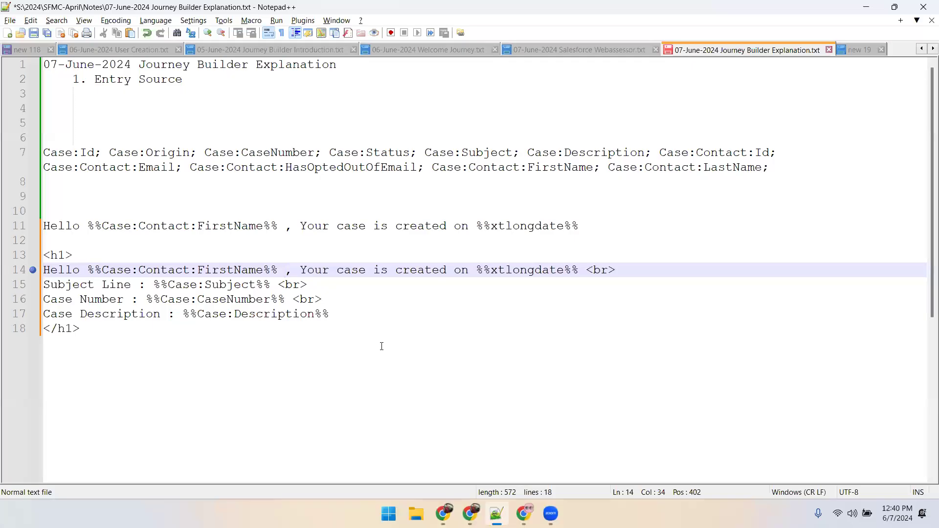
key(ctrl+s)
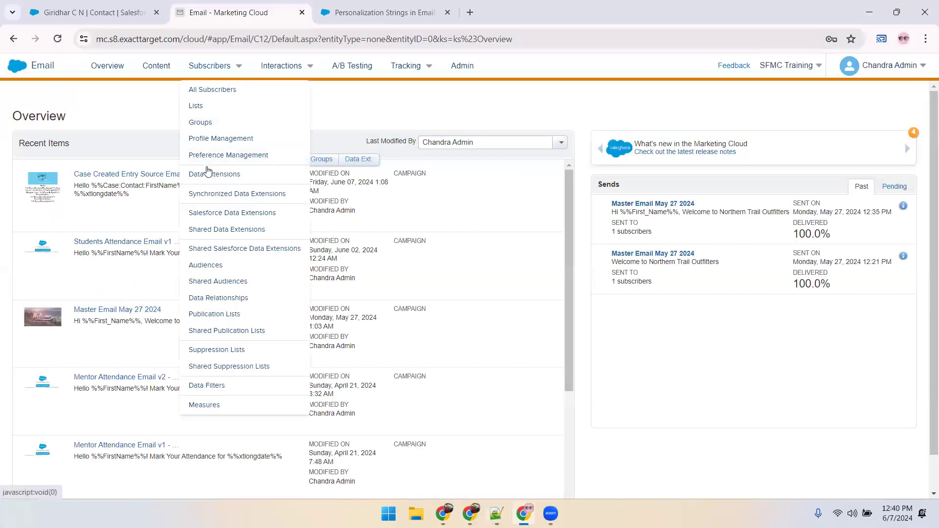
Step: In Email Studio, open the Salesforce Case Object Entry Source data extension and examine its fields, with Contact Builder opened in a separate tab
click(239, 172)
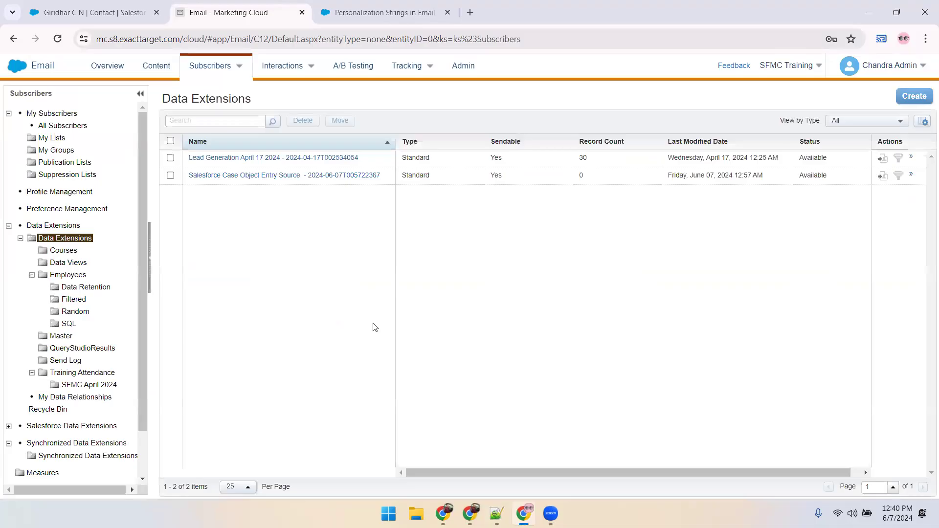
click(273, 177)
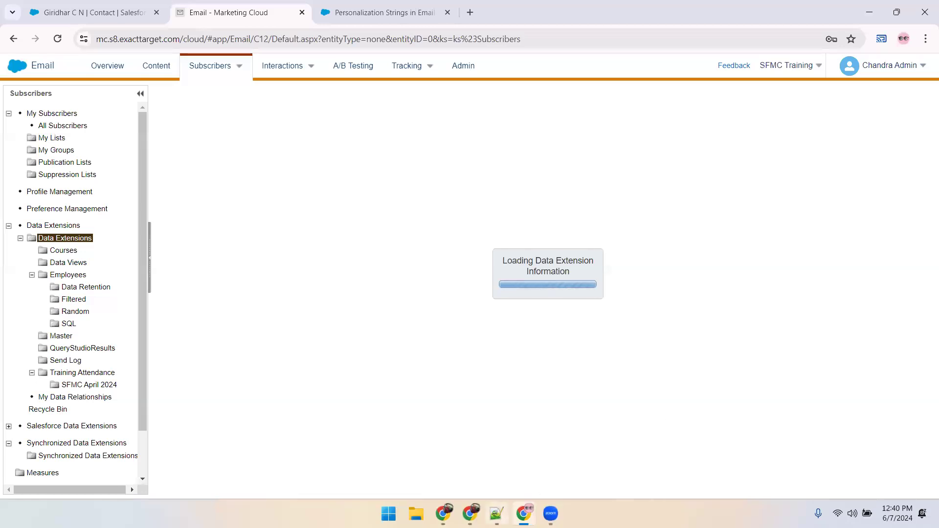
click(496, 514)
click(524, 514)
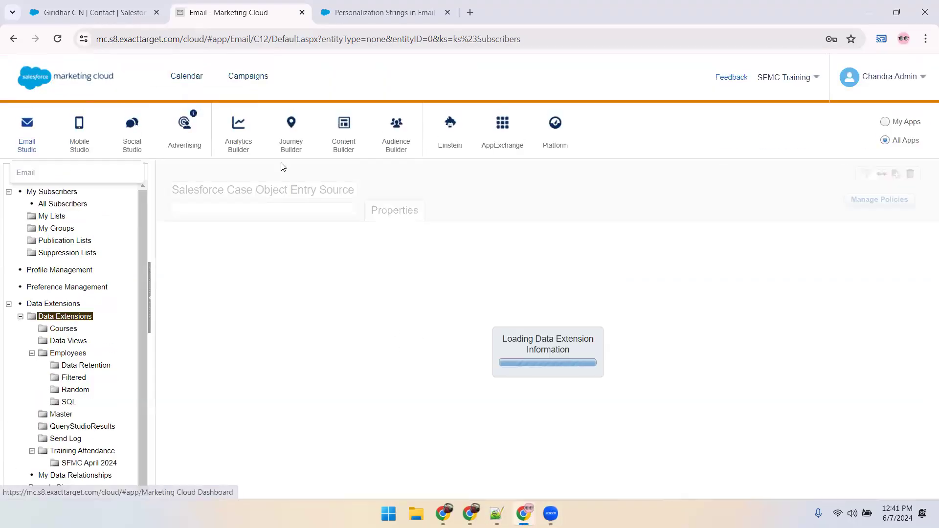
mouse_move(399, 142)
ctrl+click(394, 175)
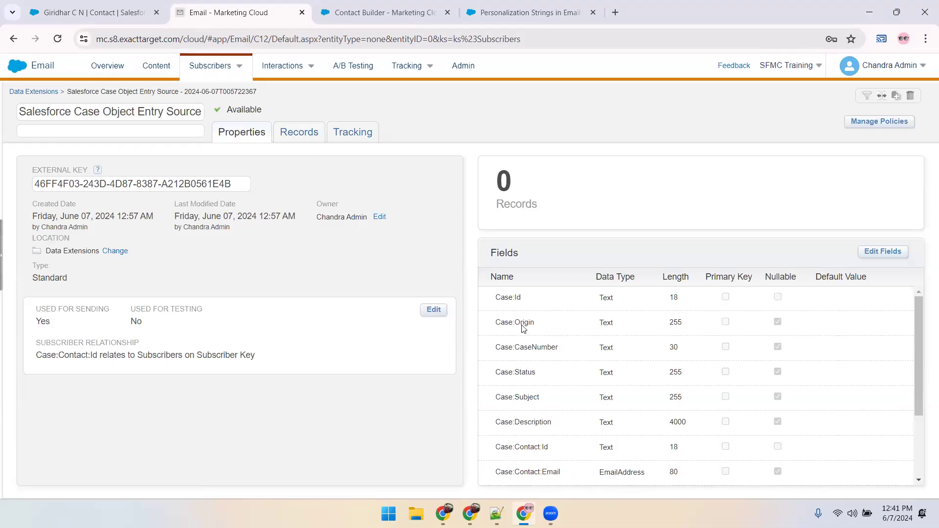
scroll(548, 389, down, 1)
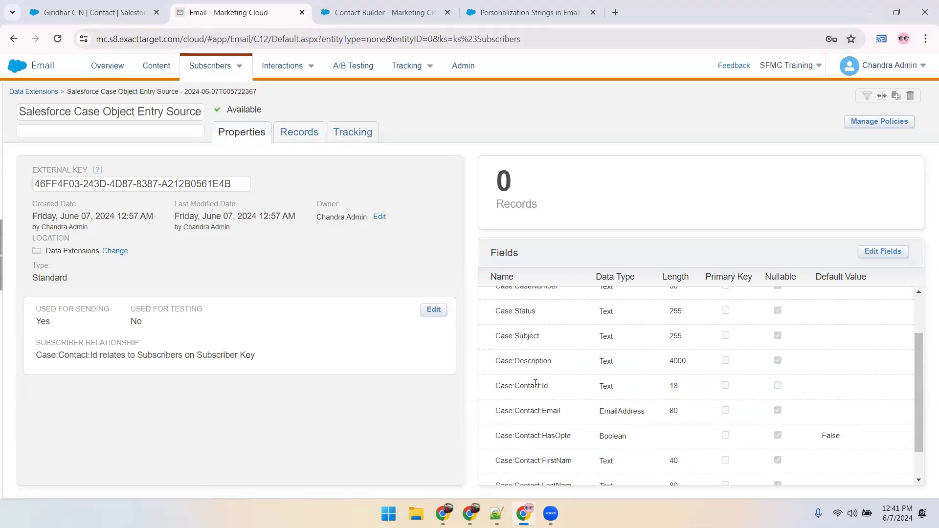
scroll(570, 385, down, 1)
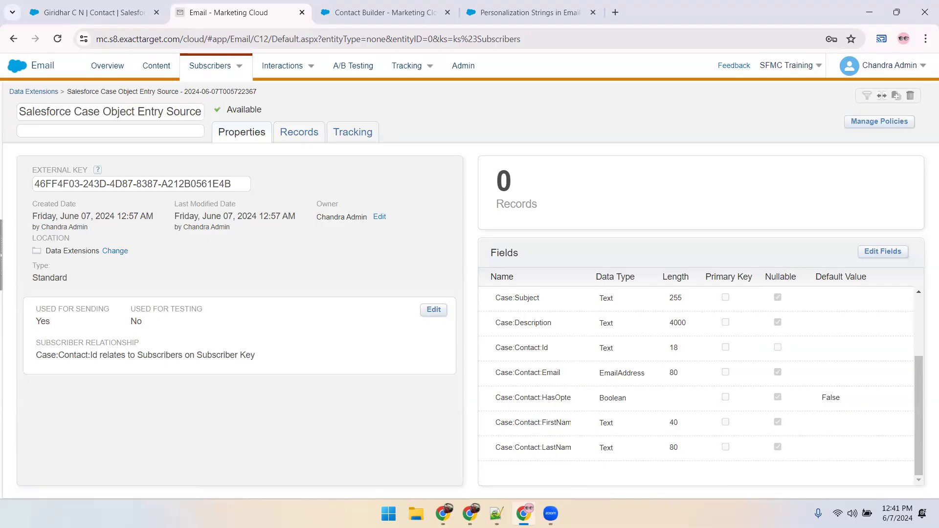
Step: In the Notepad++ notes, remove "on %%xtlongdate%%" from line 11 so the greeting ends with "Your case is created."
key(alt+Tab)
drag(578, 226, 478, 229)
key(BackSpace)
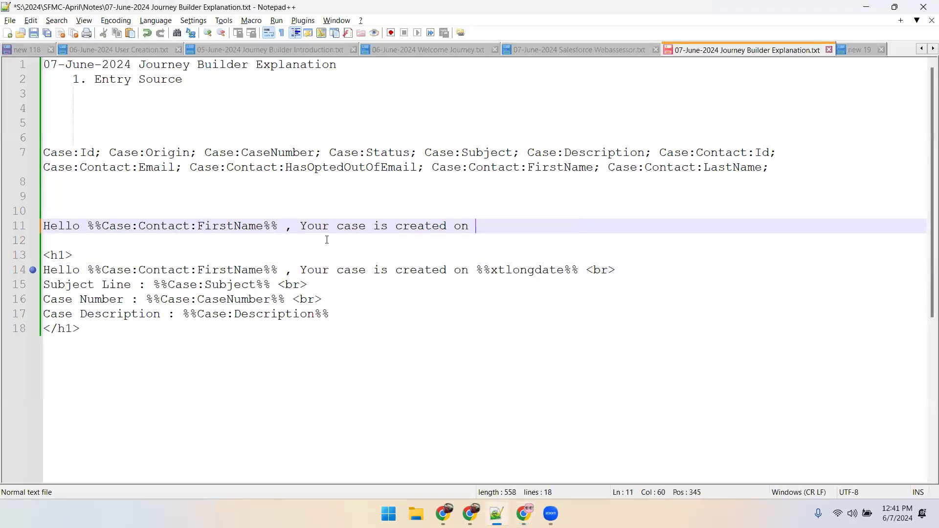
key(BackSpace)
key(BackSpace)
key(BackSpace)
key(BackSpace)
text(.)
Step: Remove "on %%xtlongdate%%" from the HTML greeting on line 14, then select the revised greeting and HTML block
drag(455, 271, 588, 271)
key(BackSpace)
key(BackSpace)
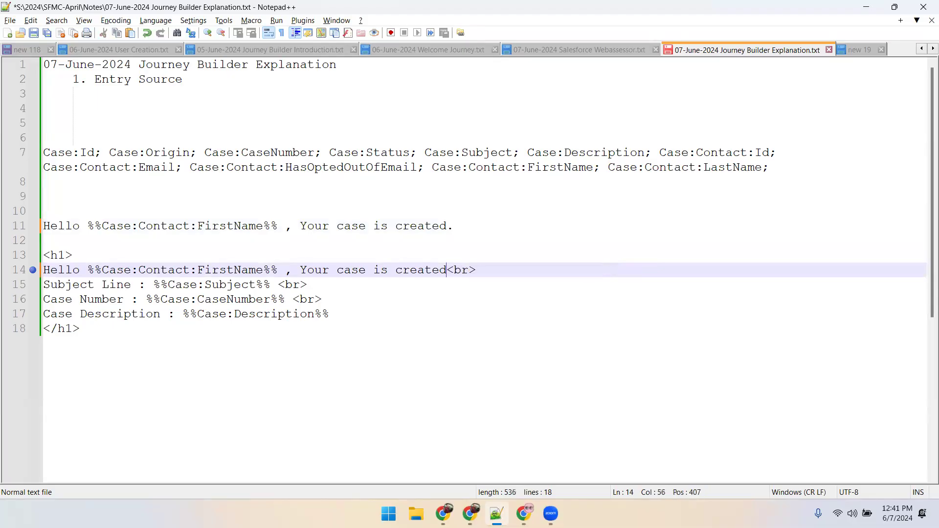
drag(137, 361, 37, 244)
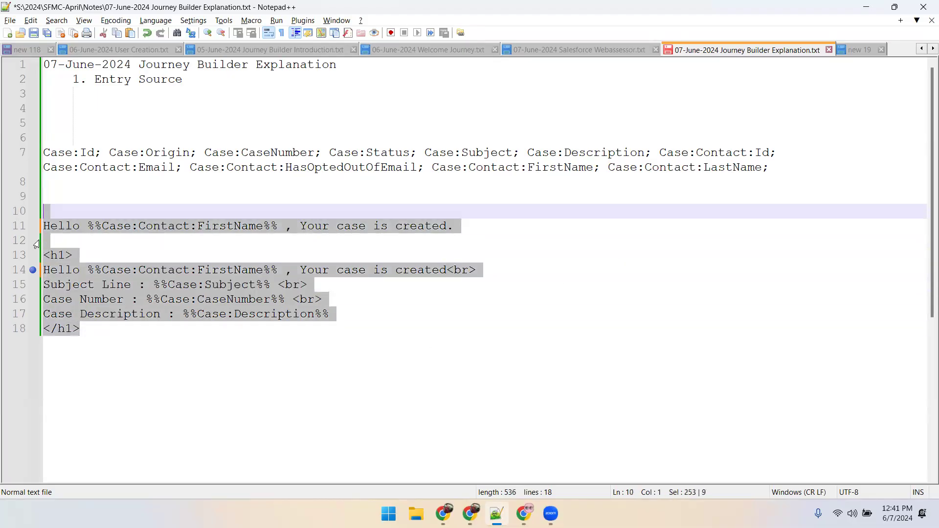
Step: Switch to Email Studio and open Case Created Entry Source Email June 07 2024 from the Case Created folder for content editing
key(alt+Tab)
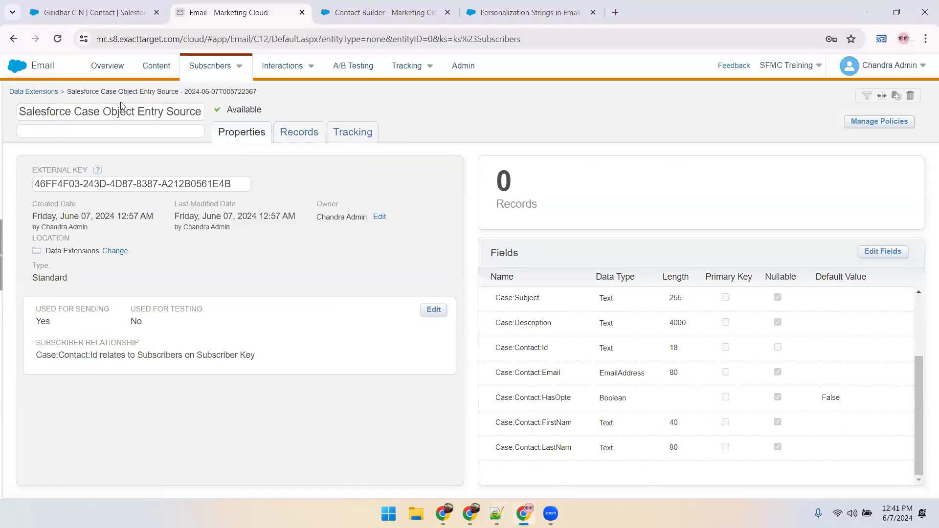
click(154, 72)
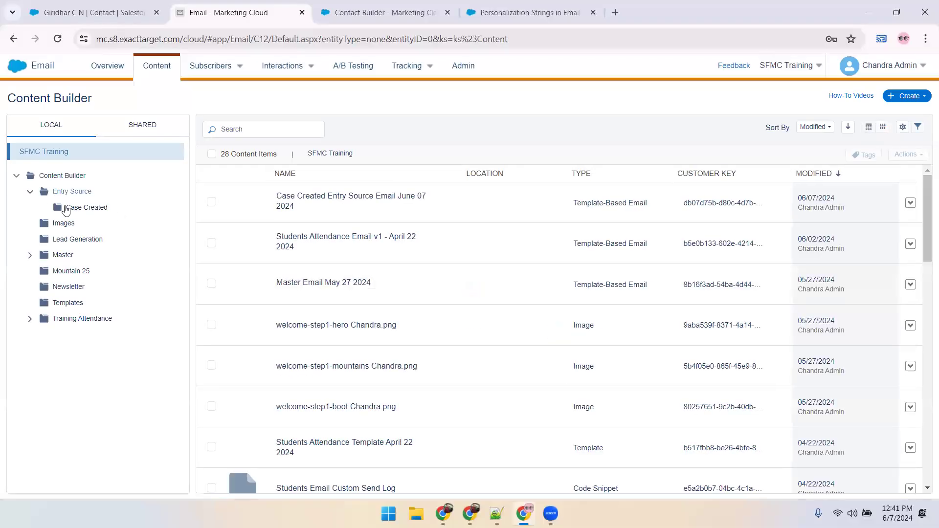
click(73, 207)
click(303, 199)
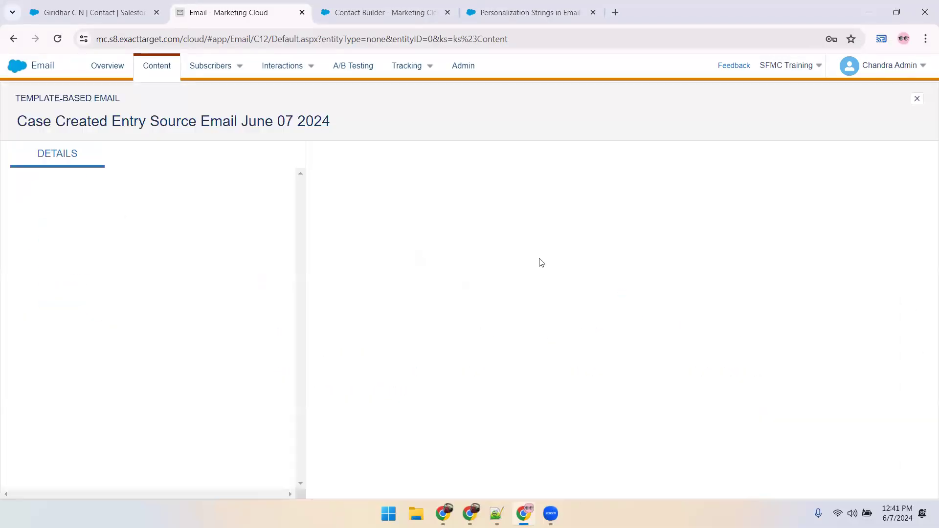
click(849, 100)
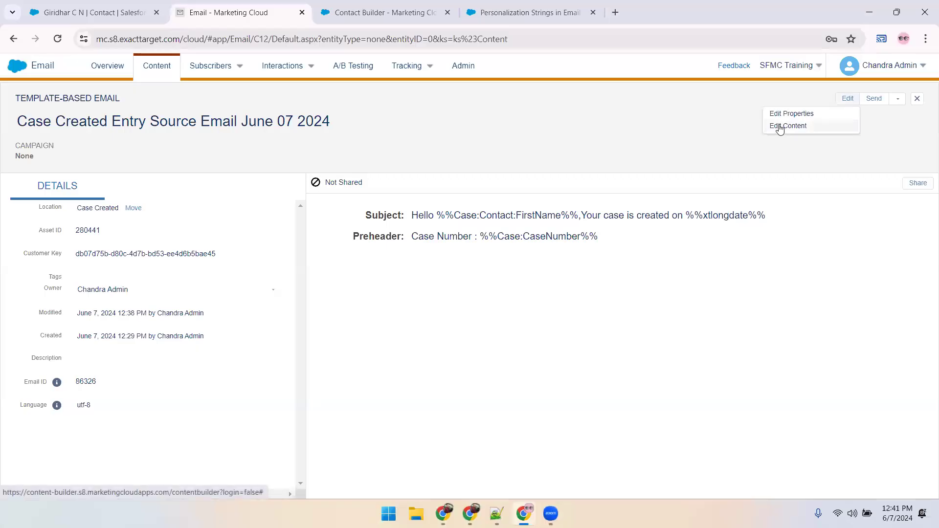
click(777, 125)
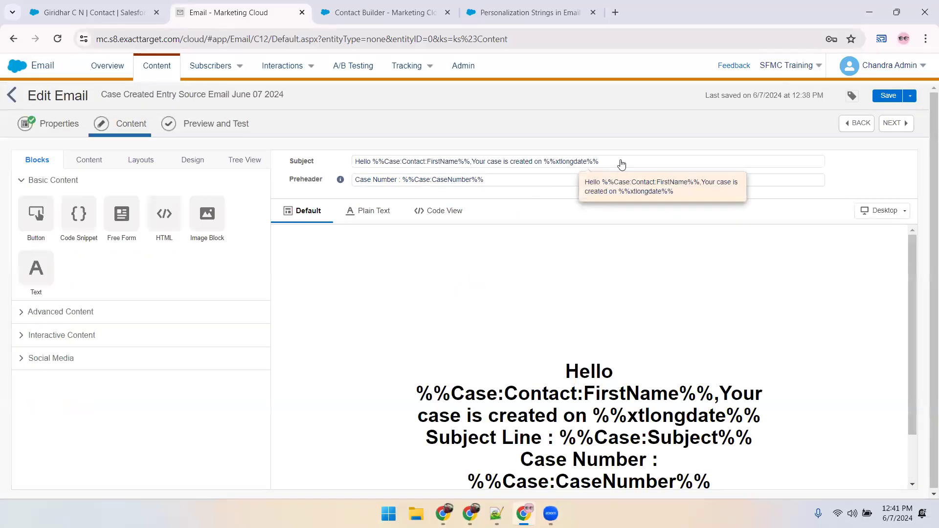
Step: Replace the email's subject with "Hello %%Case:Contact:FirstName%% , Your case is created." copied from line 11 of the Notepad++ notes, and save
key(alt+Tab)
drag(457, 225, 40, 226)
key(ctrl+c)
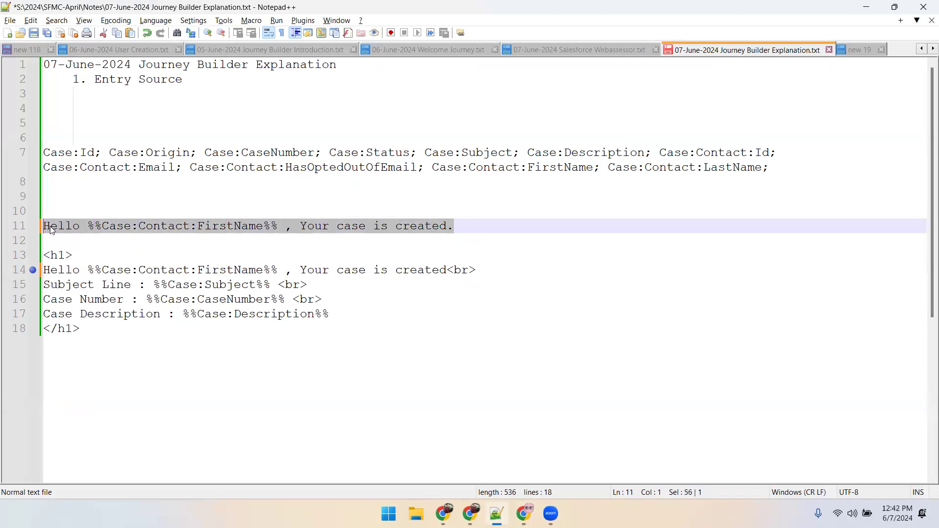
key(alt+Tab)
click(606, 162)
drag(607, 162, 294, 170)
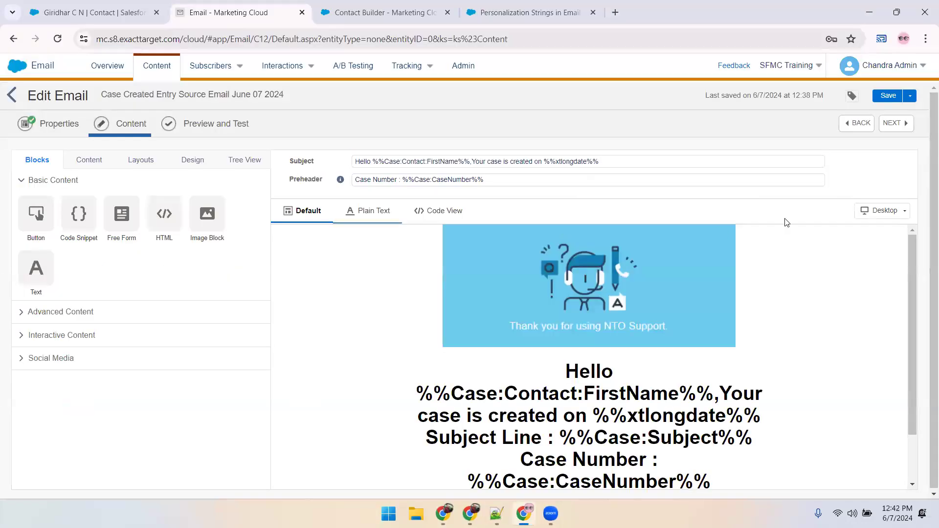
click(631, 162)
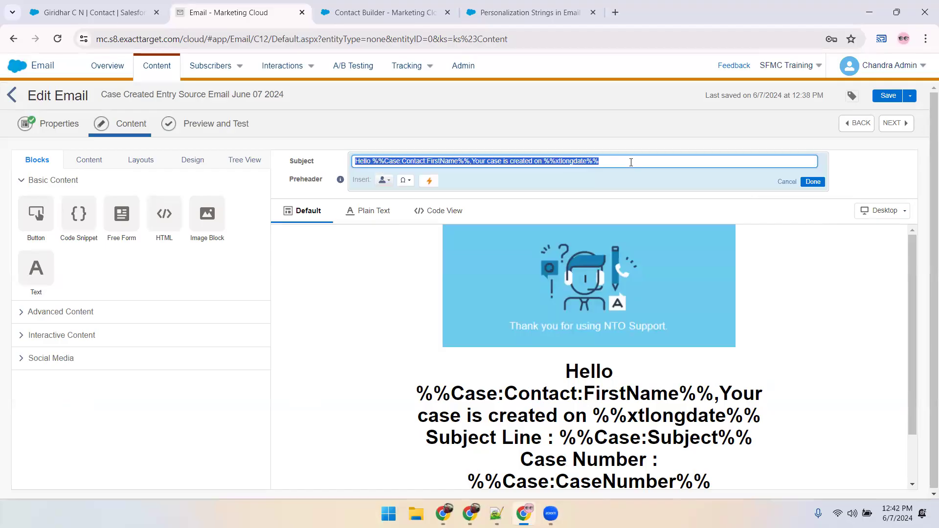
key(ctrl+v)
click(813, 182)
click(888, 95)
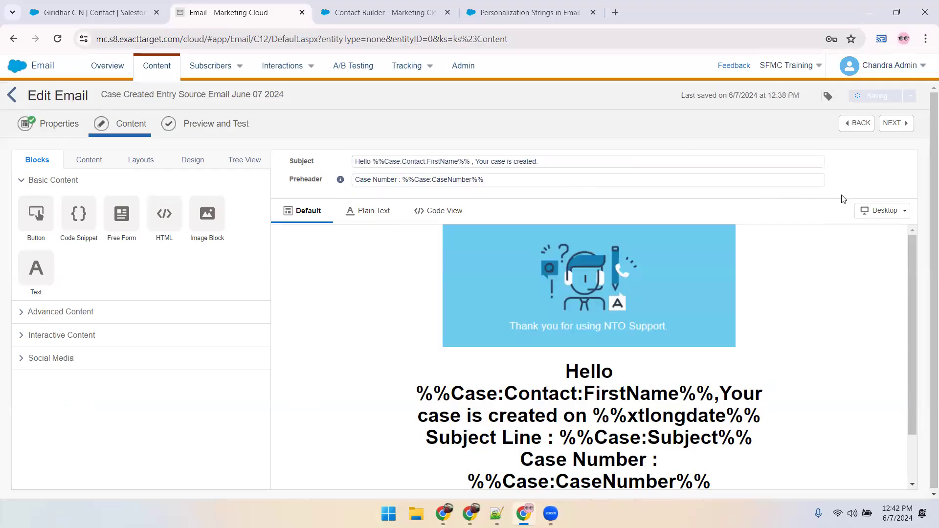
Step: Clear the case number text from the email's preheader and accept the empty preheader
click(513, 180)
drag(513, 180, 322, 184)
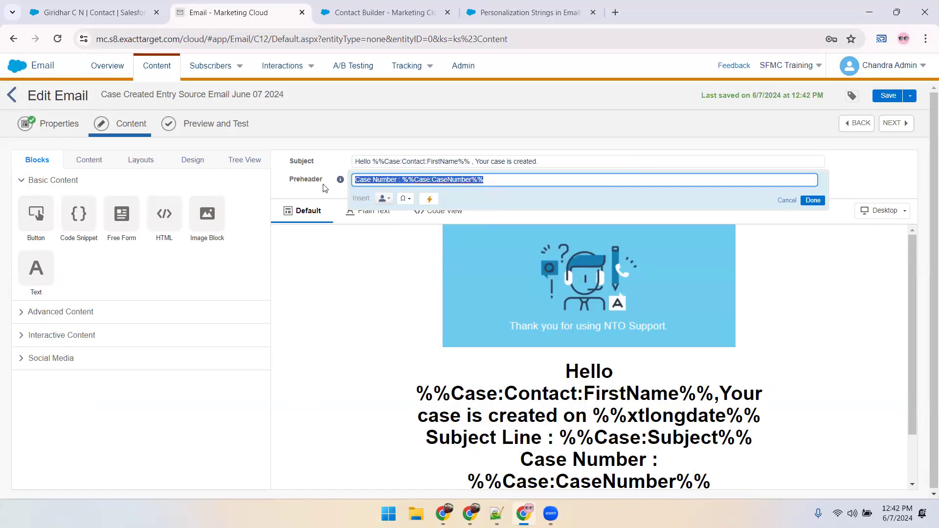
click(514, 178)
key(BackSpace)
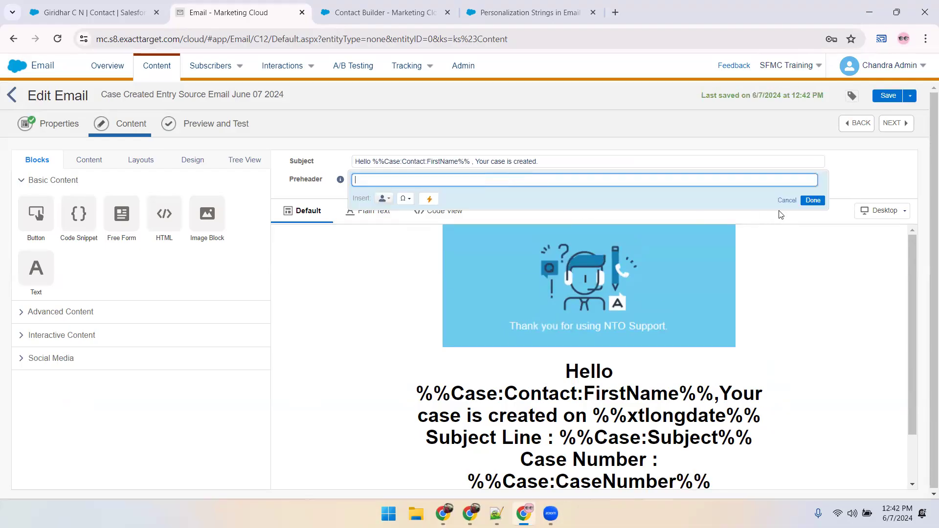
click(813, 200)
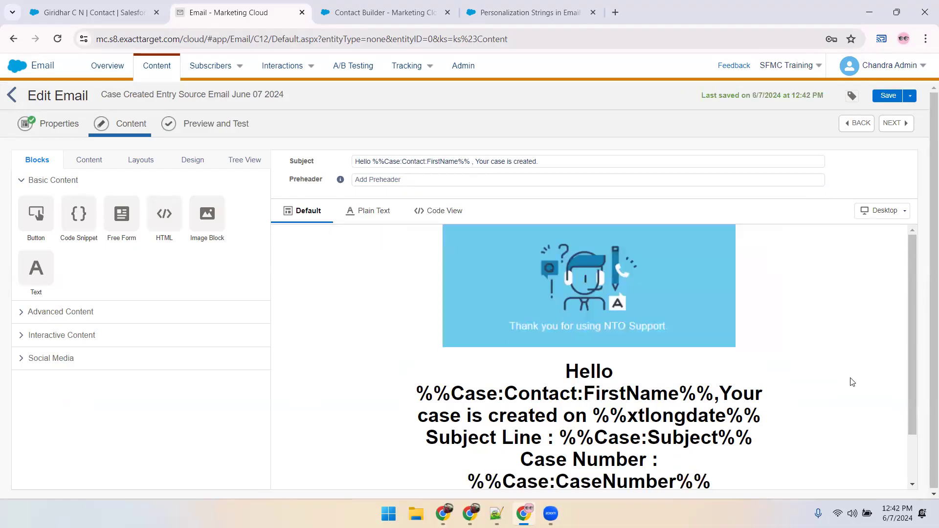
Step: Replace the greeting text block's HTML with the revised h1 block from the Notepad++ notes, and save and close the email
scroll(839, 382, down, 1)
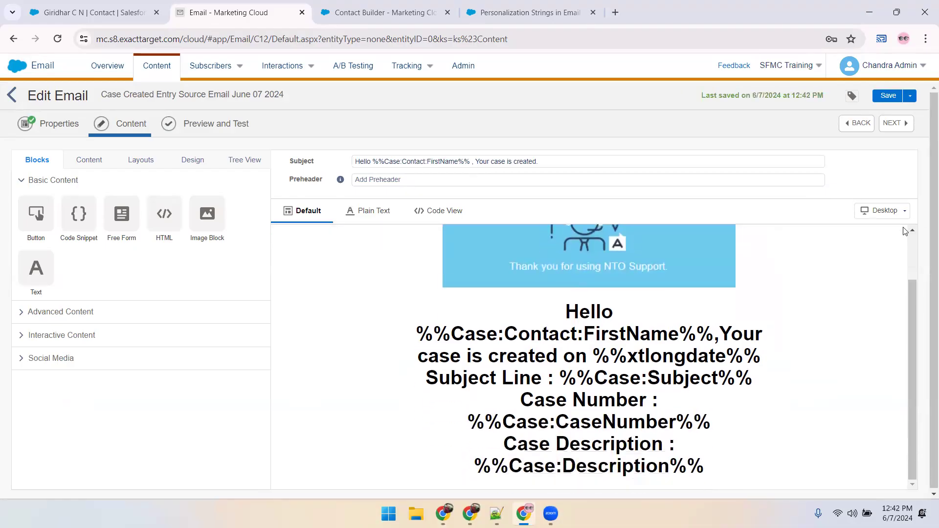
click(580, 382)
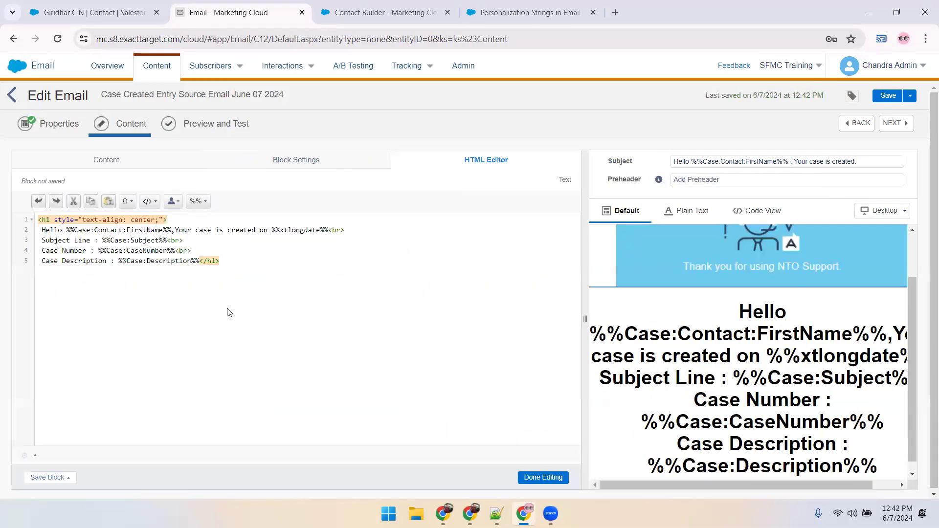
key(alt+Tab)
drag(81, 328, 39, 257)
key(ctrl+c)
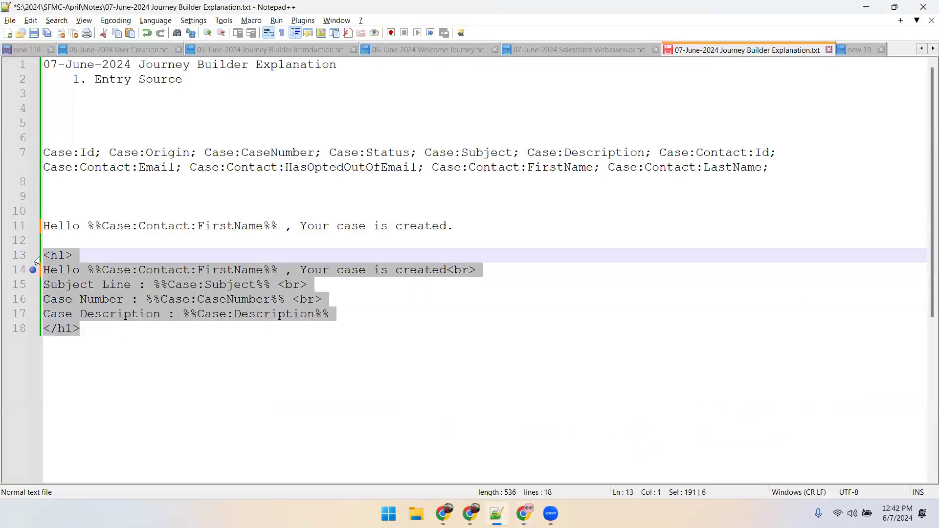
key(alt+Tab)
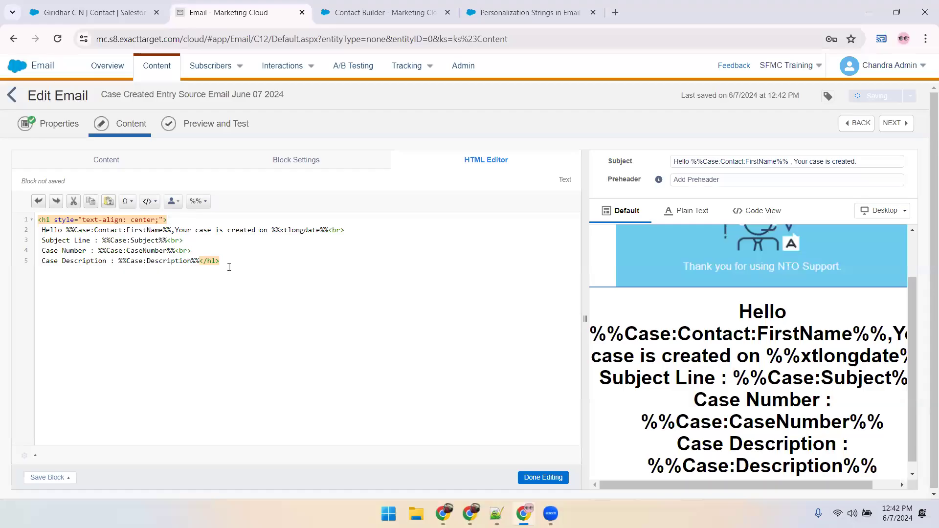
drag(225, 263, 52, 230)
key(ctrl+a)
key(ctrl+v)
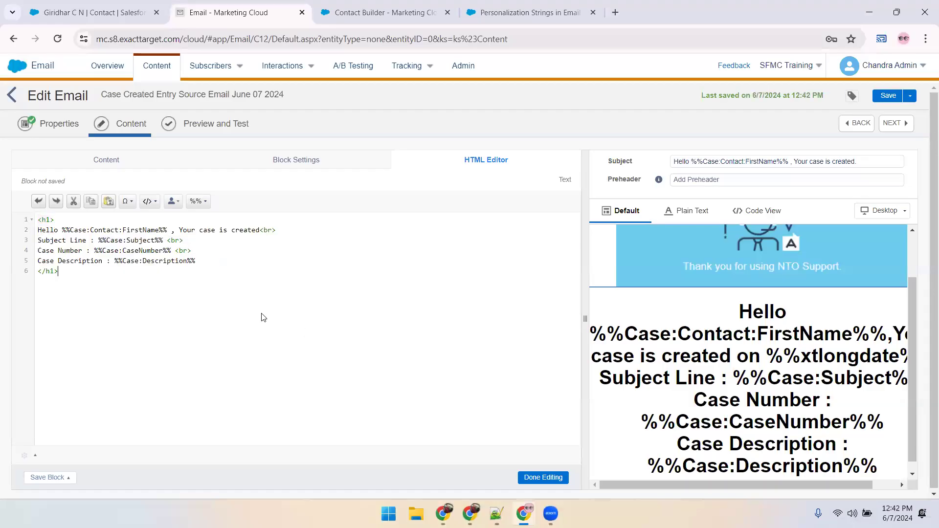
click(543, 478)
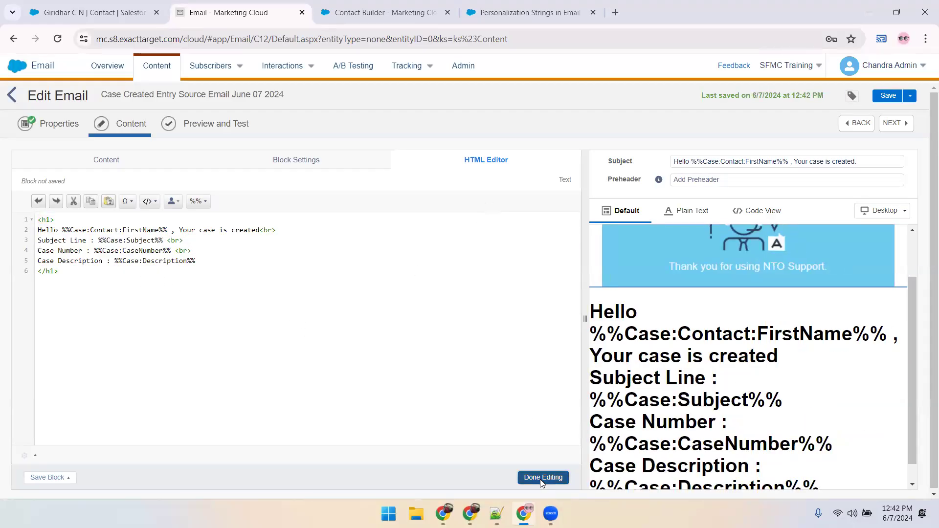
click(910, 96)
click(875, 112)
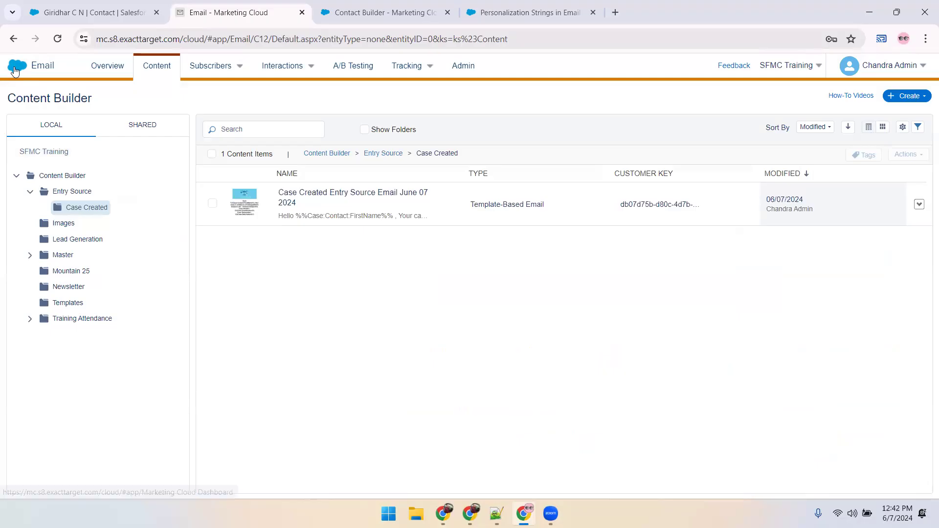
Step: Switch to Journey Builder, open the Salesforce Case Object Entry Source journey, and save and validate it
mouse_move(17, 68)
mouse_move(291, 139)
click(303, 189)
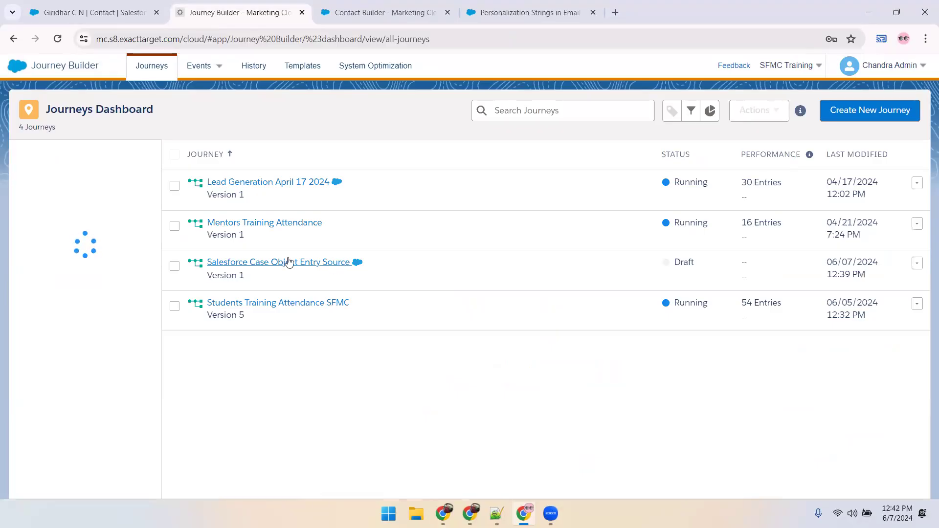
click(280, 265)
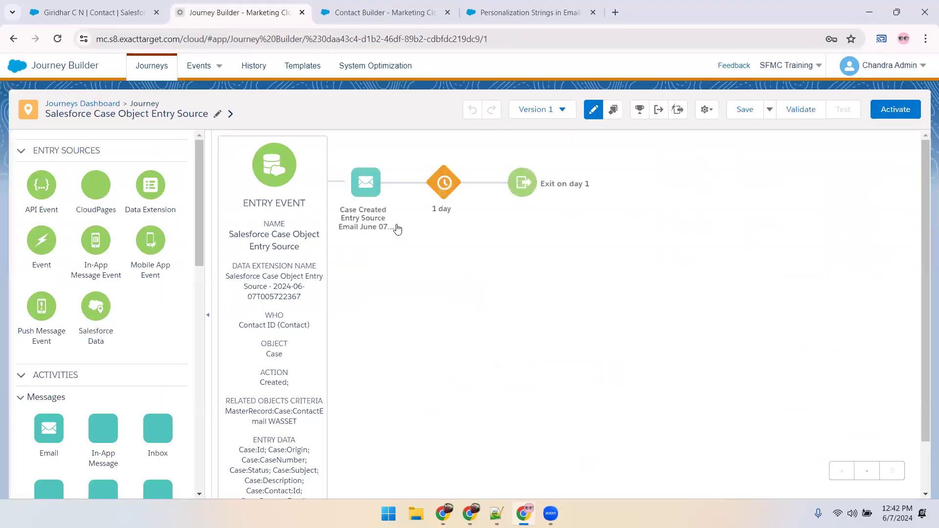
click(381, 167)
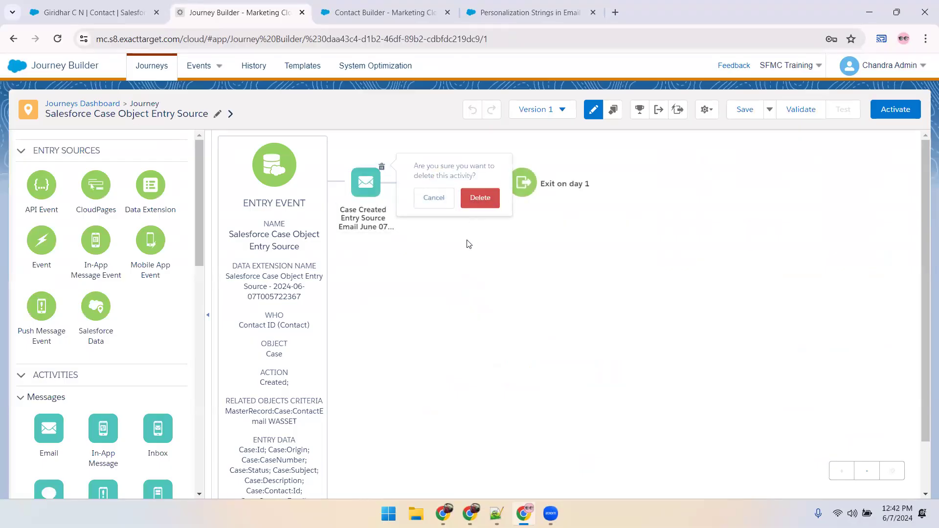
click(434, 198)
click(744, 109)
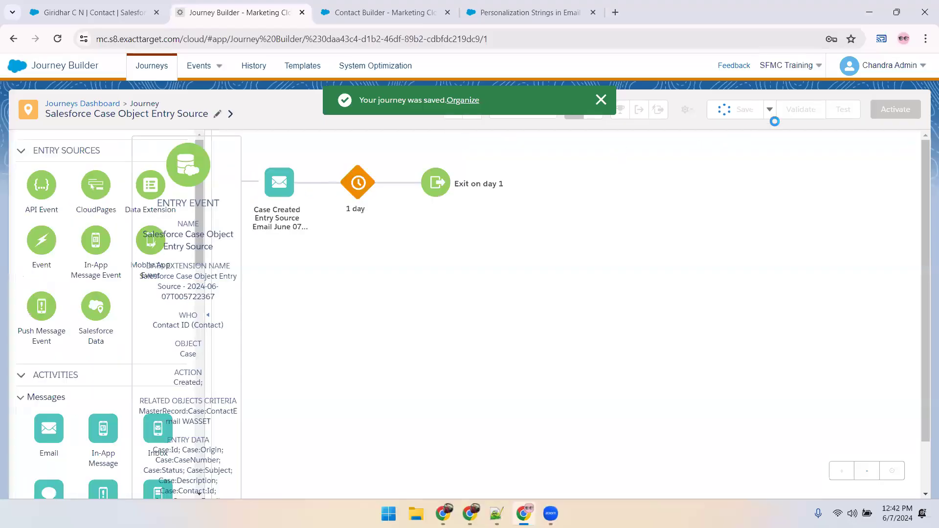
click(801, 109)
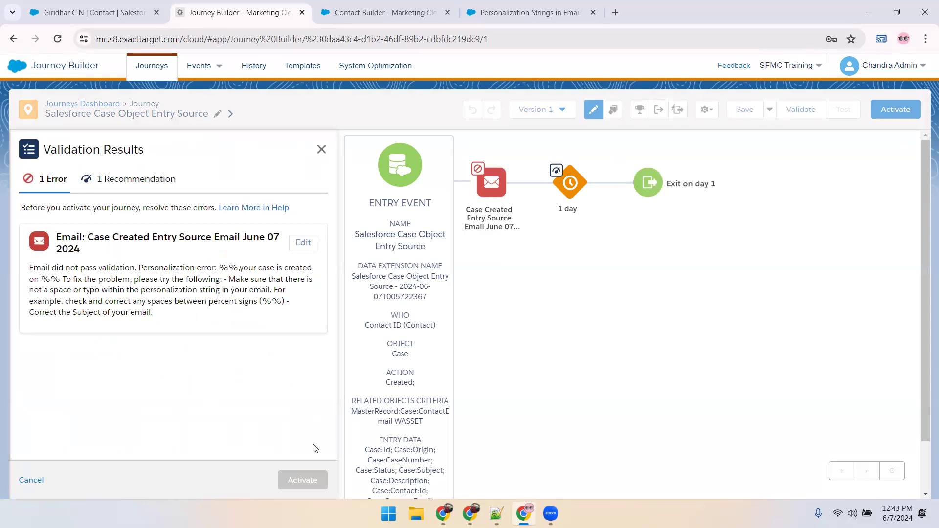
Step: Close the validation results and delete the Case Created Entry Source email activity from the journey
click(321, 149)
click(380, 166)
click(480, 198)
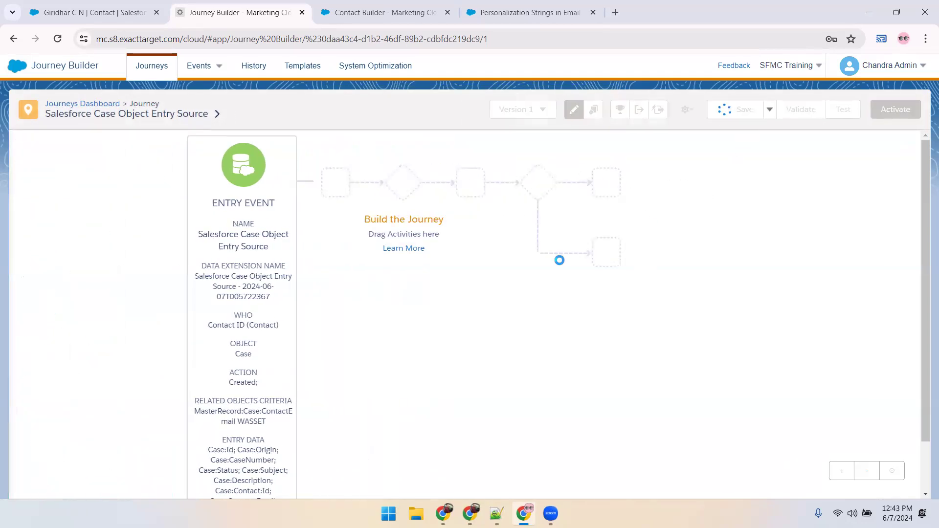
click(106, 14)
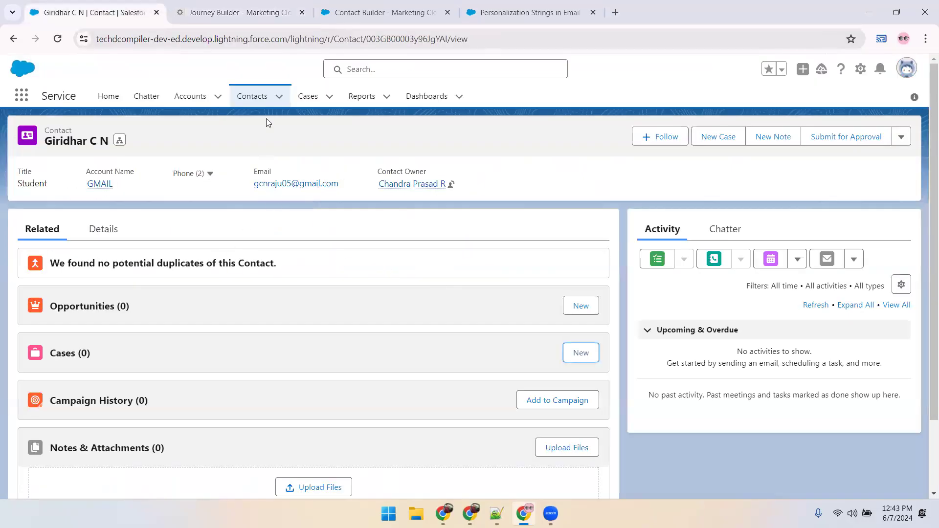
click(239, 19)
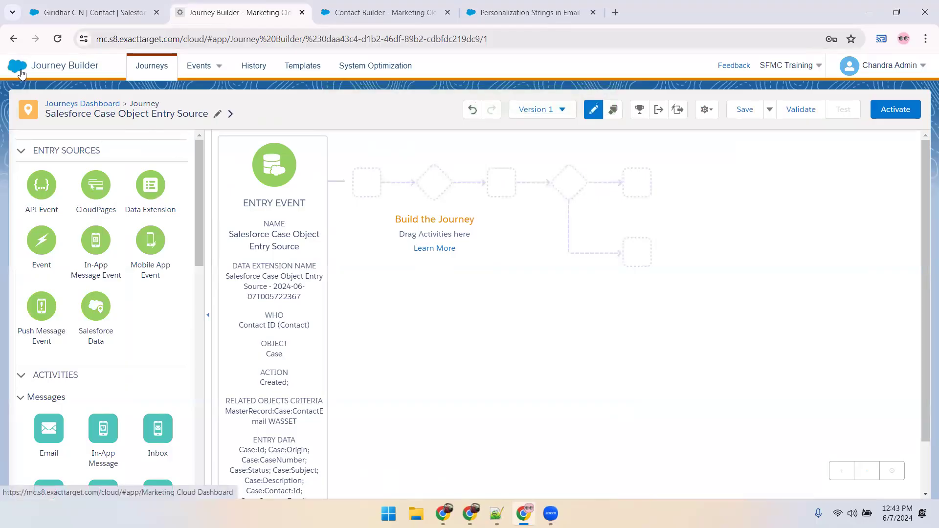
Step: Switch to Email Studio and start a new template-based email in the Case Created folder using the Blank Page template
mouse_move(20, 71)
click(27, 130)
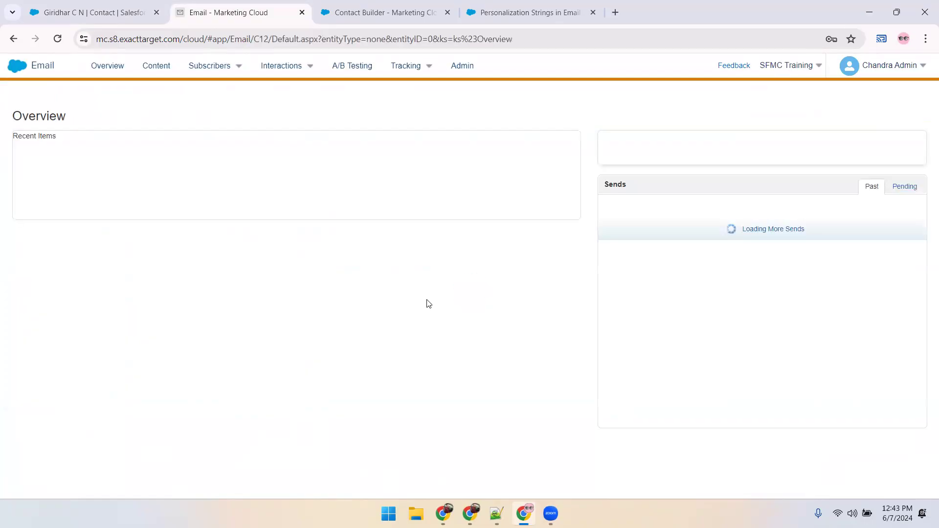
click(161, 65)
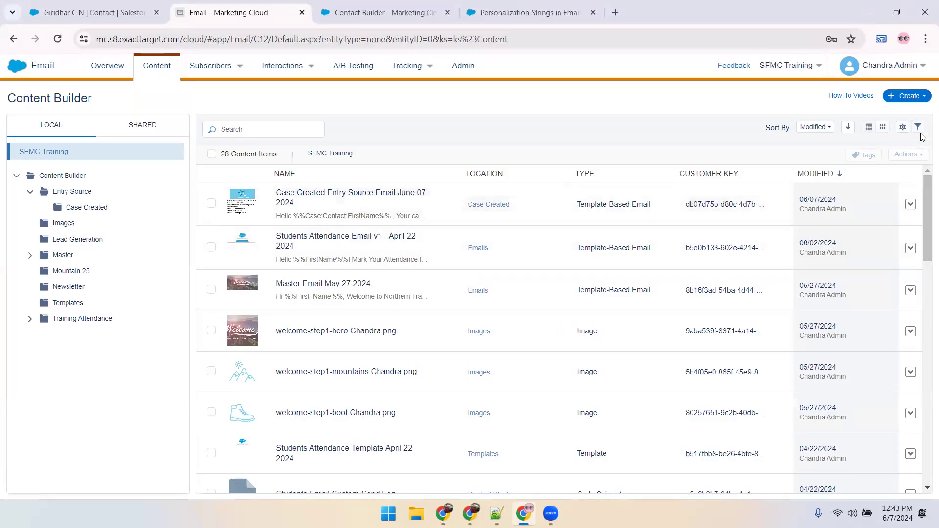
click(93, 208)
click(920, 98)
click(869, 117)
click(130, 152)
click(121, 180)
click(629, 283)
click(770, 481)
Step: Name the email "Case Email Without personalization - June 07 2024", save it, and continue to its content
click(235, 208)
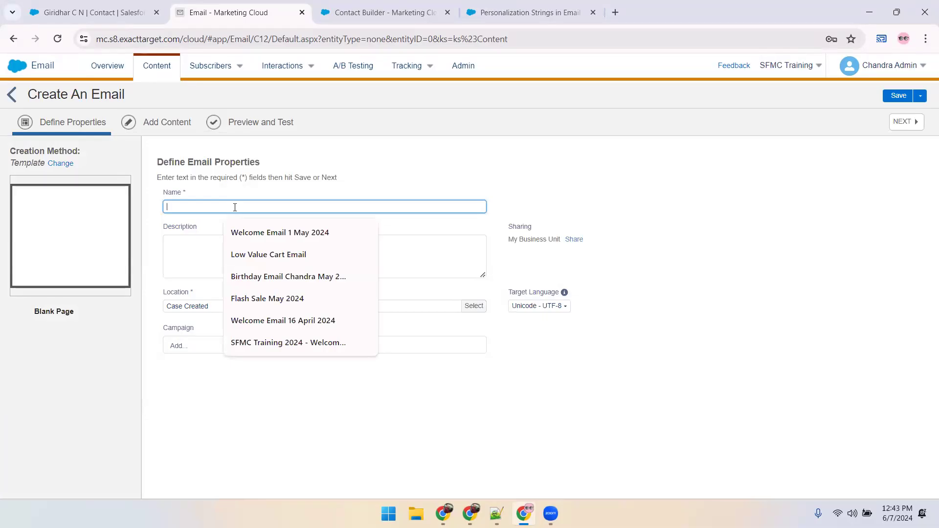
text(Case )
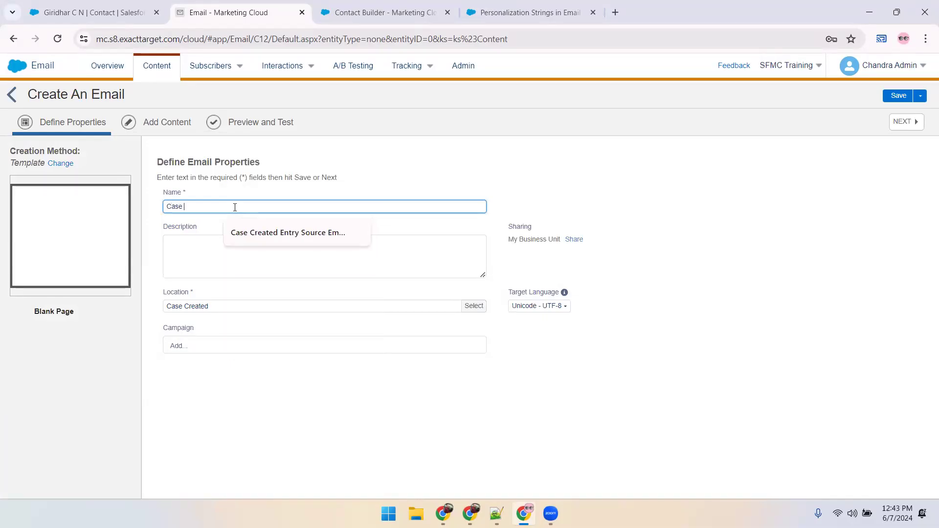
text(Ema)
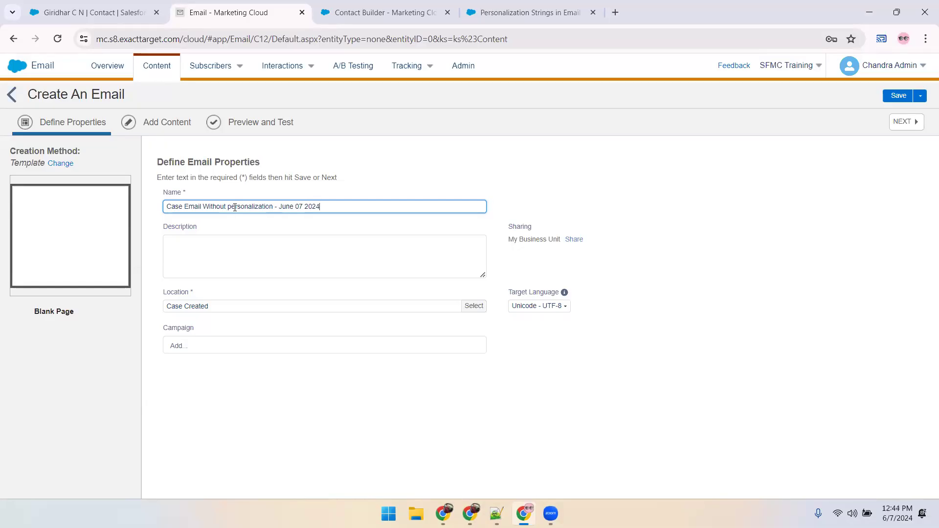
click(896, 97)
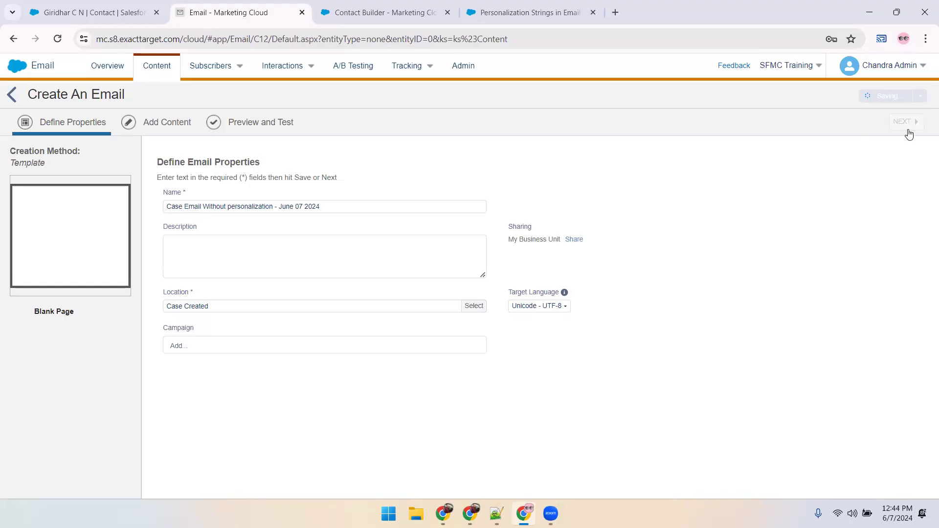
click(904, 123)
Step: Set the email's subject to "Hello Valued Customer, Your case is created."
click(436, 163)
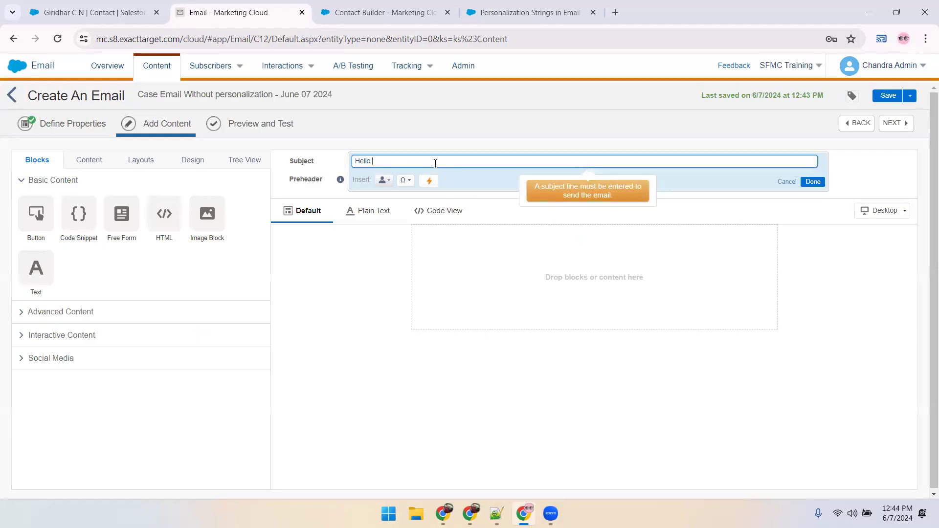
text(Hello Valued Customer, Your case is created)
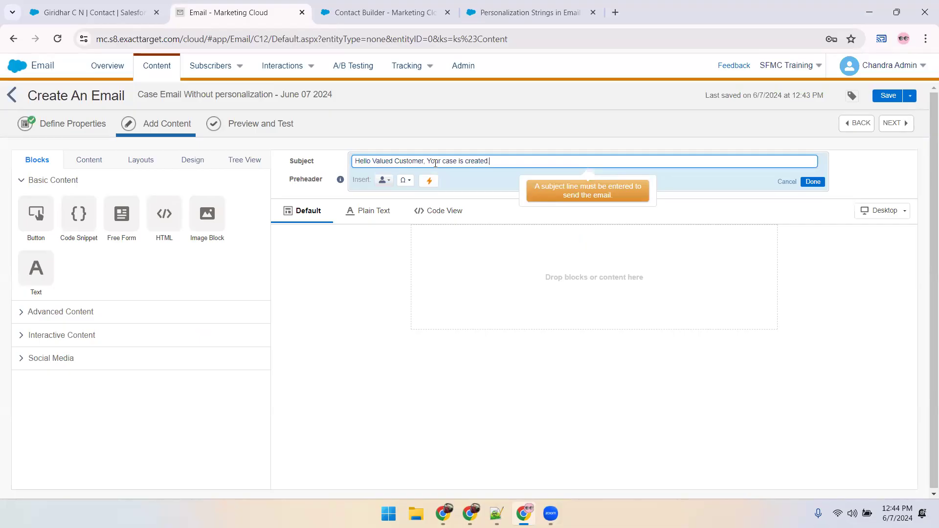
click(813, 181)
Step: Add an Image Block to the email body and fill it with Survey image.jpg from the Images folder
drag(207, 218, 517, 294)
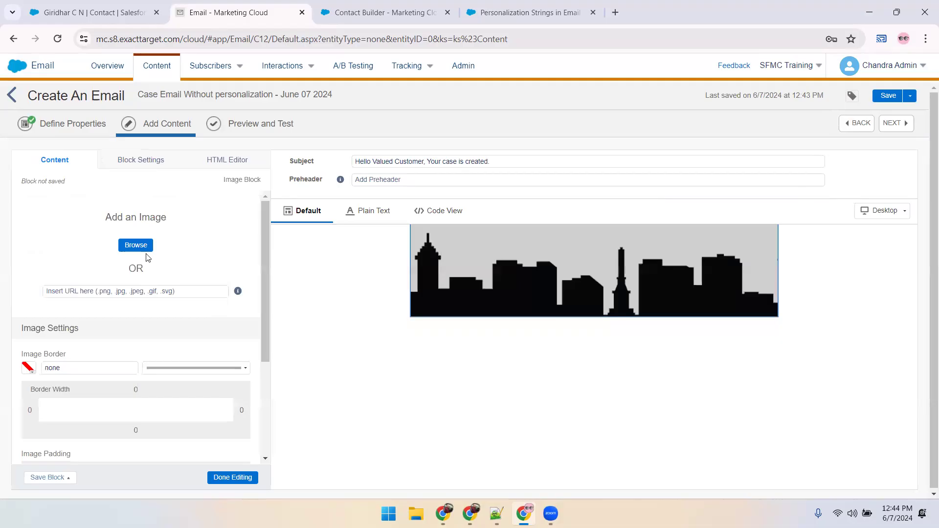
click(135, 245)
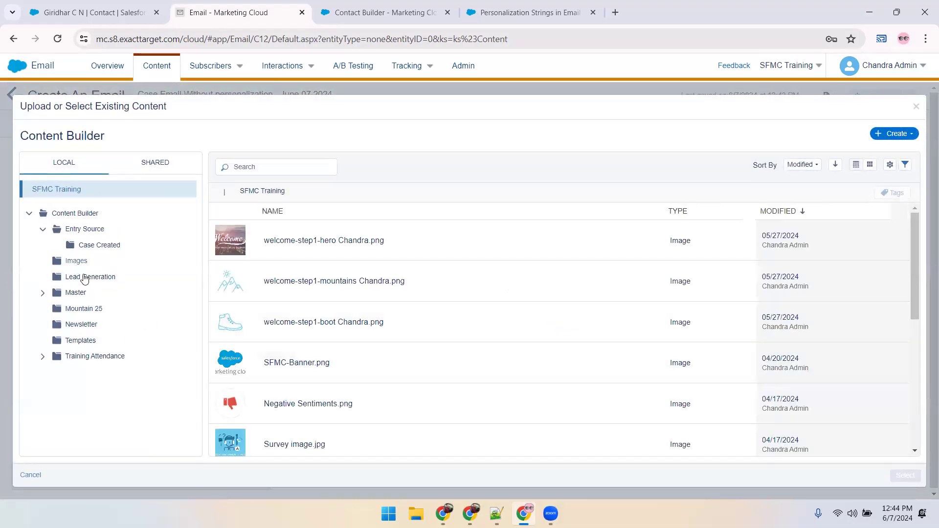
click(75, 261)
scroll(368, 394, down, 3)
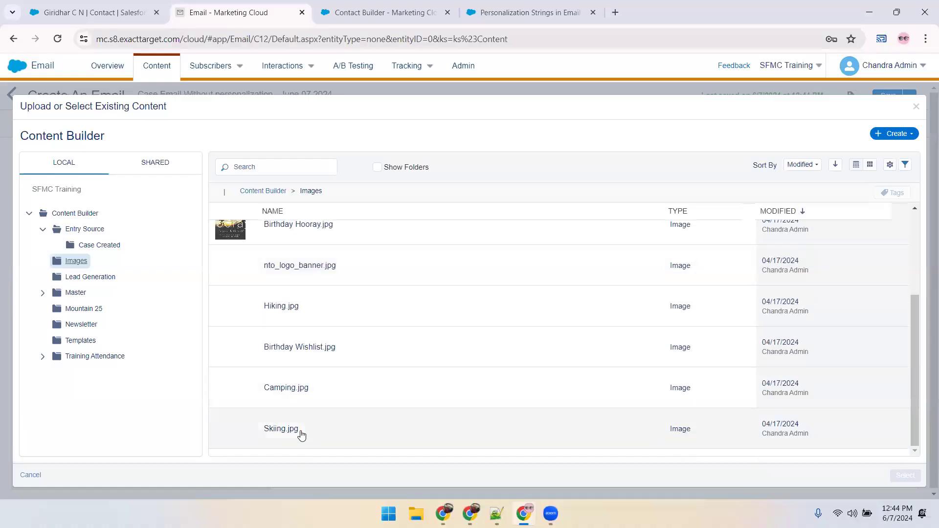
scroll(319, 408, up, 3)
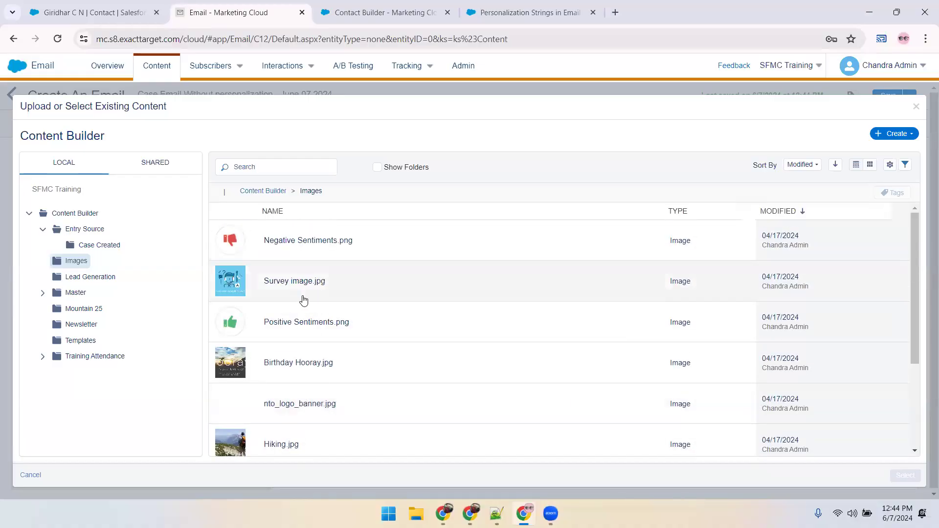
click(303, 294)
click(905, 476)
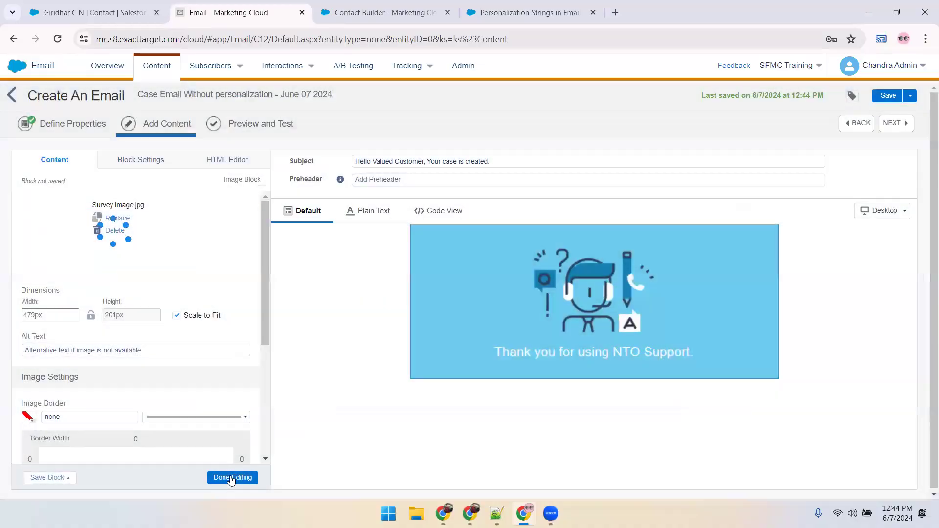
Step: Set the image block's alt text to "Image", finish editing the block, and save and exit the email
click(128, 349)
text(Image)
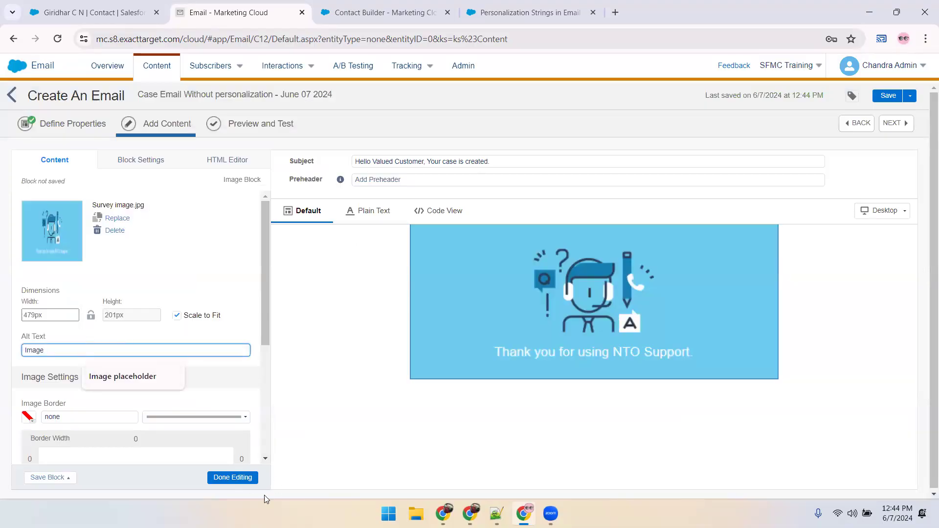
click(230, 477)
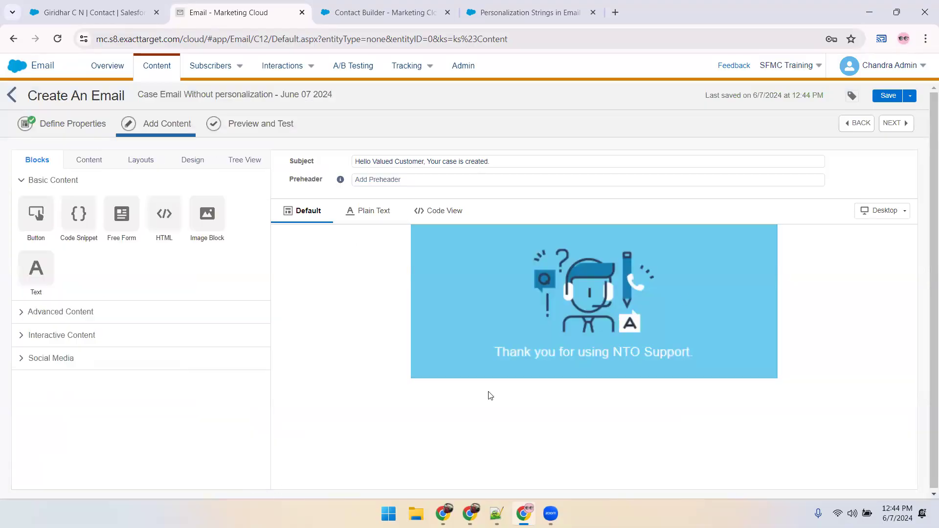
click(895, 96)
click(910, 96)
click(873, 112)
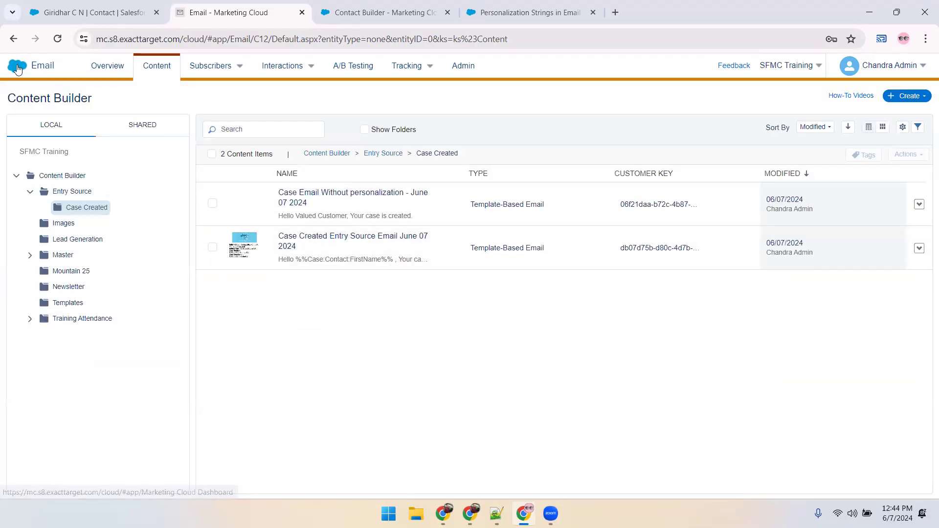
Step: Switch to Journey Builder, close the Contact Builder and Personalization Strings pages, and open the Salesforce Case Object Entry Source journey
mouse_move(19, 67)
mouse_move(291, 142)
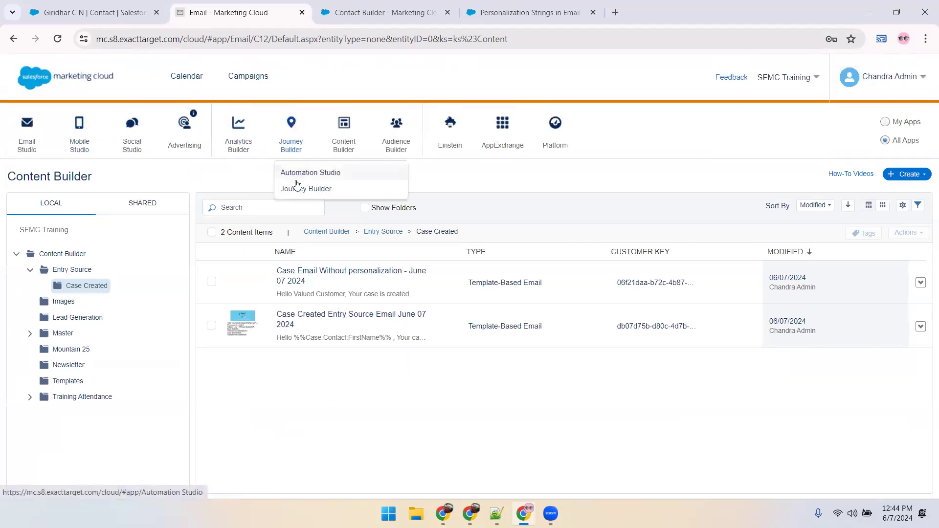
click(298, 189)
click(372, 22)
middle_click(372, 23)
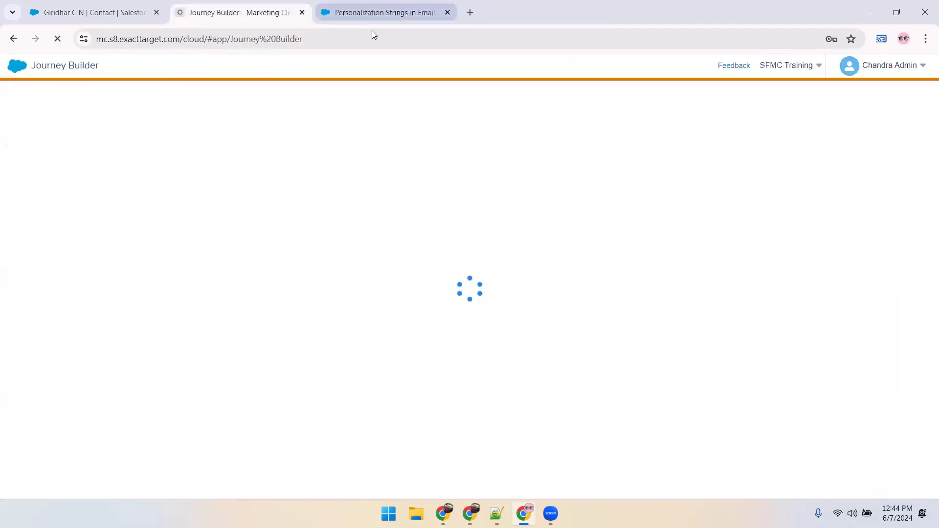
middle_click(372, 22)
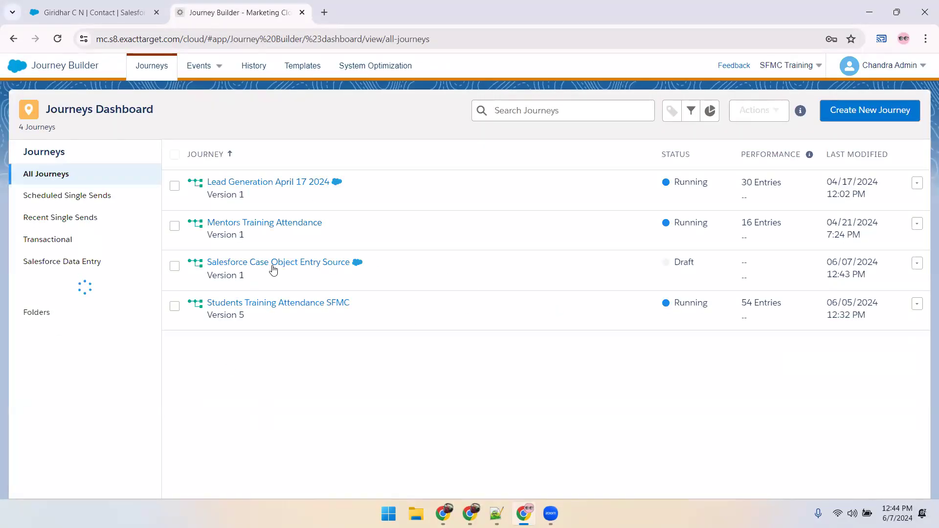
click(272, 267)
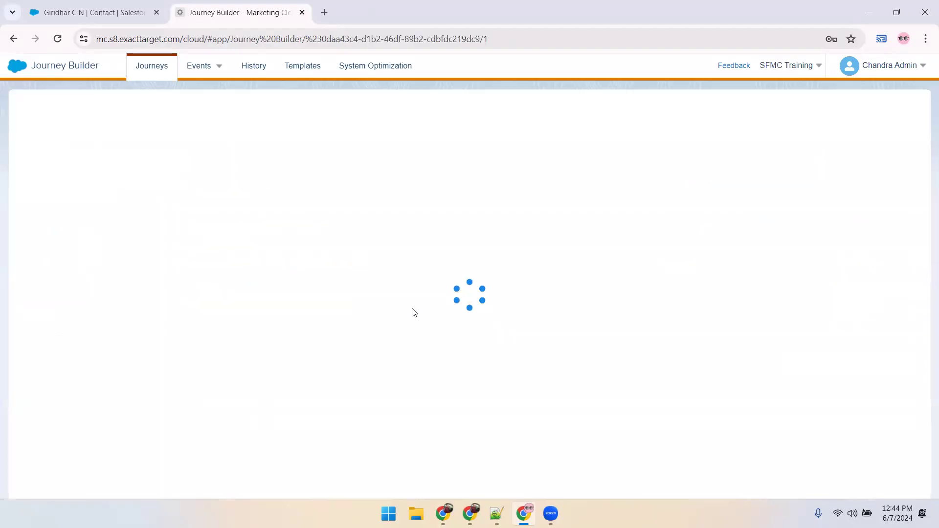
Step: Add an Email activity before the 1-day wait and select "Case Email Without personalization - June 07 2024" as its message
drag(35, 427, 321, 183)
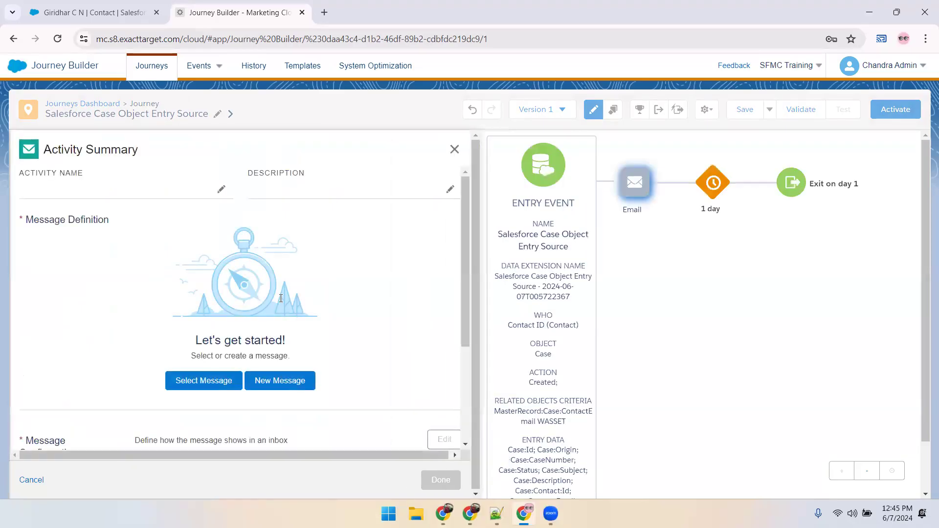
click(196, 380)
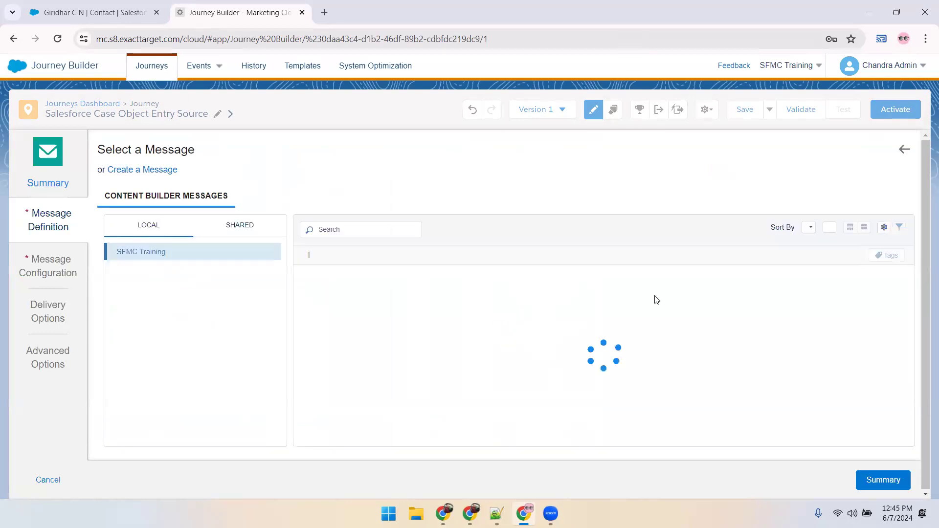
click(449, 307)
click(425, 302)
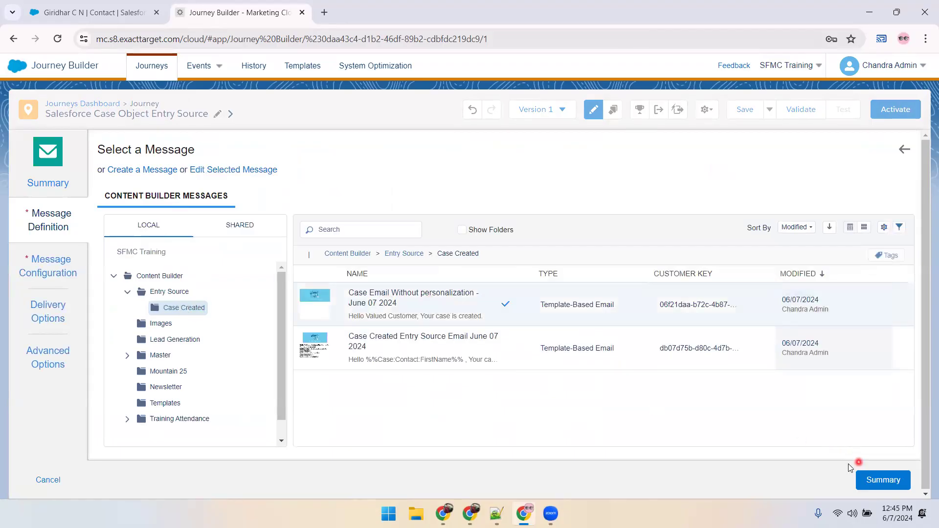
Step: Set the email activity's delivery options to use the case publication list instead of All Subscribers, and finish the activity
click(43, 277)
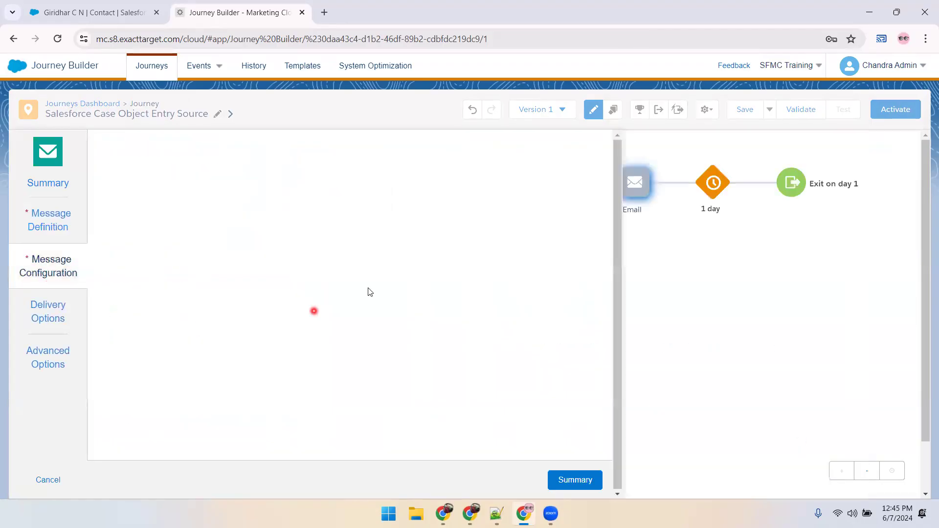
click(47, 311)
click(393, 230)
click(108, 171)
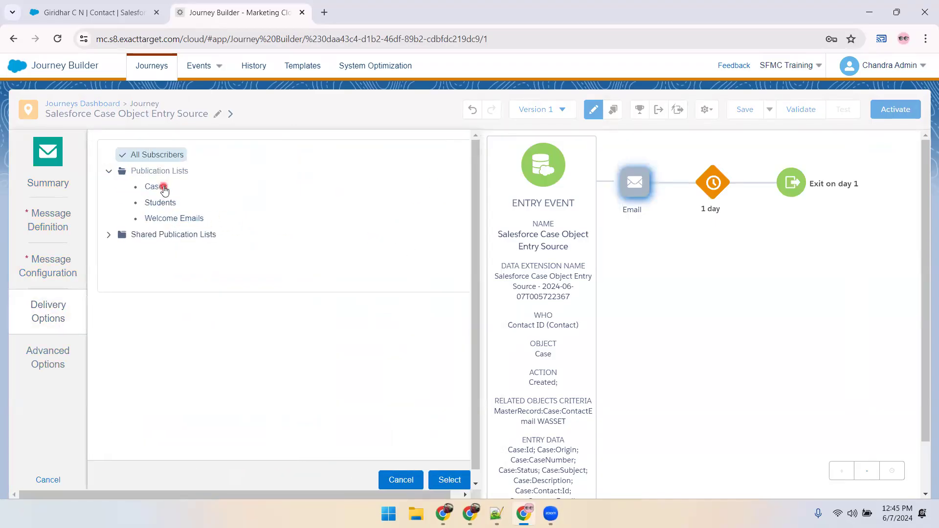
click(156, 186)
click(428, 385)
click(451, 480)
click(454, 479)
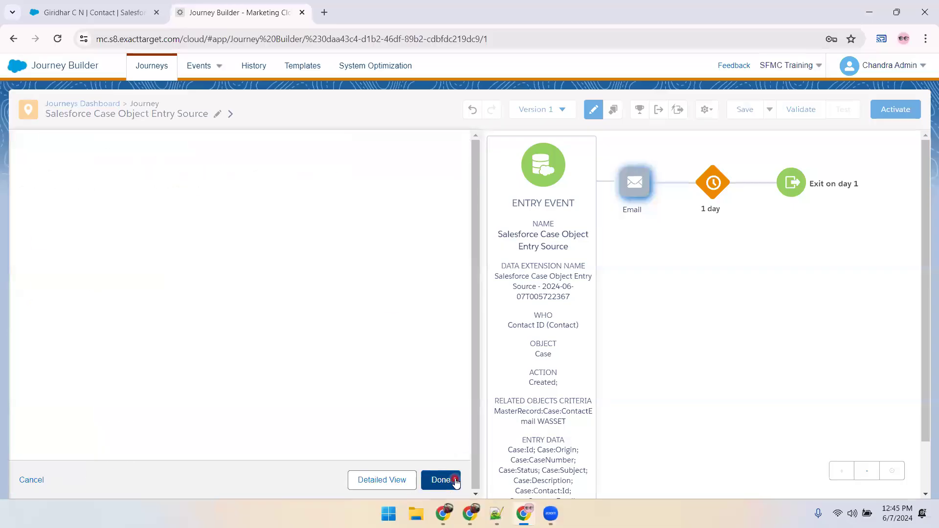
click(454, 479)
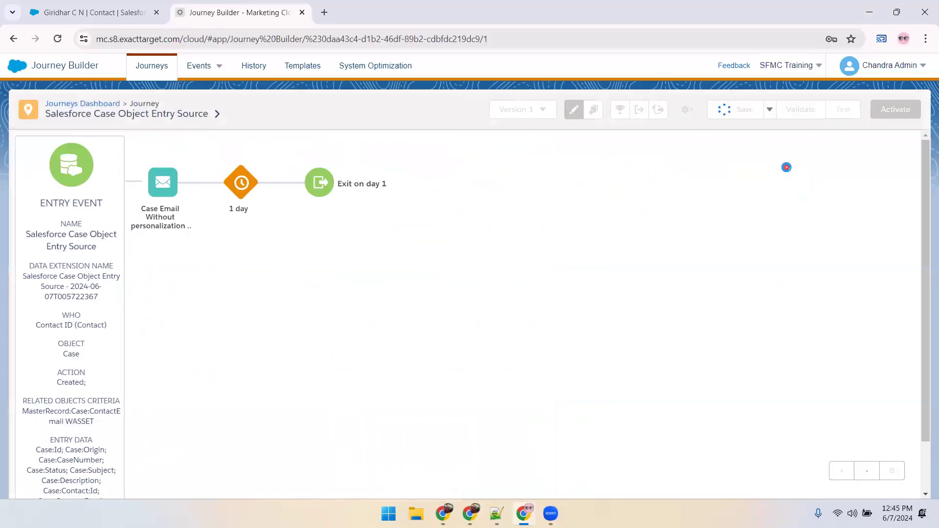
Step: Save the Salesforce Case Object Entry Source journey and validate it
click(463, 100)
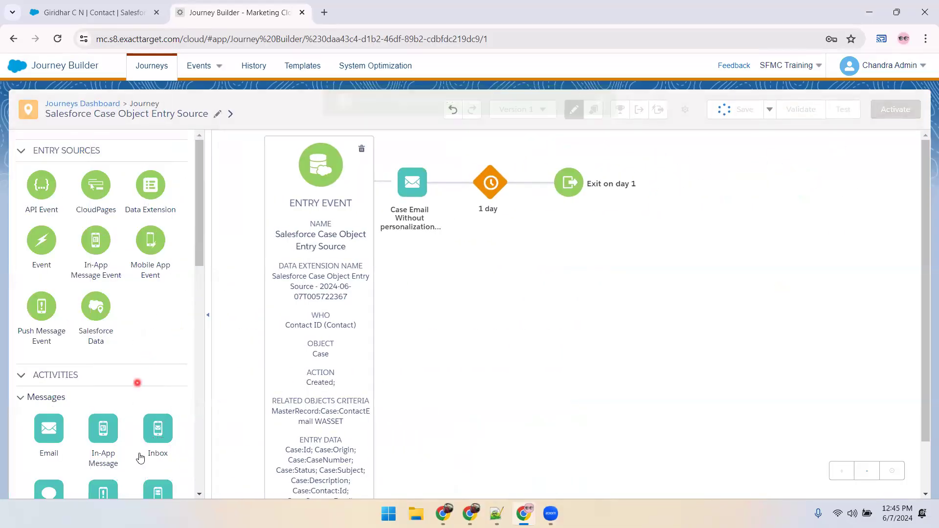
click(236, 484)
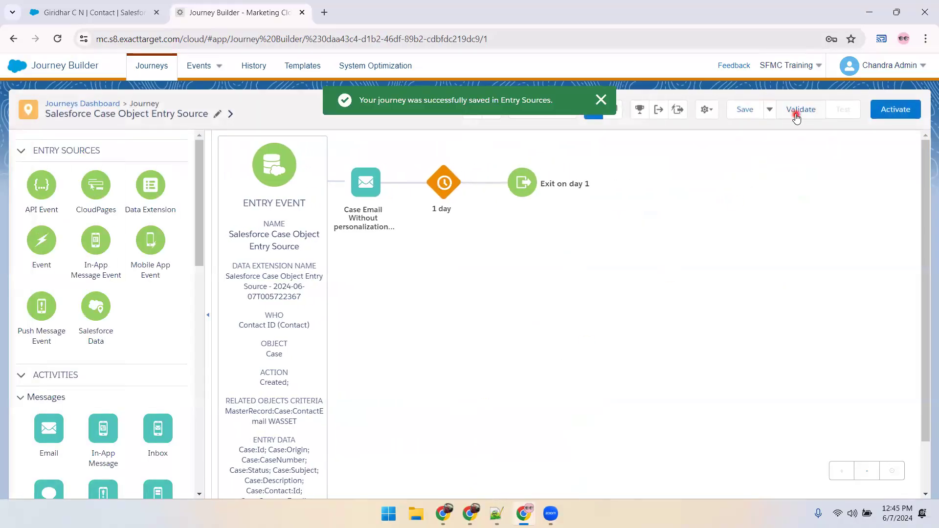
click(796, 118)
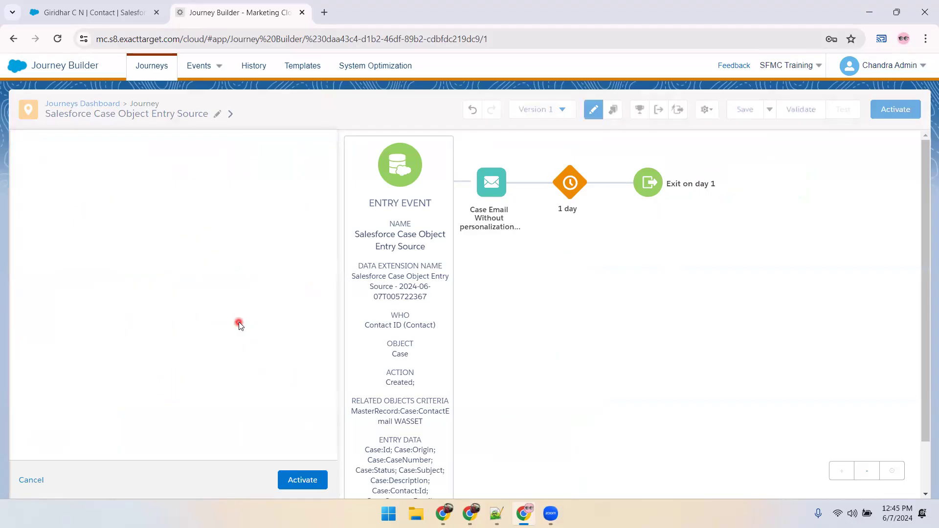
Step: Activate version 1 of the Salesforce Case Object Entry Source journey and return to its canvas
click(313, 477)
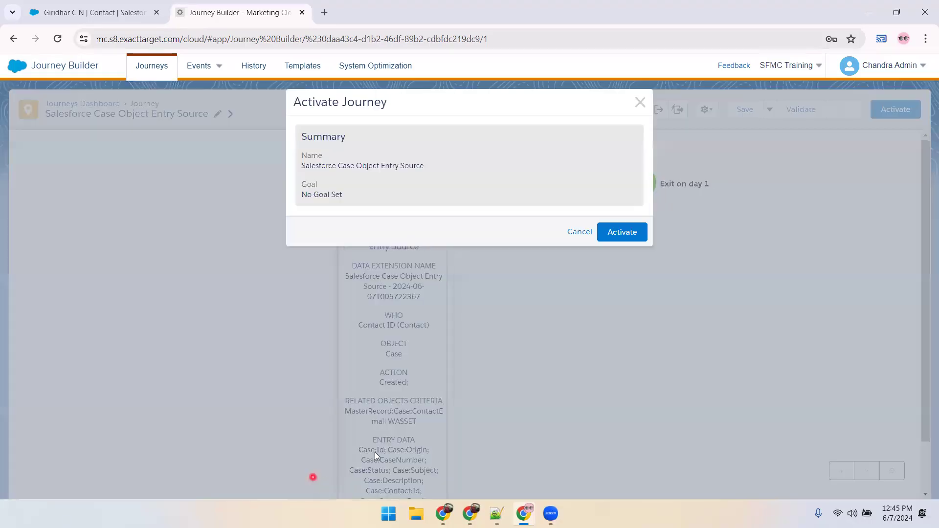
click(642, 234)
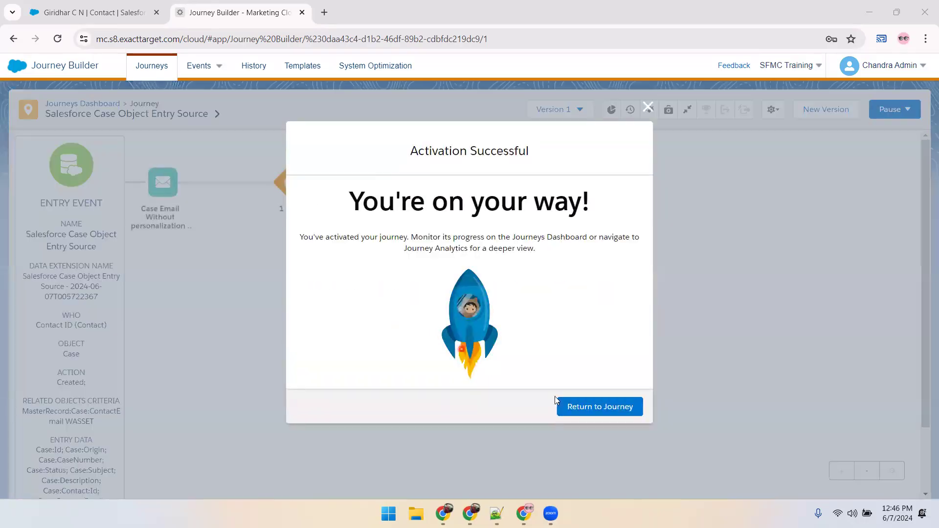
click(602, 407)
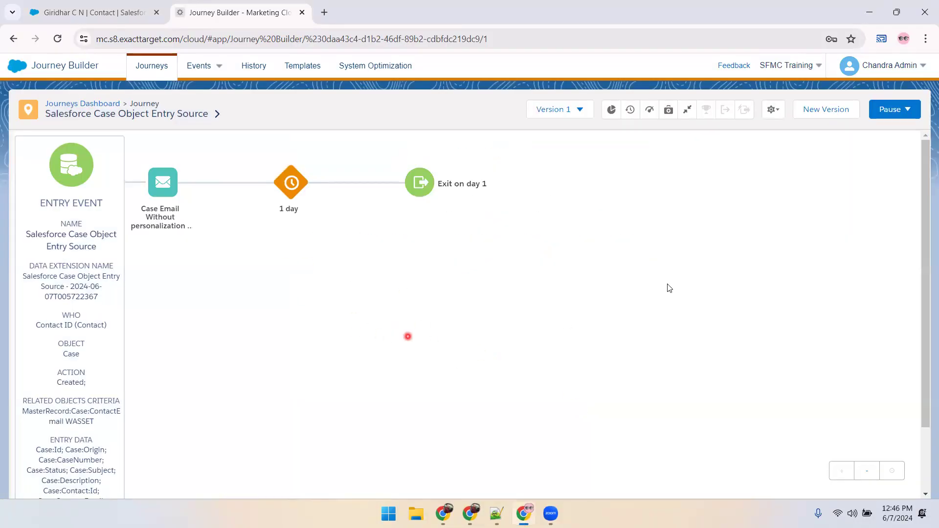
Step: Review the activated journey's contact entry and default email address settings, and close them
click(773, 110)
click(723, 143)
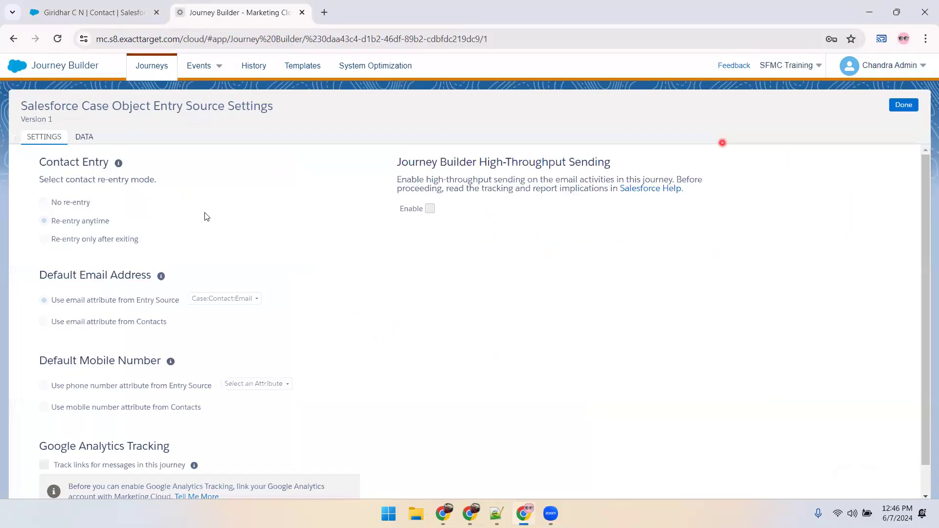
click(66, 234)
click(902, 106)
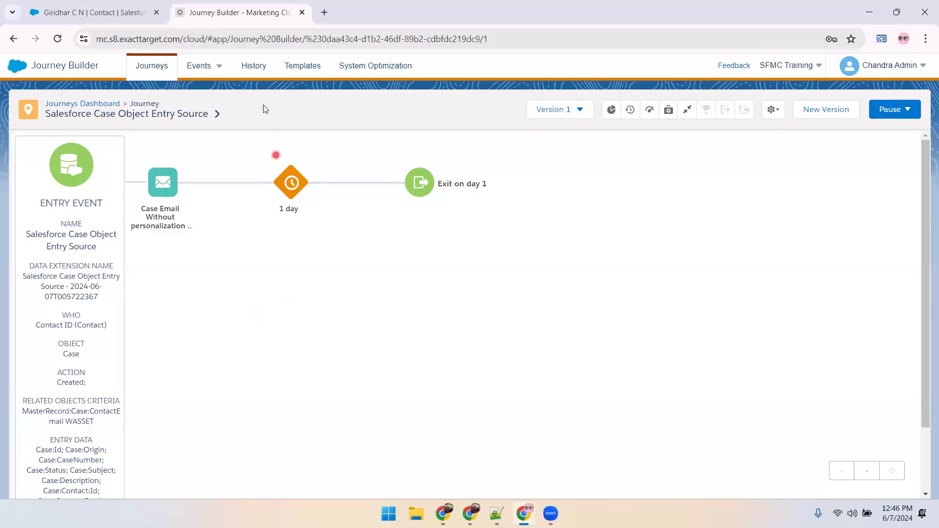
Step: Switch to Email Studio and examine the records and columns of the Salesforce Case Object Entry Source data extension
mouse_move(20, 66)
mouse_move(27, 147)
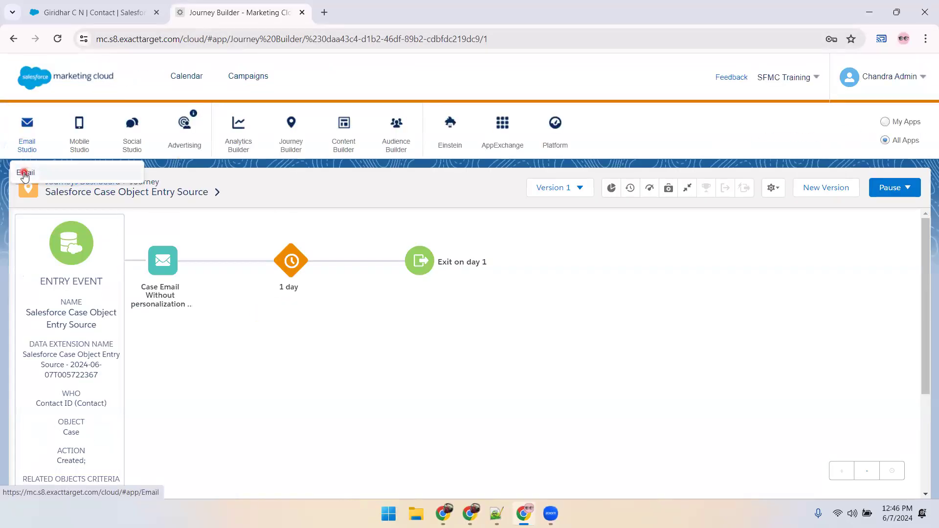
click(28, 170)
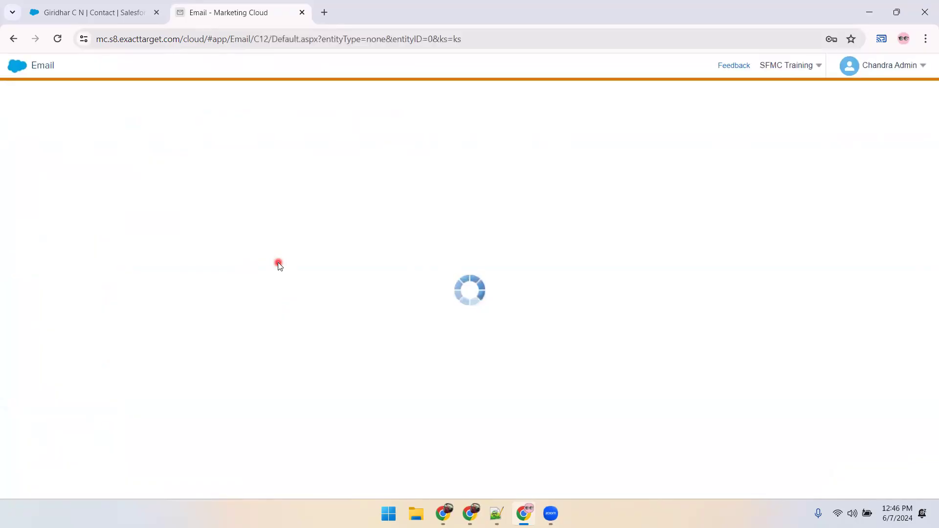
mouse_move(223, 72)
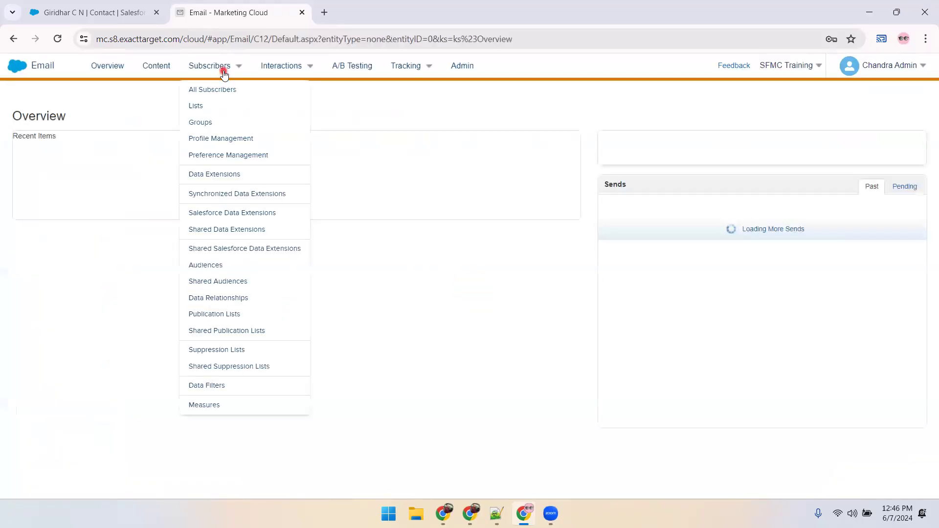
click(225, 175)
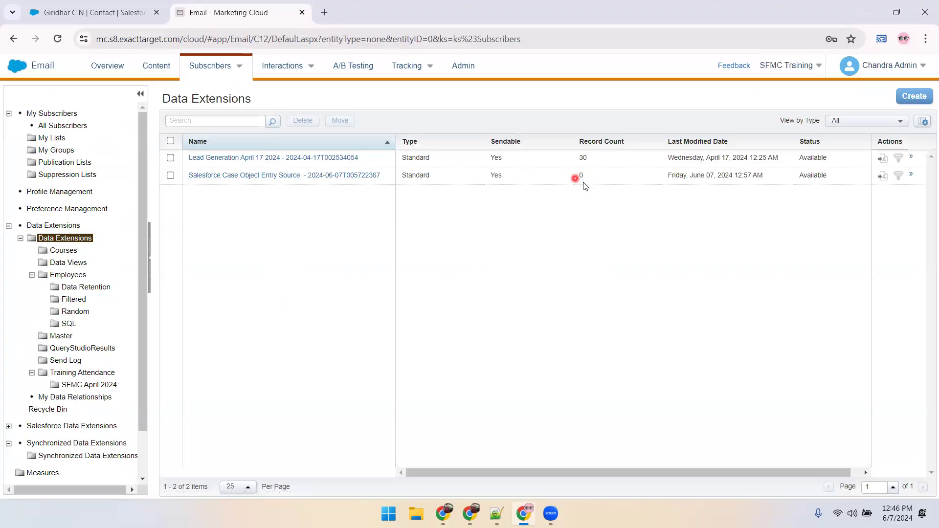
click(340, 176)
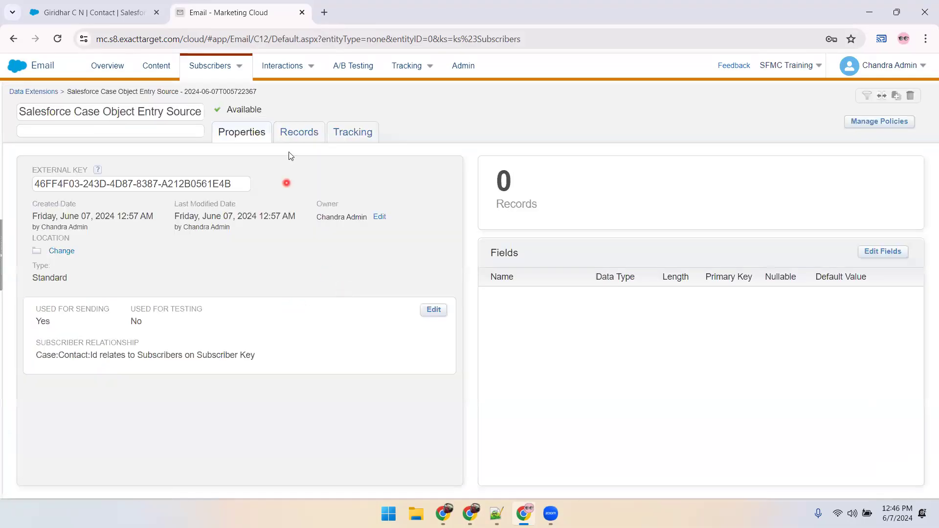
click(293, 135)
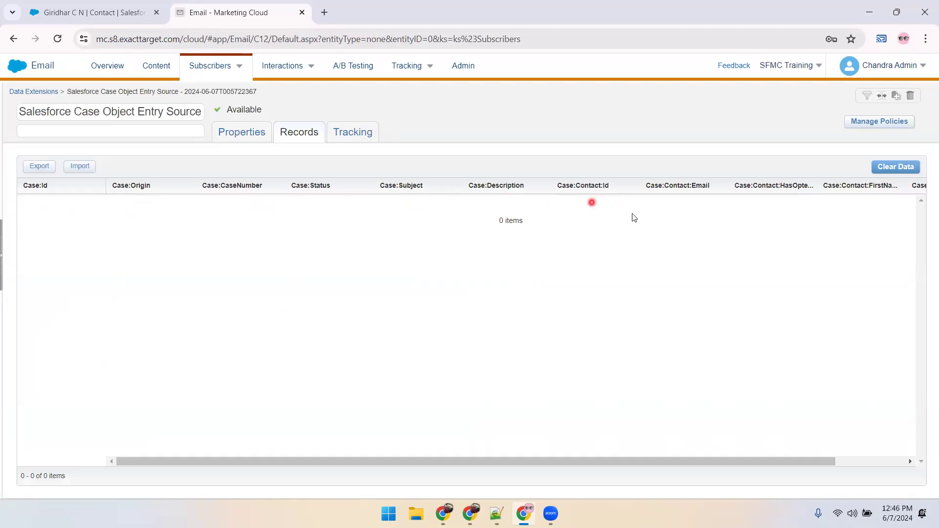
scroll(705, 211, right, 2)
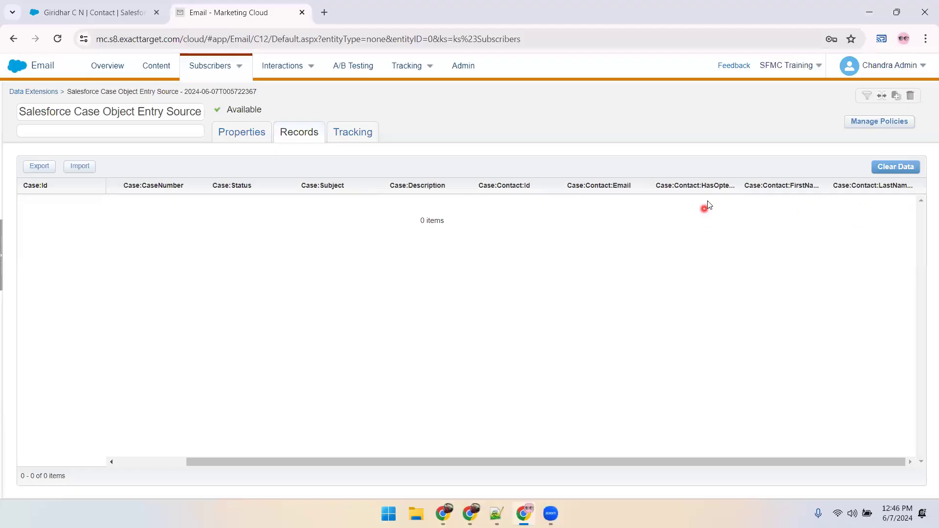
scroll(445, 284, left, 2)
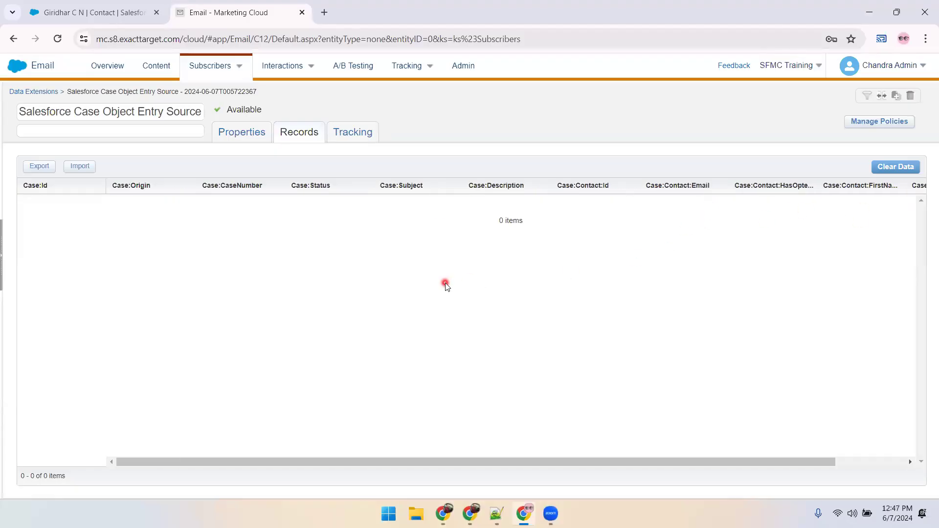
Step: Switch to the Salesforce contact record, start a new case from its Cases related list, and set the Case Origin to Phone
click(112, 15)
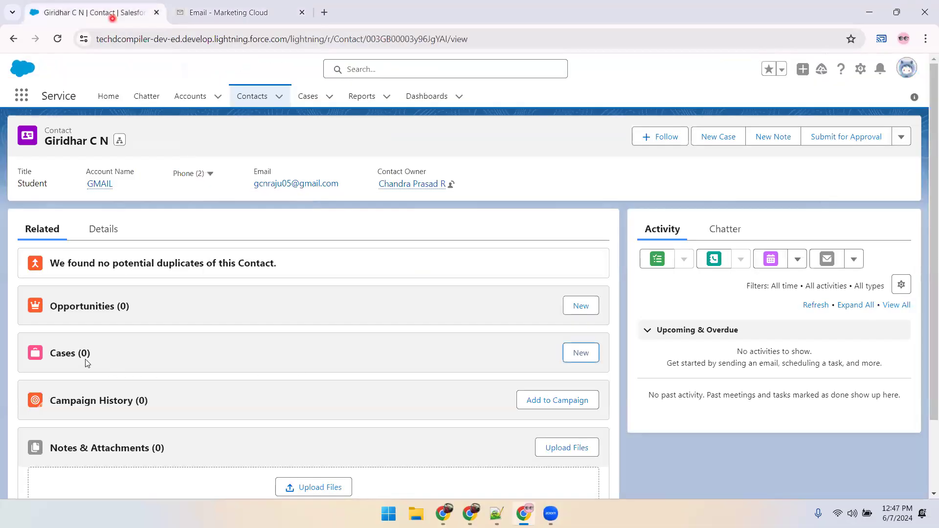
click(585, 356)
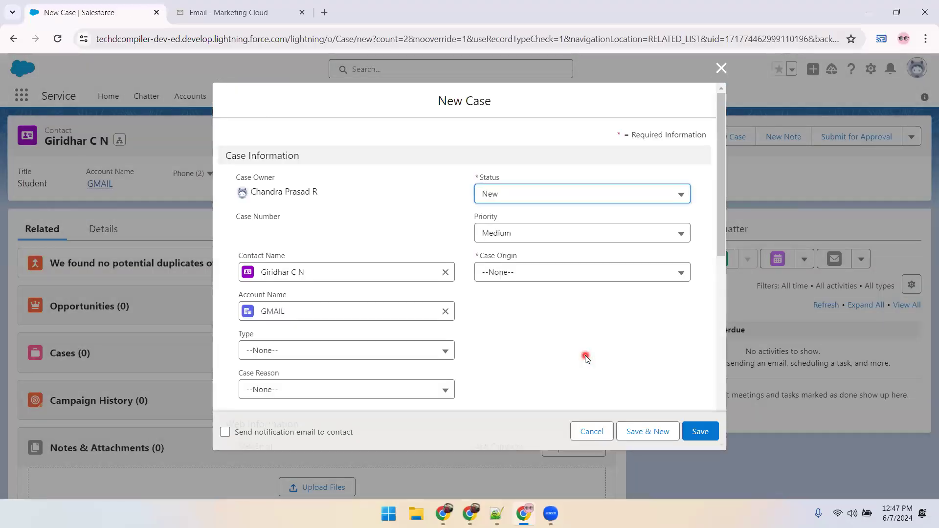
click(524, 278)
click(524, 324)
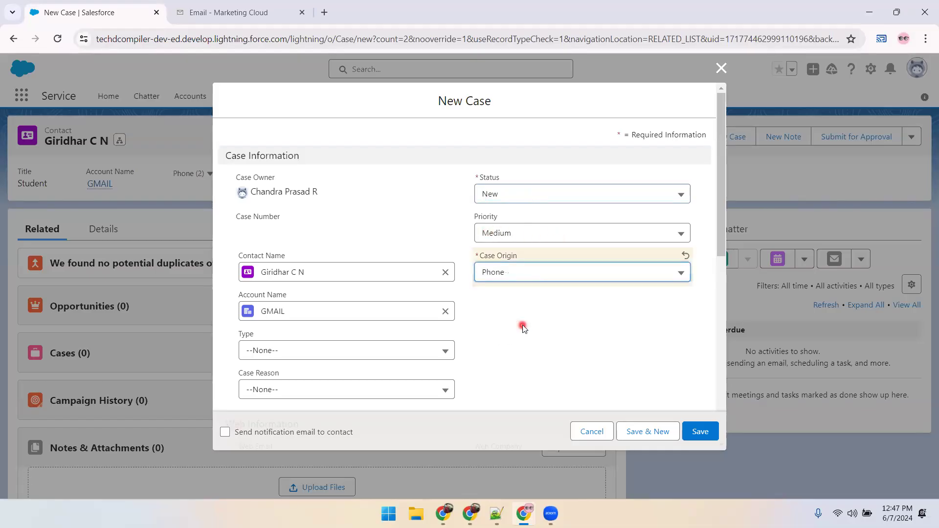
Step: Enter the case subject "Student is unhappy with Trainer" and the description "Student is in SFMC April batch not happy."
scroll(364, 337, down, 5)
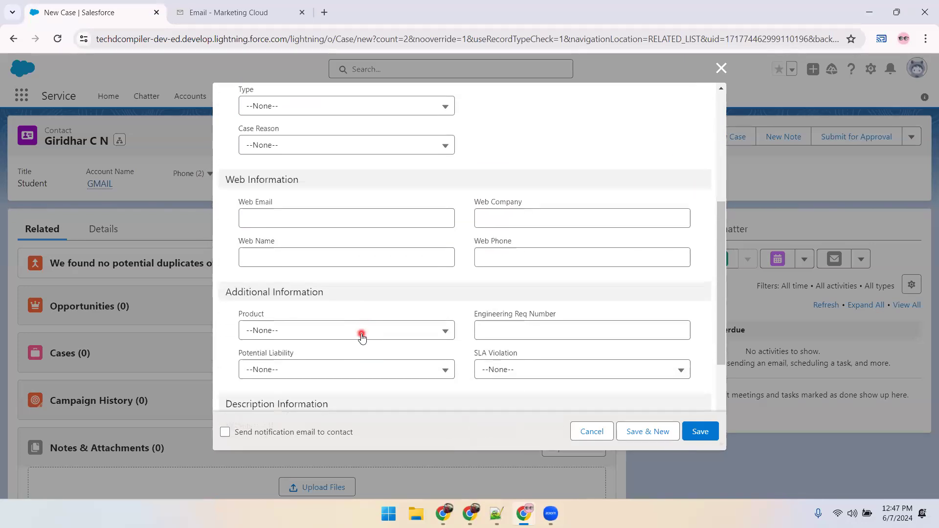
scroll(361, 336, down, 3)
click(328, 279)
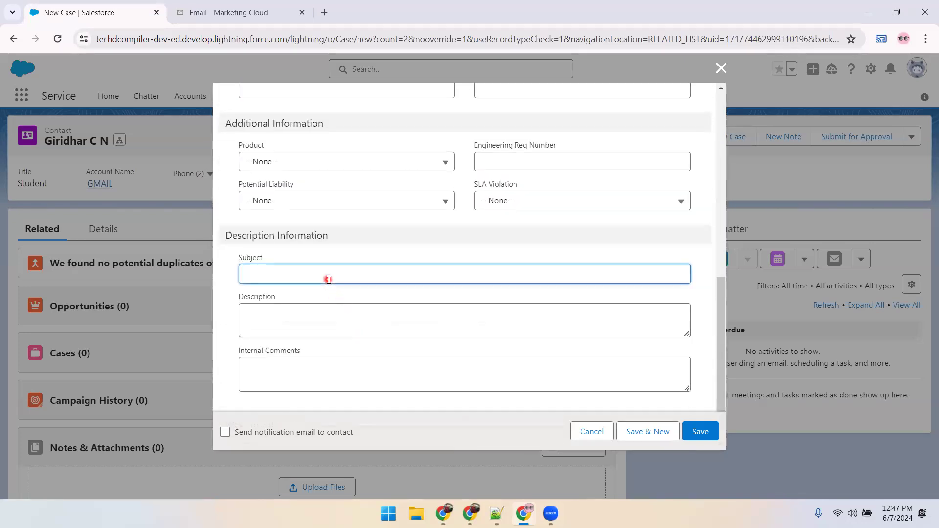
text(Student is unhappy with Trainer)
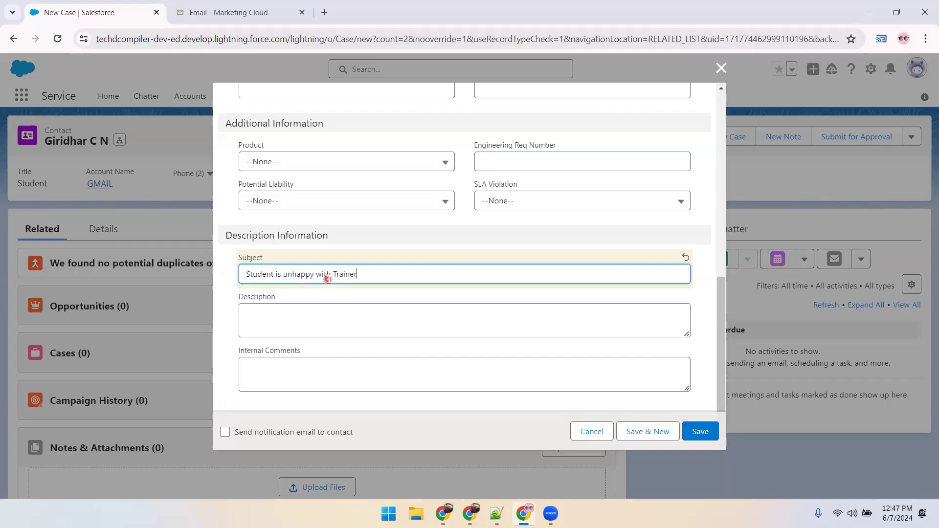
click(285, 326)
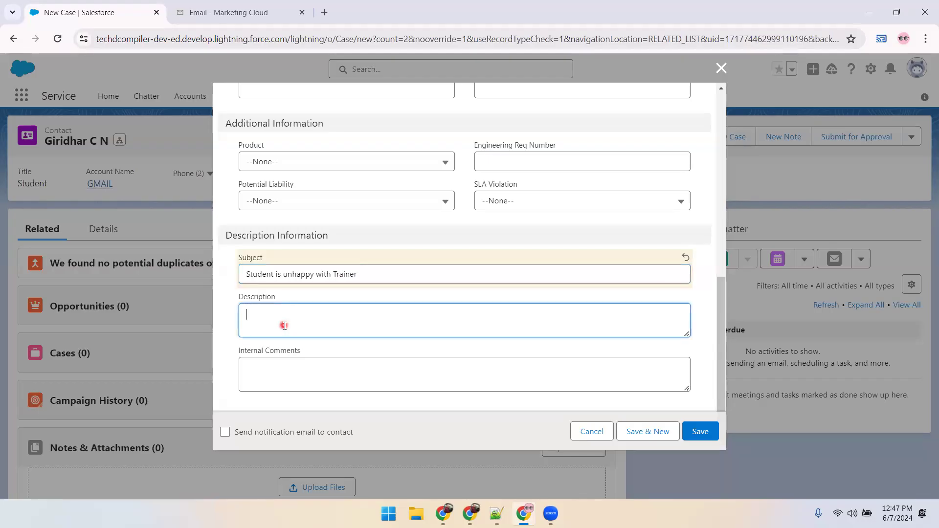
text(Student)
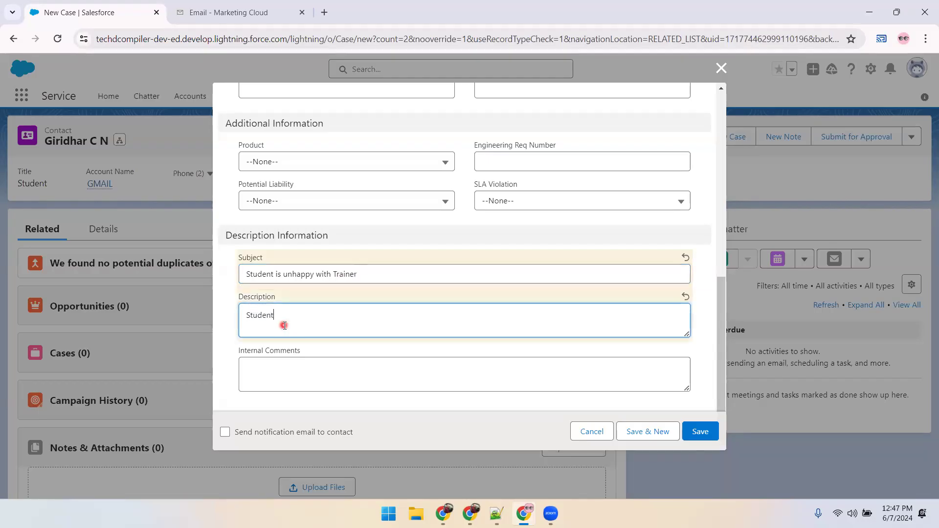
text( is in SFMC April batch not happy.)
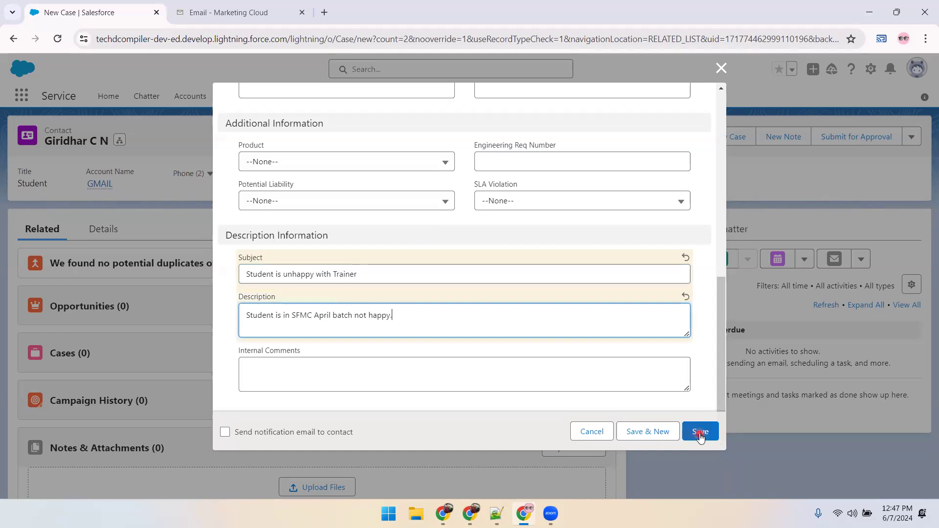
Step: Save the new case, and open its record to review the feed and details
click(701, 437)
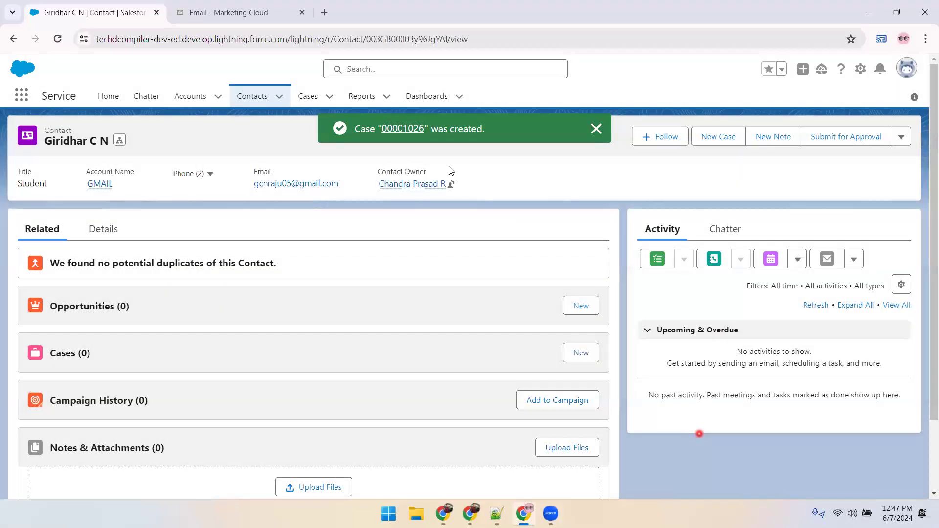
click(404, 130)
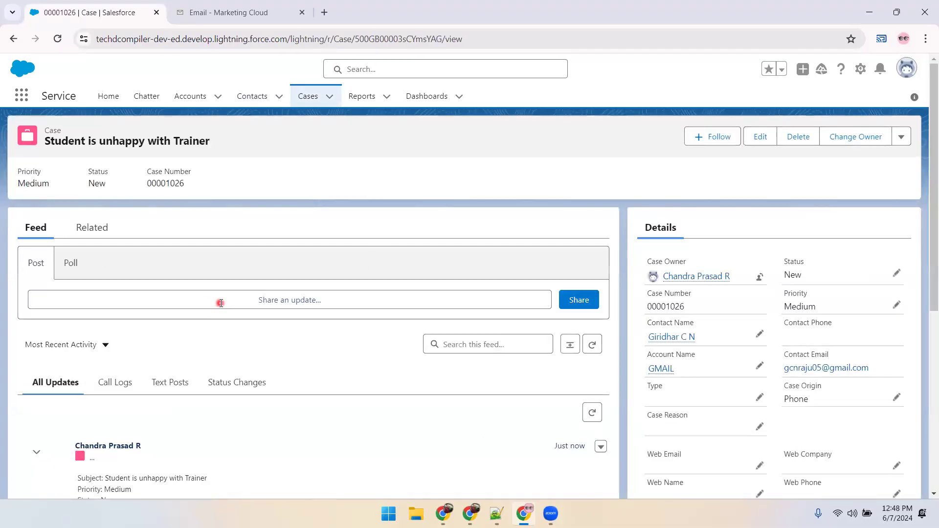
scroll(205, 313, down, 3)
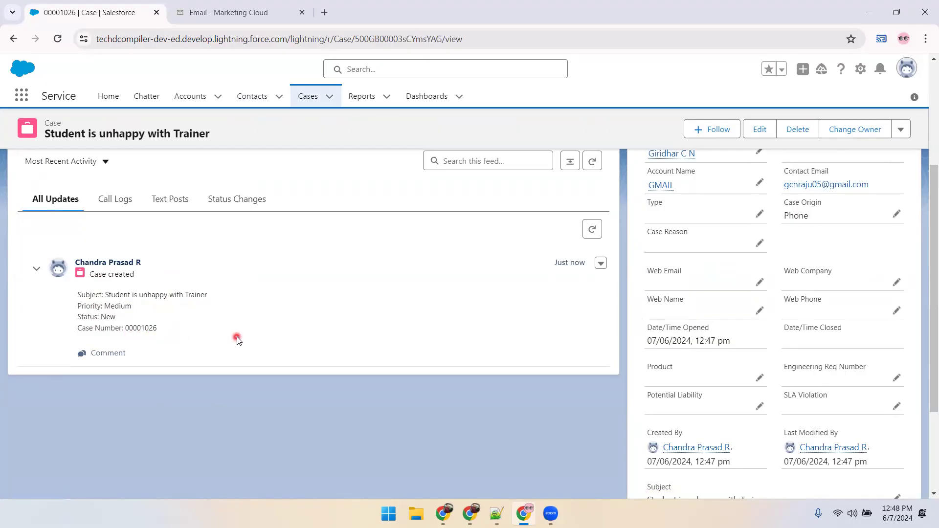
Step: Switch to Email Studio and check the Salesforce Case Object Entry Source data extension for new records, in its properties and the Data Extensions list
click(243, 14)
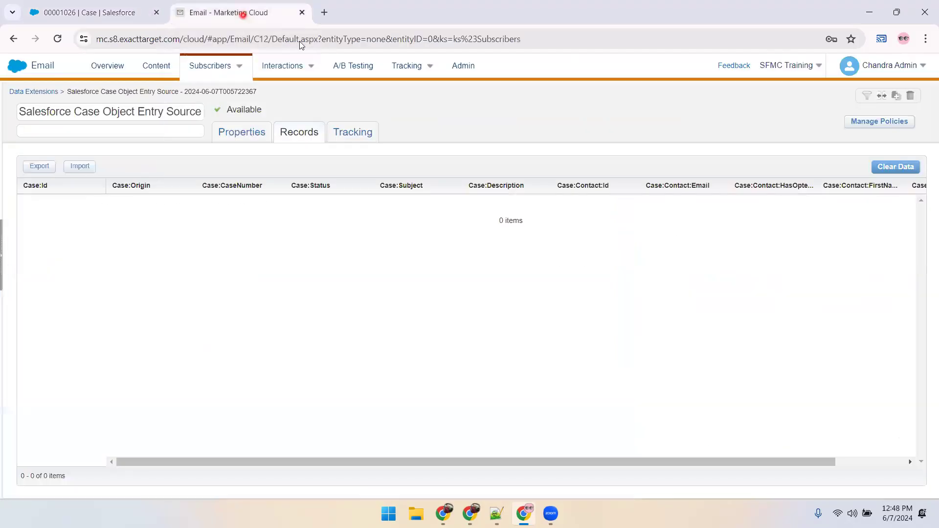
click(240, 141)
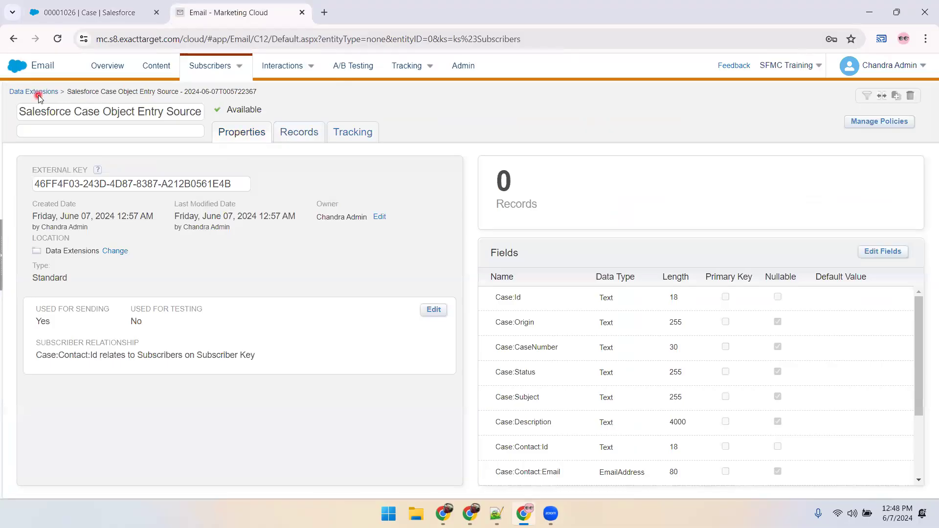
click(38, 93)
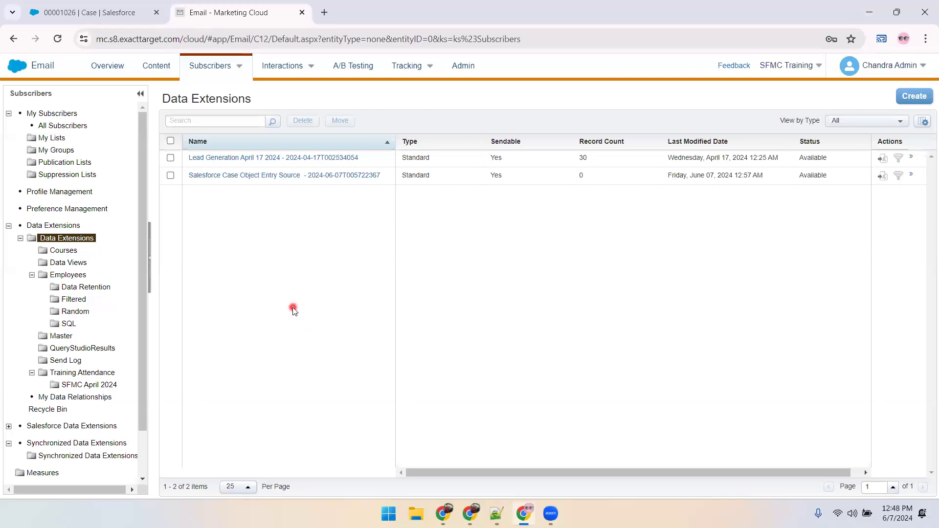
click(279, 176)
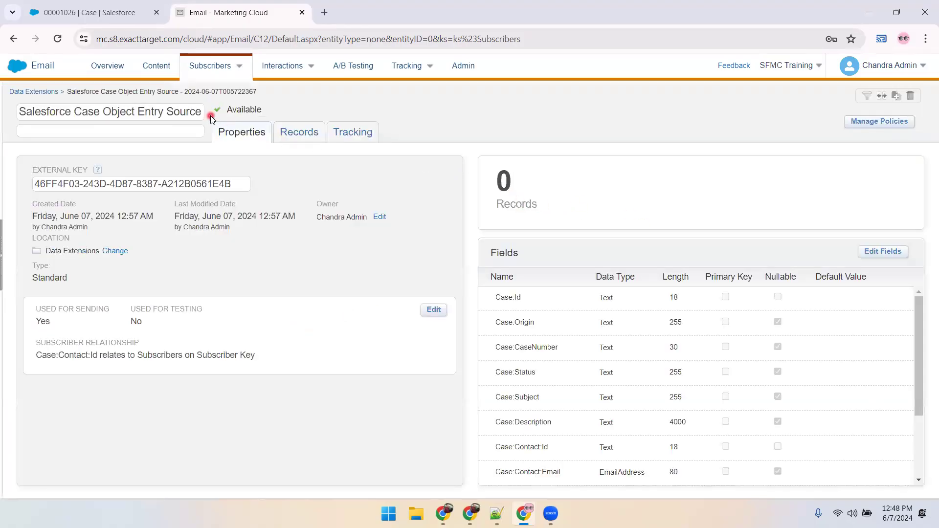
Step: Switch to Journey Builder, open the Salesforce Case Object Entry Source journey, and review its entry event details
mouse_move(13, 67)
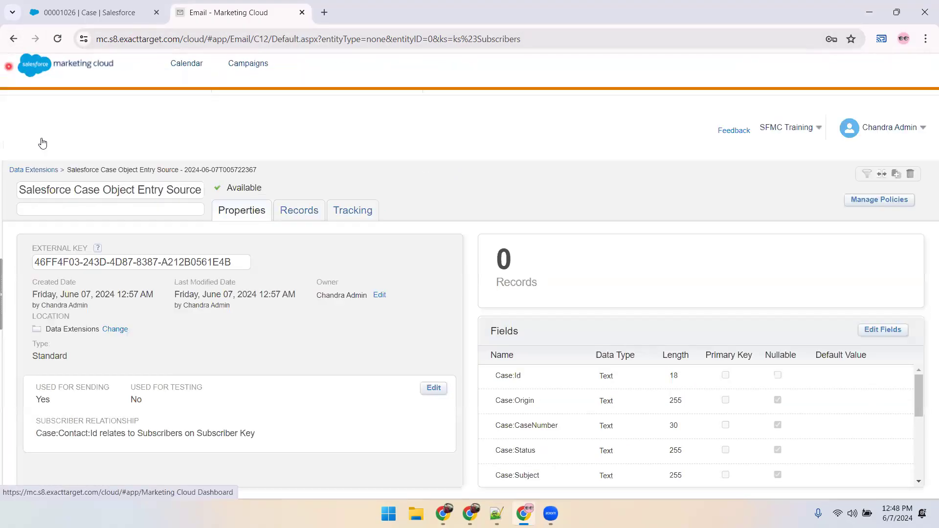
mouse_move(290, 131)
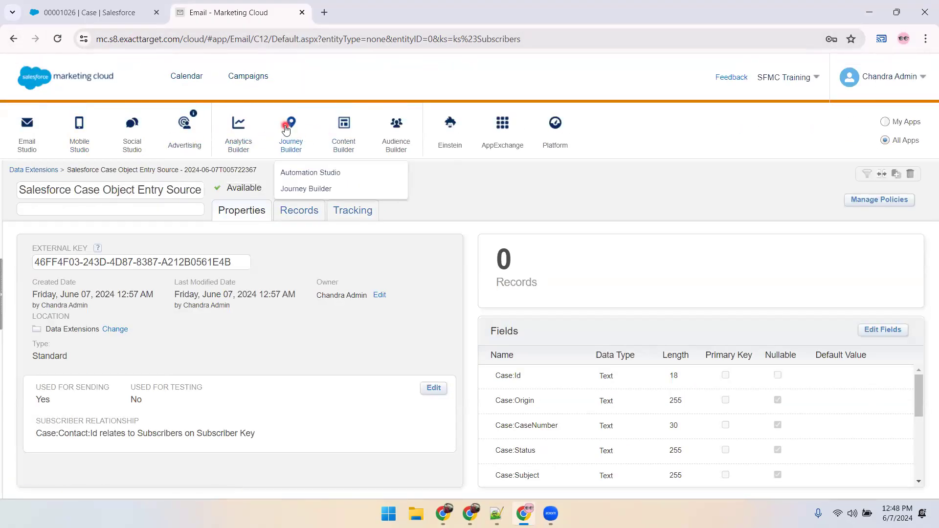
click(296, 189)
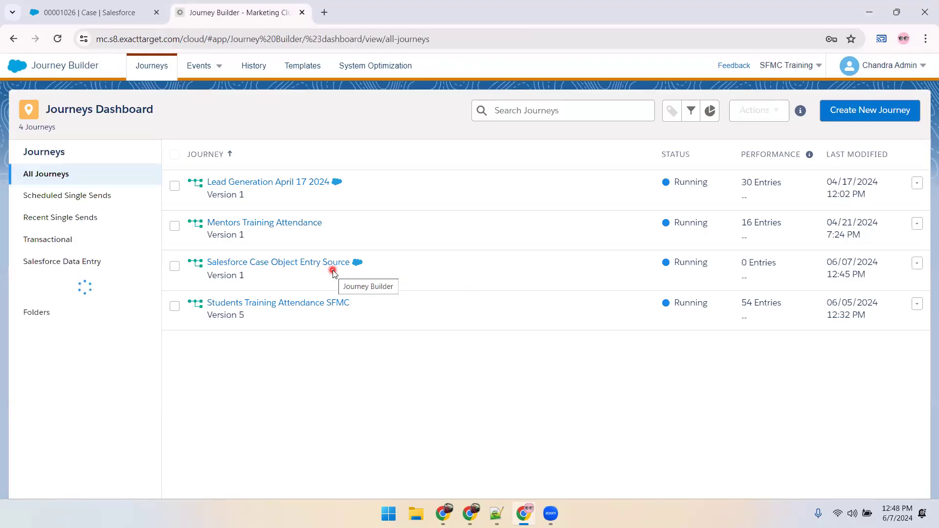
click(298, 263)
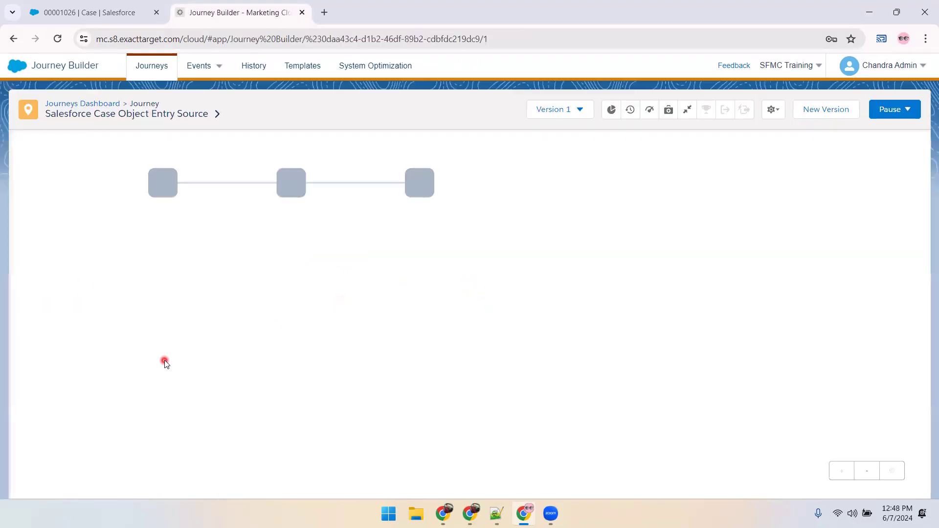
scroll(83, 377, down, 1)
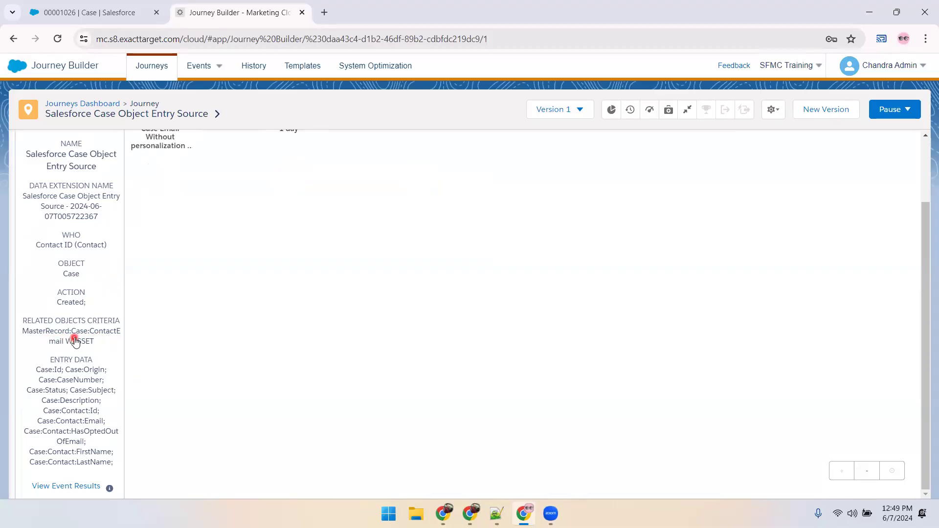
Step: Switch back to Salesforce, reopen the "Student is unhappy with Trainer" case from the recently viewed cases, and review its contact and case details
click(100, 12)
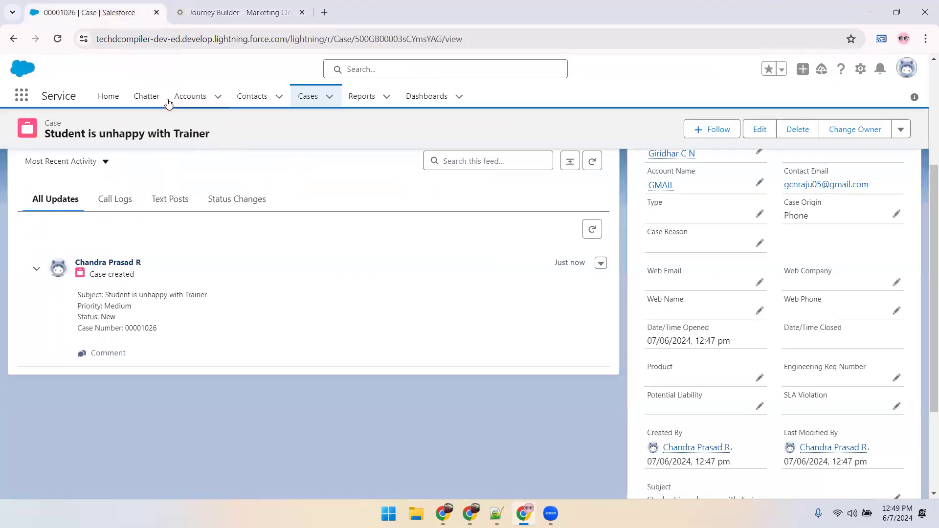
click(308, 98)
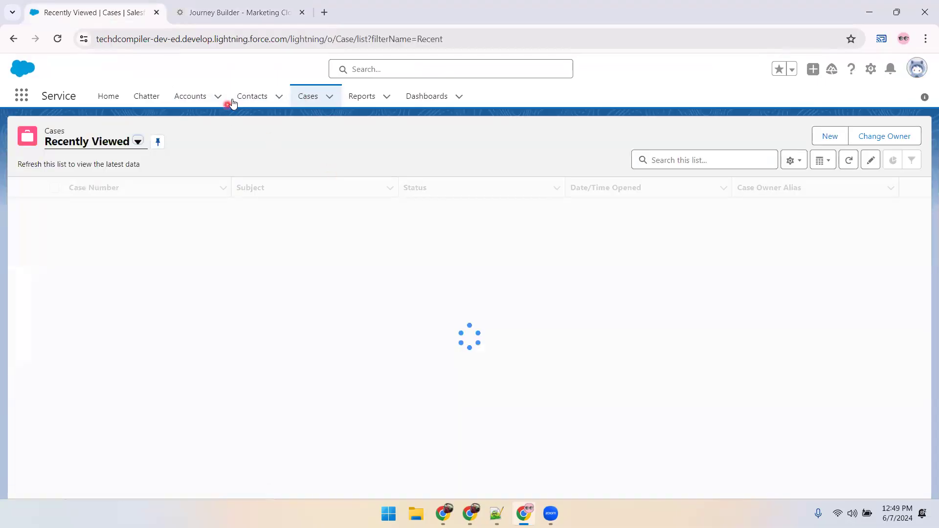
click(242, 96)
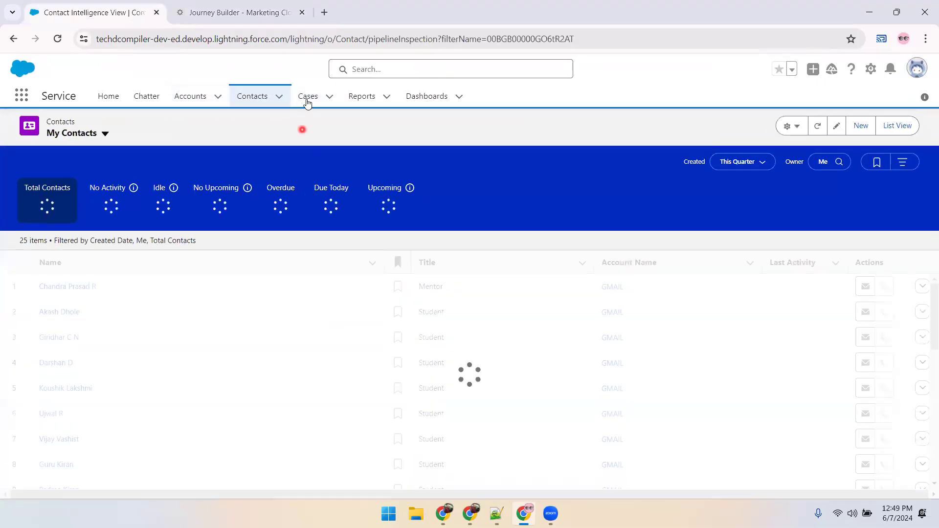
click(307, 100)
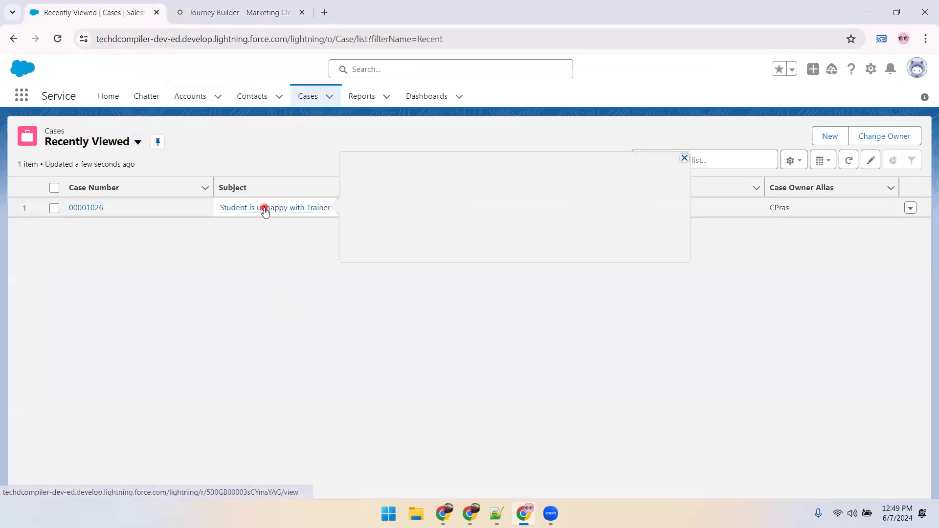
click(262, 210)
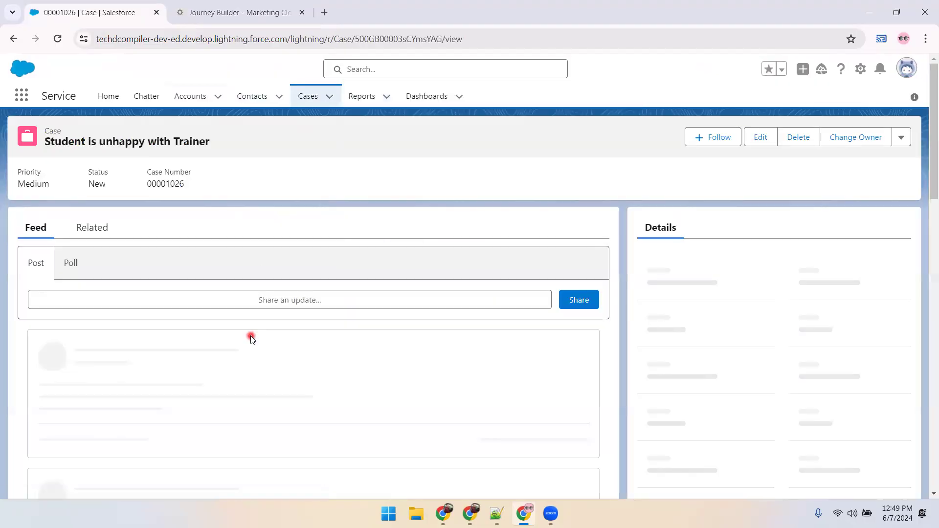
scroll(328, 354, down, 4)
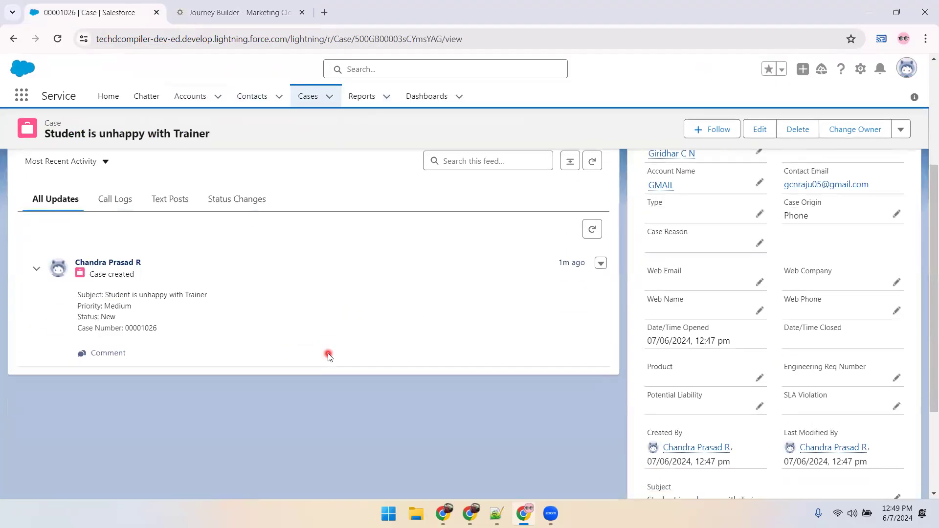
scroll(327, 353, up, 3)
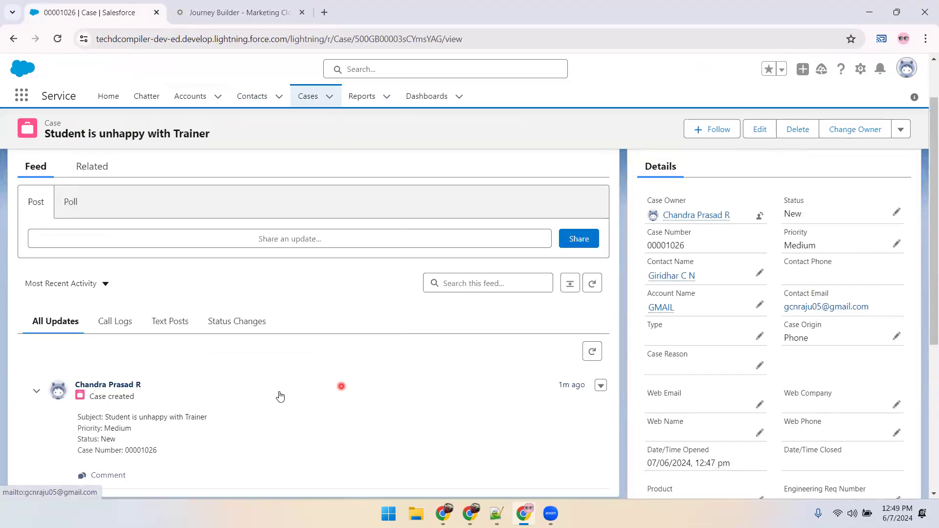
Step: Return to the Salesforce Case Object Entry Source journey, and recheck its entry event summary and version status
click(240, 20)
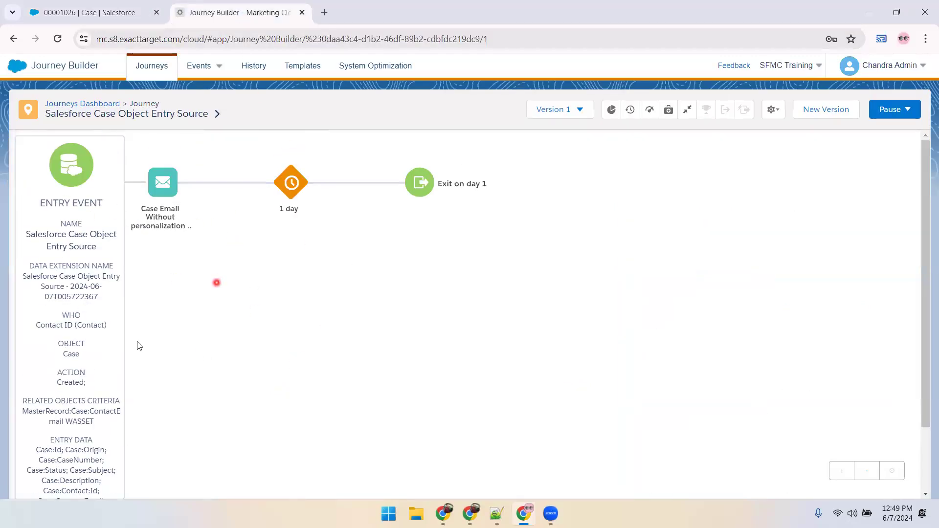
scroll(113, 331, down, 1)
scroll(113, 331, up, 1)
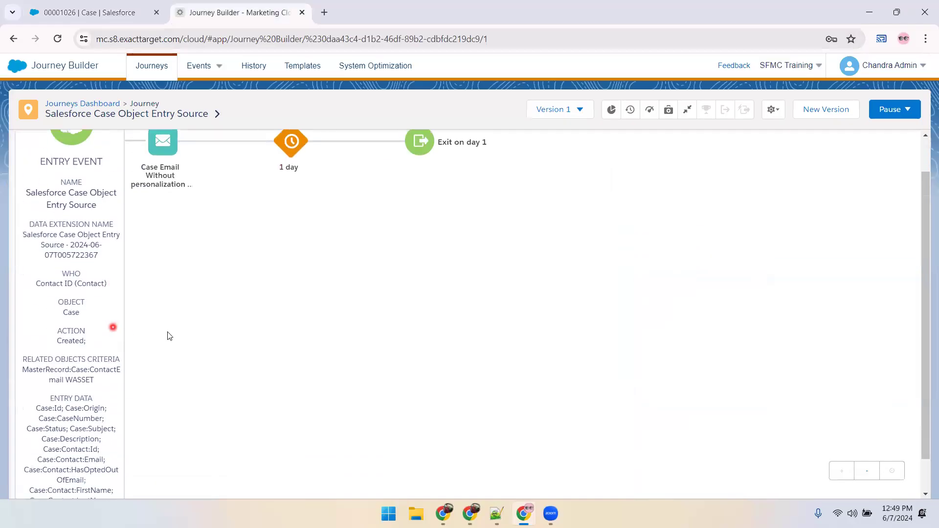
click(593, 109)
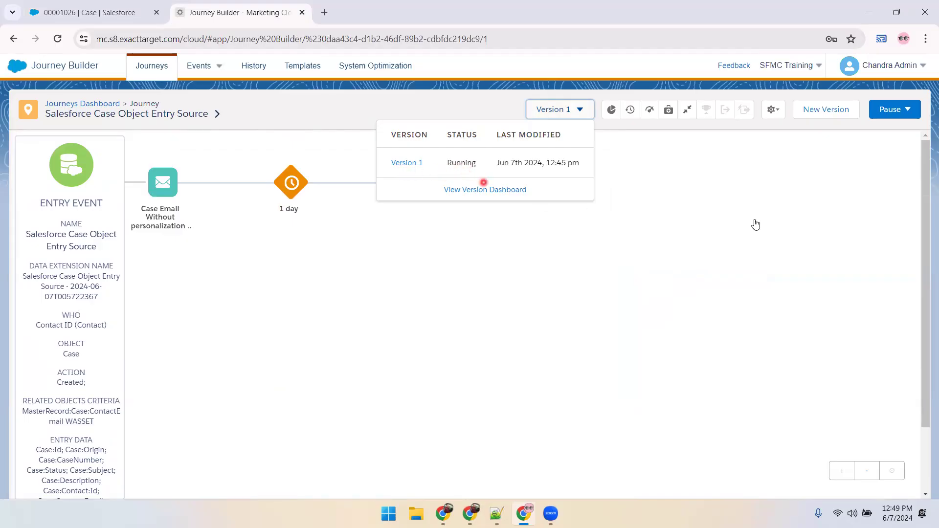
click(787, 203)
Step: Create a new version of the Salesforce Case Object Entry Source journey and check the status of its versions
click(815, 111)
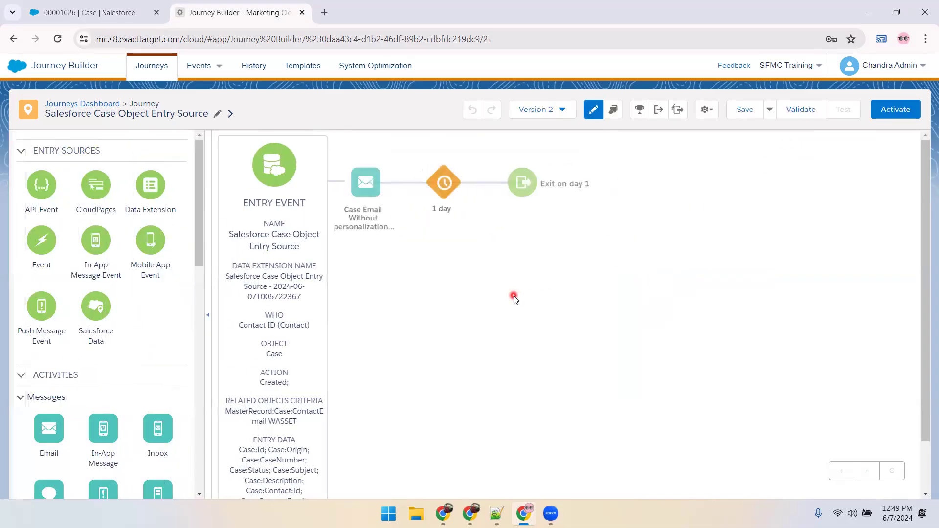
click(558, 110)
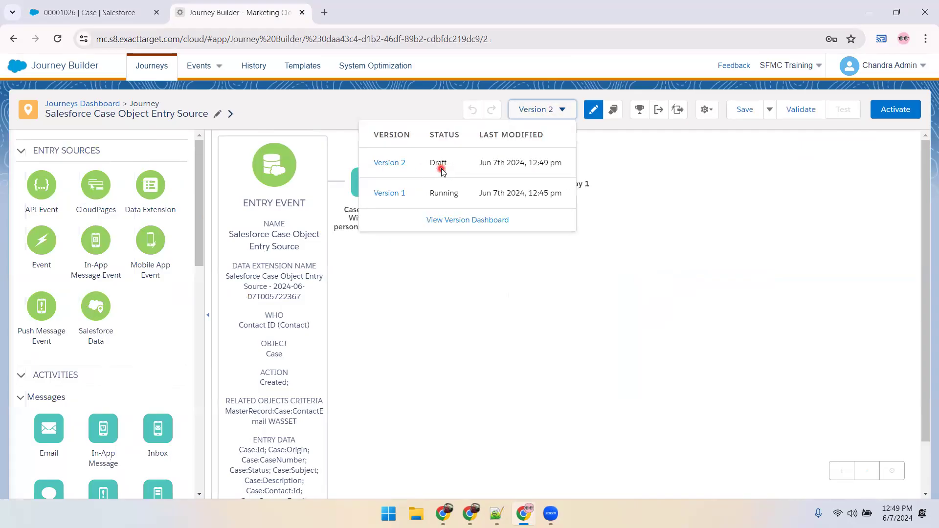
click(705, 256)
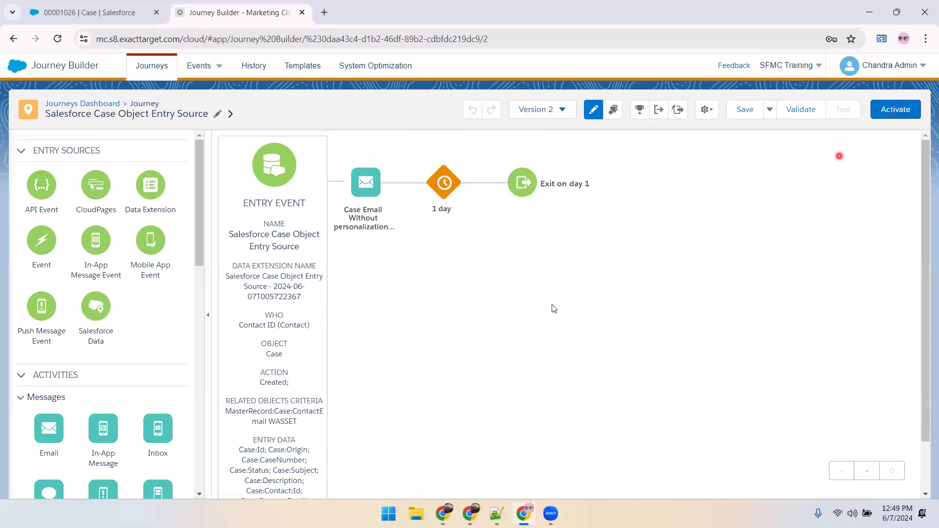
Step: Review the entry criteria and filter criteria of the version 2 entry source, and close it without changes
click(295, 343)
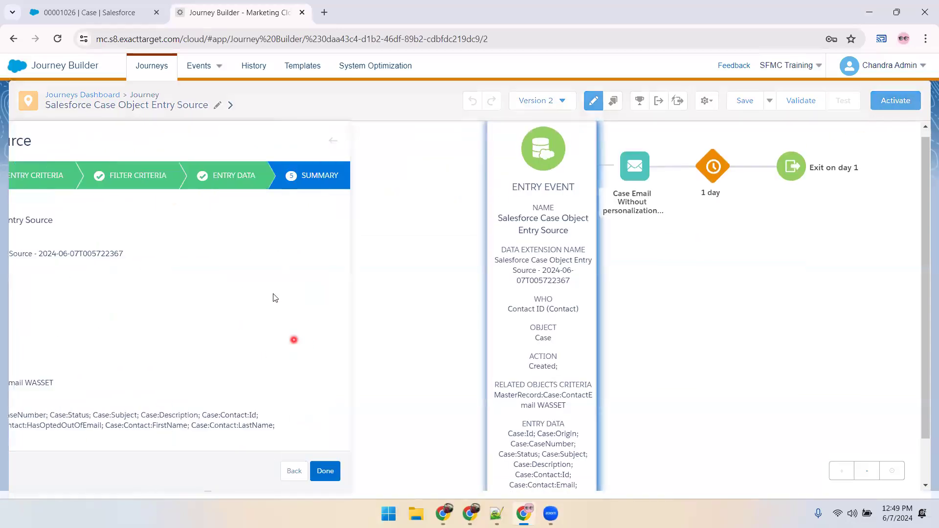
click(167, 193)
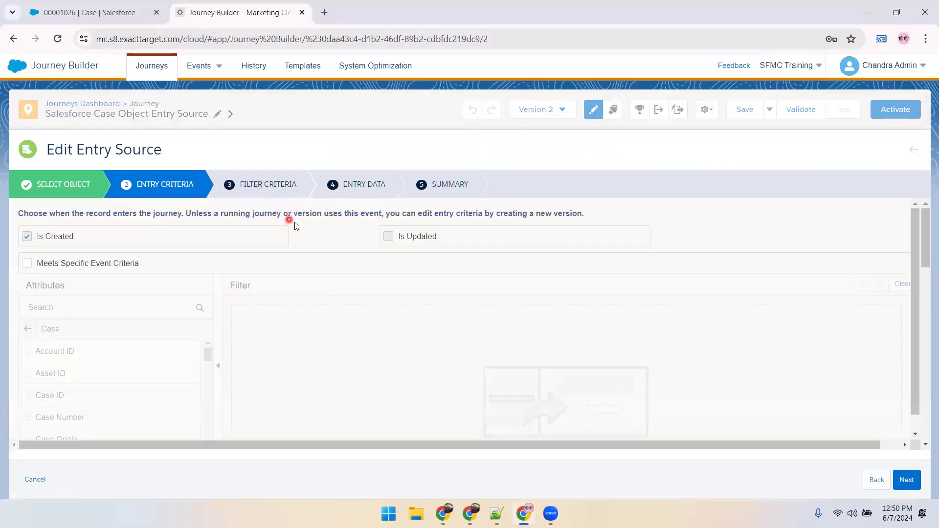
click(906, 480)
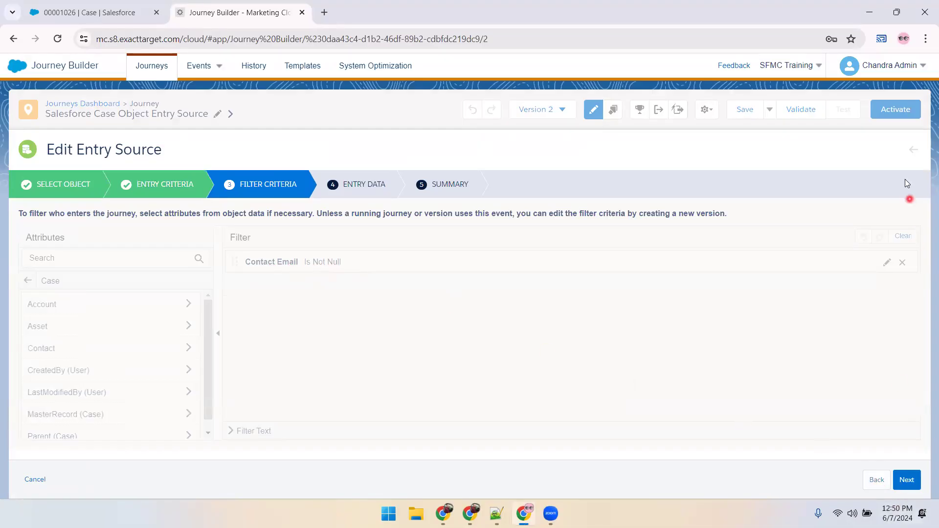
click(912, 154)
click(873, 280)
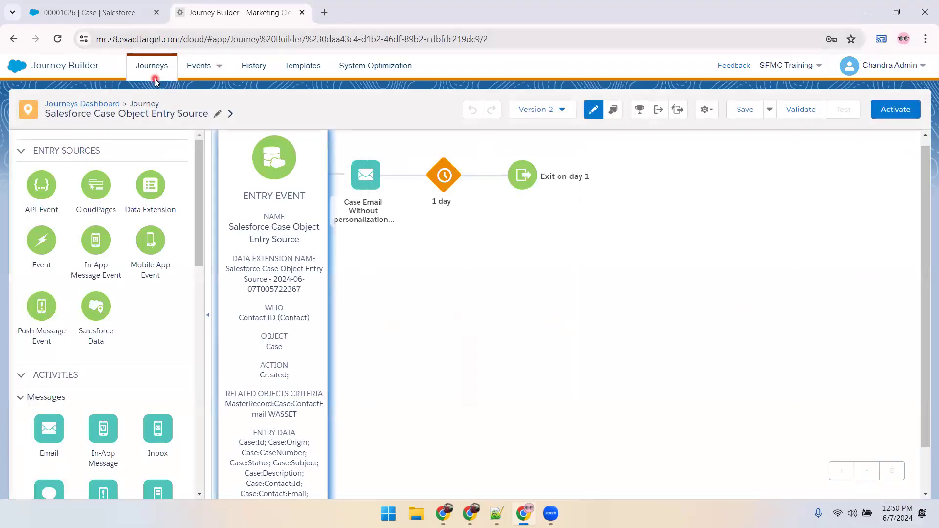
Step: Save the version 2 draft of the Salesforce Case Object Entry Source journey together with its organization settings
click(742, 109)
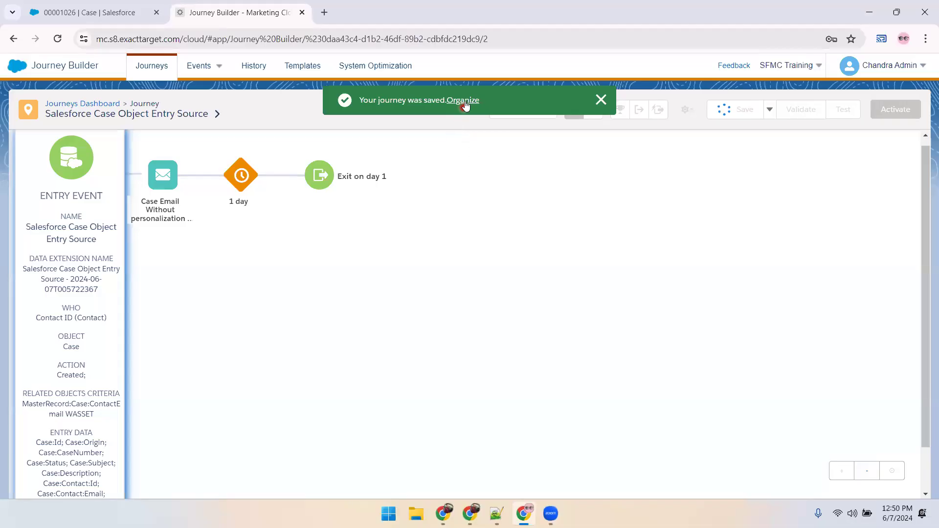
click(463, 102)
click(232, 480)
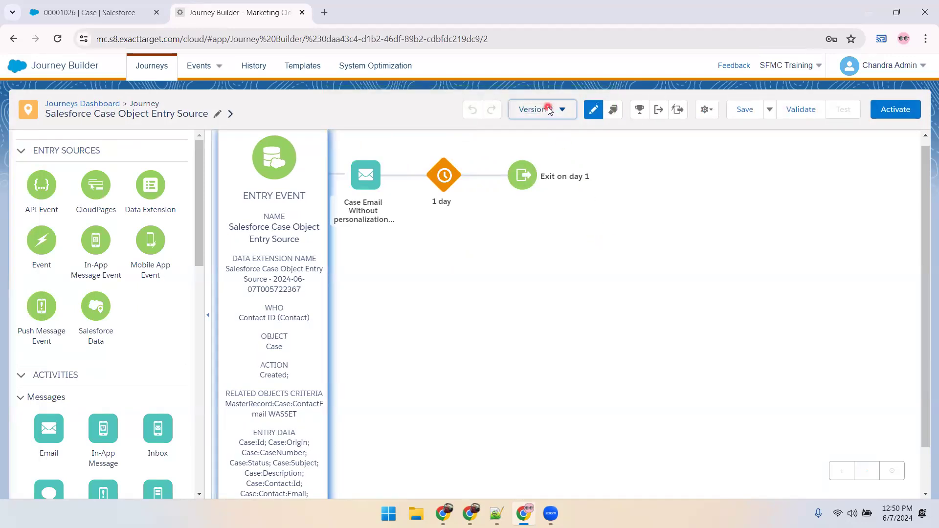
Step: Check the version statuses, open version 1, and review its event results for evaluated and accepted contacts
click(547, 108)
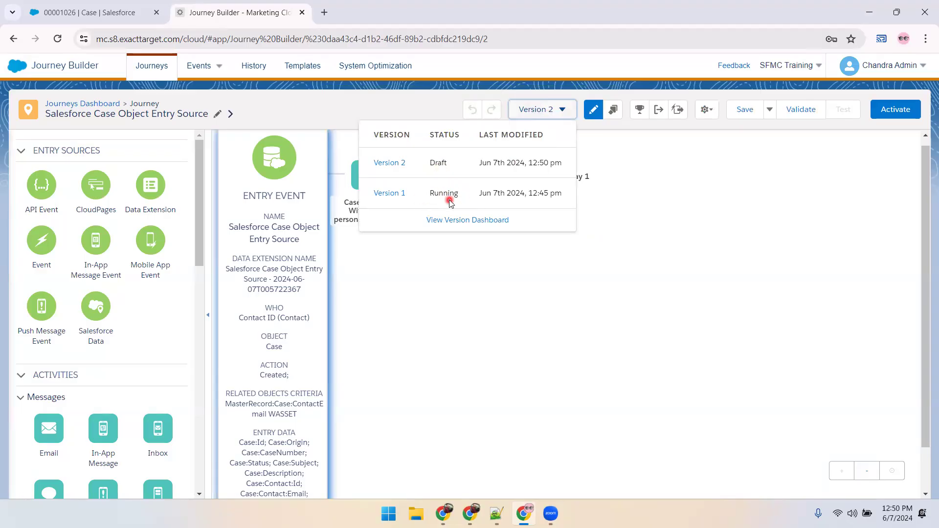
click(397, 192)
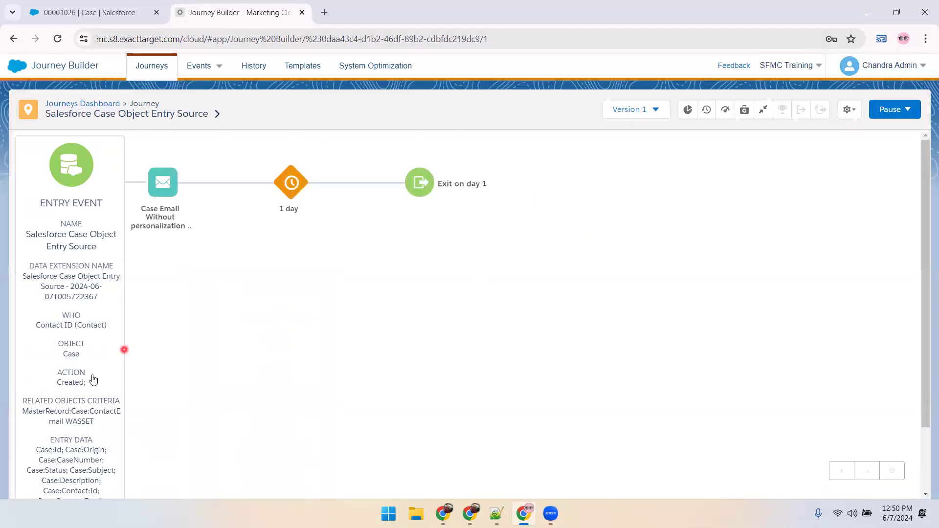
scroll(96, 386, down, 3)
click(74, 487)
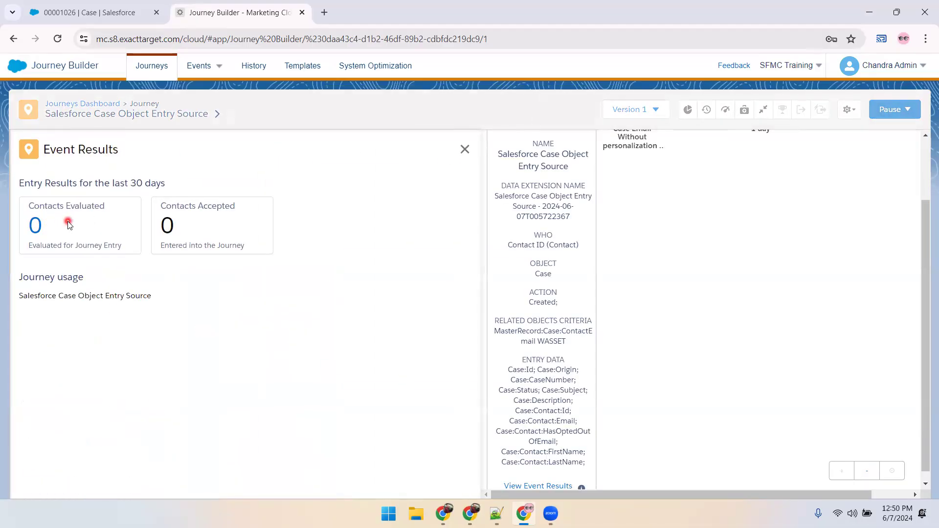
click(464, 150)
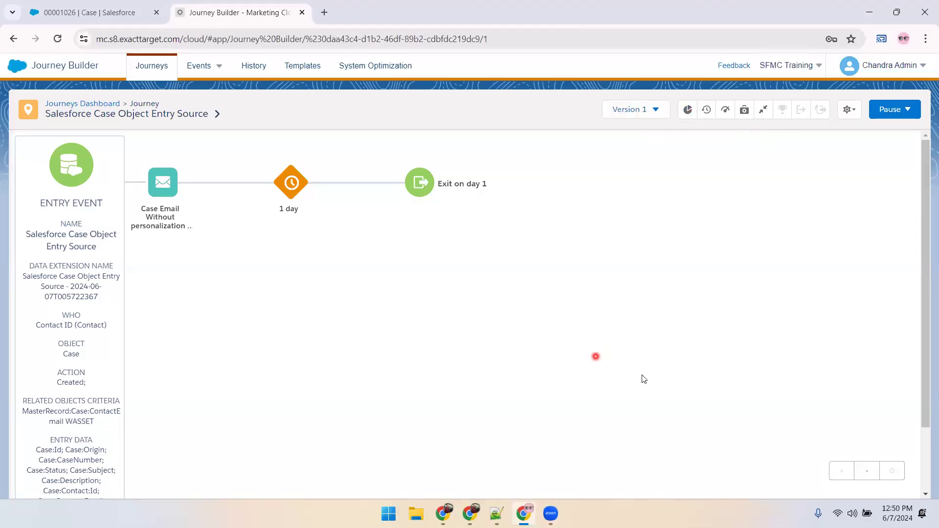
Step: Delete the existing entry event from version 2 of the journey and save the draft
click(653, 109)
click(485, 161)
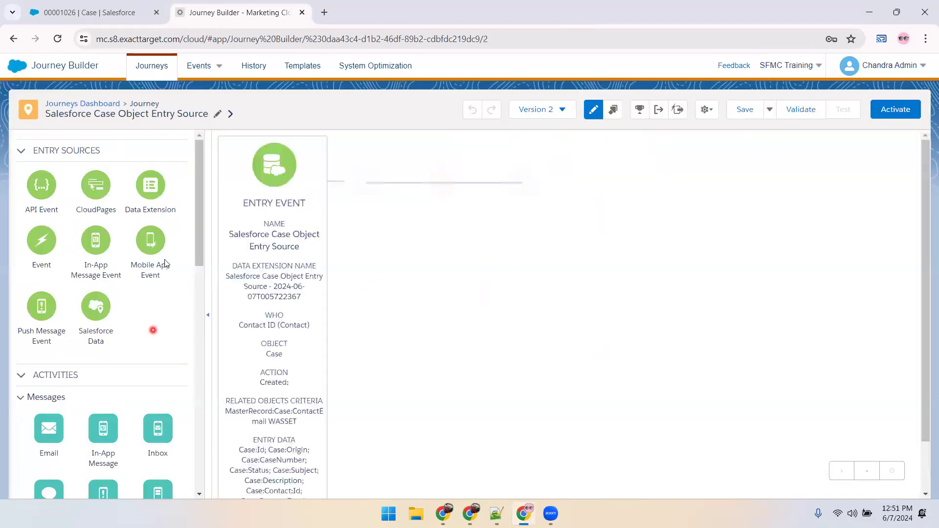
click(314, 153)
click(406, 180)
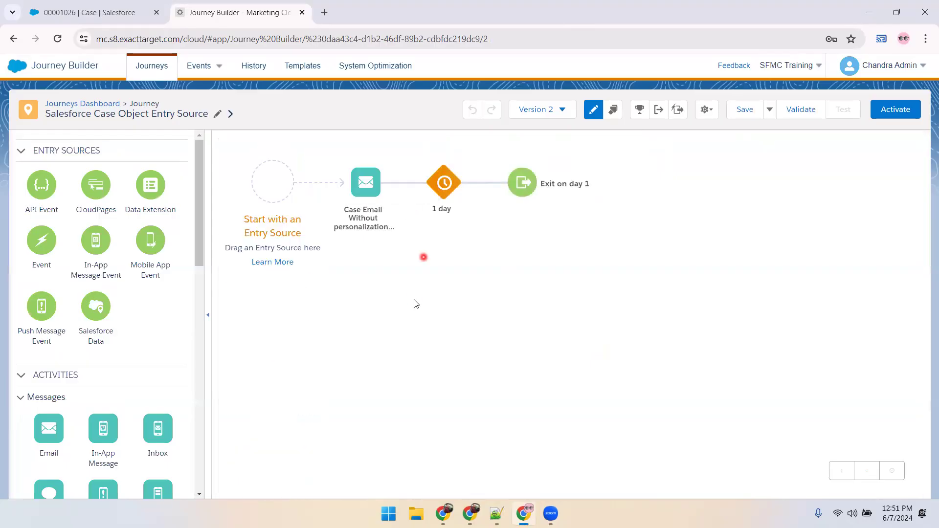
click(745, 111)
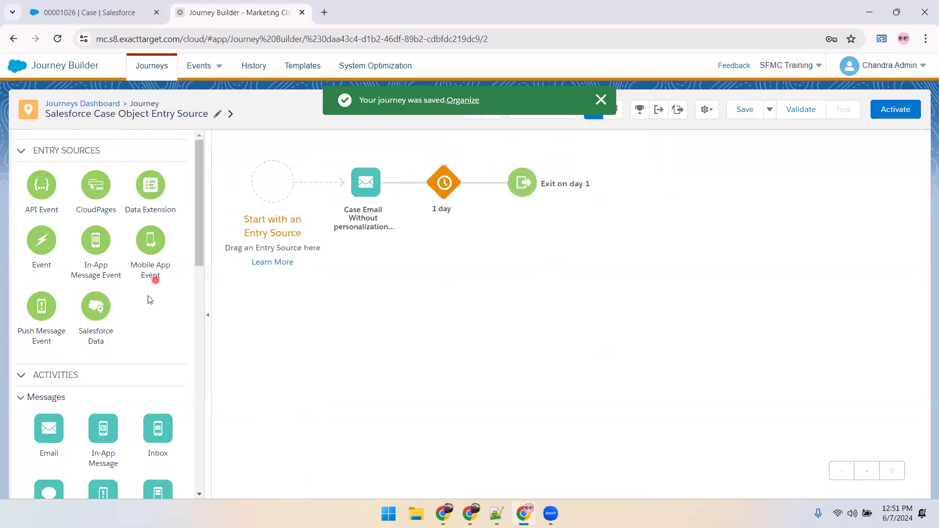
Step: Add a Salesforce Data entry source at the start of version 2 and choose the Salesforce Data event type
drag(96, 306, 264, 206)
click(274, 188)
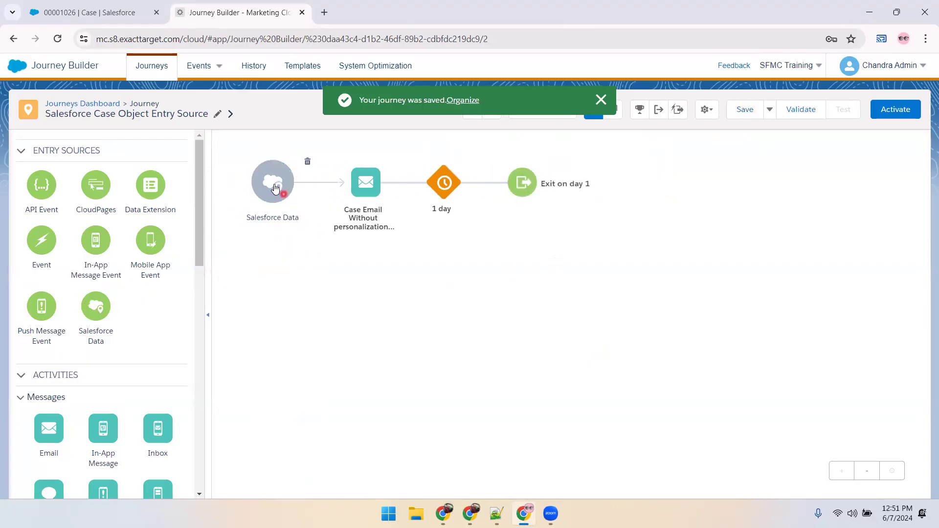
click(482, 225)
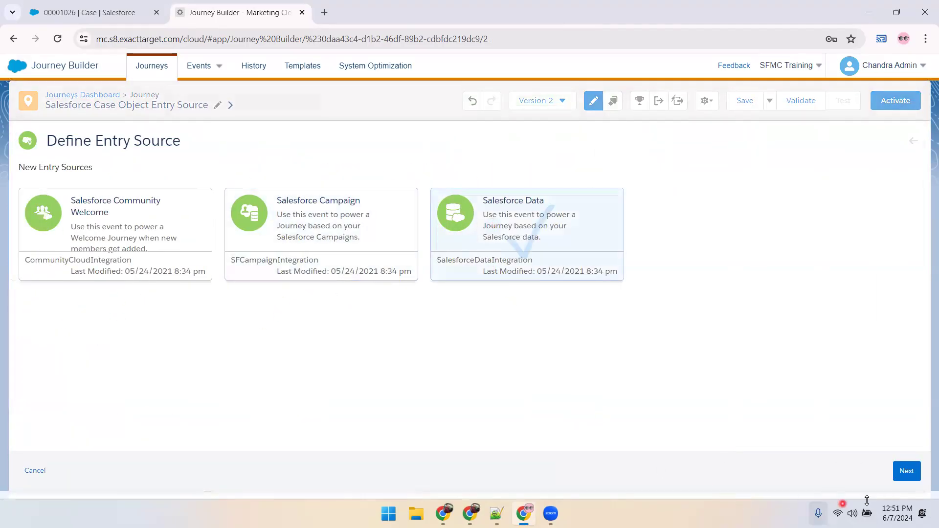
click(899, 470)
click(63, 186)
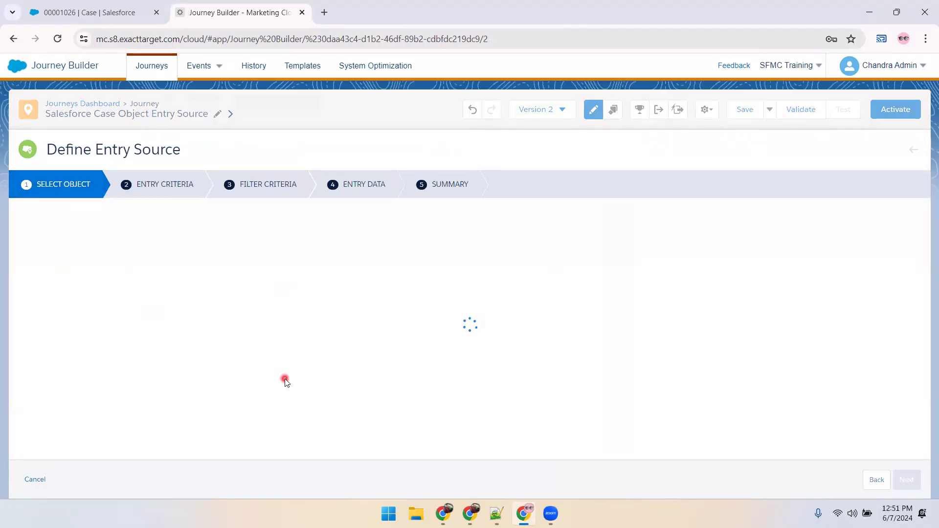
Step: Select the Case object for the entry source and inject Contact ID (Contact) into the journey
click(132, 253)
text(Case)
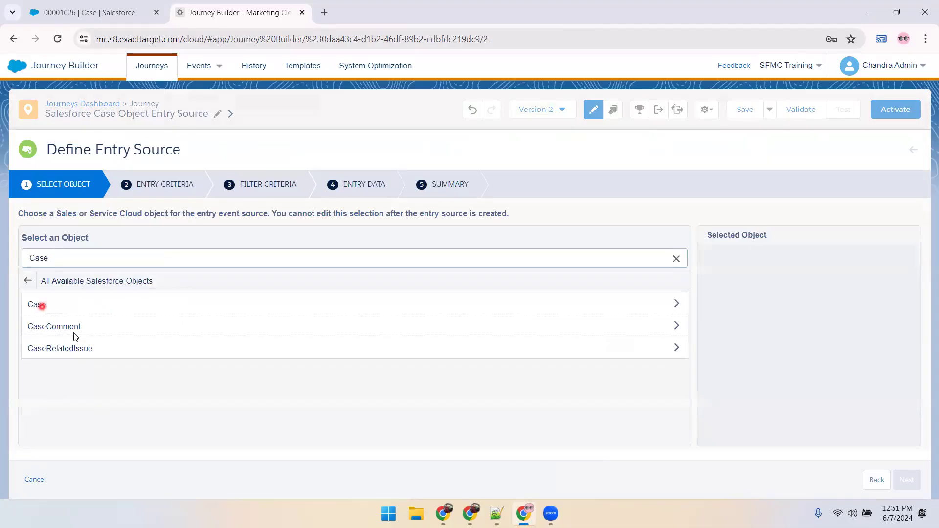
click(36, 304)
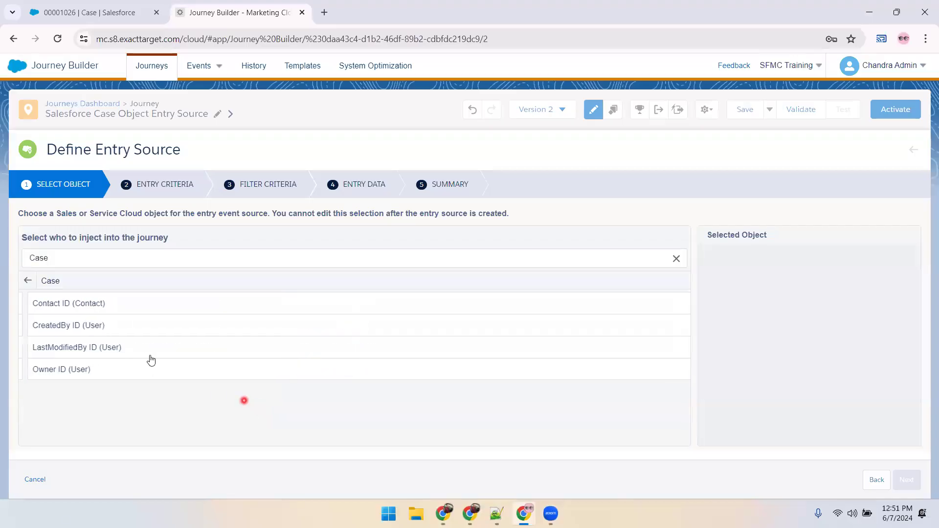
click(105, 308)
click(896, 486)
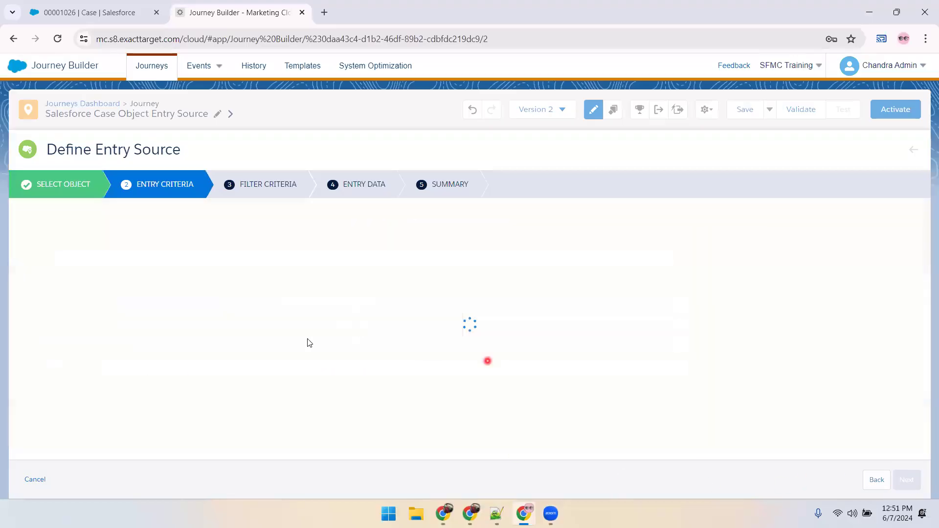
Step: Set the entry criteria to Is Created, and finish the entry source without filter criteria and with the default entry data
click(27, 236)
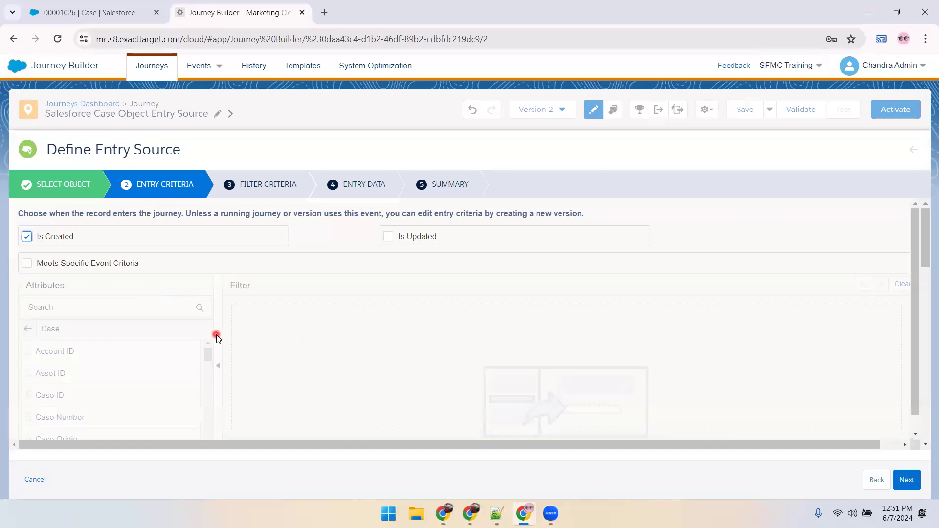
click(905, 479)
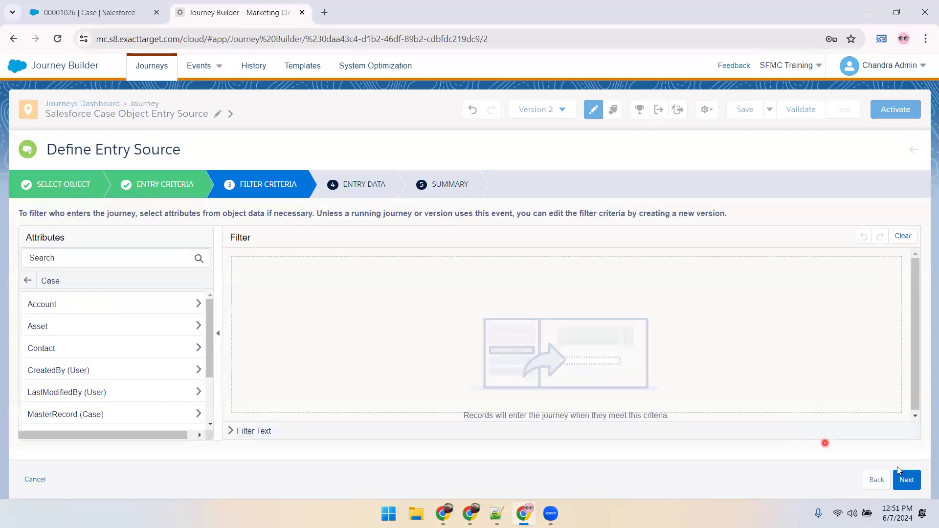
click(906, 480)
click(905, 479)
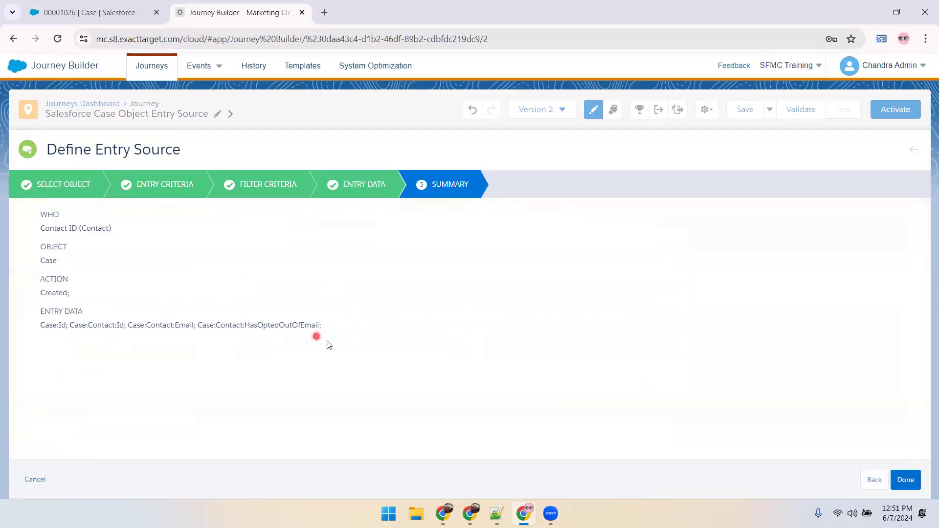
click(911, 482)
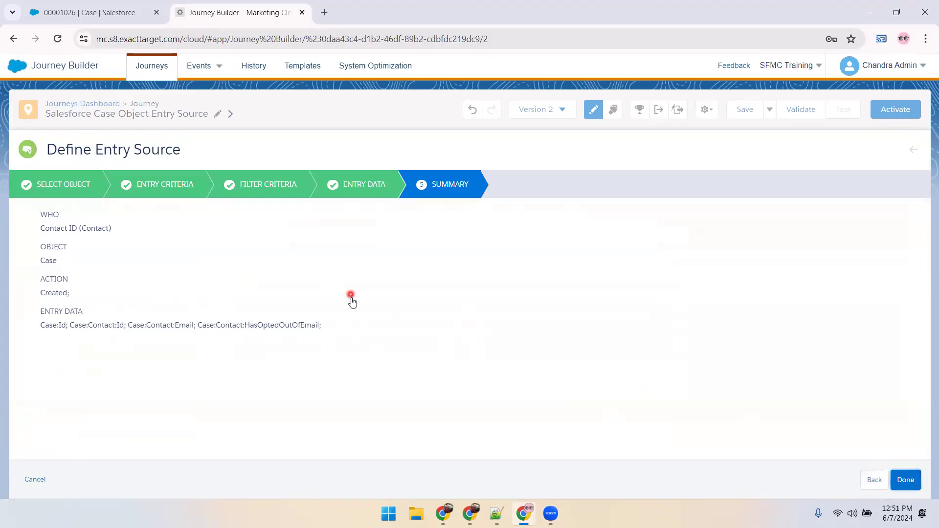
Step: Save version 2 with its new entry source and save the journey's organization settings
click(741, 109)
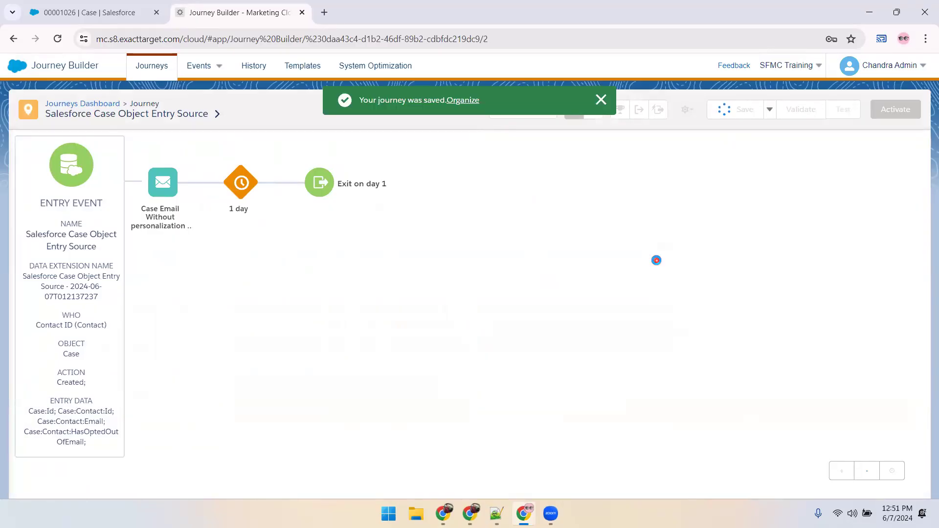
click(465, 100)
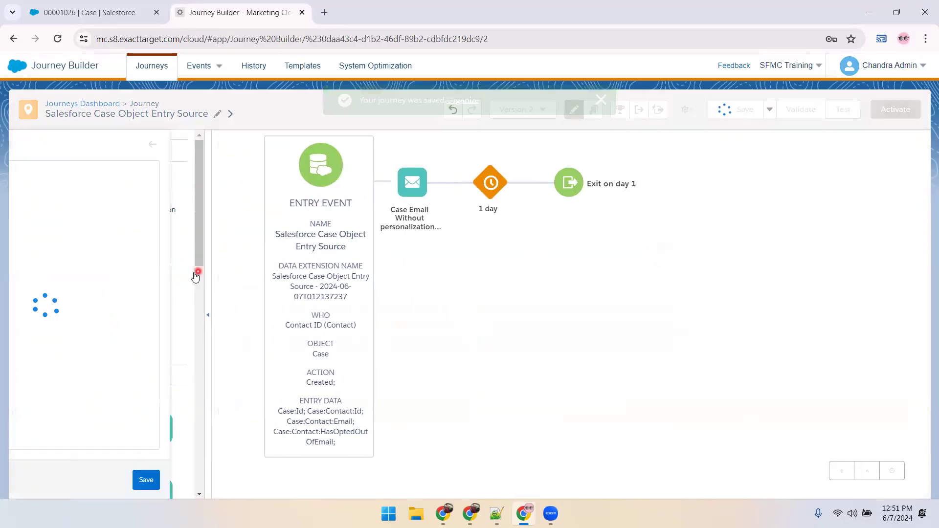
click(237, 481)
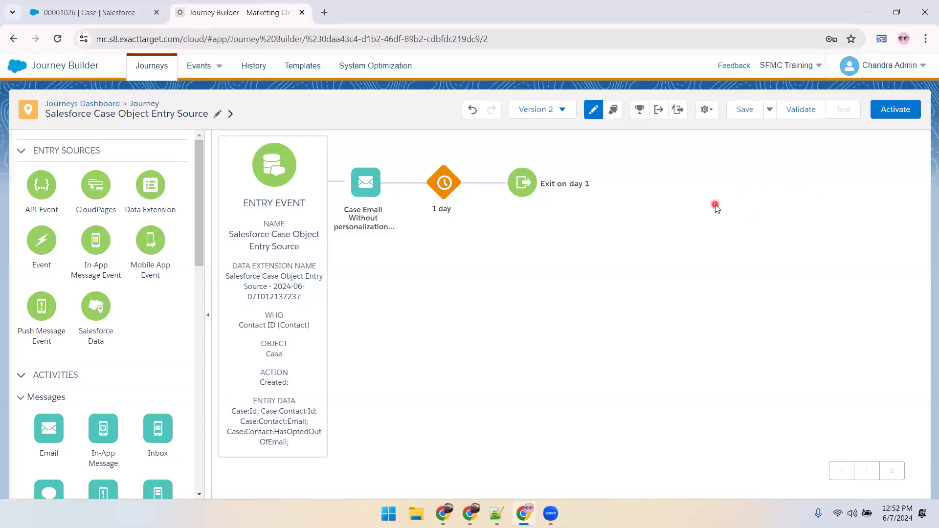
Step: Check the status of the journey's versions, and activate version 2 without resolving the final wait recommendation
click(563, 112)
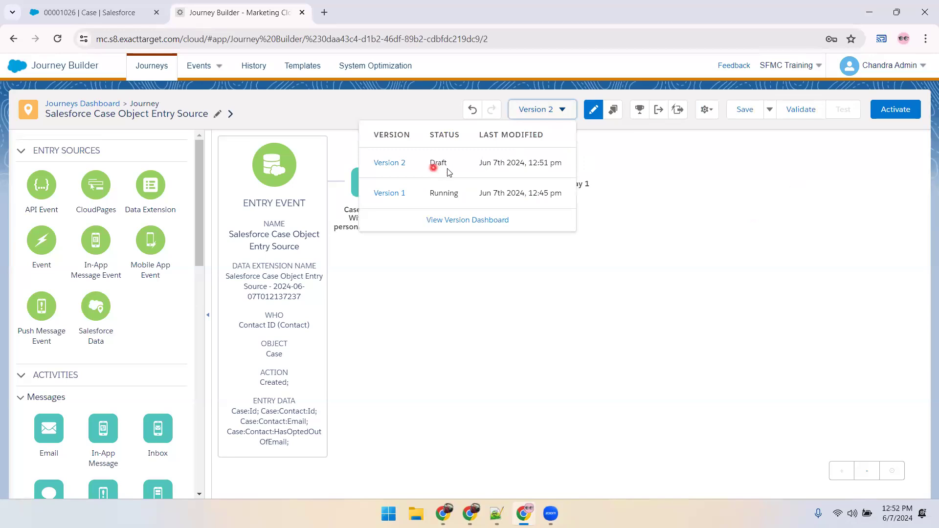
click(715, 187)
click(894, 116)
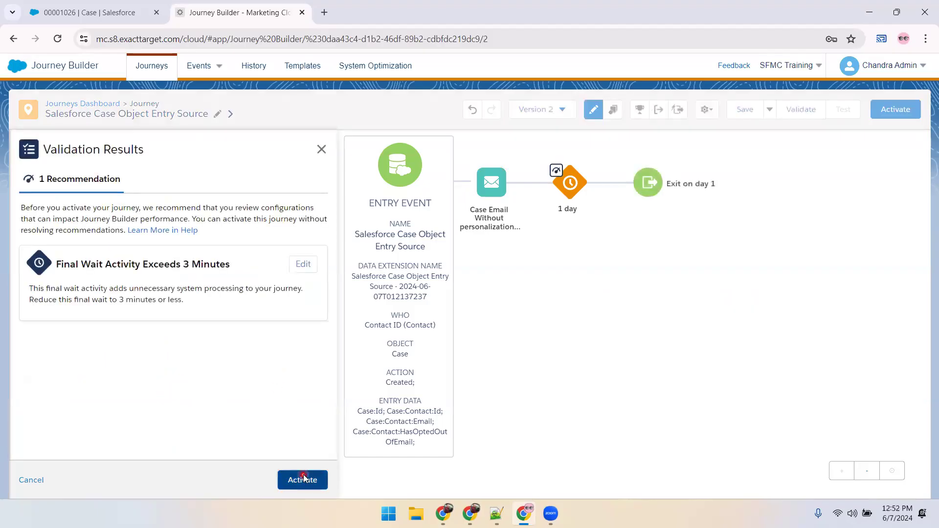
click(303, 477)
click(622, 296)
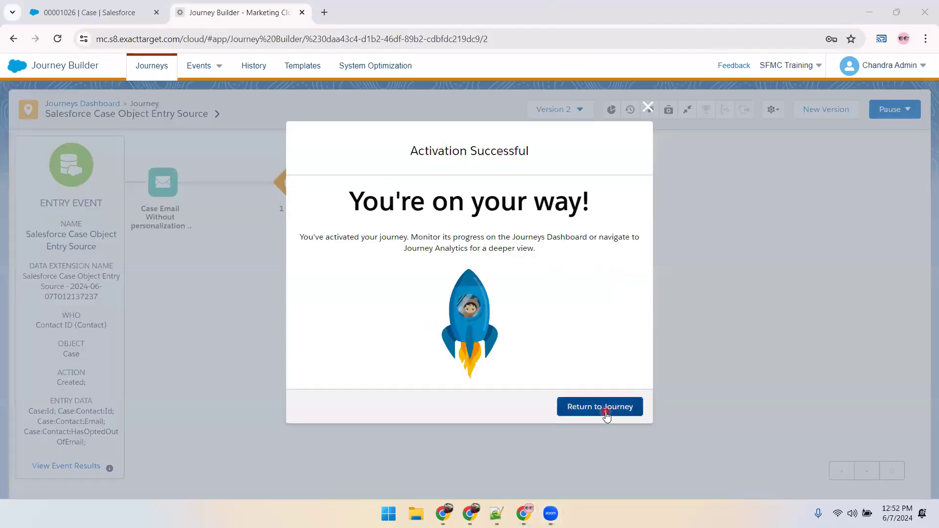
click(607, 410)
Step: Recheck the version statuses after activation and create a new version of the journey from version 2
click(580, 110)
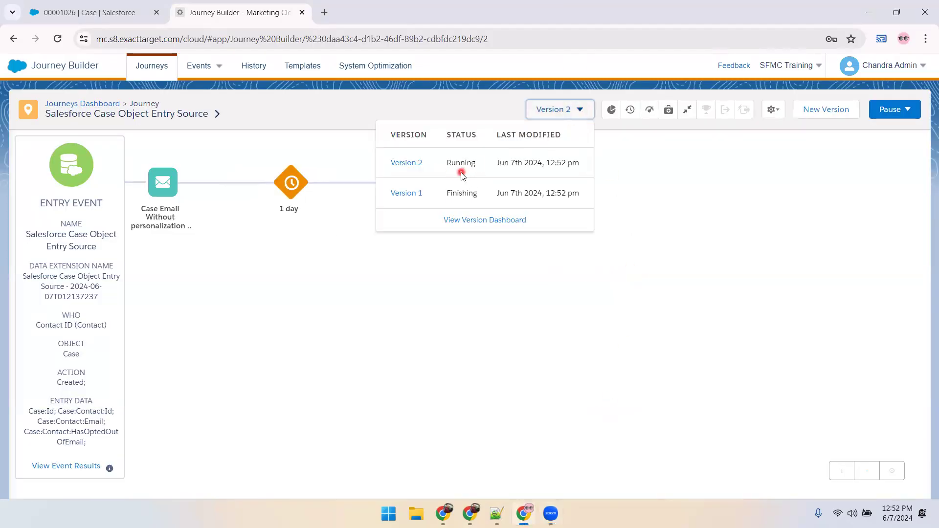
click(729, 218)
click(838, 112)
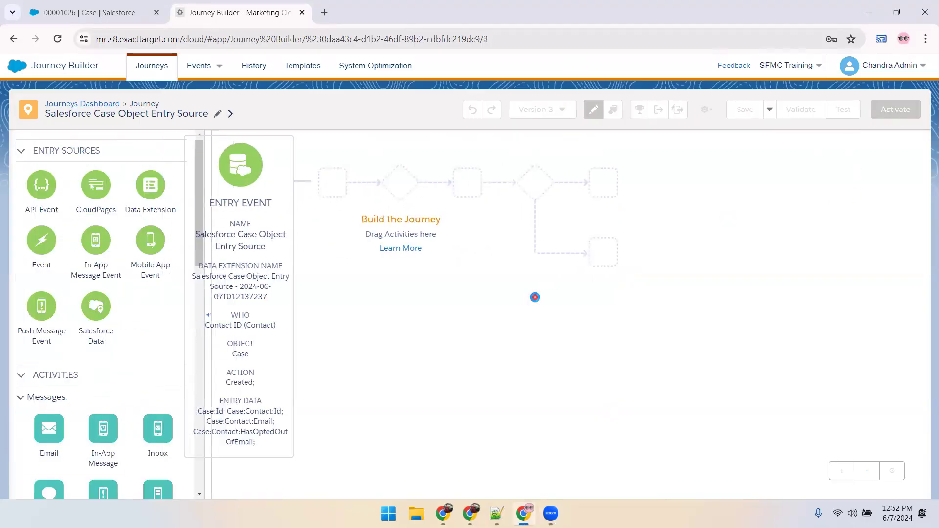
Step: Compare the statuses of versions 1, 2 and 3, and reopen version 2 of the journey
click(559, 110)
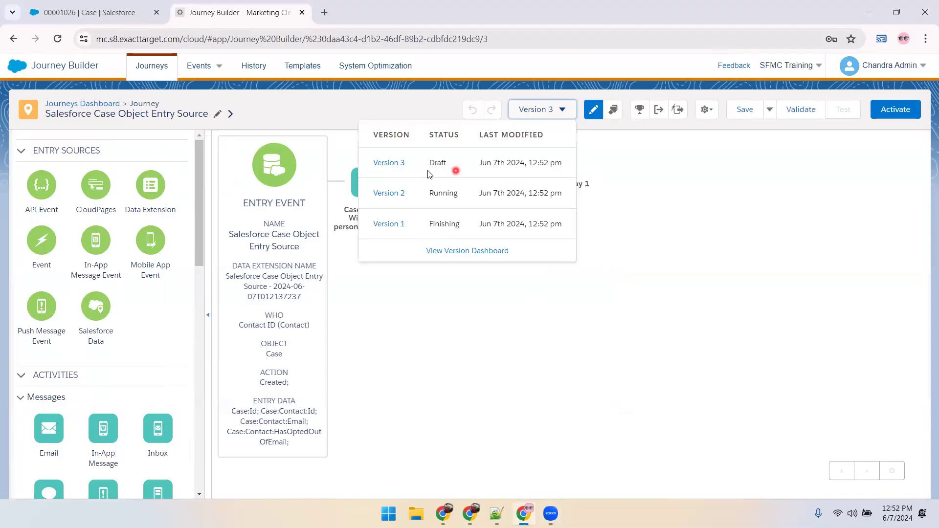
click(614, 348)
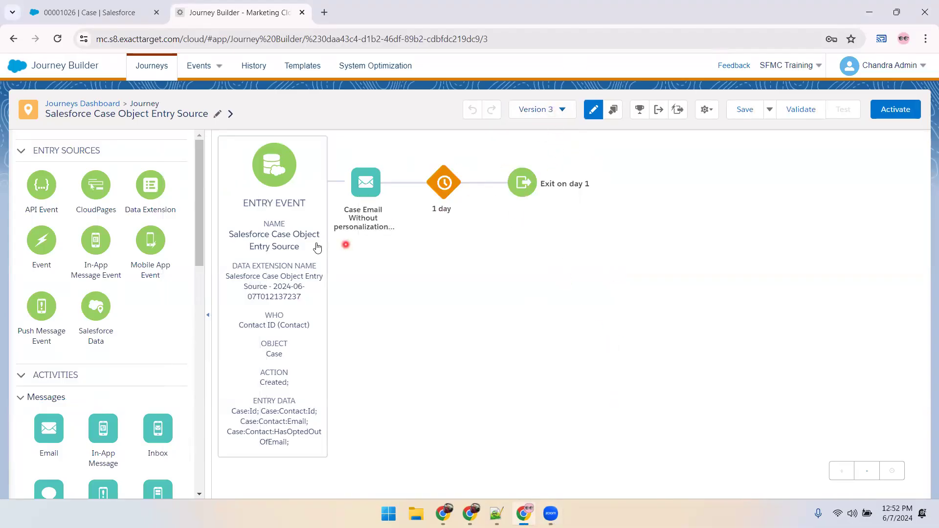
click(563, 110)
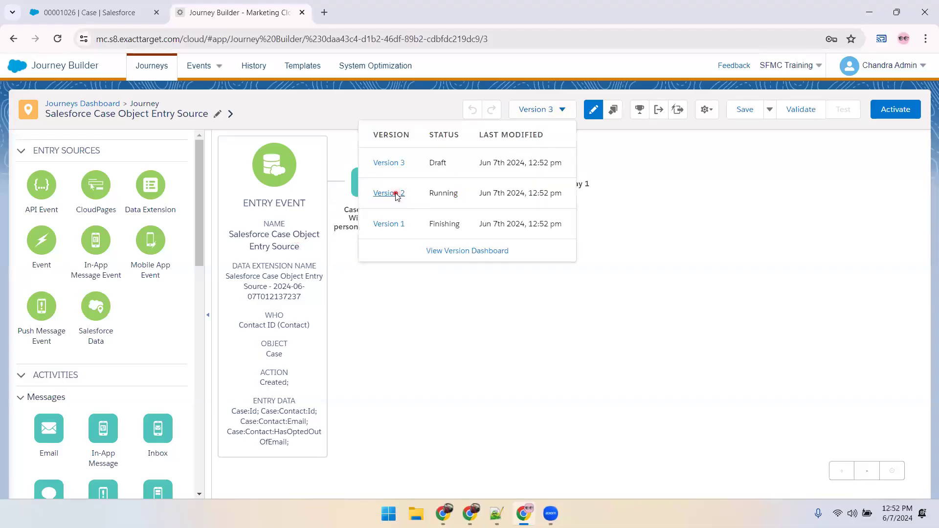
click(397, 191)
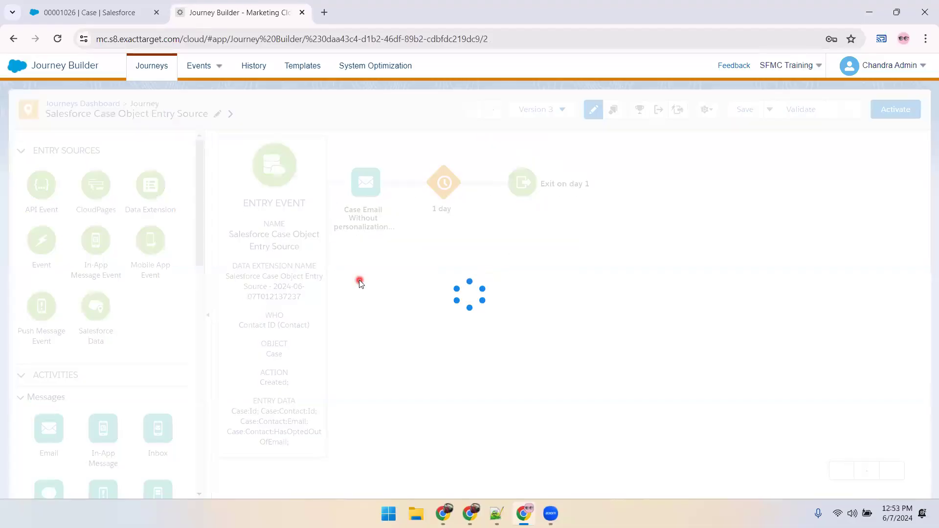
Step: Switch to Salesforce, open the contact titled Mentor, and start a new case for it
click(132, 14)
click(243, 100)
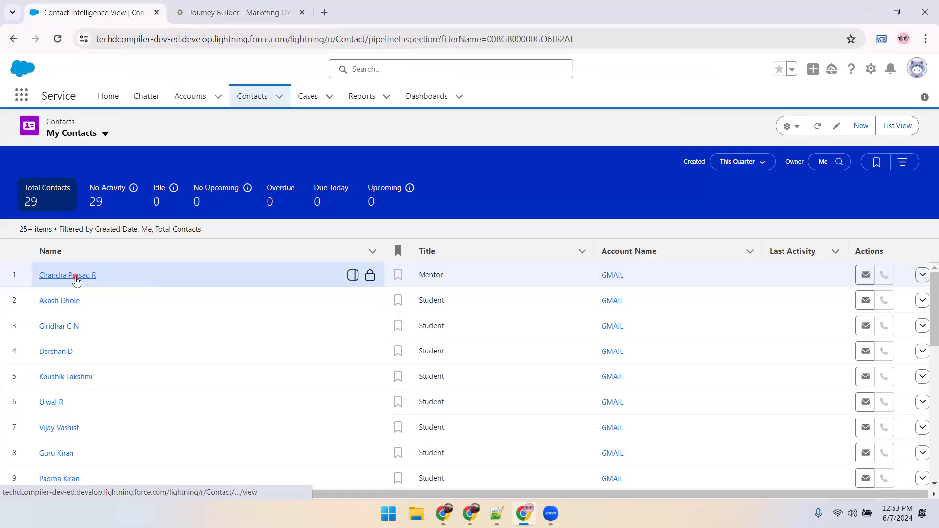
click(73, 276)
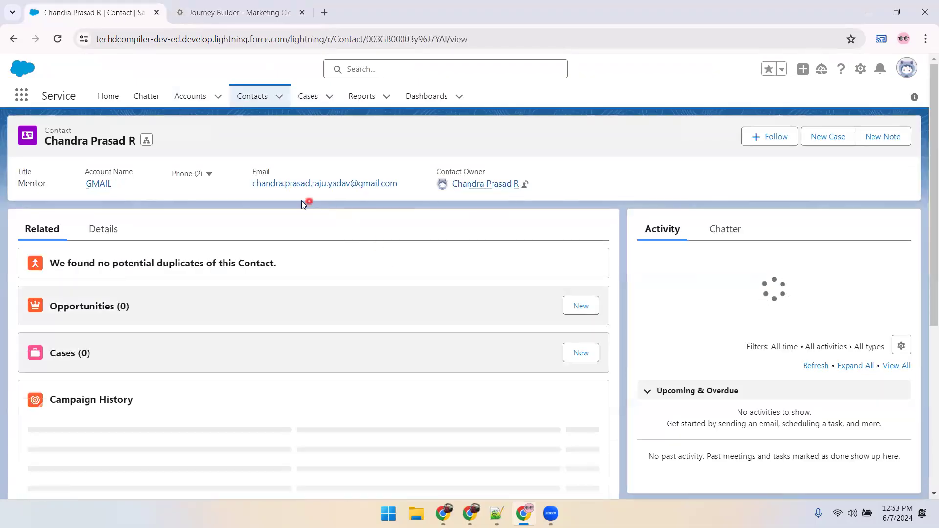
click(569, 361)
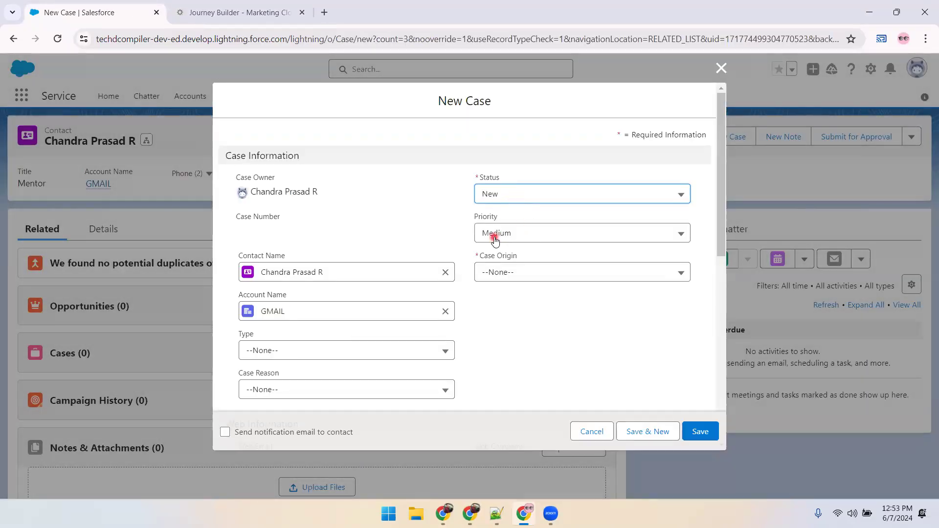
Step: Enter "Student is unhappy with Trainer" as the case's subject and description, and try to save the case
scroll(365, 315, down, 8)
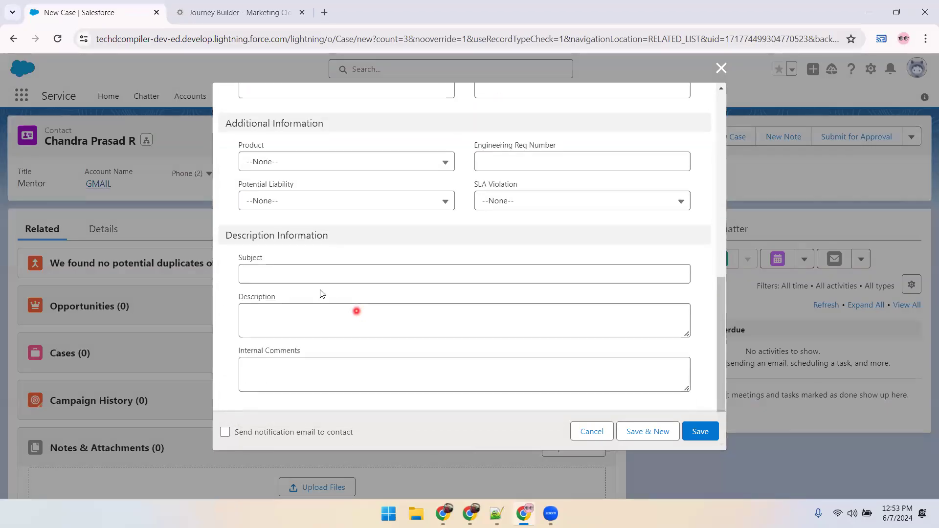
click(321, 274)
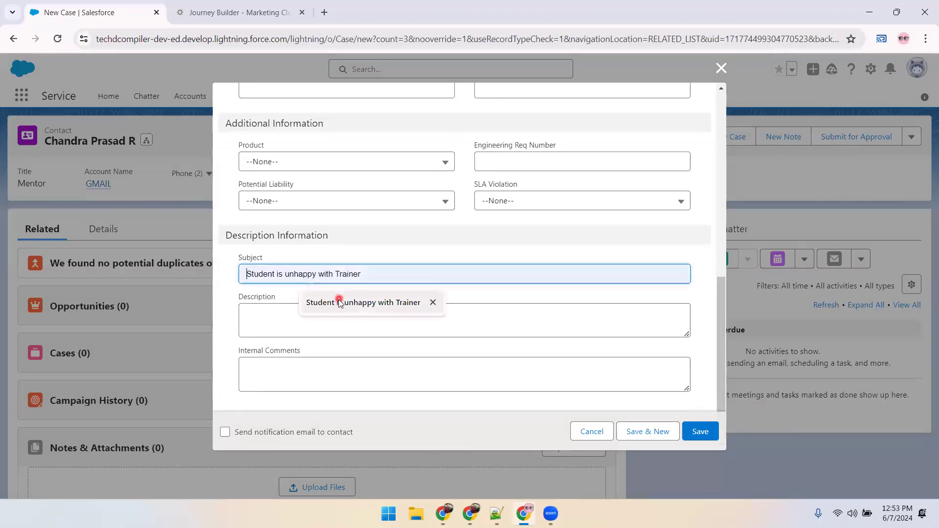
click(318, 303)
click(312, 319)
click(399, 276)
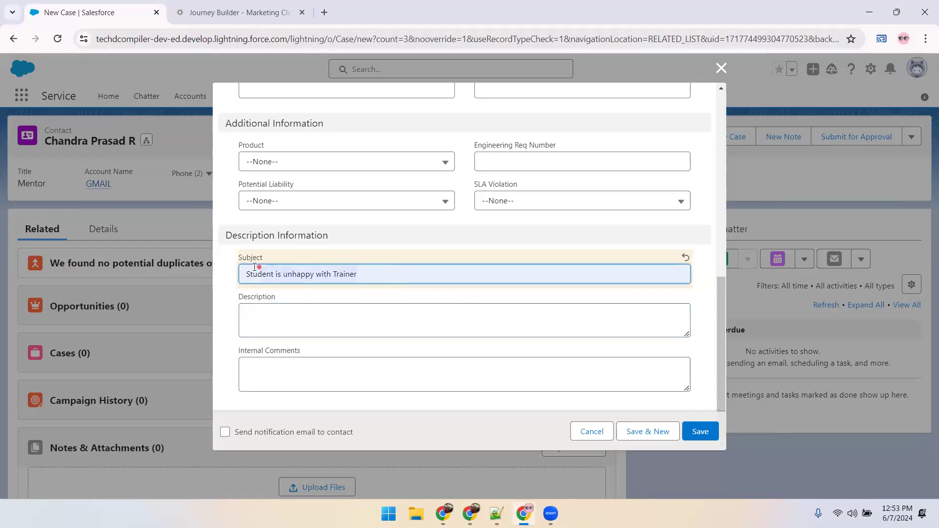
click(315, 313)
text(Student is unhappy with Trainer)
click(690, 436)
click(441, 301)
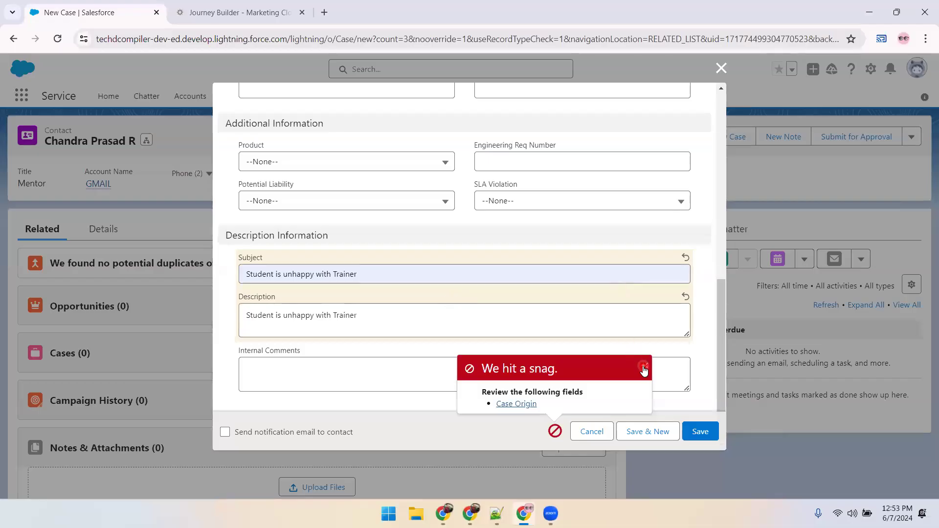
Step: Set the required Case Origin to Phone, save the case, and review the created record
click(512, 404)
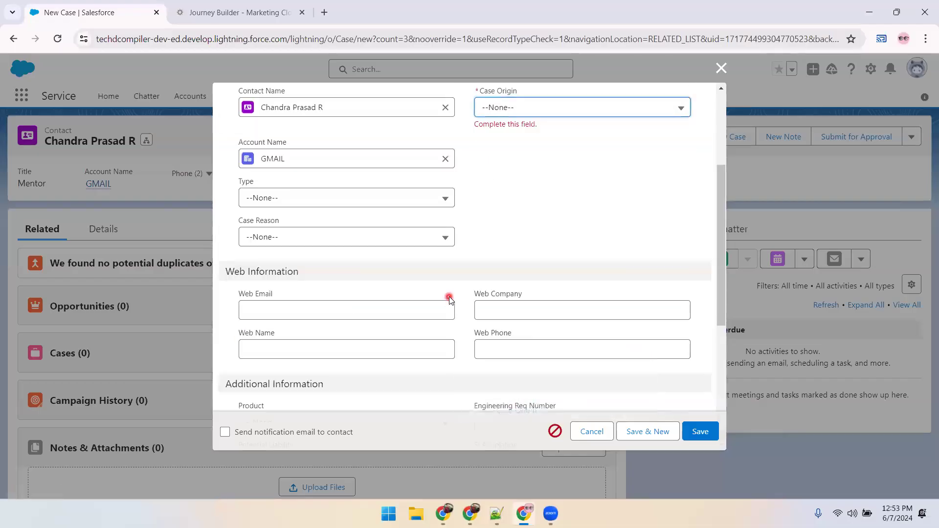
click(541, 114)
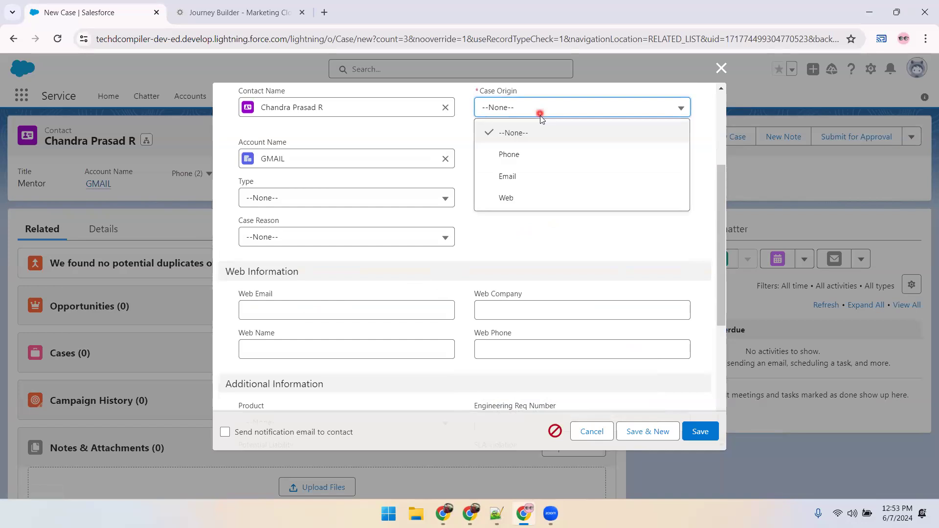
click(514, 153)
click(700, 432)
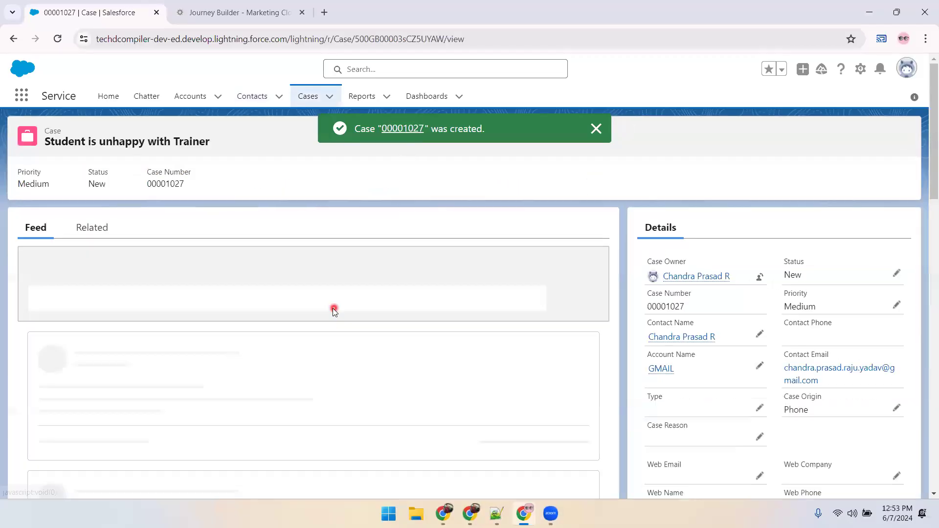
scroll(224, 341, down, 6)
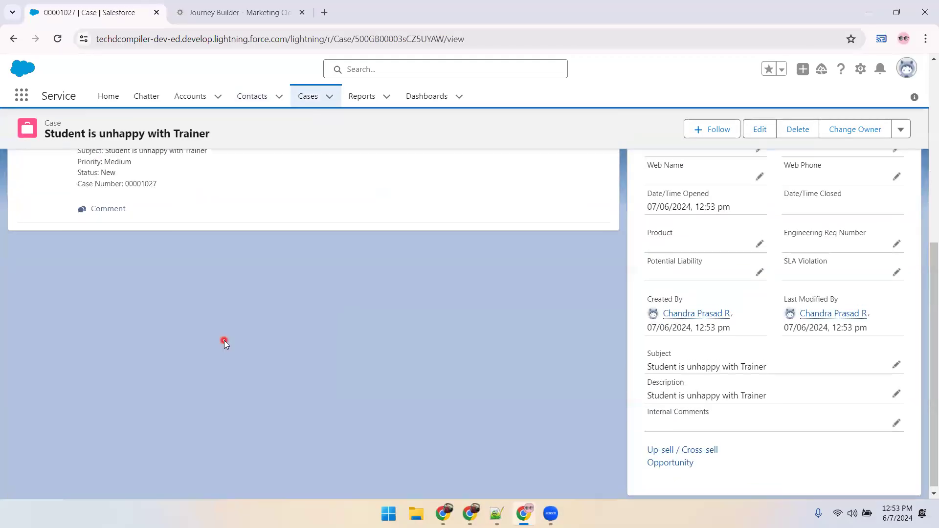
scroll(224, 340, up, 3)
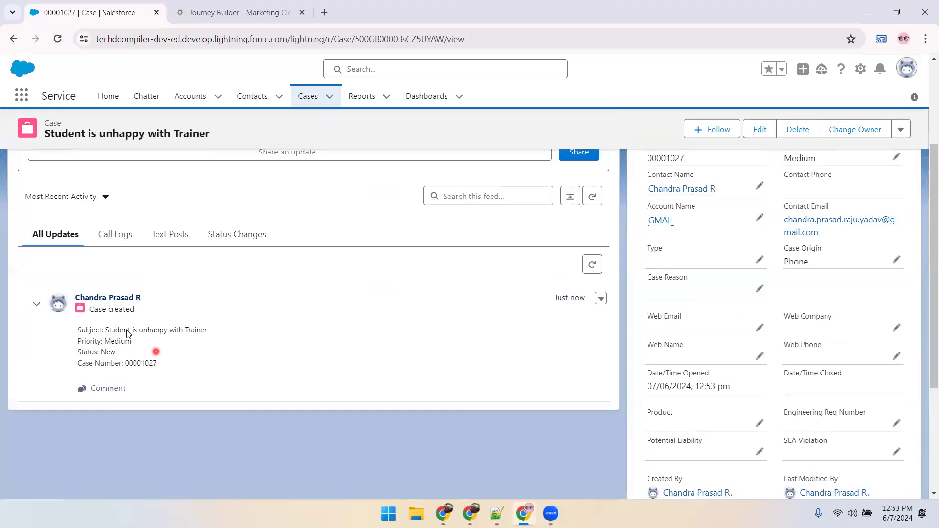
scroll(243, 328, up, 5)
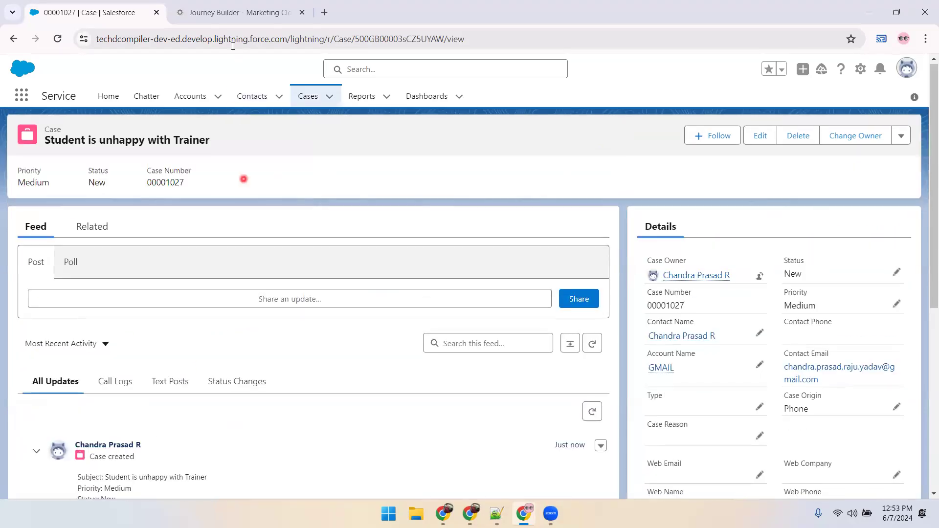
Step: In Marketing Cloud's Email Studio, view the records of the data extension Salesforce Case Object Entry Source - 2024-06-07T012137237
click(234, 12)
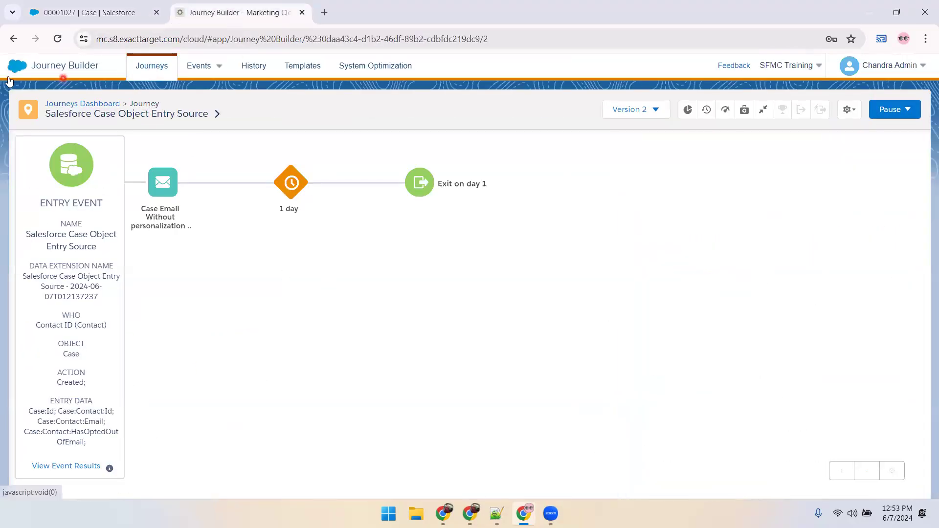
mouse_move(16, 65)
click(19, 174)
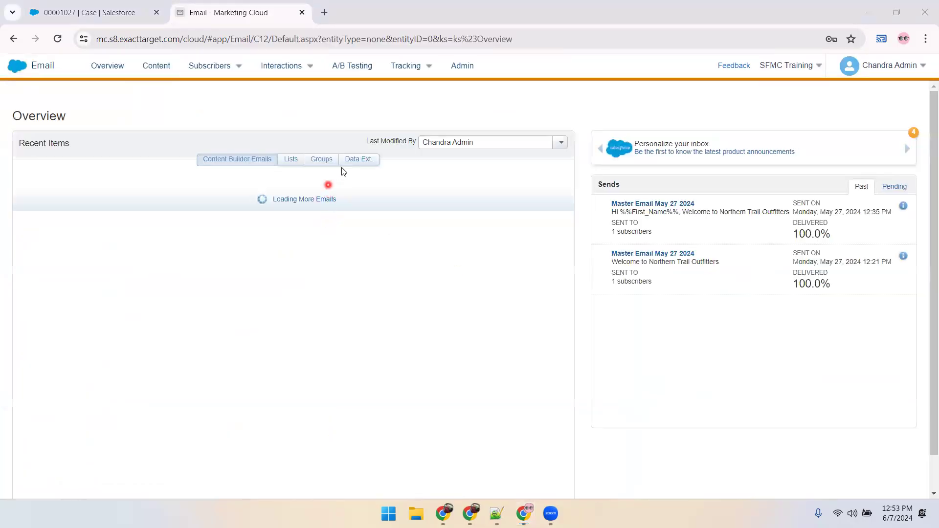
mouse_move(219, 76)
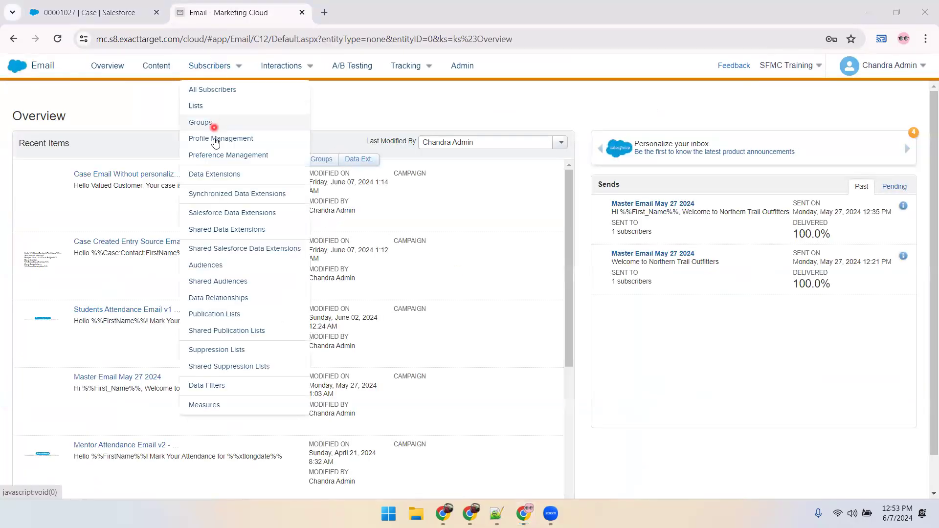
click(211, 174)
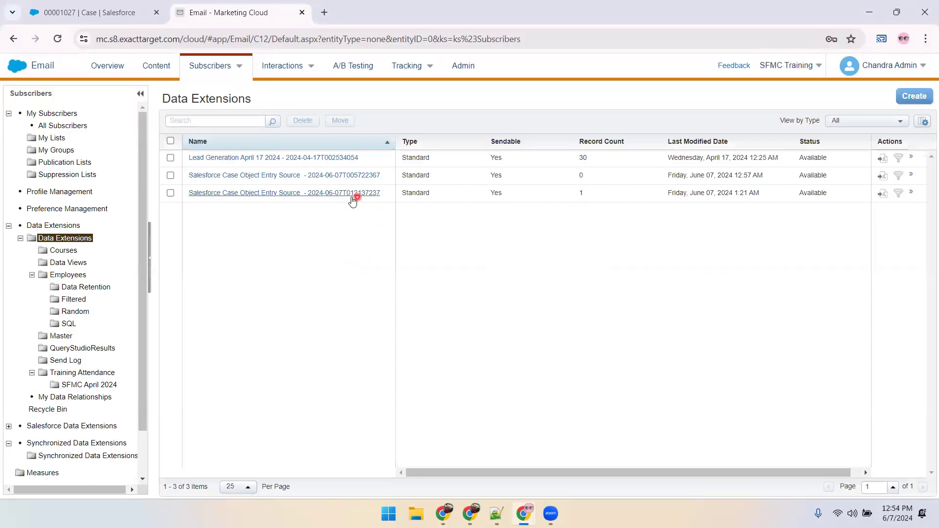
click(298, 193)
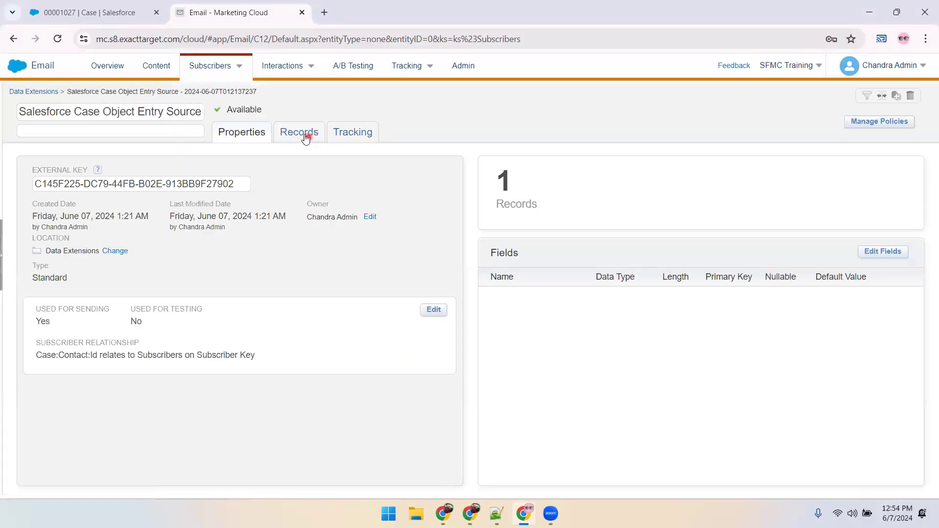
click(304, 135)
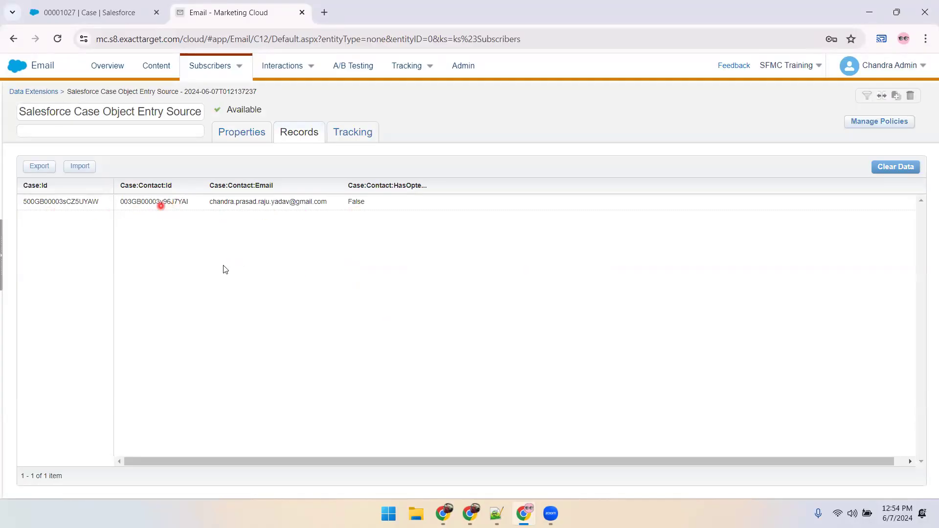
Step: Switch to the Gmail inbox and open the "Hello Valued Customer, Your case is created." email from SFMC Training
click(470, 513)
click(366, 14)
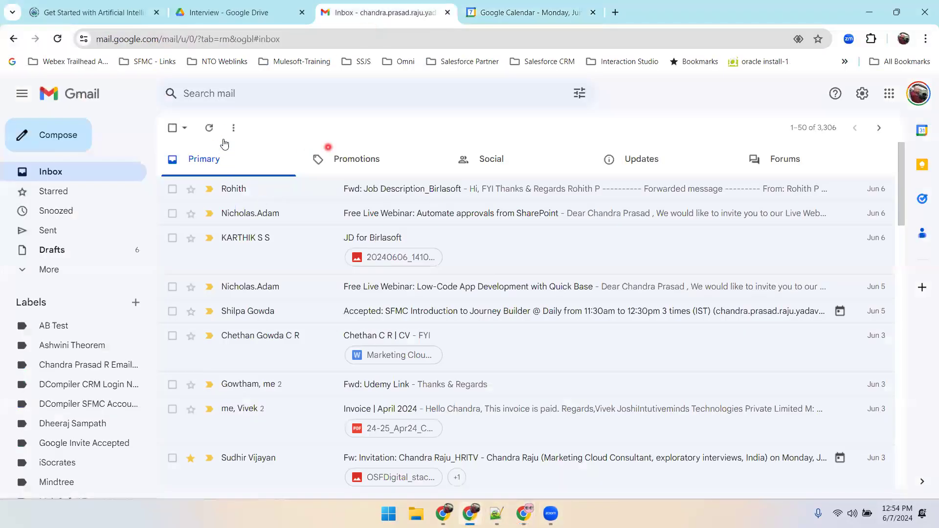
click(385, 195)
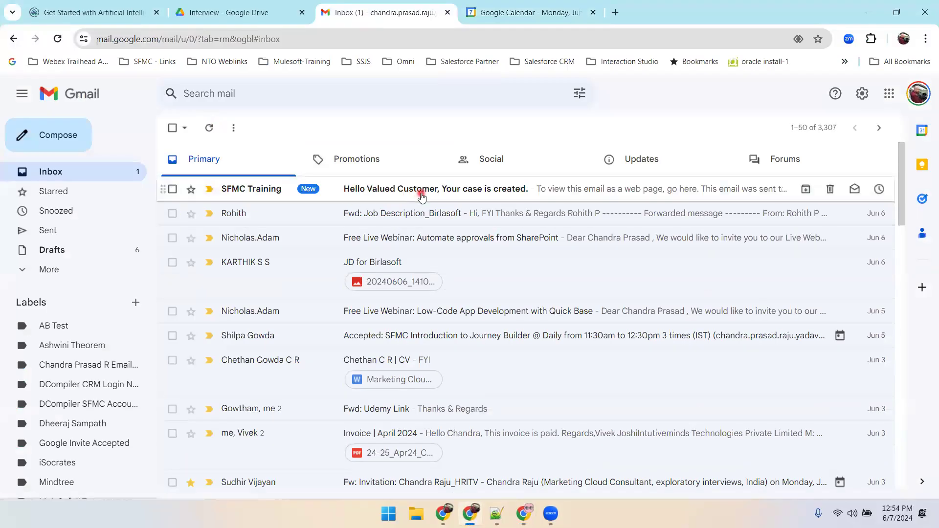
click(422, 196)
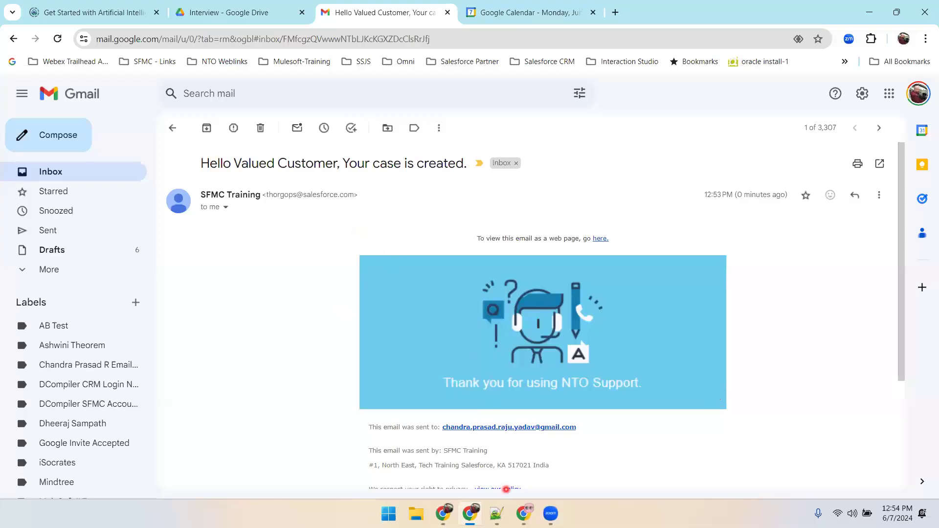
Step: Compare the data extension record with the Salesforce case, and reopen the Salesforce Case Object Entry Source journey in Journey Builder
key(alt+Tab)
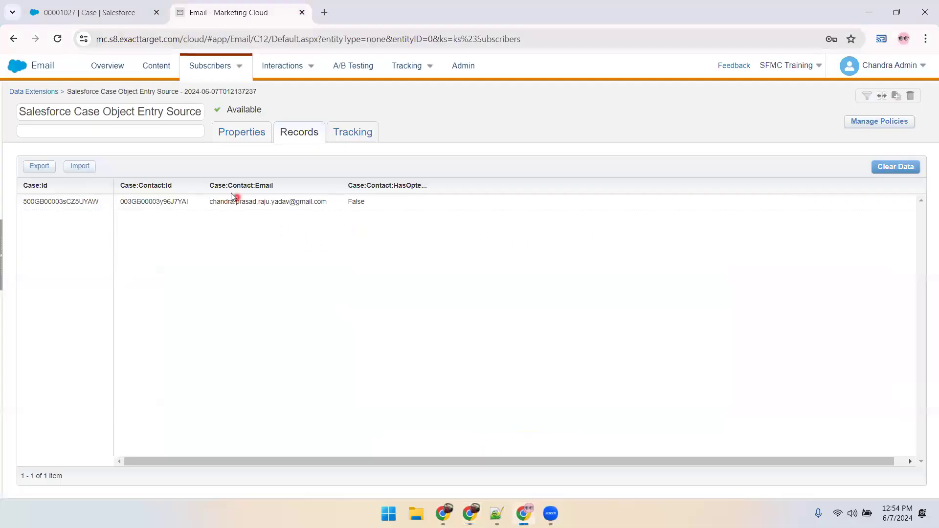
click(116, 14)
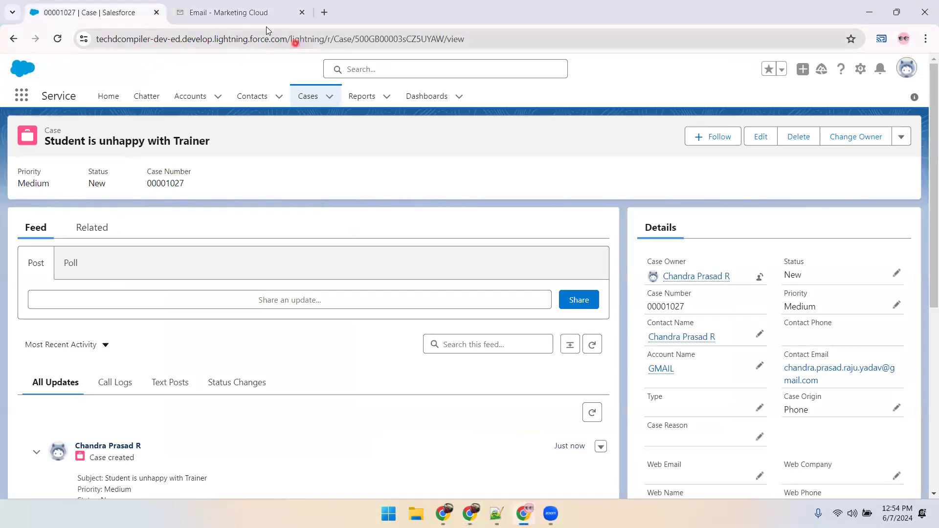
click(252, 15)
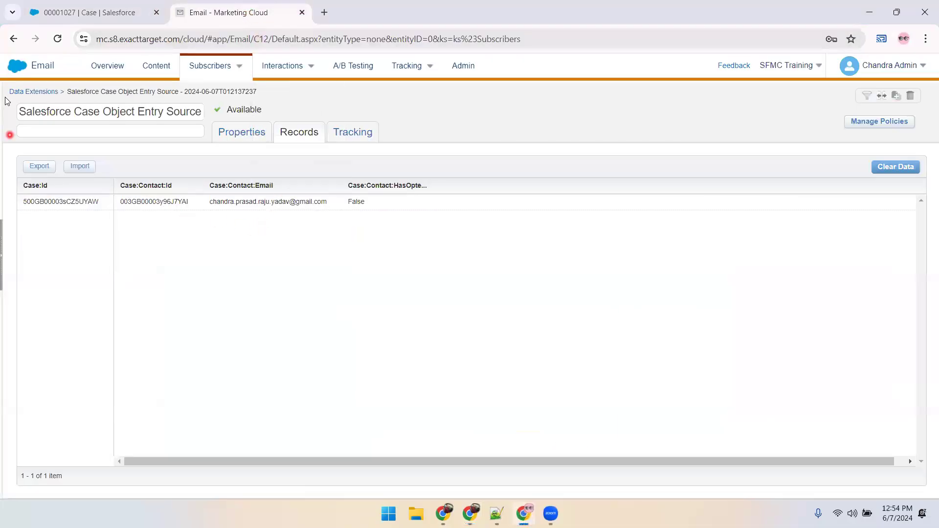
mouse_move(15, 74)
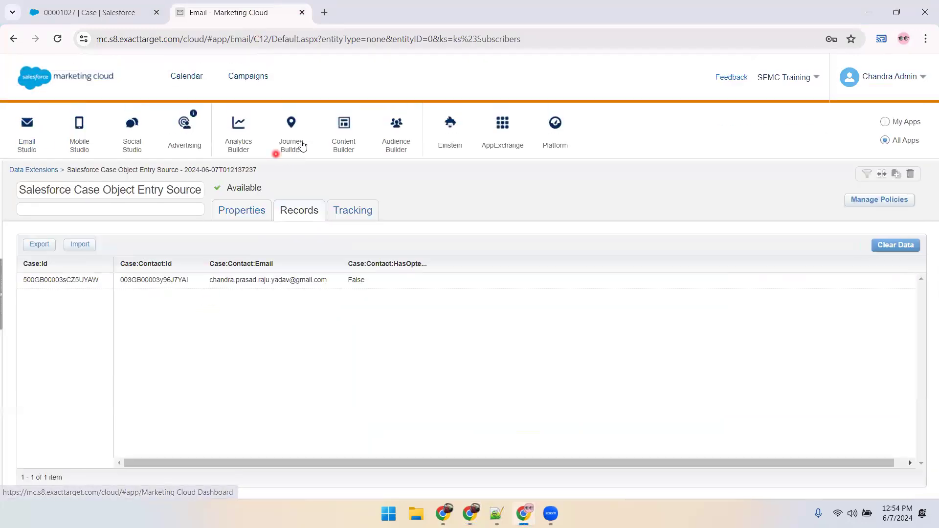
mouse_move(302, 146)
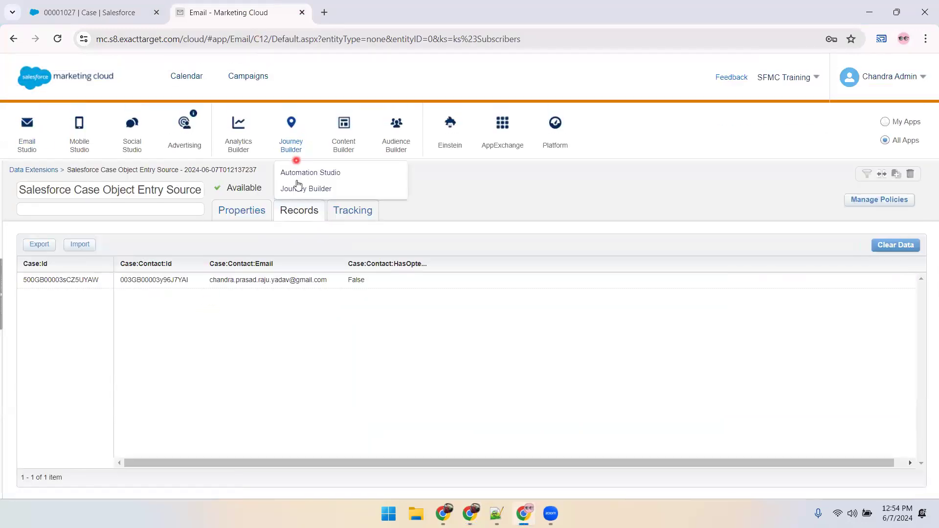
click(295, 189)
click(93, 7)
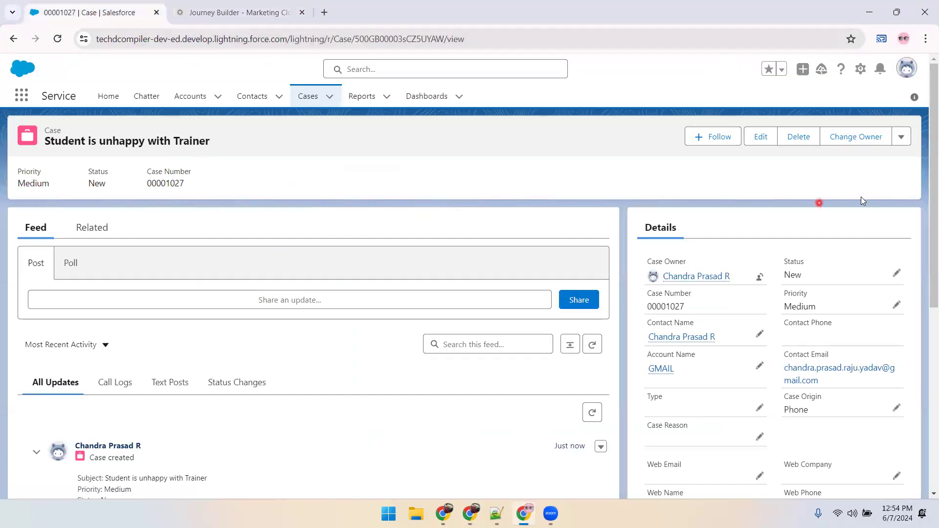
click(266, 12)
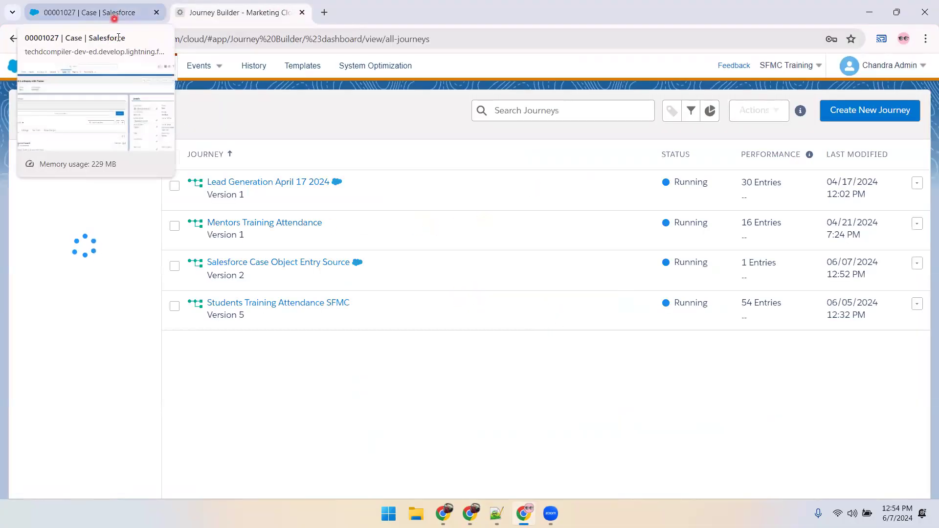
click(247, 262)
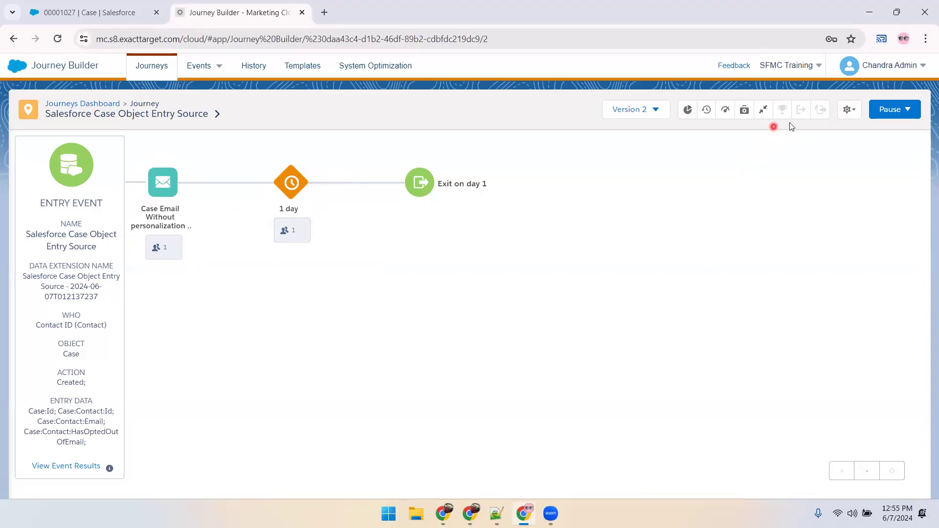
Step: Check the contact re-entry mode and default email address in the settings of journey version 2
click(847, 109)
click(806, 133)
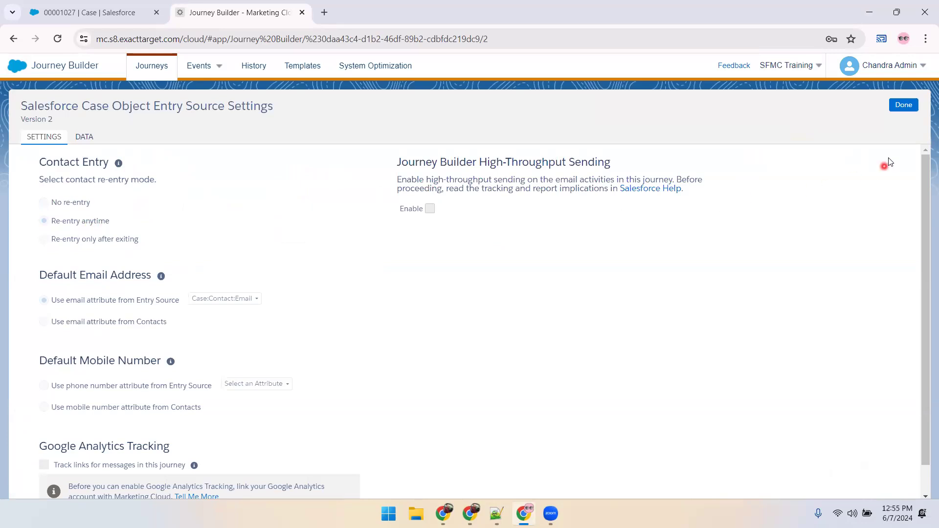
click(903, 106)
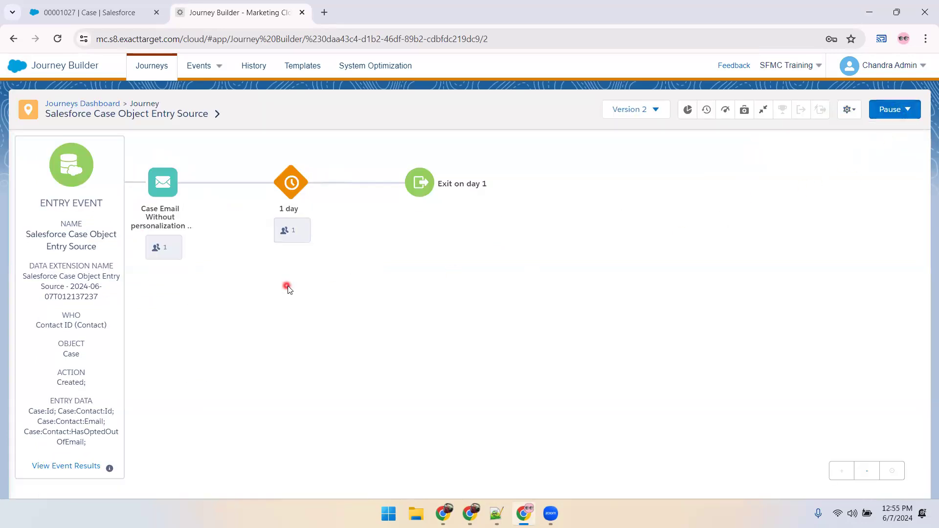
Step: Switch to Salesforce and open the record of the contact titled Mentor from the My Contacts list
click(105, 13)
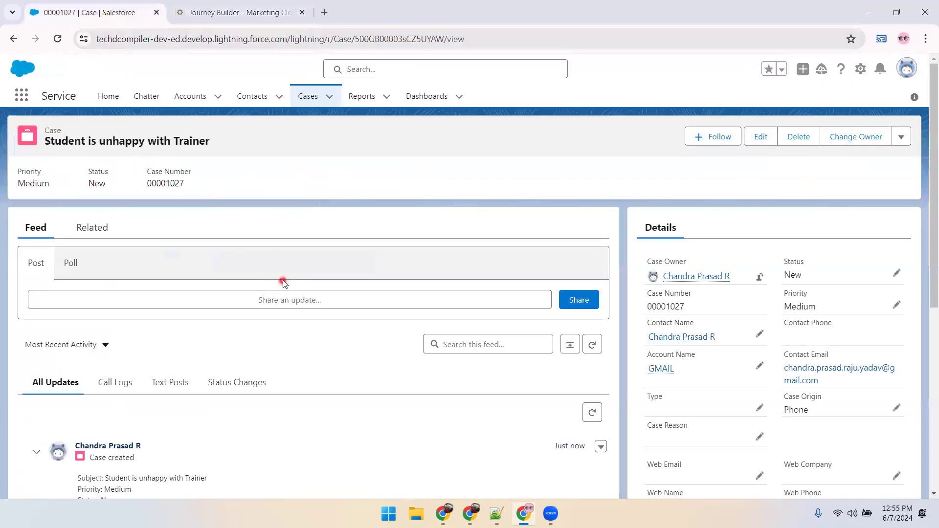
click(252, 96)
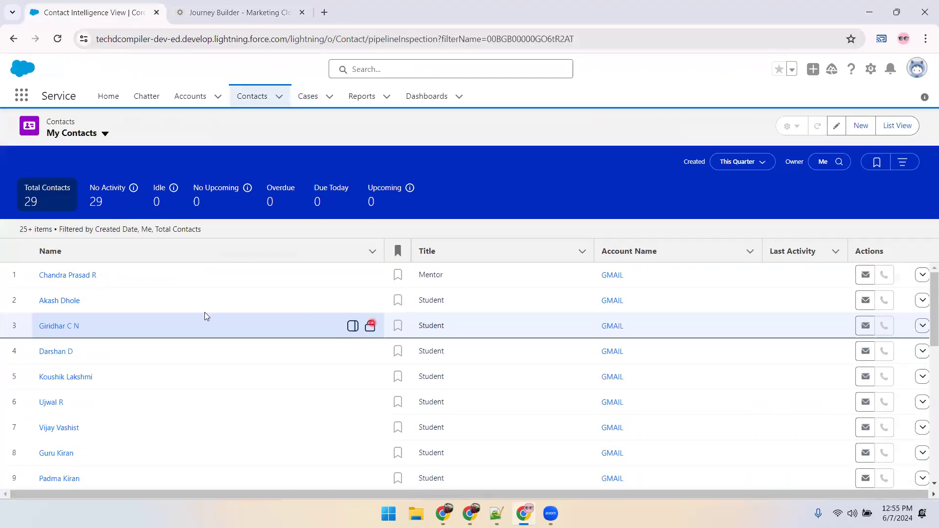
click(69, 275)
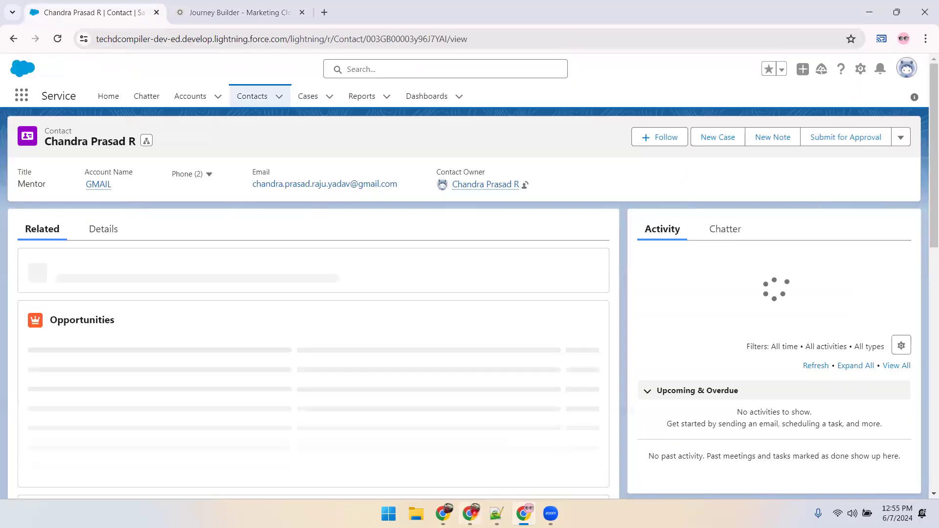
Step: Return from the open case email to the inbox list in Gmail, and switch back to the Salesforce contact record
click(470, 513)
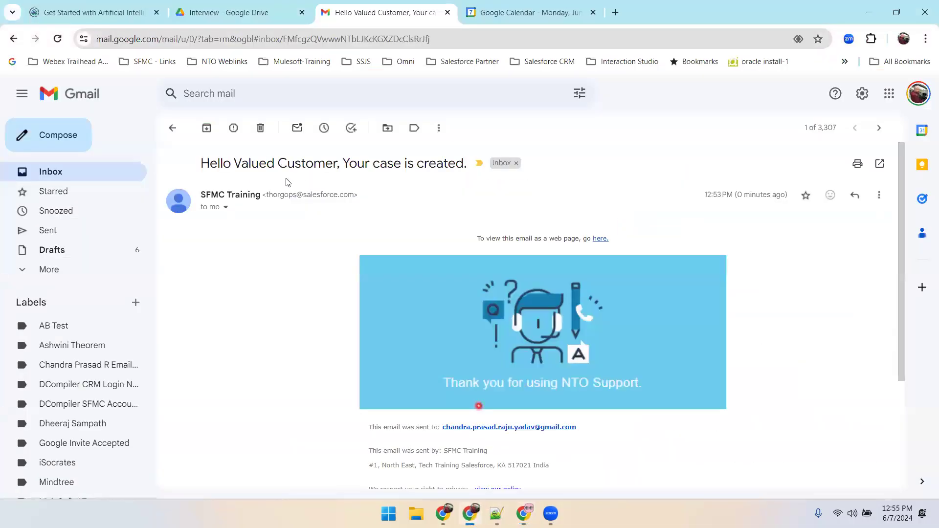
click(172, 128)
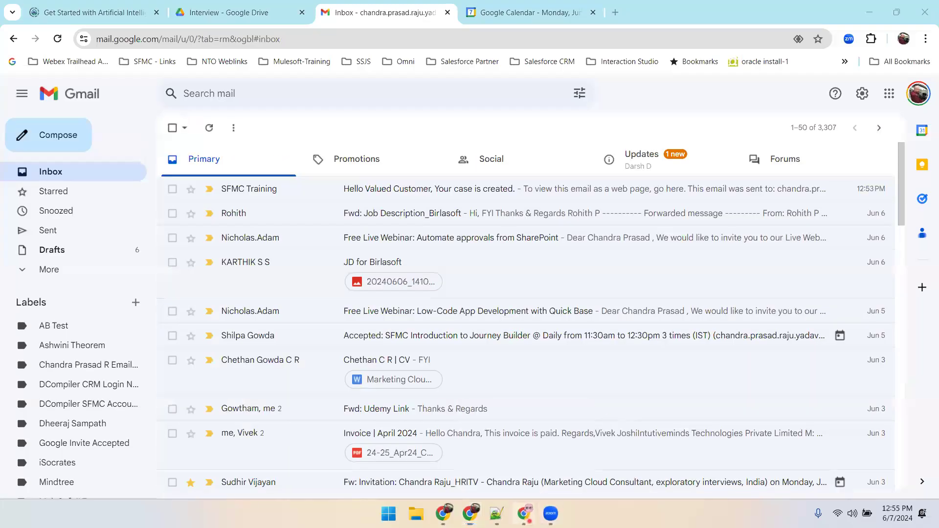
click(529, 521)
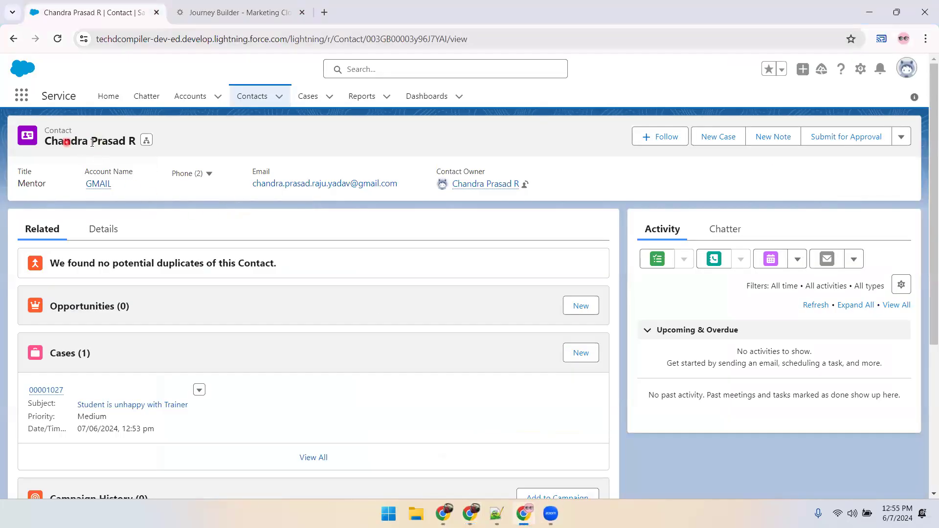
Step: Start a new related case from the contact's Cases list, setting its priority to High and choosing a case origin
scroll(388, 311, down, 5)
scroll(383, 308, up, 2)
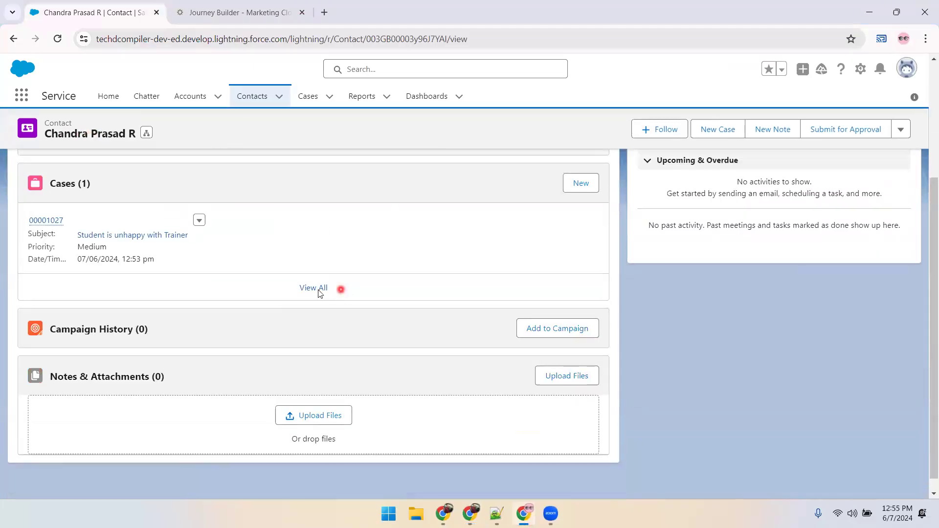
click(582, 230)
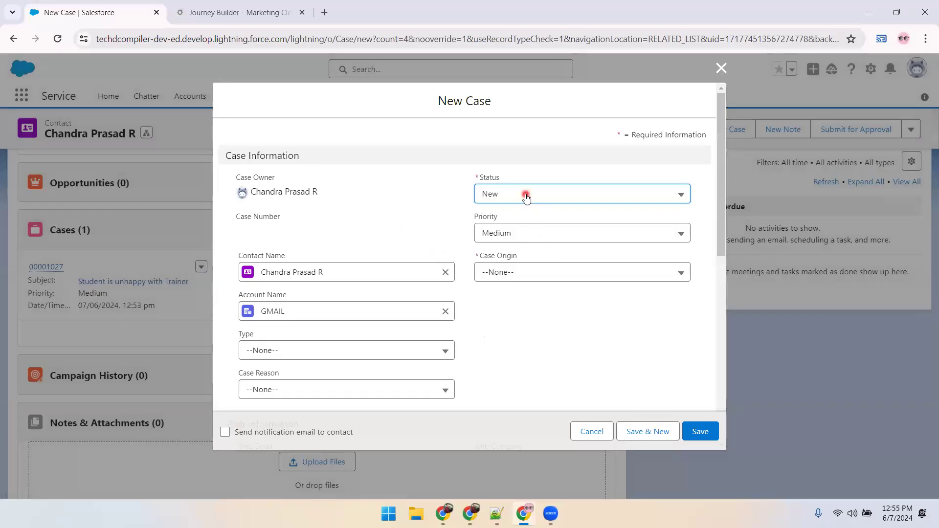
click(513, 233)
click(510, 283)
click(509, 274)
click(513, 340)
scroll(384, 311, down, 5)
scroll(384, 315, down, 2)
Step: Enter "Not happy with training material" as the case's subject and description, and save the case
click(326, 275)
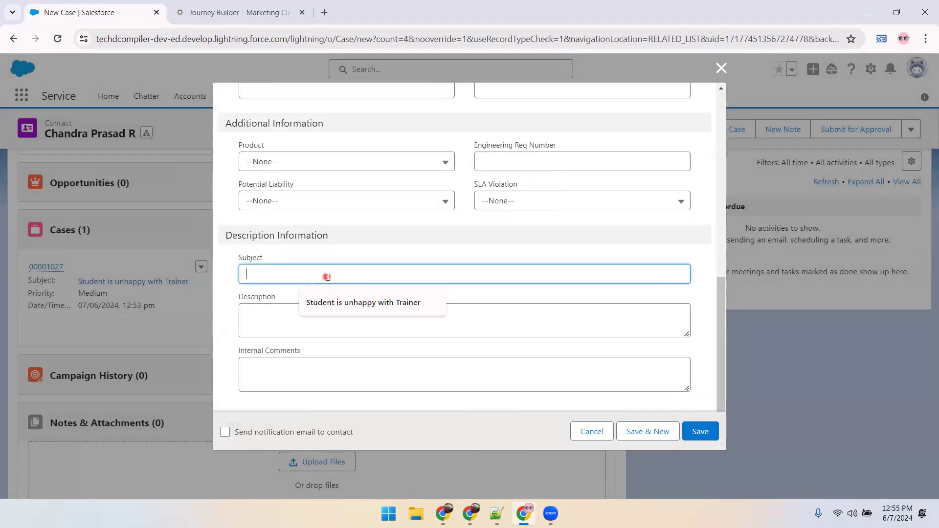
text(Not happy with training material)
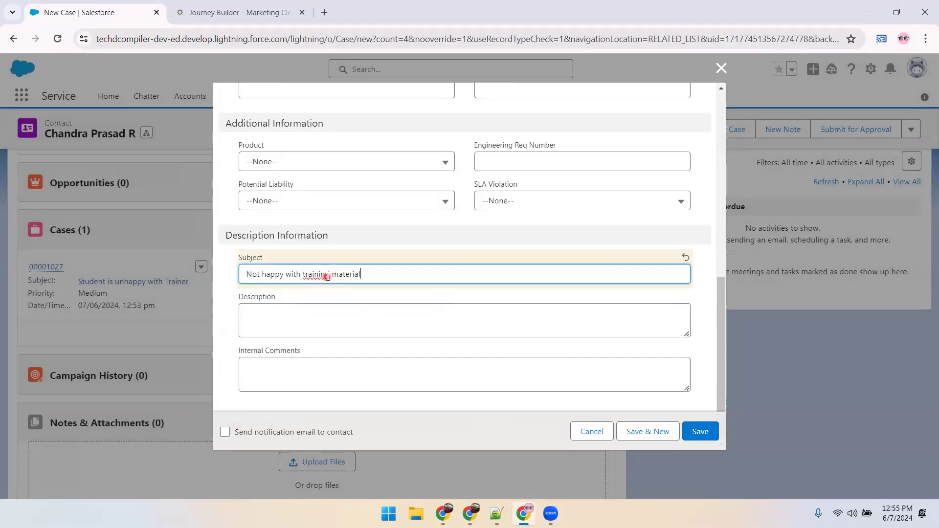
key(ctrl+a)
key(Tab)
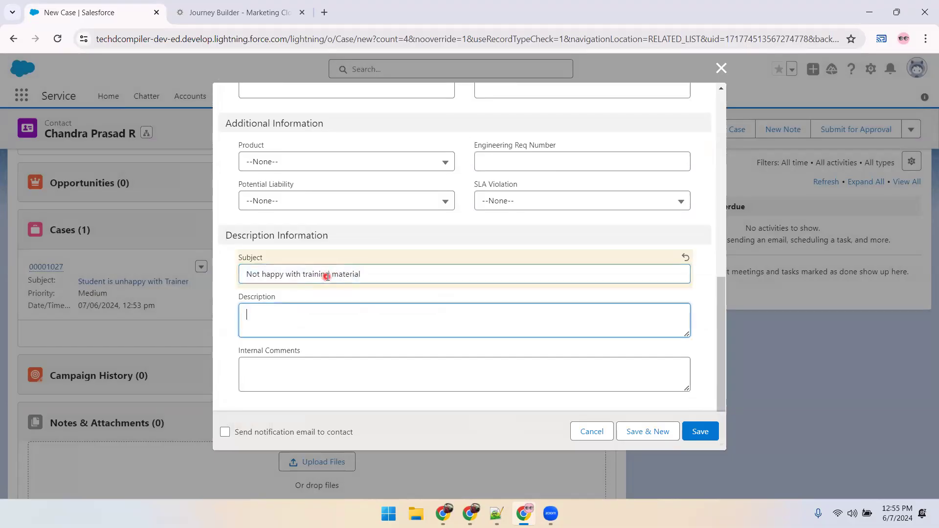
text(Not happy with trainind material)
double_click(313, 273)
text(training)
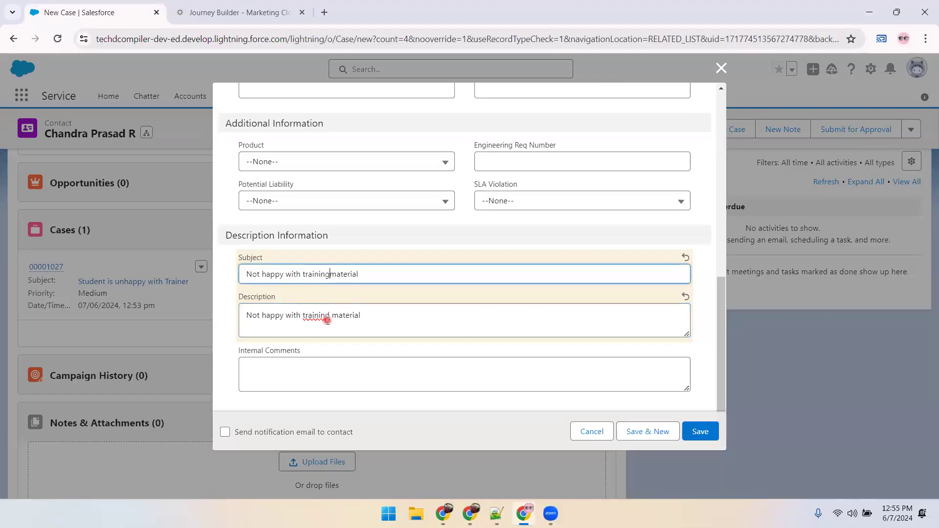
double_click(322, 320)
text(tr)
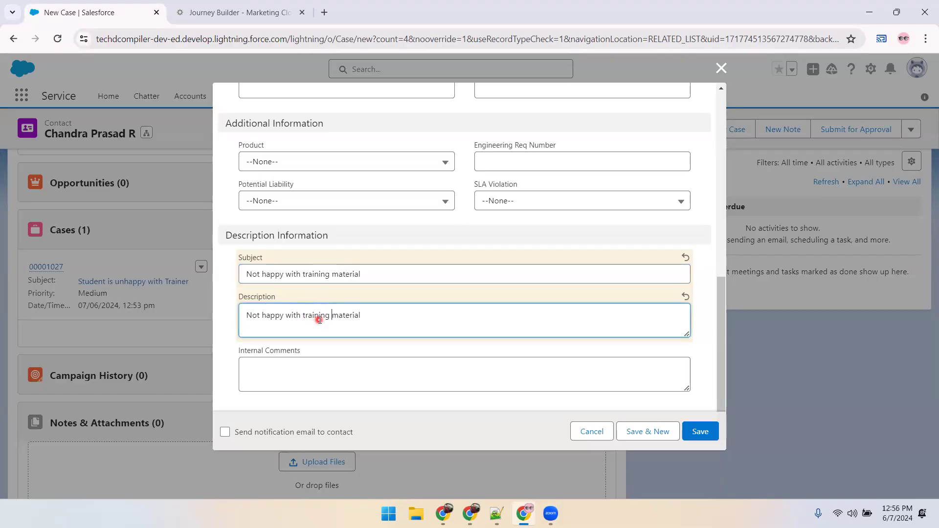
click(698, 442)
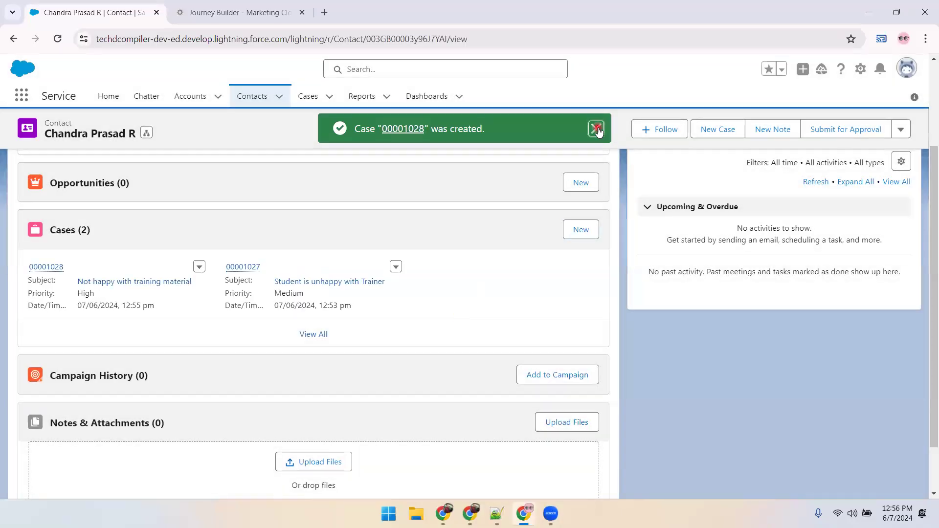
click(595, 129)
Step: Check the event results of the Salesforce Case Object Entry Source journey in Journey Builder, and return to the Journeys Dashboard
click(239, 12)
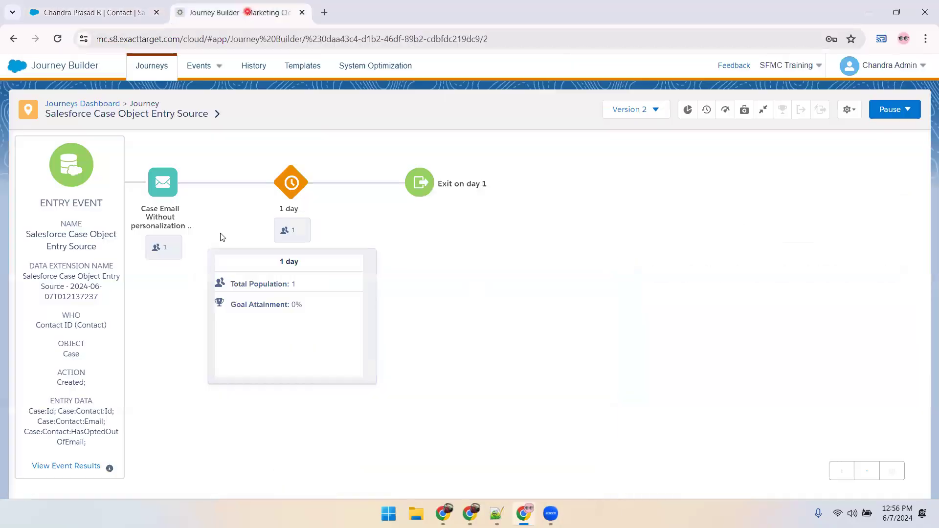
click(63, 467)
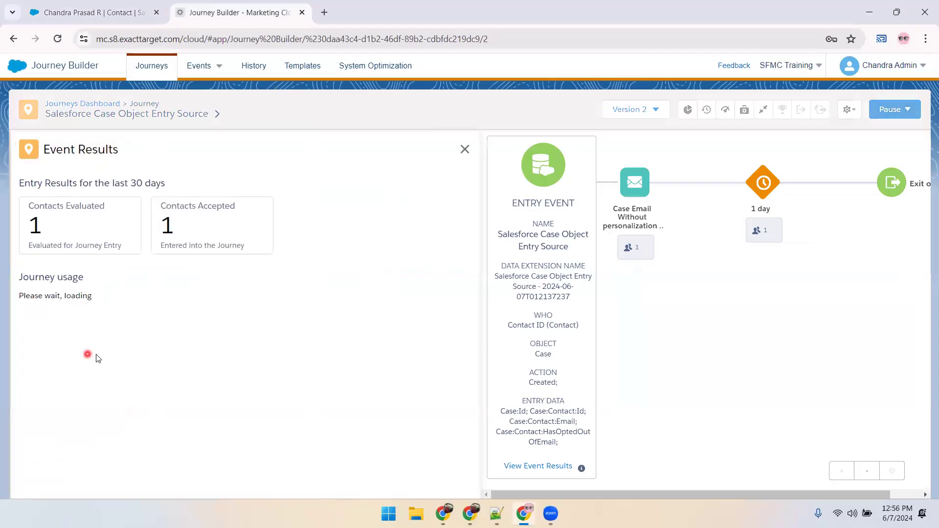
click(465, 150)
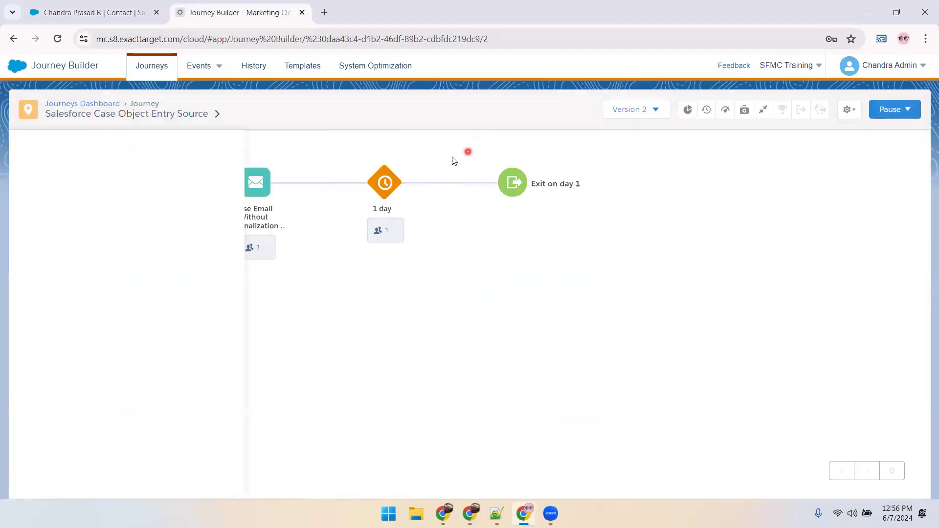
click(90, 107)
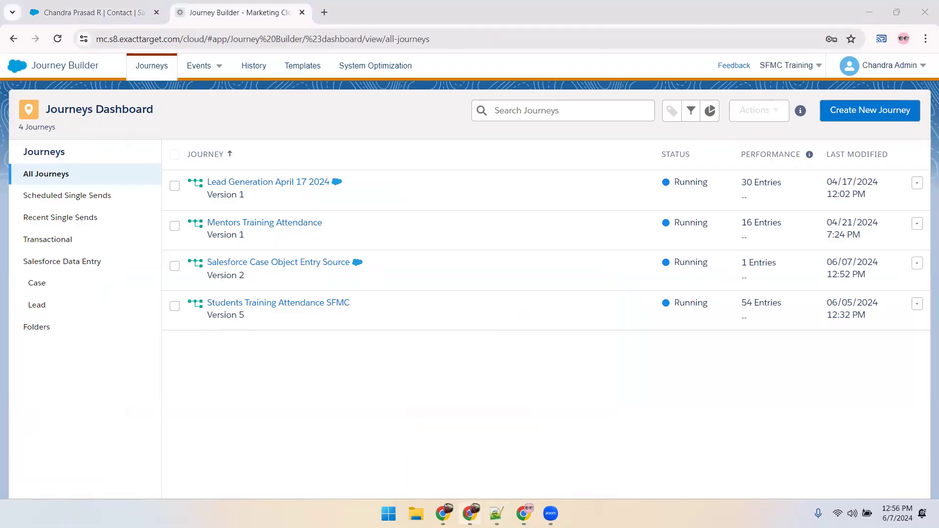
Step: In Gmail, read both messages in the "Hello Valued Customer, Your case is created." conversation, and check the inbox's Updates category
key(alt+Tab)
click(365, 191)
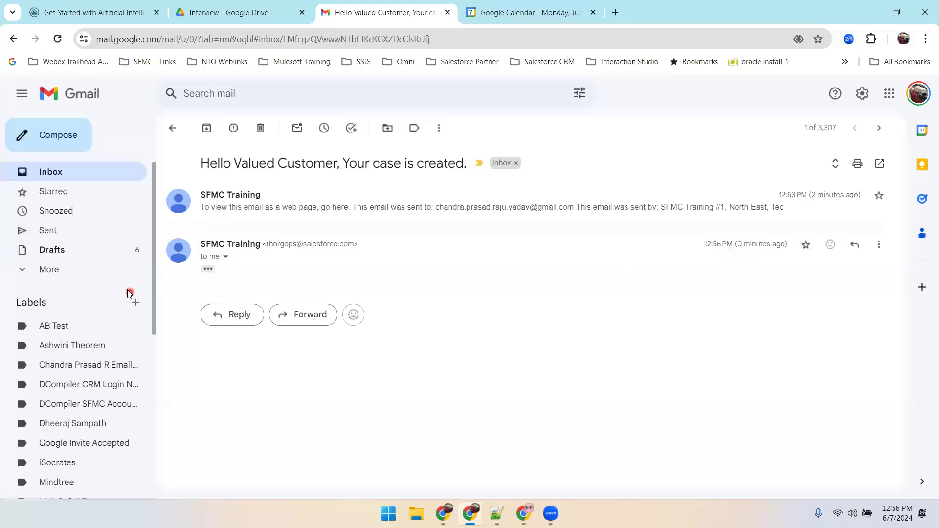
click(209, 269)
scroll(489, 413, down, 5)
scroll(230, 278, up, 5)
click(256, 208)
scroll(381, 321, down, 2)
scroll(382, 321, up, 2)
scroll(293, 289, down, 5)
scroll(186, 147, up, 5)
click(172, 128)
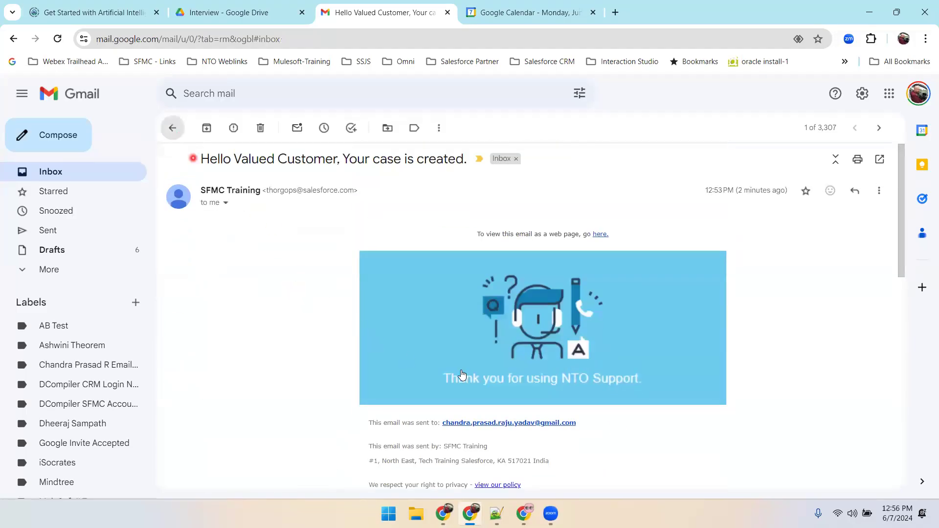
click(641, 157)
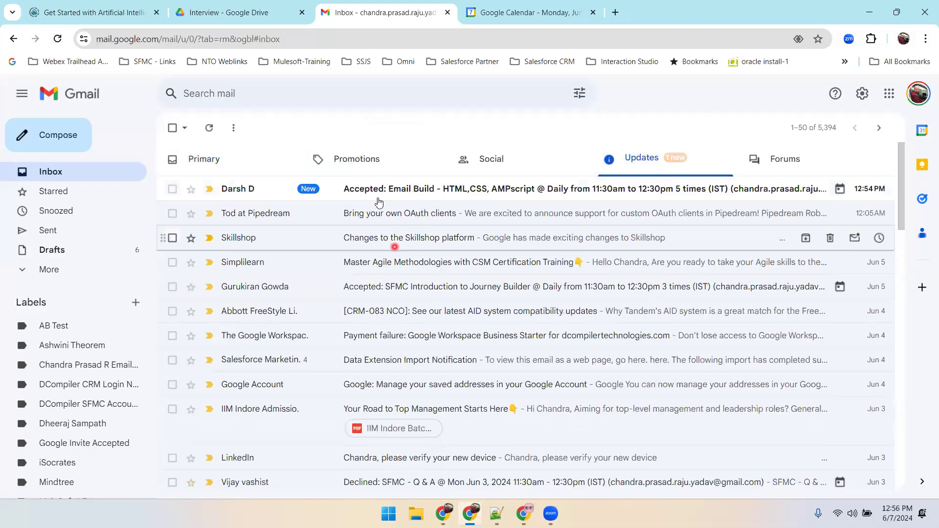
click(174, 133)
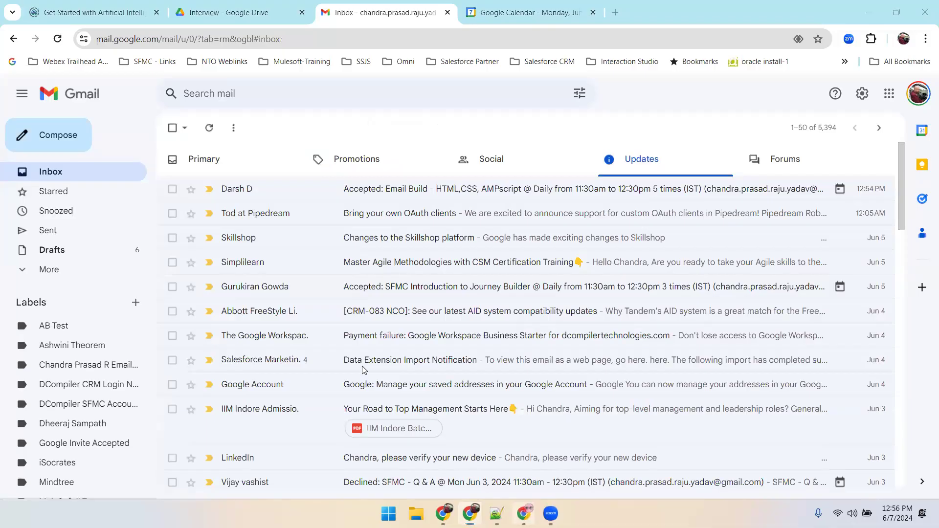
click(527, 512)
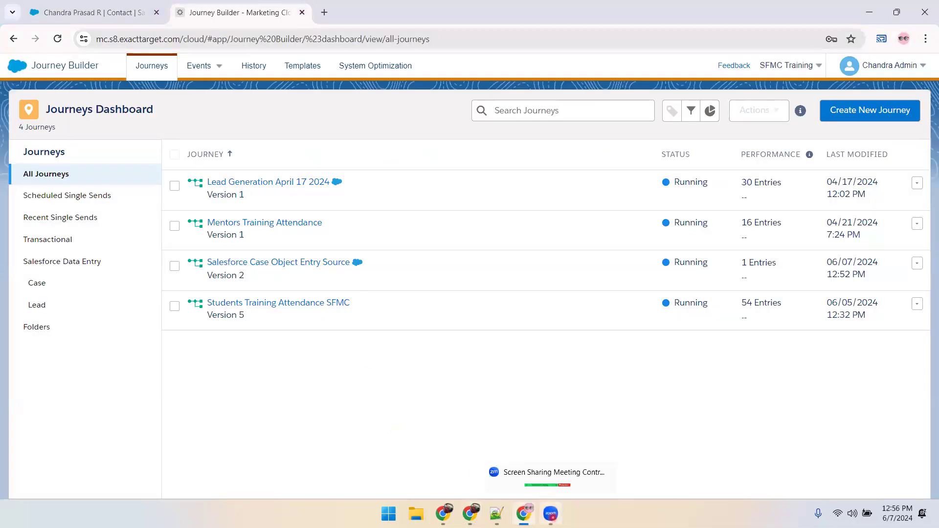
click(551, 514)
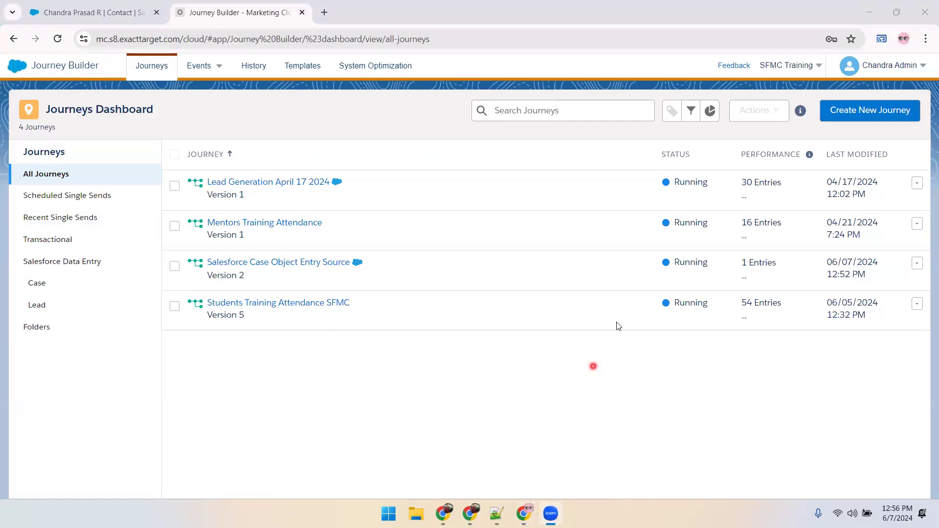
mouse_move(471, 517)
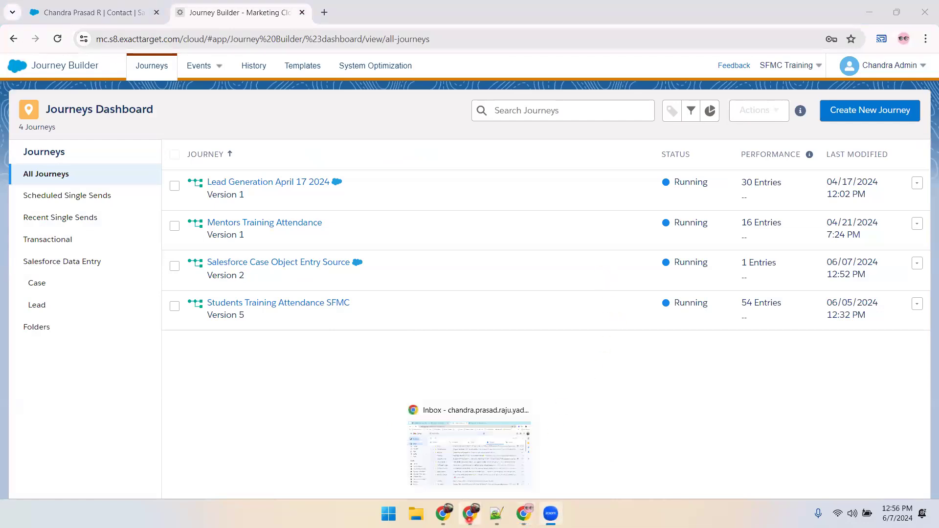
click(672, 11)
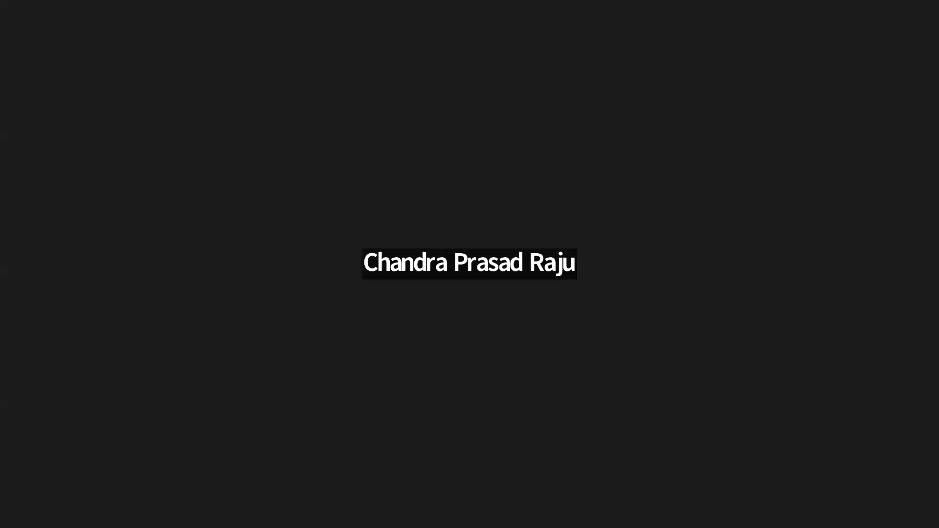